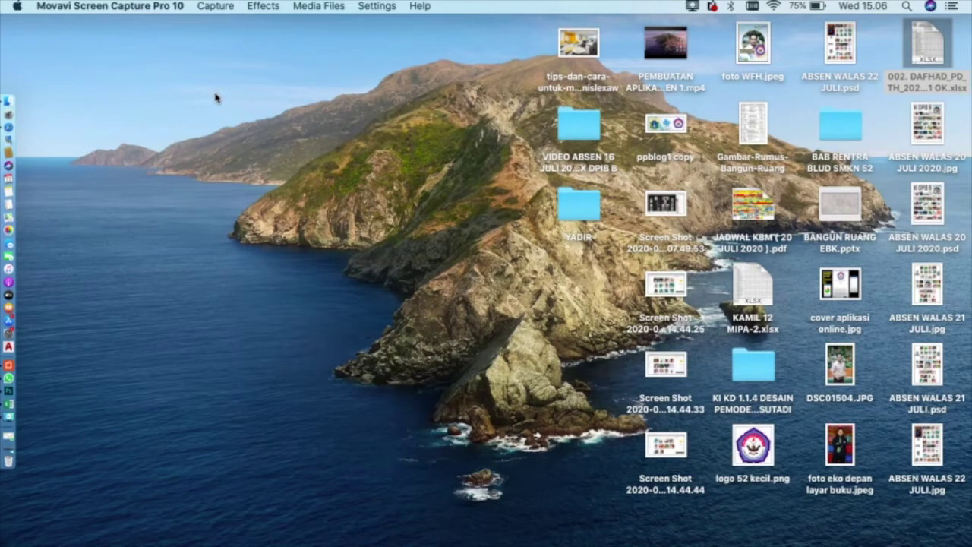
# - From Google Drive in Safari, create a new blank Google spreadsheet
pyautogui.click(19, 133)
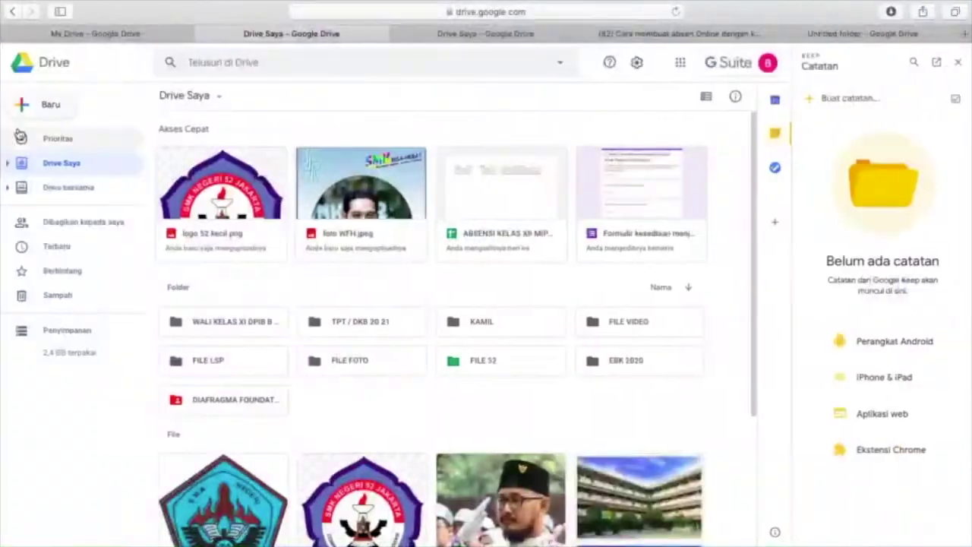
pyautogui.click(490, 12)
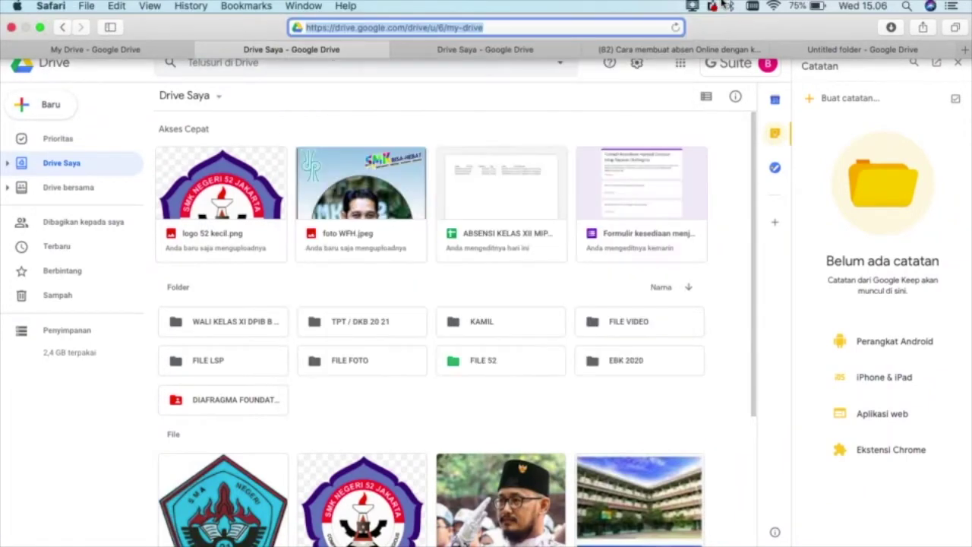
pyautogui.click(730, 6)
pyautogui.click(553, 5)
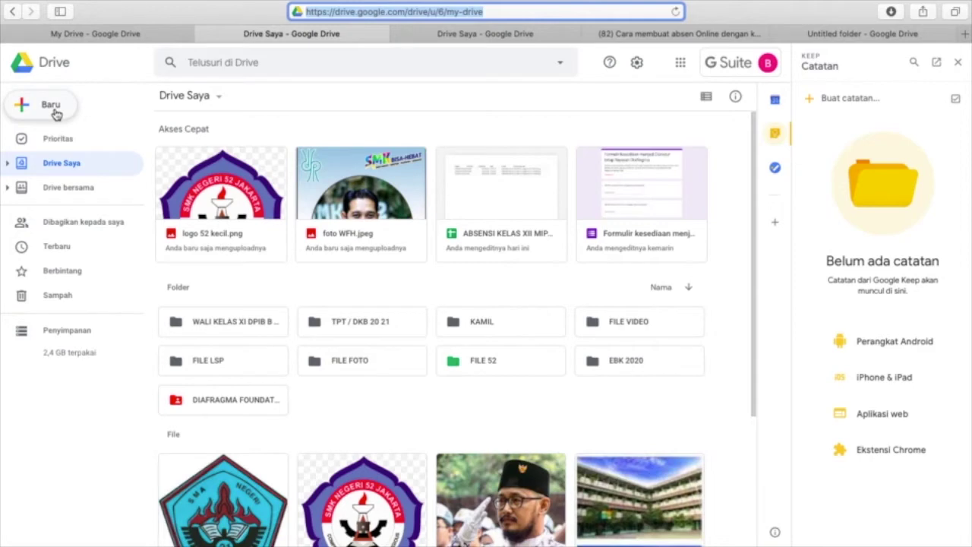
pyautogui.click(53, 110)
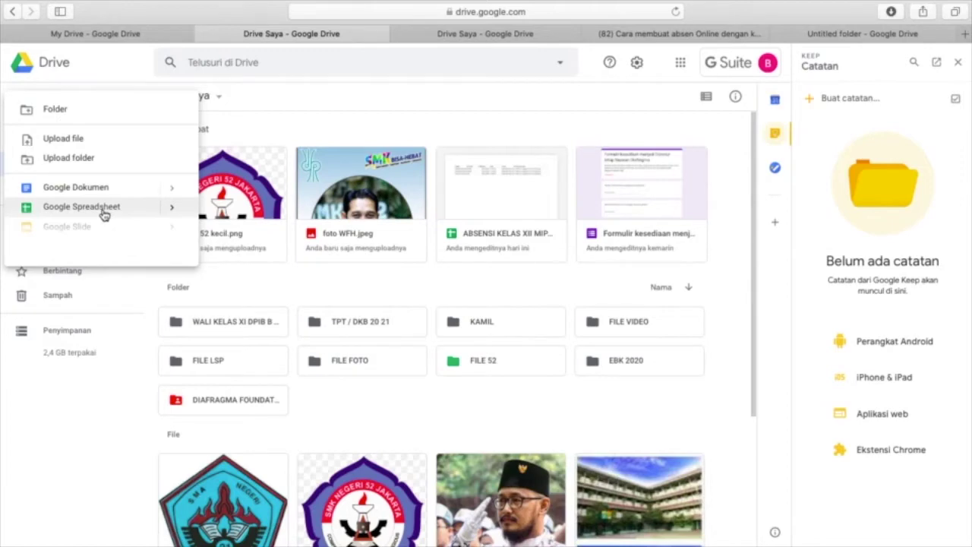
pyautogui.click(104, 214)
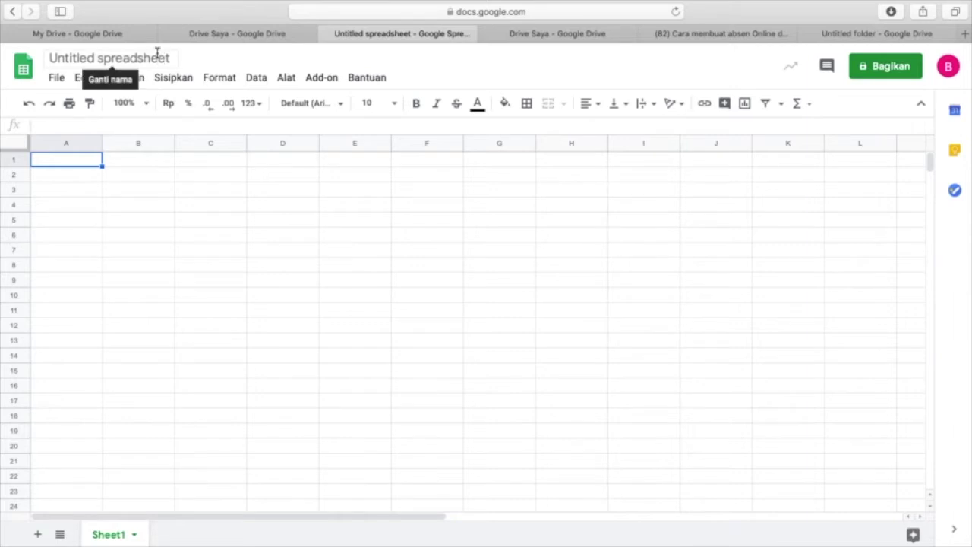
# - Rename the spreadsheet to 'ABSENSI KELAS X DPIB B DKB TPT'
pyautogui.click(159, 54)
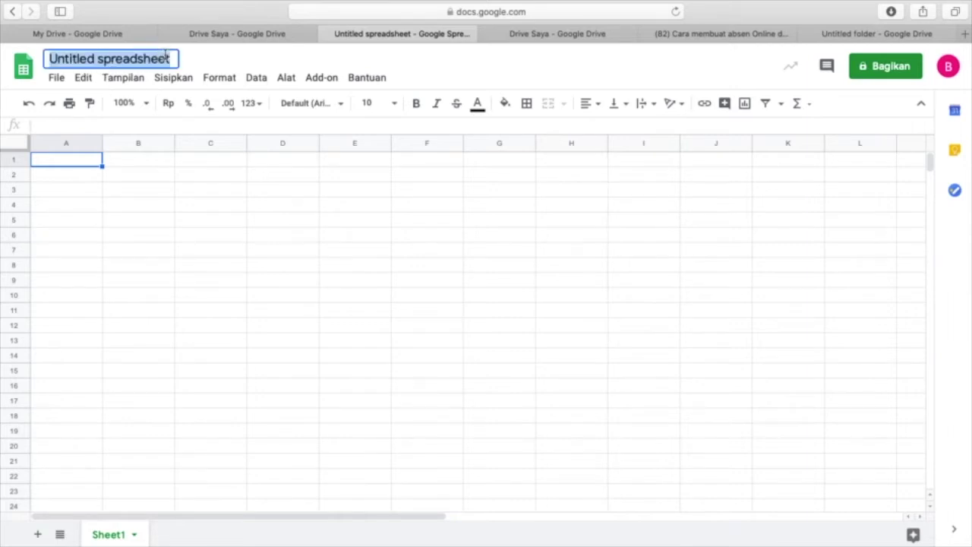
pyautogui.write('AB')
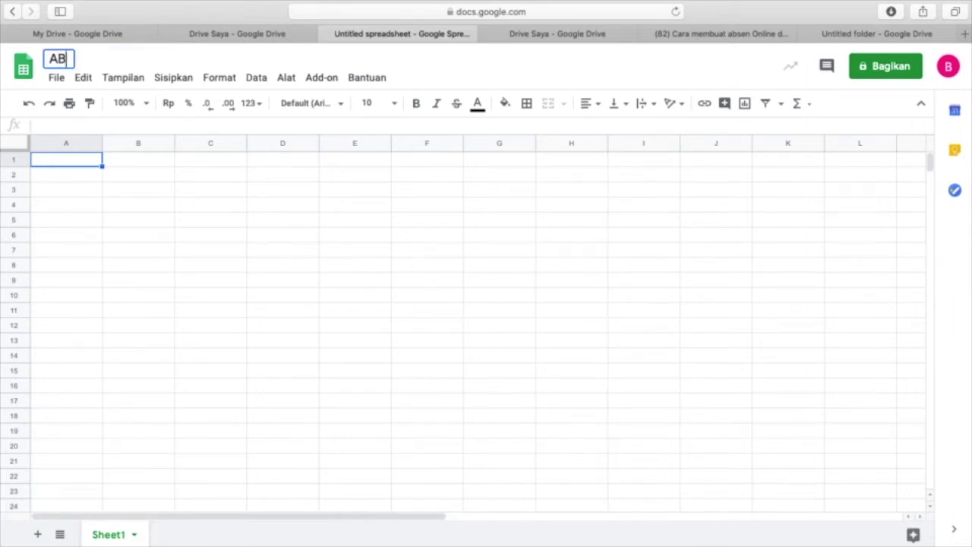
pyautogui.write('SENSI ')
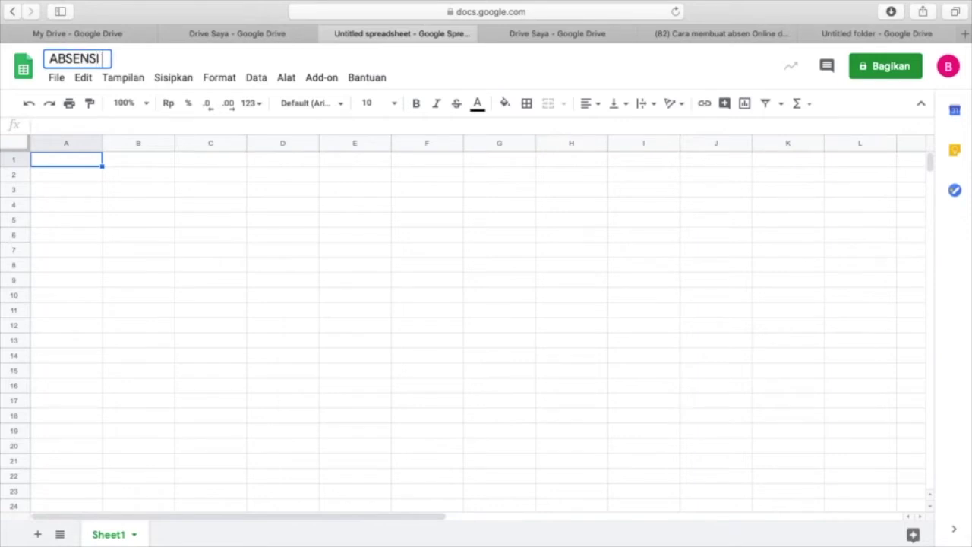
pyautogui.write('KELAS')
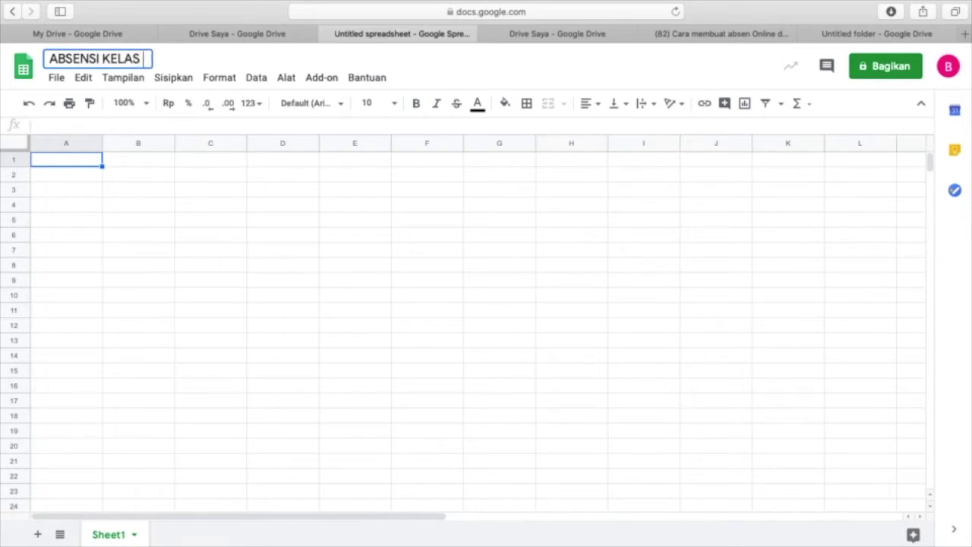
pyautogui.write(' X DPIB')
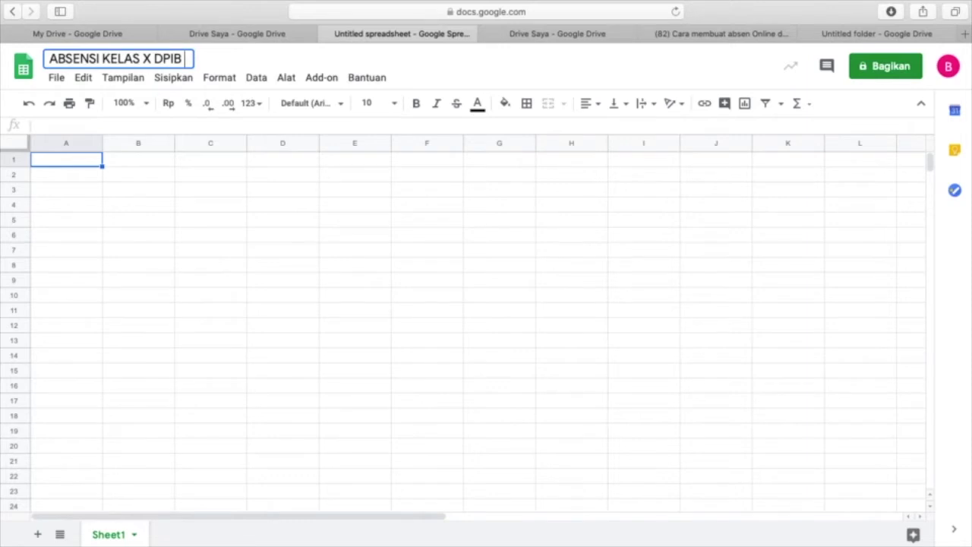
pyautogui.write(' B DK')
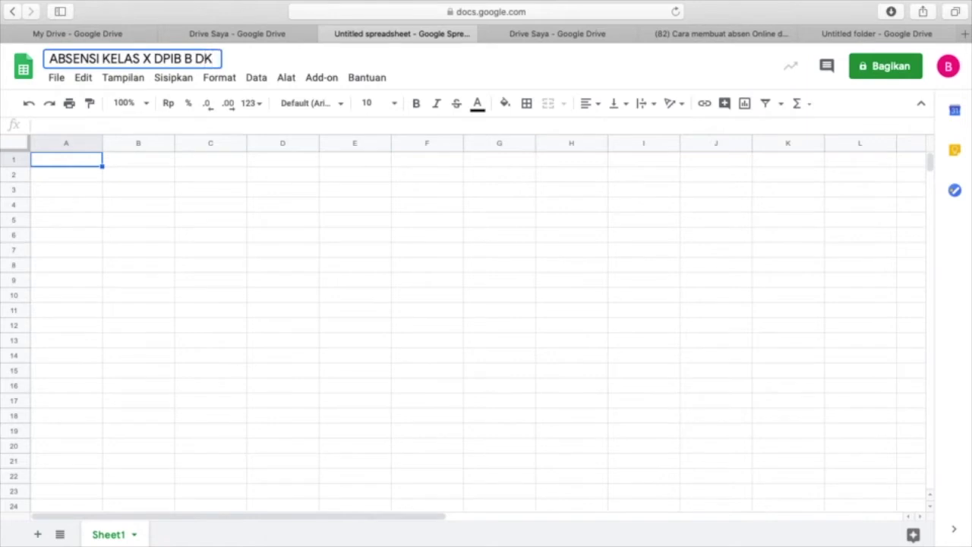
pyautogui.write('B TPT')
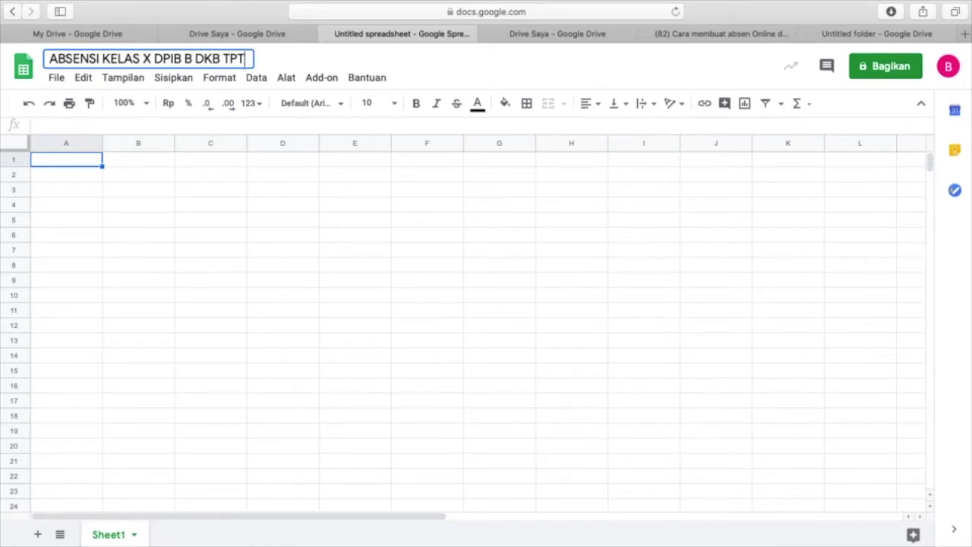
pyautogui.click(159, 167)
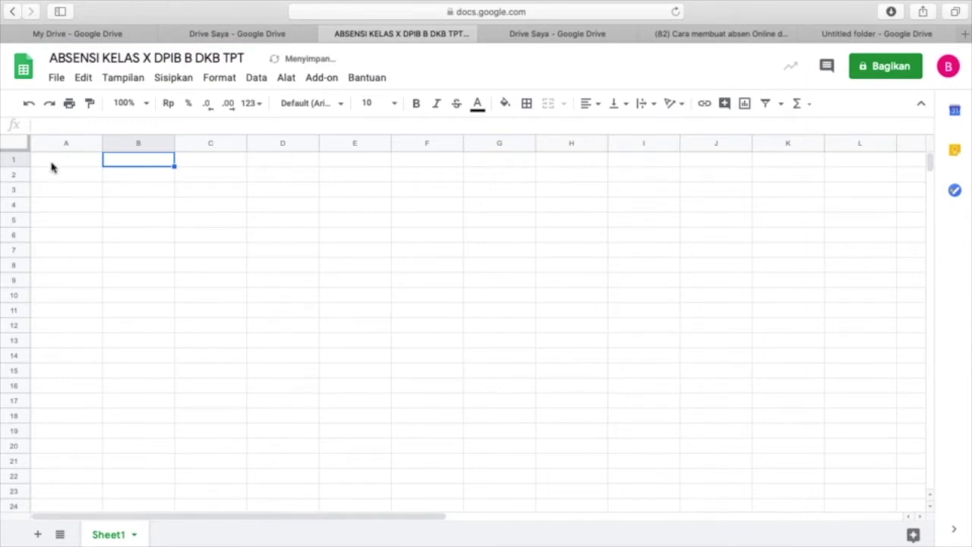
pyautogui.click(59, 159)
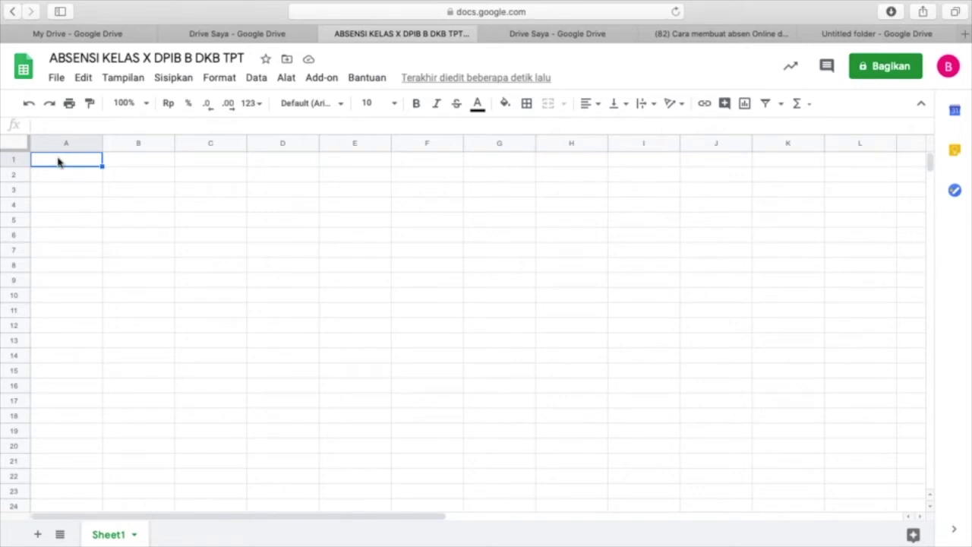
# - Enter headers NAMA SISWA, STATUS, TANGGAL and JAM in cells A1–D1
pyautogui.write('NAMA')
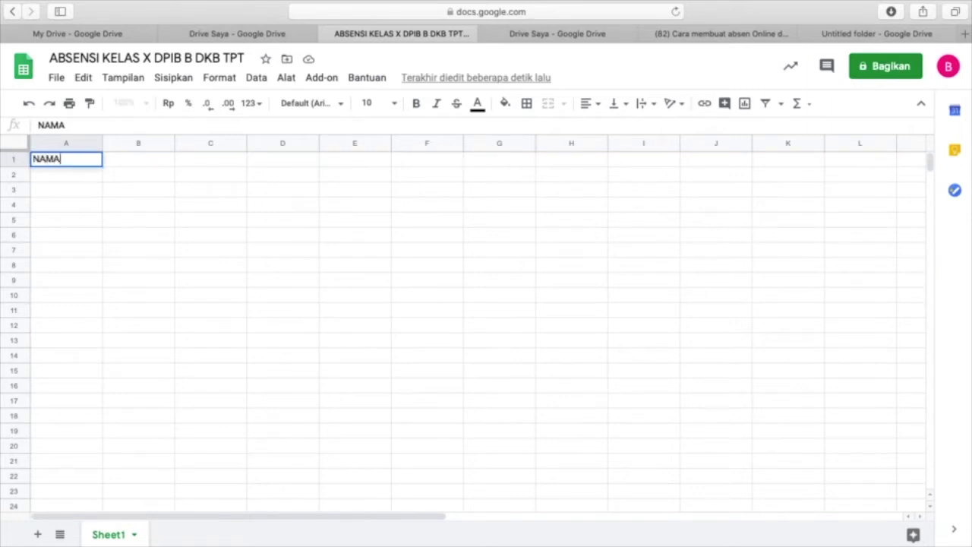
pyautogui.write(' SISWA')
pyautogui.click(115, 161)
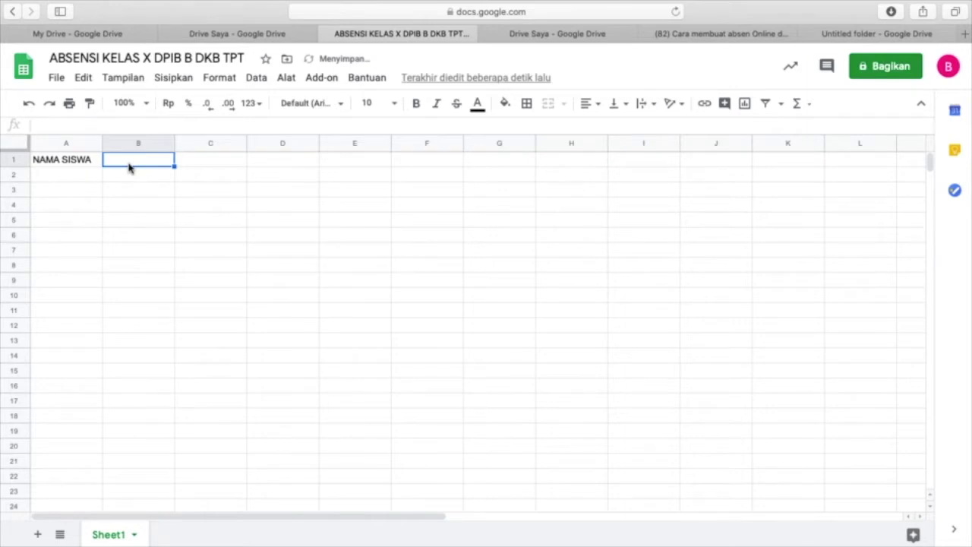
pyautogui.write('STATUS')
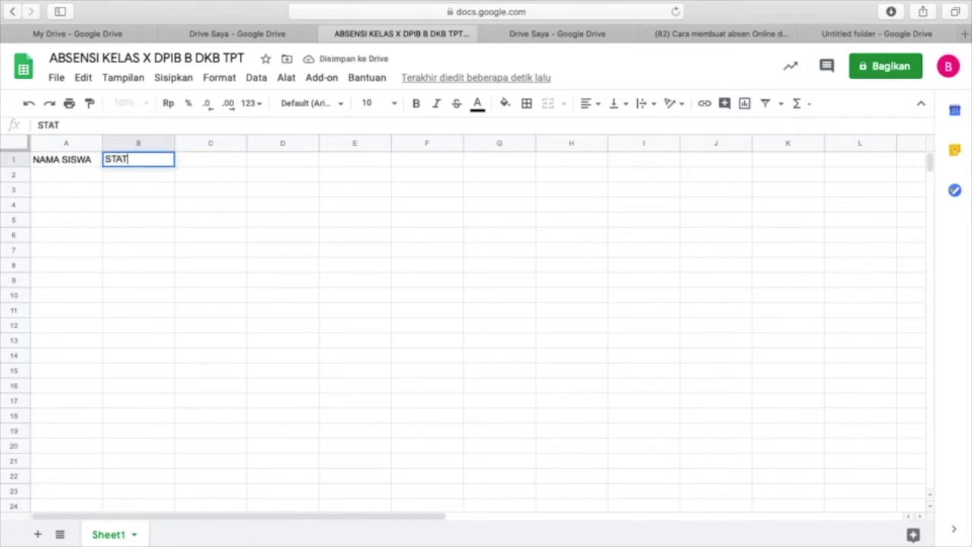
pyautogui.click(162, 206)
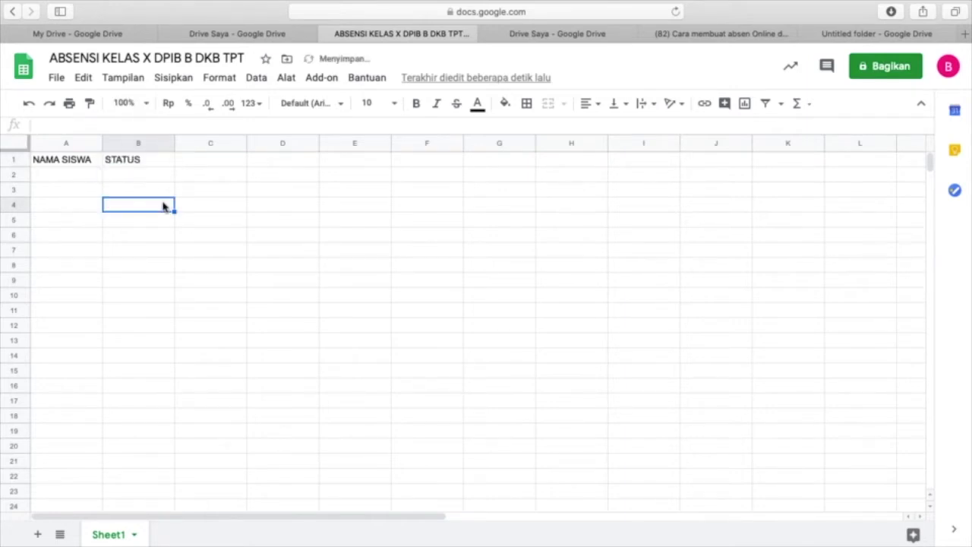
pyautogui.click(158, 161)
pyautogui.click(228, 160)
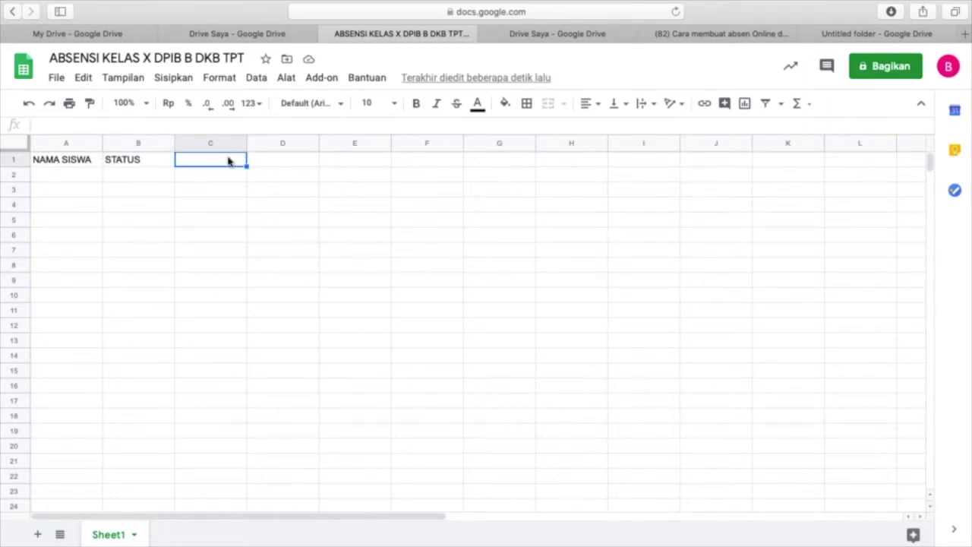
pyautogui.write('TANGGAL')
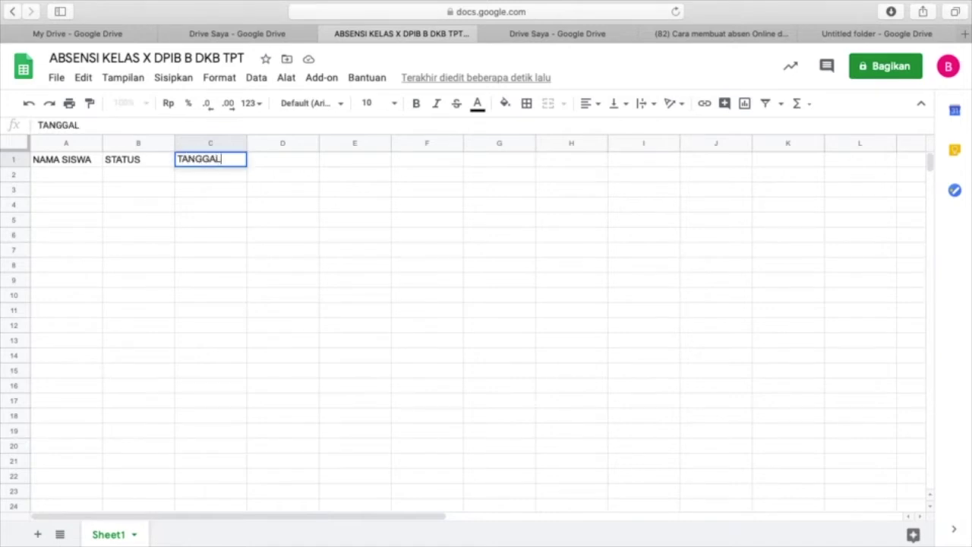
pyautogui.click(280, 162)
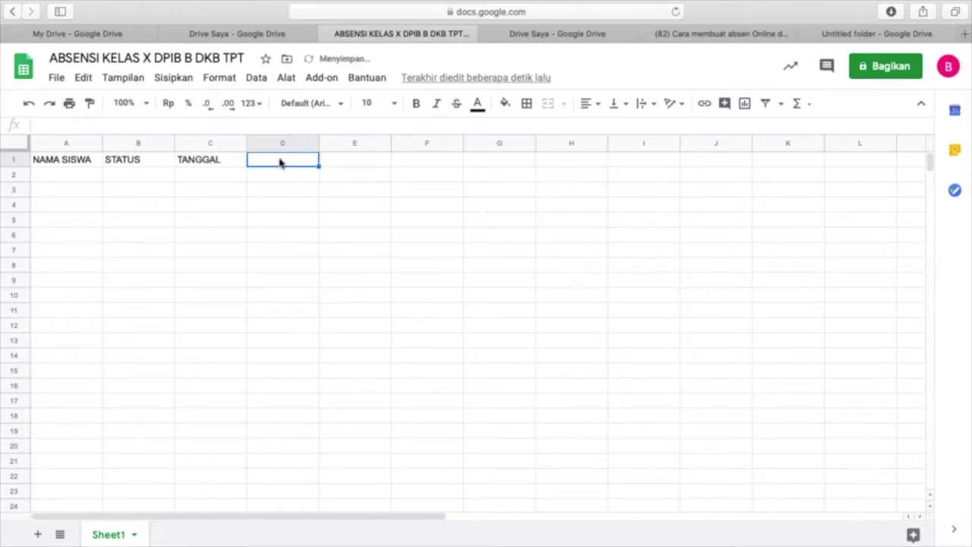
pyautogui.write('JAM')
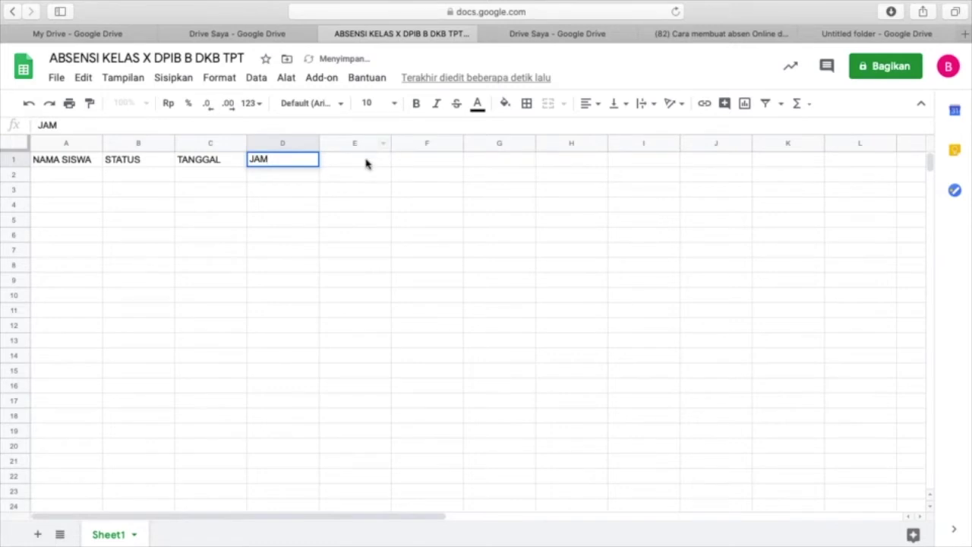
pyautogui.click(366, 164)
# - Add headers FOTO in E1 and 'UPLOAD TUGAS (jika ada)' in F1
pyautogui.write('FOTO')
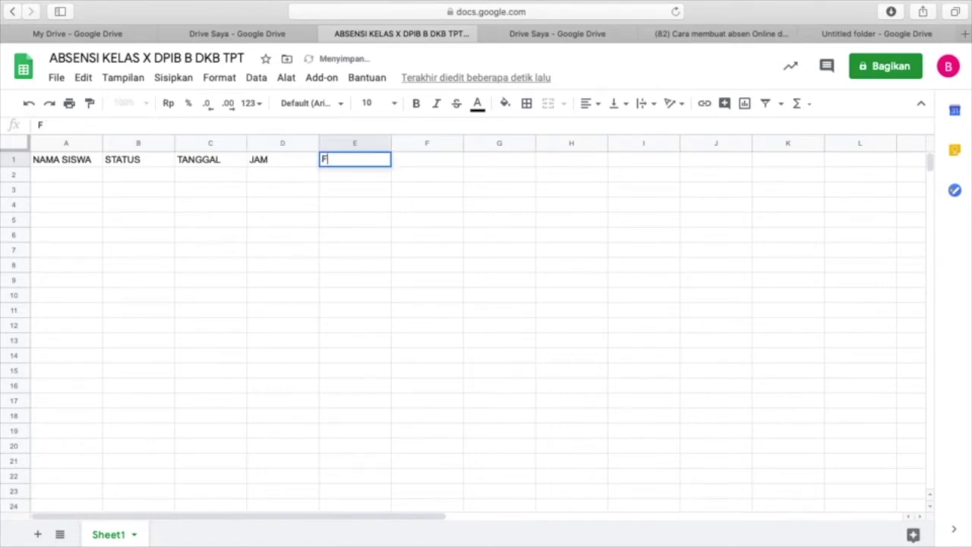
pyautogui.click(396, 196)
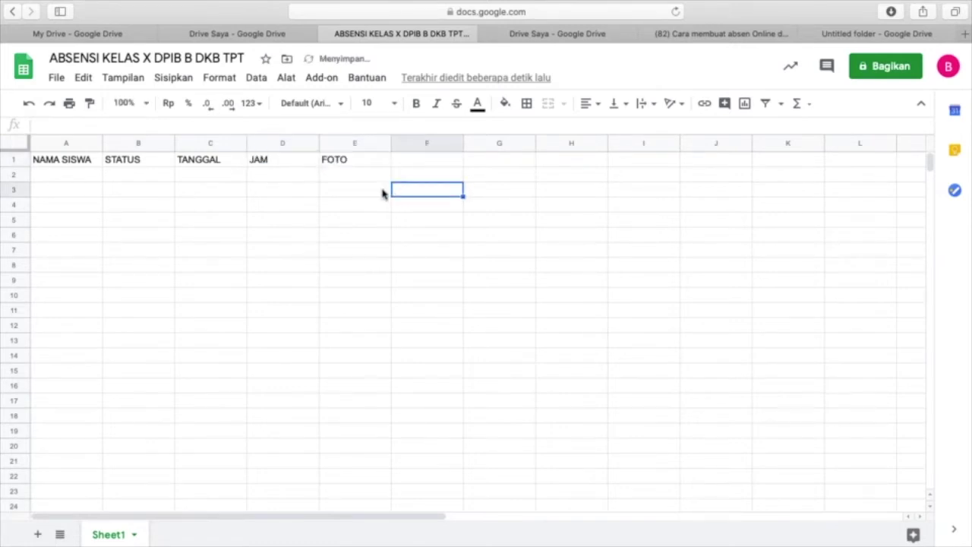
pyautogui.click(346, 166)
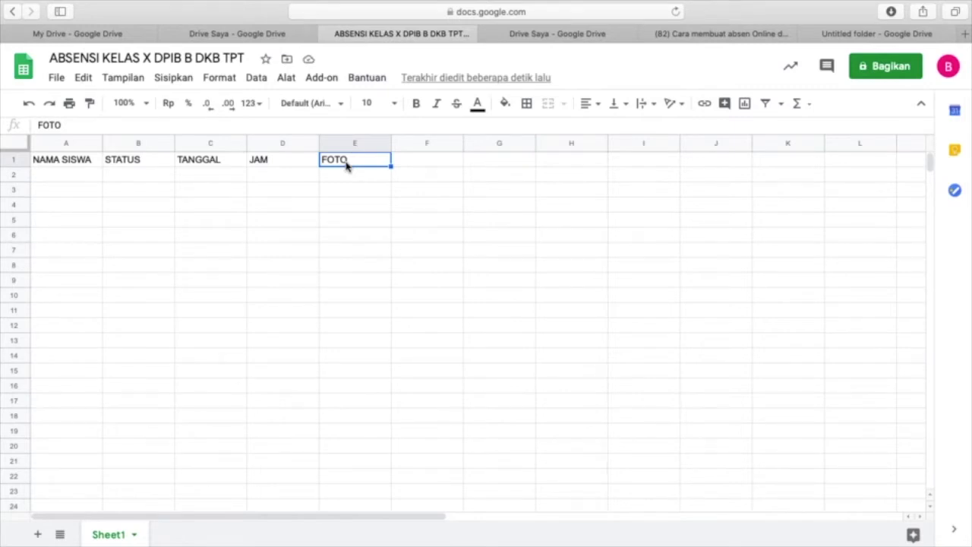
pyautogui.click(424, 161)
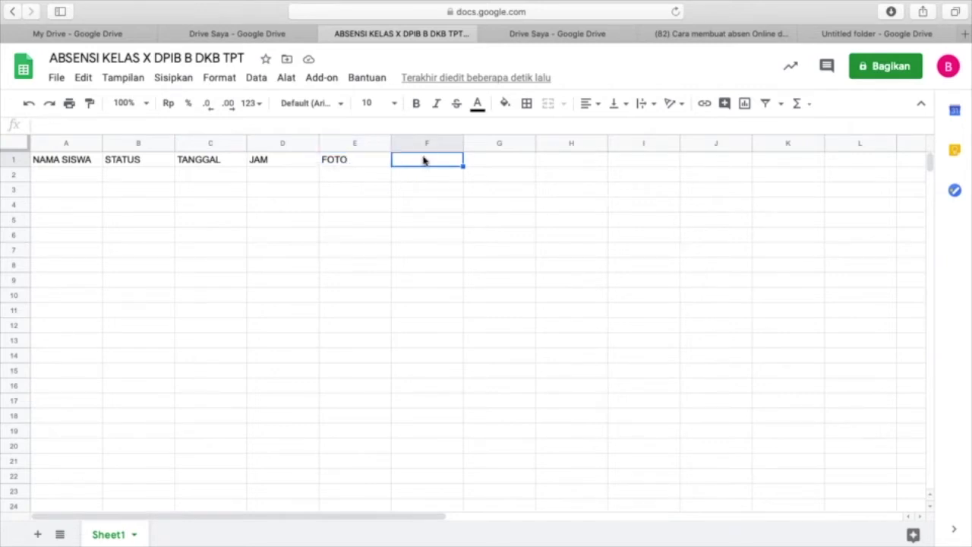
pyautogui.write('UPLO')
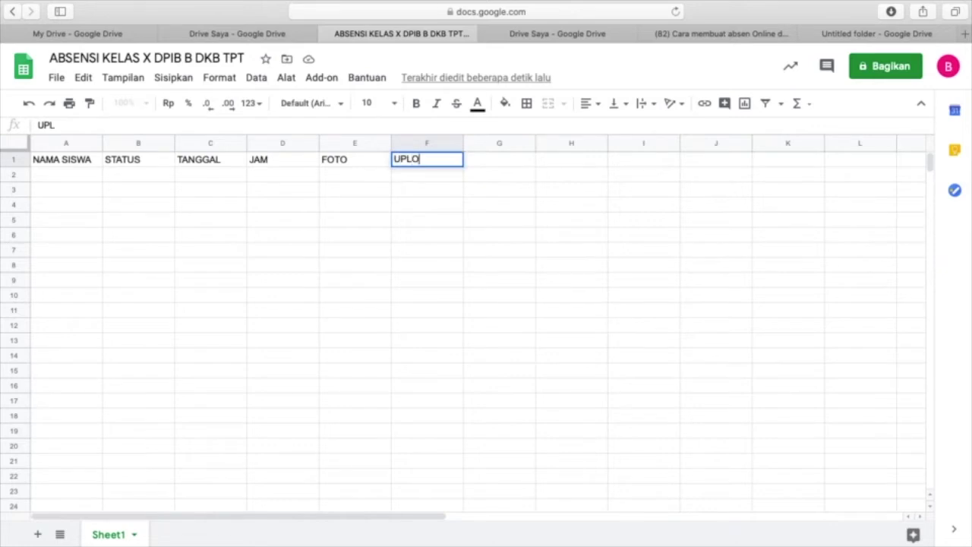
pyautogui.write('AD TUGAS (J')
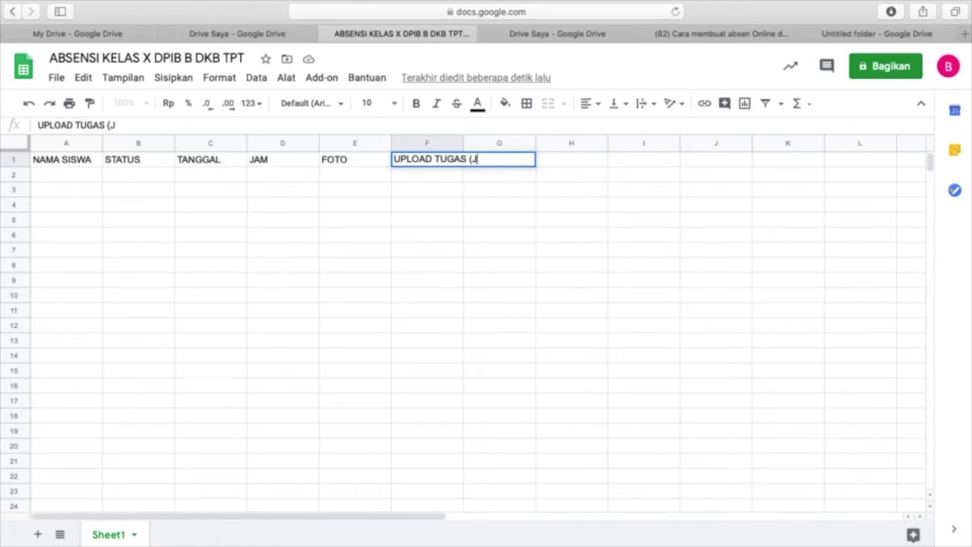
pyautogui.press('BackSpace')
pyautogui.write('jika')
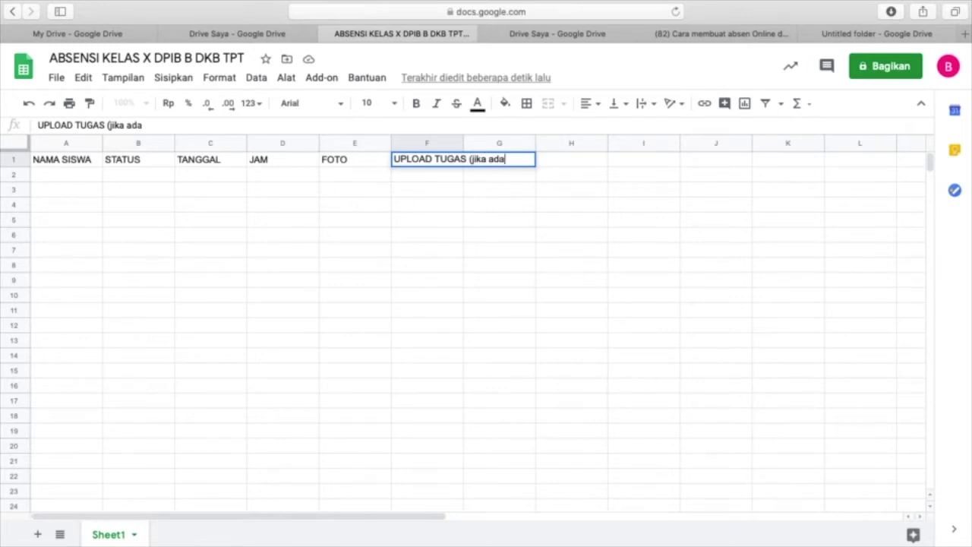
pyautogui.write('ada)')
pyautogui.click(402, 269)
pyautogui.click(124, 190)
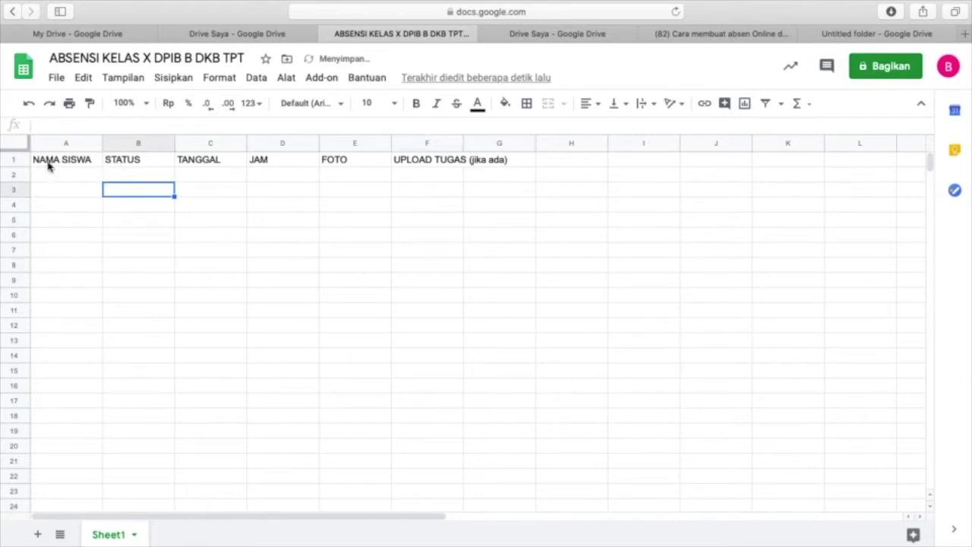
pyautogui.click(58, 161)
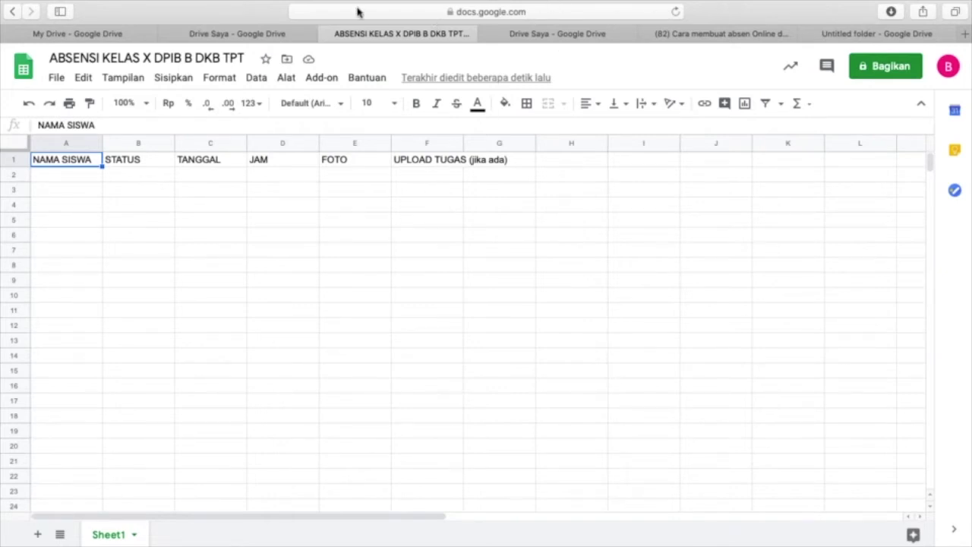
# - Go to appsheet.com in a new Safari tab
pyautogui.moveTo(125, 2)
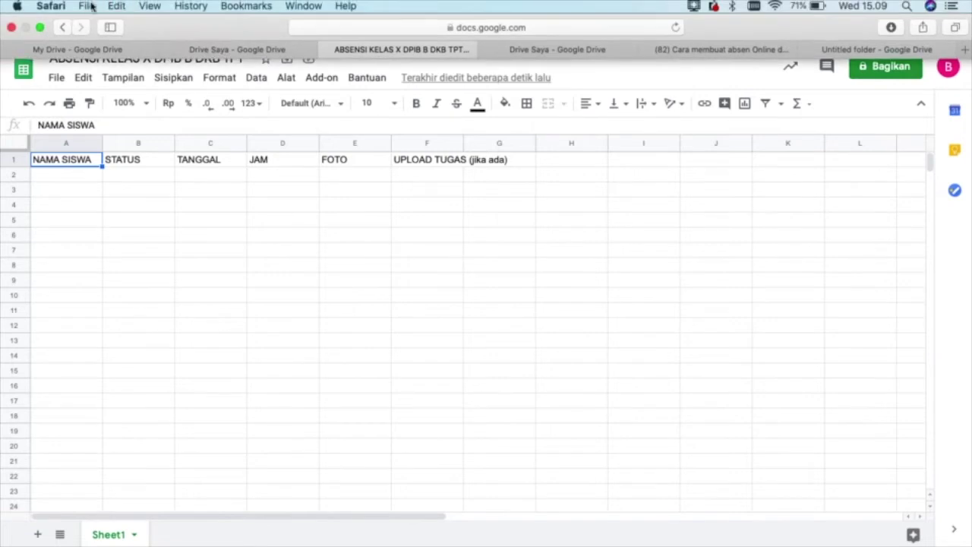
pyautogui.click(86, 6)
pyautogui.click(107, 50)
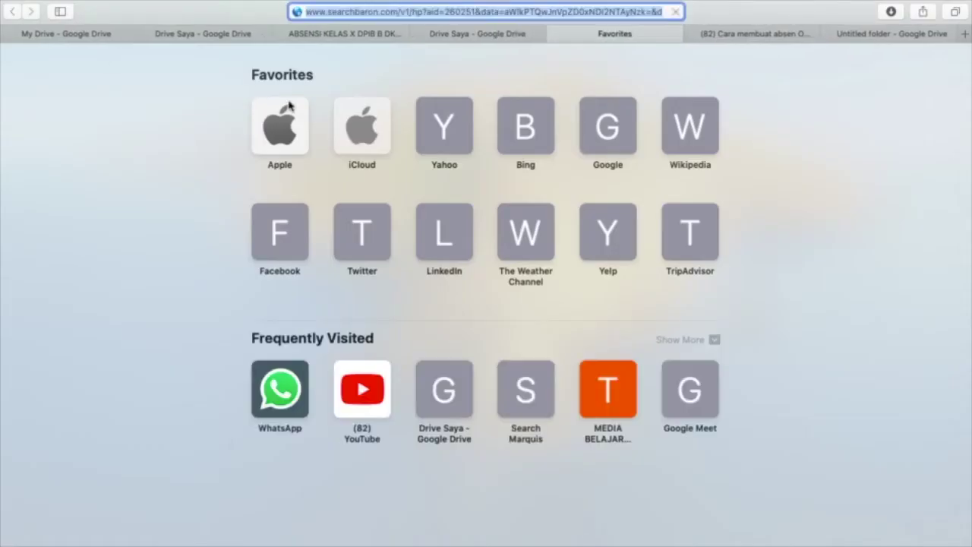
pyautogui.write('app')
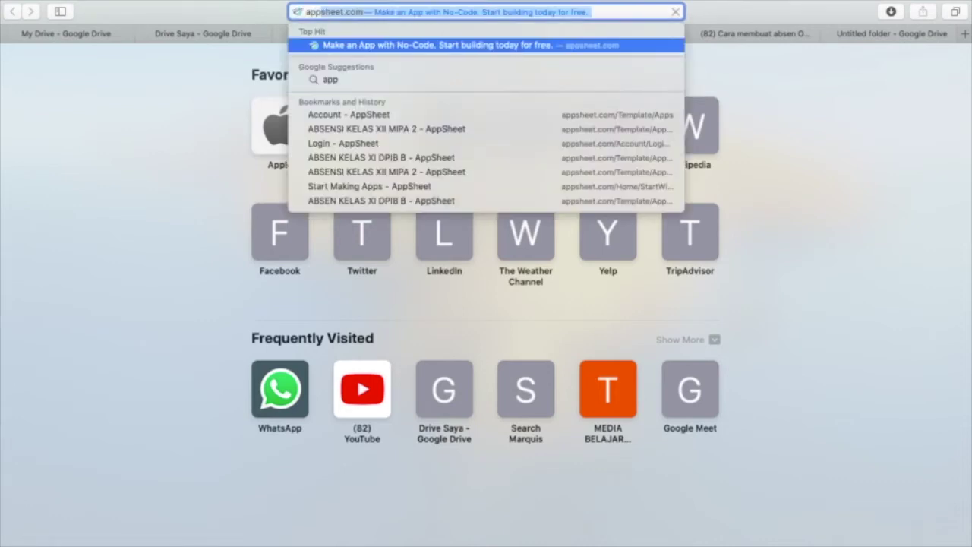
pyautogui.press('Escape')
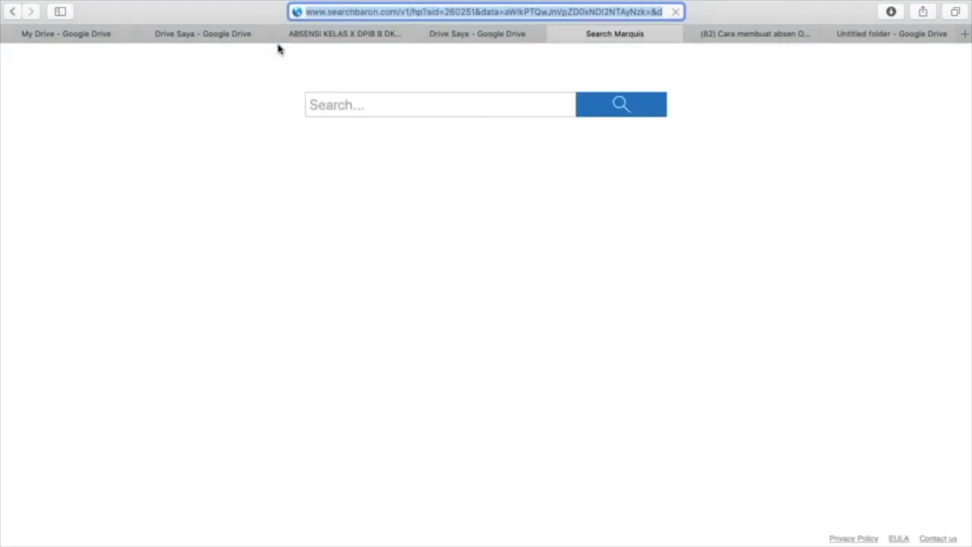
pyautogui.write('app')
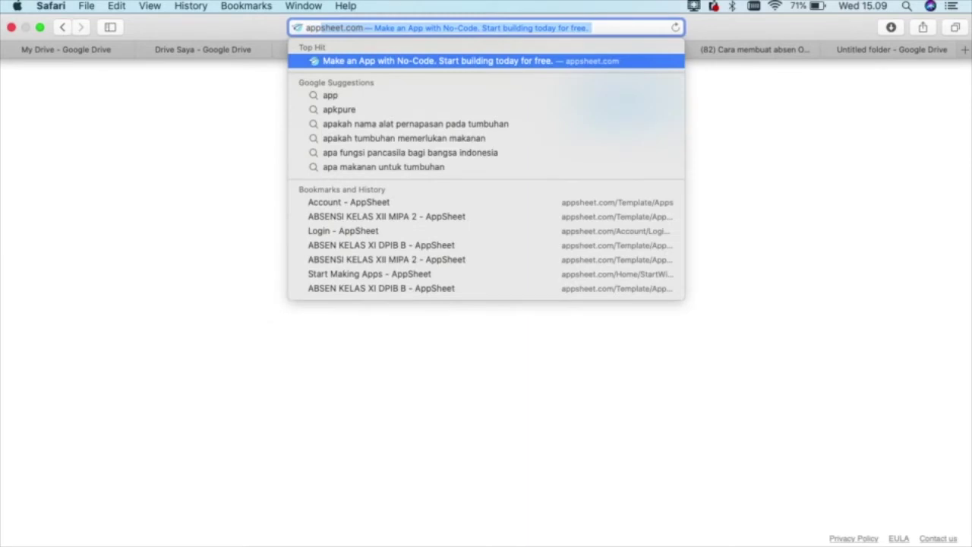
pyautogui.write('sheet.com')
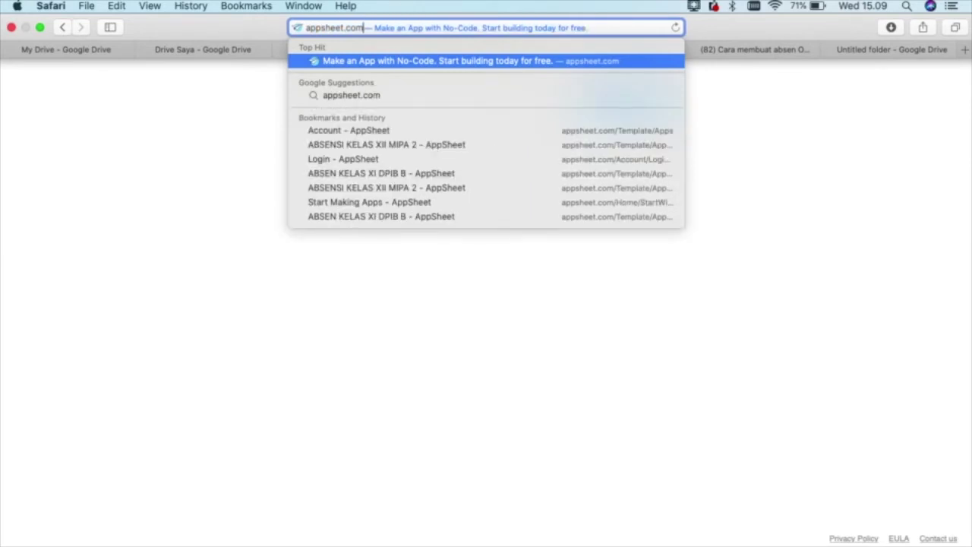
pyautogui.press('Return')
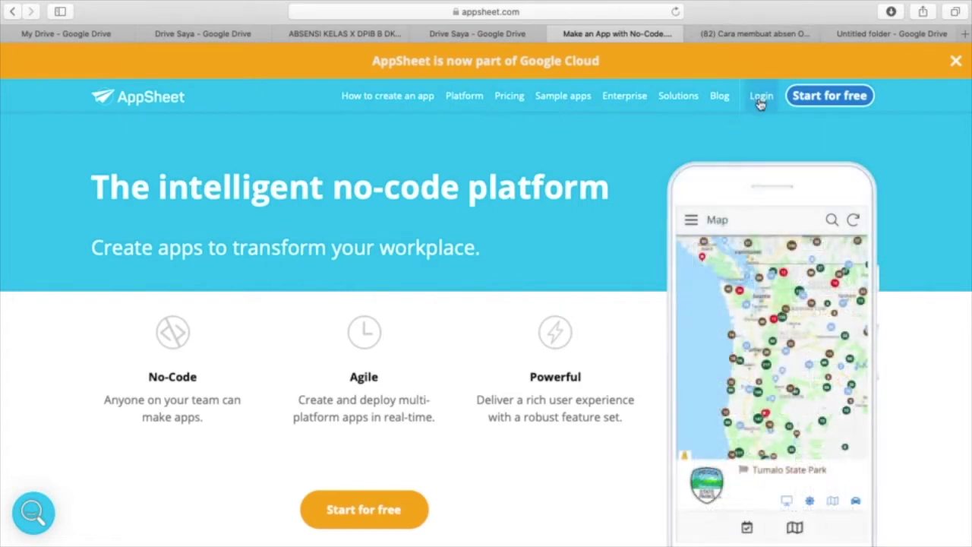
# - Log in to AppSheet with Google, choosing the account to sign in with
pyautogui.click(756, 100)
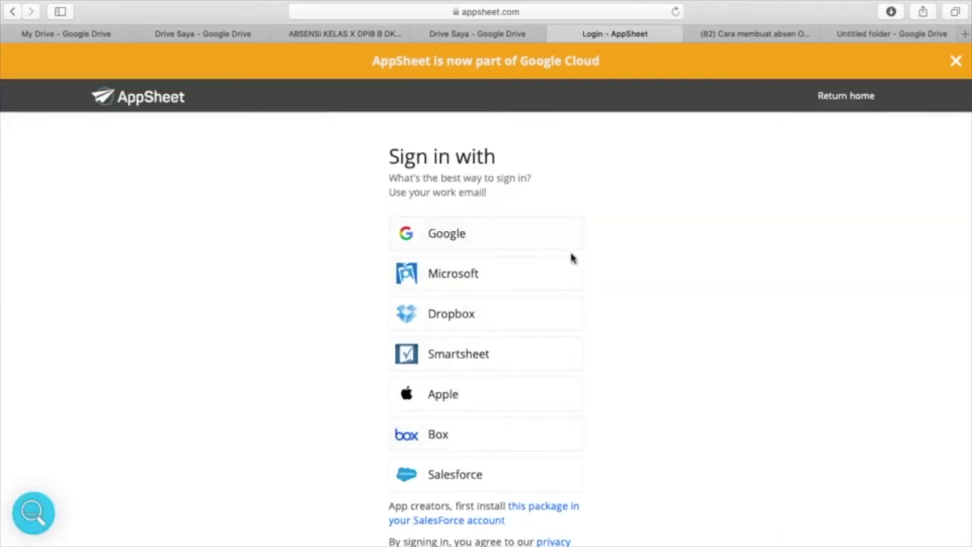
pyautogui.click(449, 233)
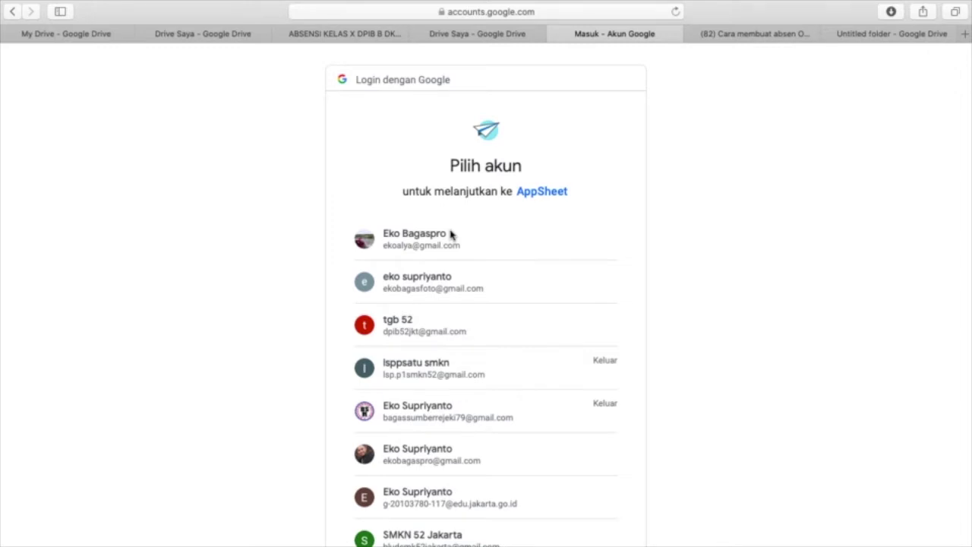
pyautogui.scroll(-3, 445, 319)
pyautogui.scroll(-4, 445, 319)
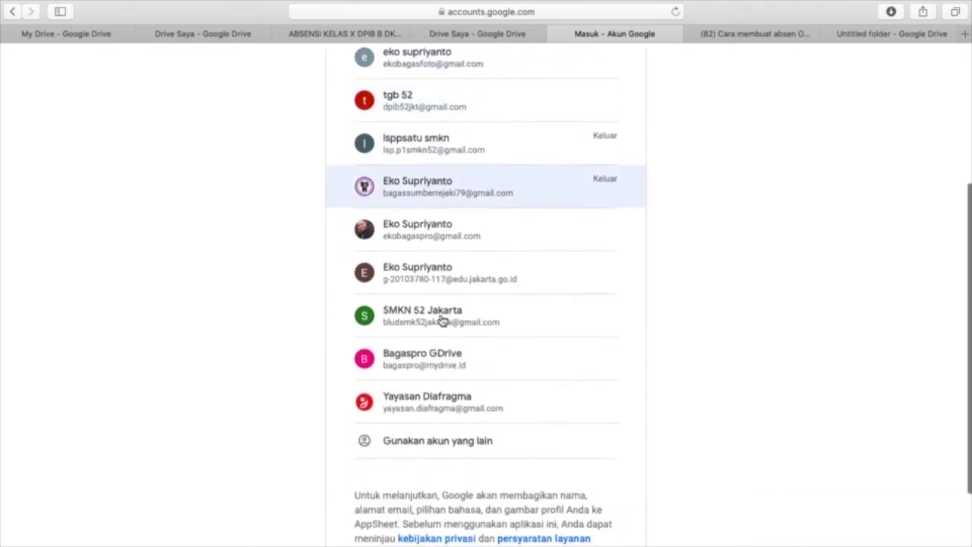
pyautogui.click(422, 362)
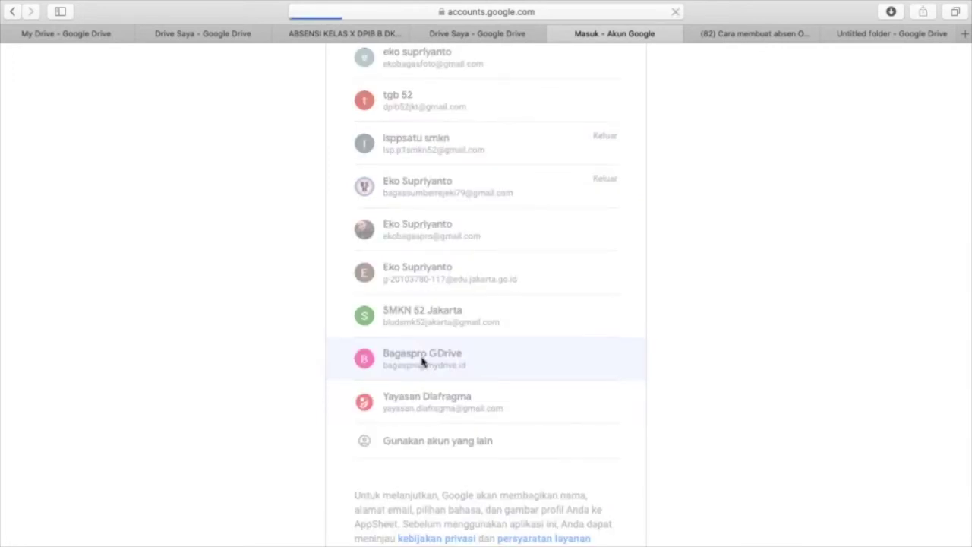
pyautogui.scroll(-3, 562, 399)
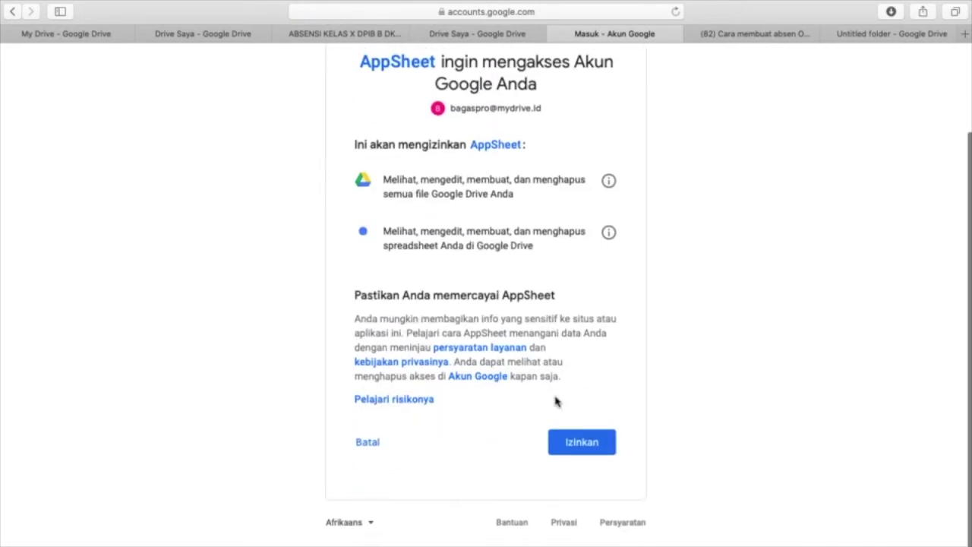
# - Grant AppSheet access and start a new app from your own data
pyautogui.click(582, 446)
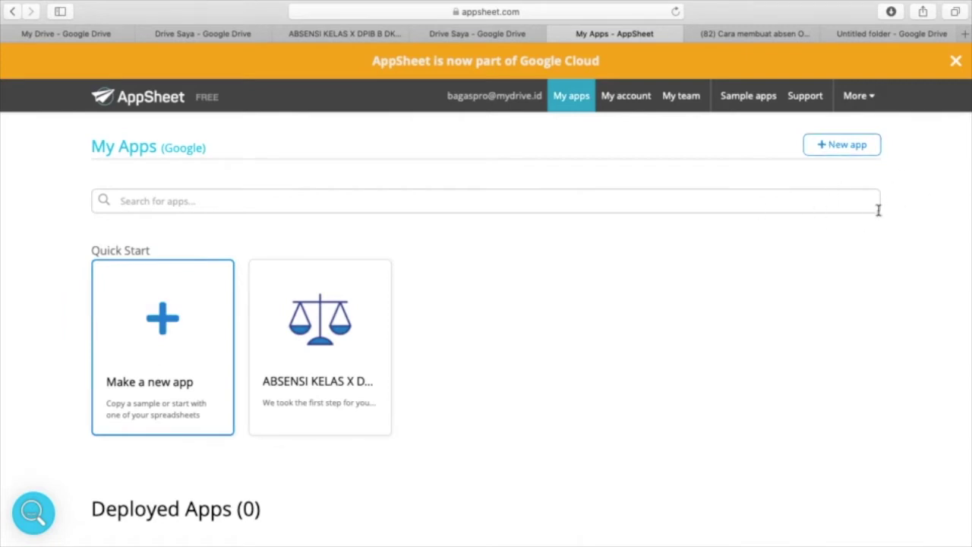
pyautogui.click(857, 148)
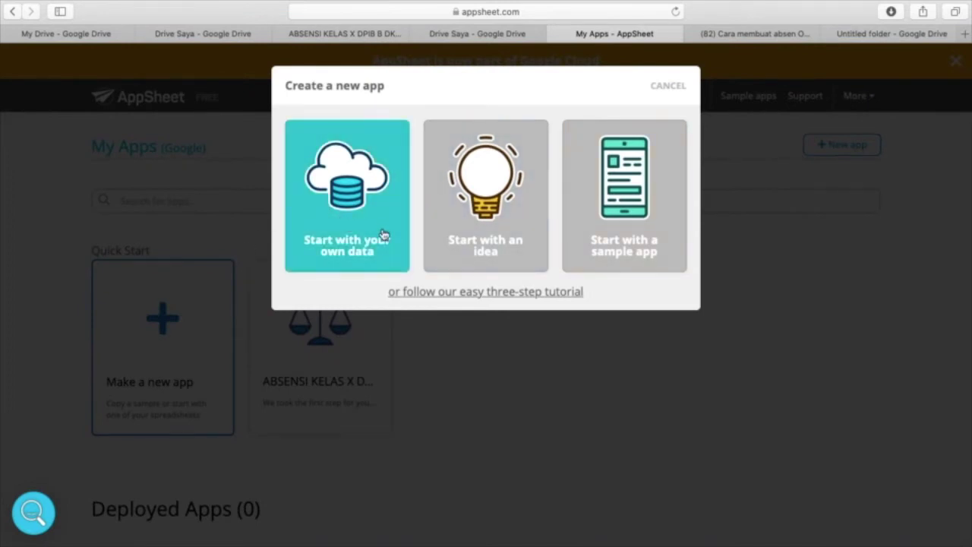
pyautogui.click(358, 185)
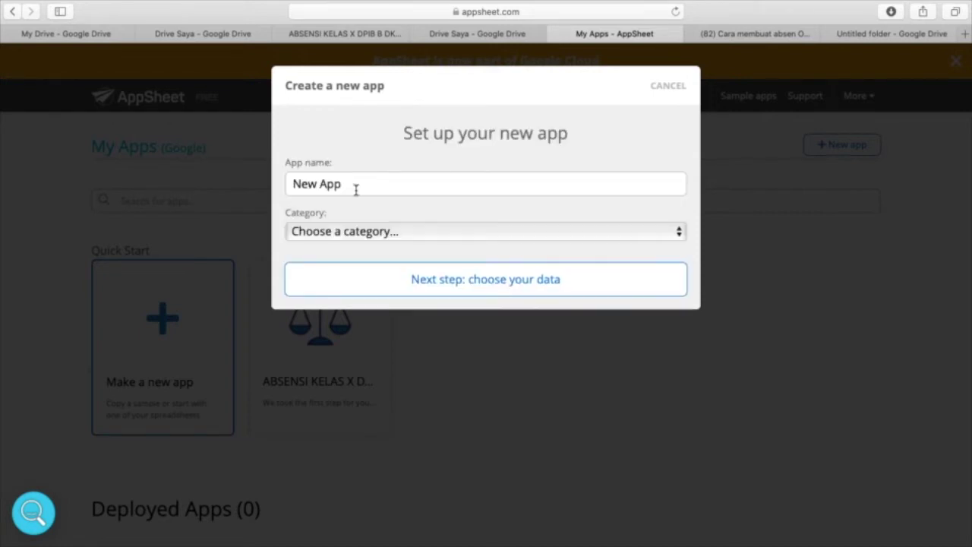
# - Name the app 'ABSENSI KELAS X DPIB B DKBTPT', set category Other, and continue to data selection
pyautogui.click(355, 190)
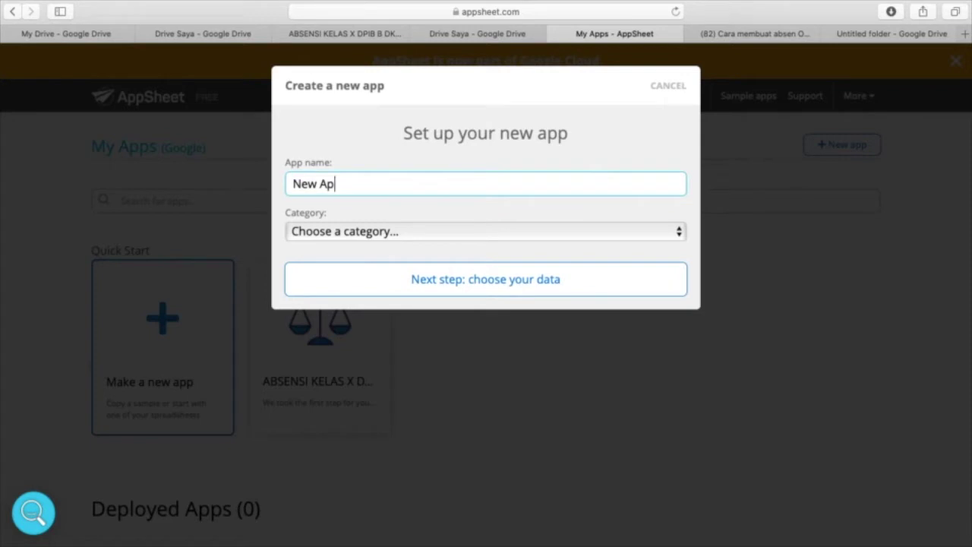
pyautogui.press('BackSpace')
pyautogui.press('BackSpace')
pyautogui.press('BackSpace')
pyautogui.press('BackSpace')
pyautogui.press('BackSpace')
pyautogui.press('BackSpace')
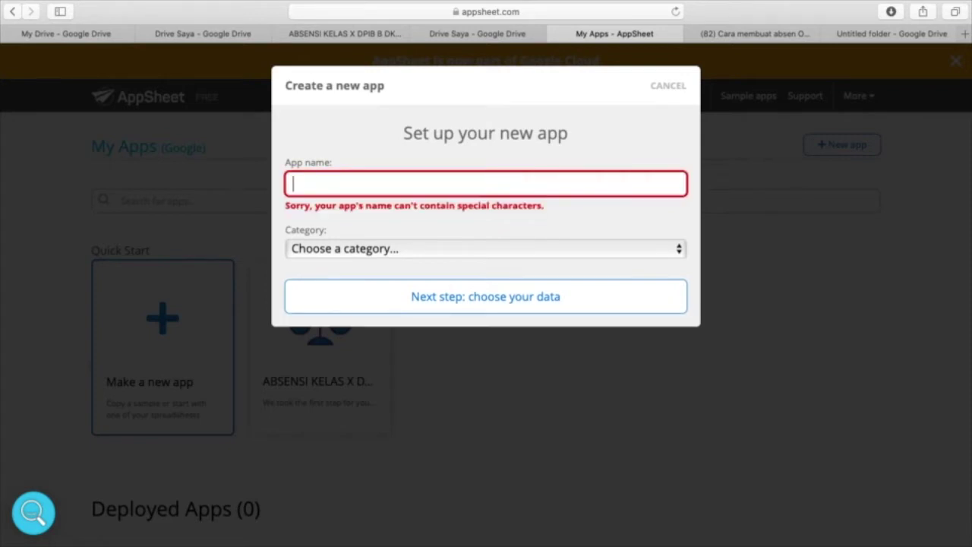
pyautogui.write('ABSENS')
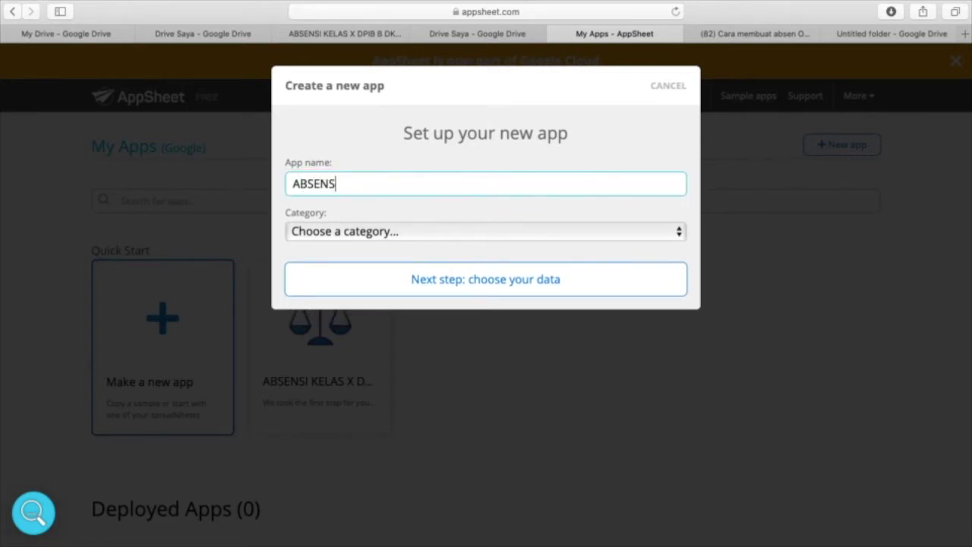
pyautogui.write('I KELAS X DPIB B DKBTPT')
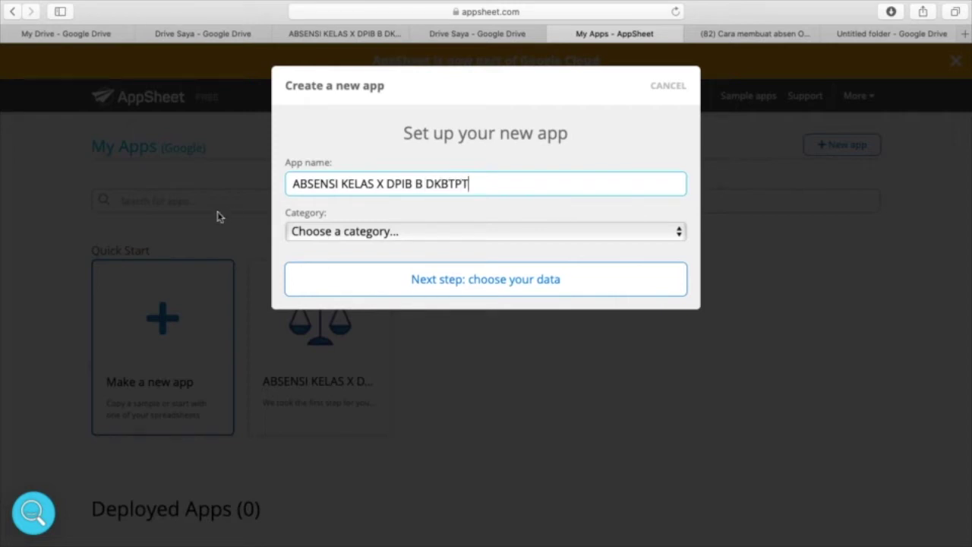
pyautogui.click(402, 234)
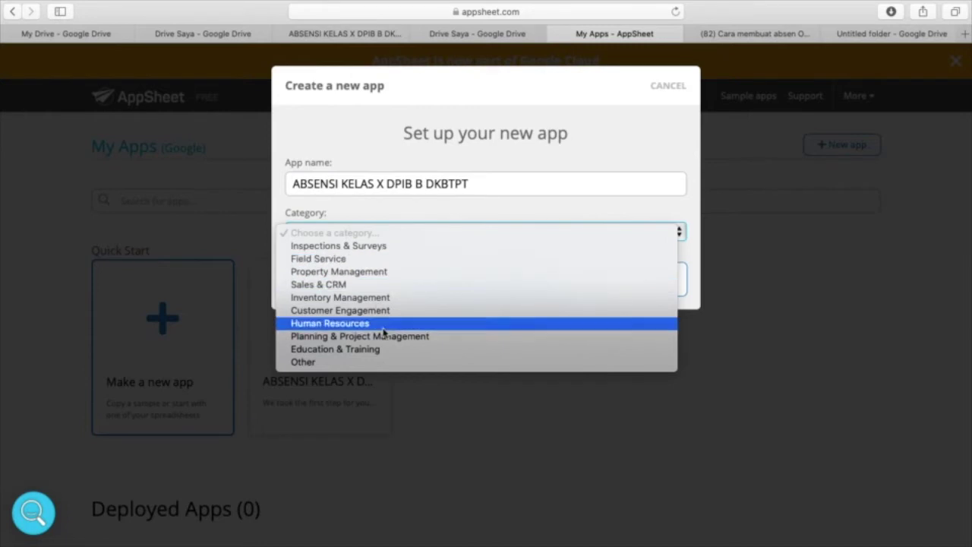
pyautogui.click(310, 368)
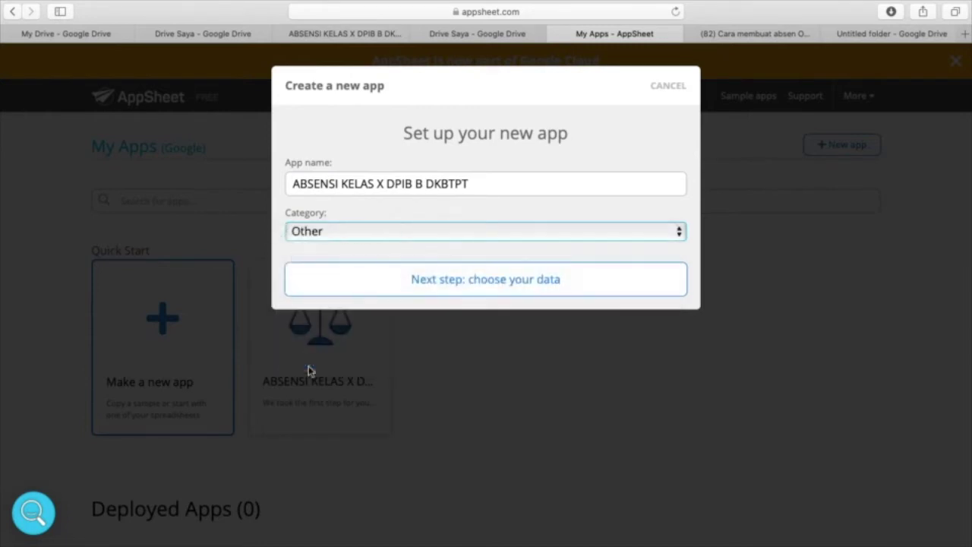
pyautogui.click(492, 281)
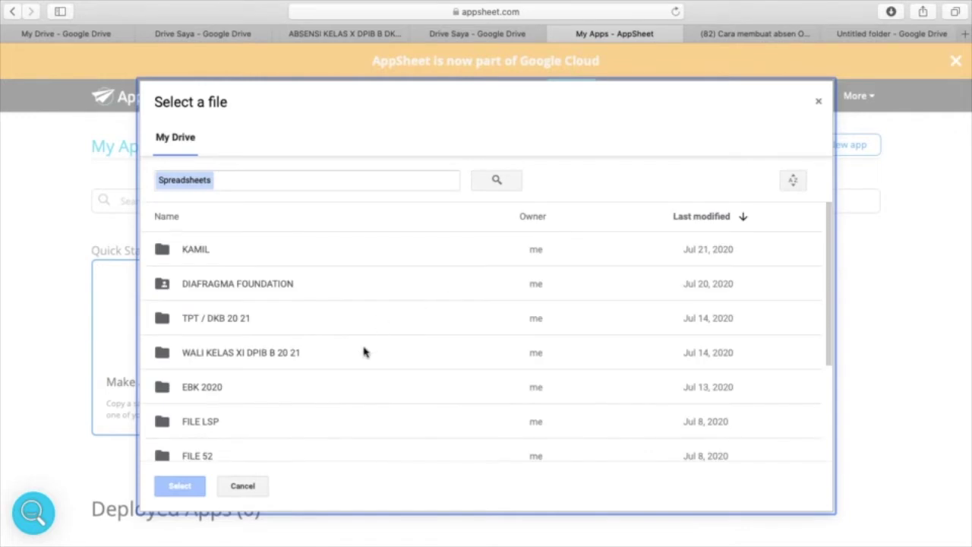
# - Select the 'ABSENSI KELAS X DPIB B DKB TPT' spreadsheet from My Drive as the app's data
pyautogui.scroll(-5, 363, 352)
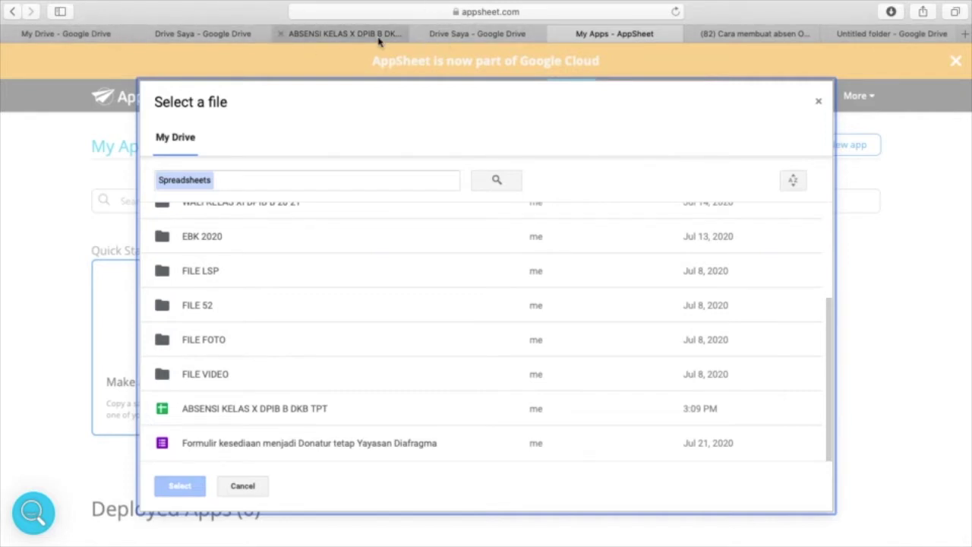
pyautogui.click(885, 38)
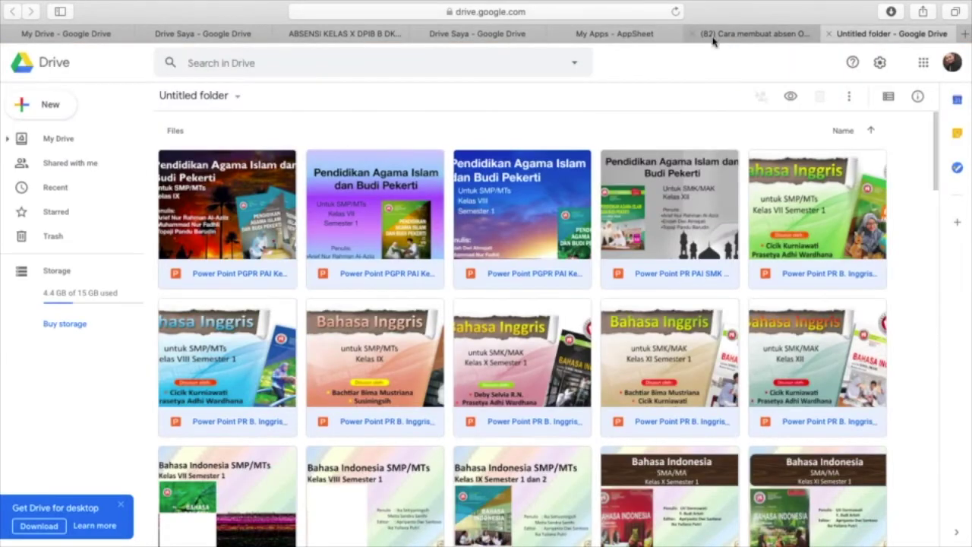
pyautogui.hotkey('ctrl', 'Up')
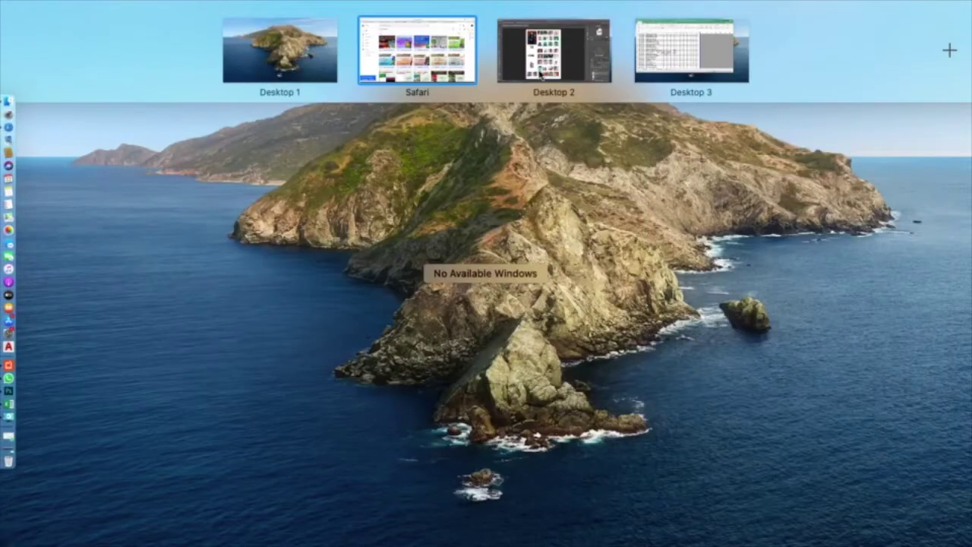
pyautogui.click(425, 76)
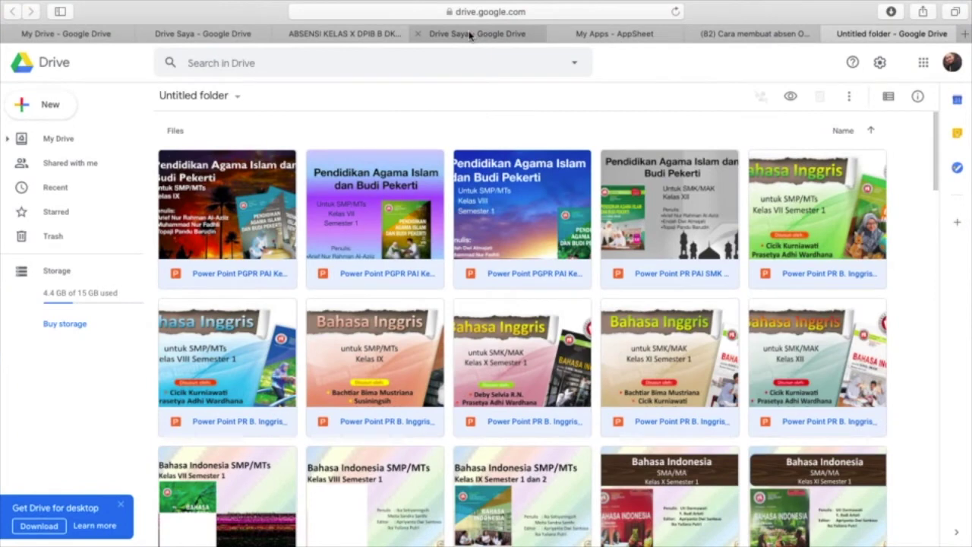
pyautogui.click(469, 35)
pyautogui.click(612, 35)
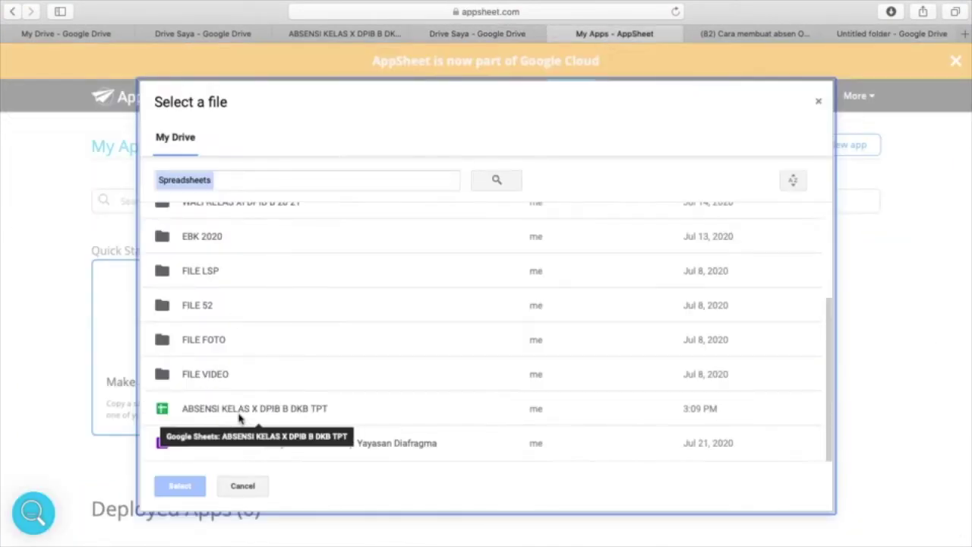
pyautogui.click(306, 414)
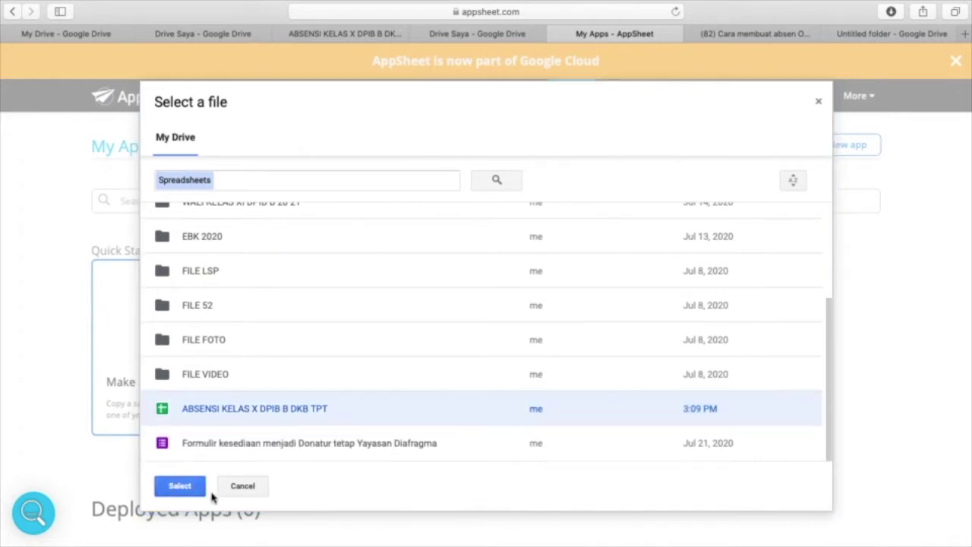
pyautogui.click(181, 487)
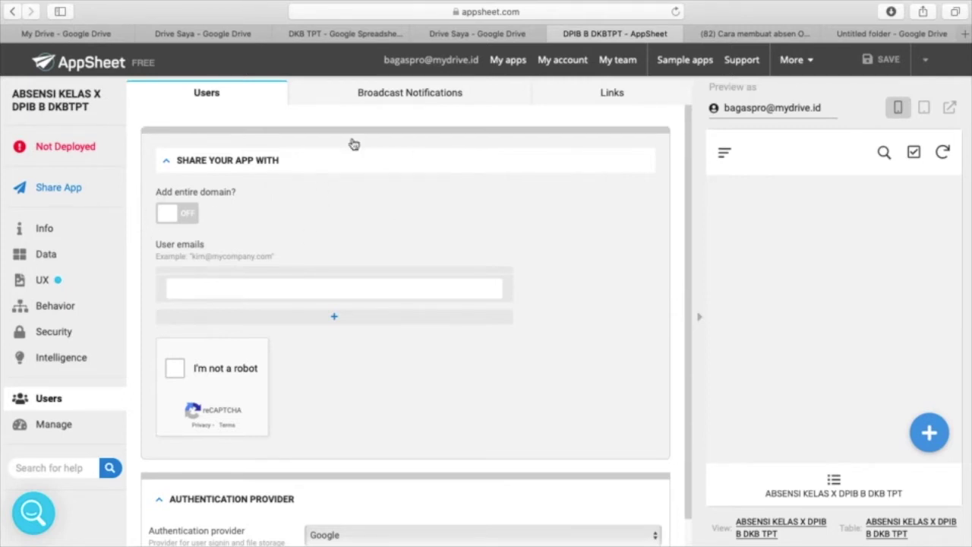
# - Switch the app preview to phone layout and view the Info table-to-view diagram
pyautogui.click(330, 284)
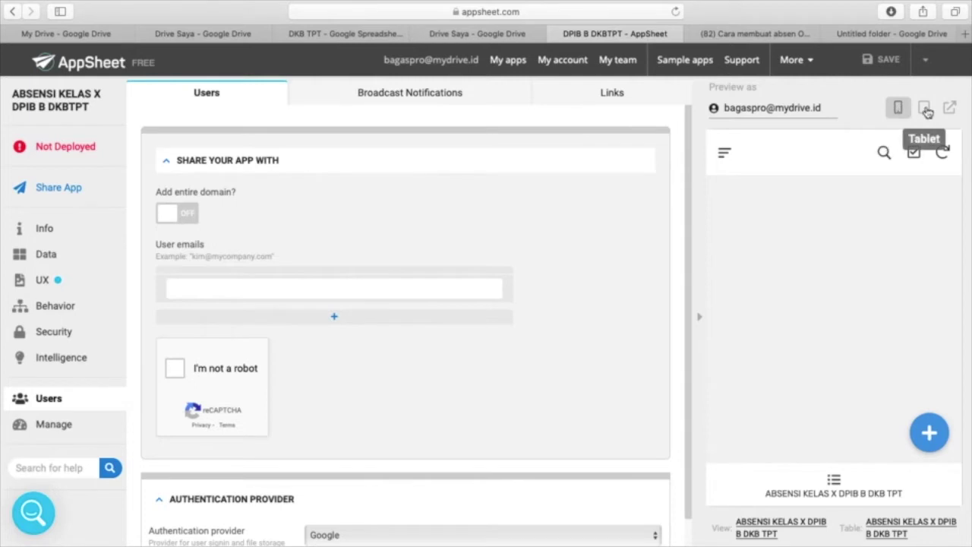
pyautogui.click(926, 110)
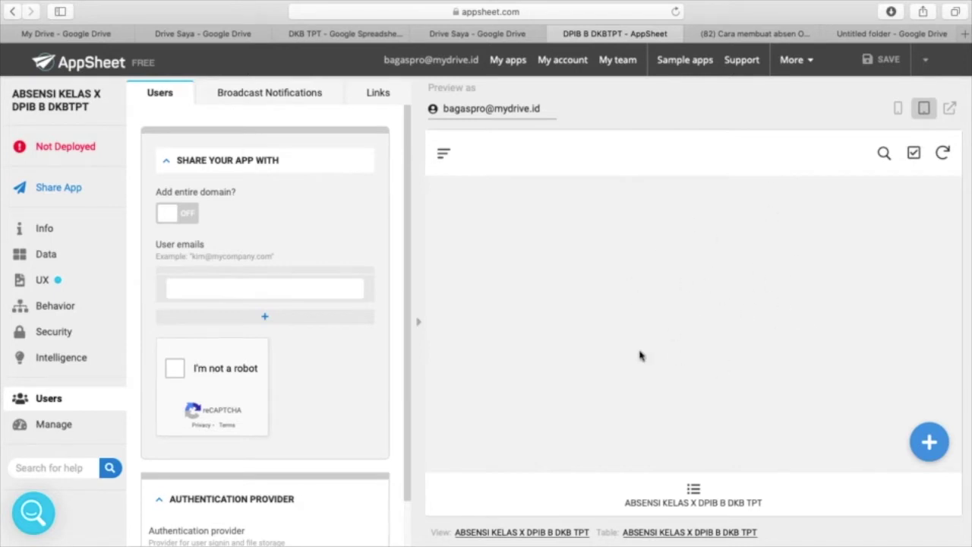
pyautogui.click(897, 110)
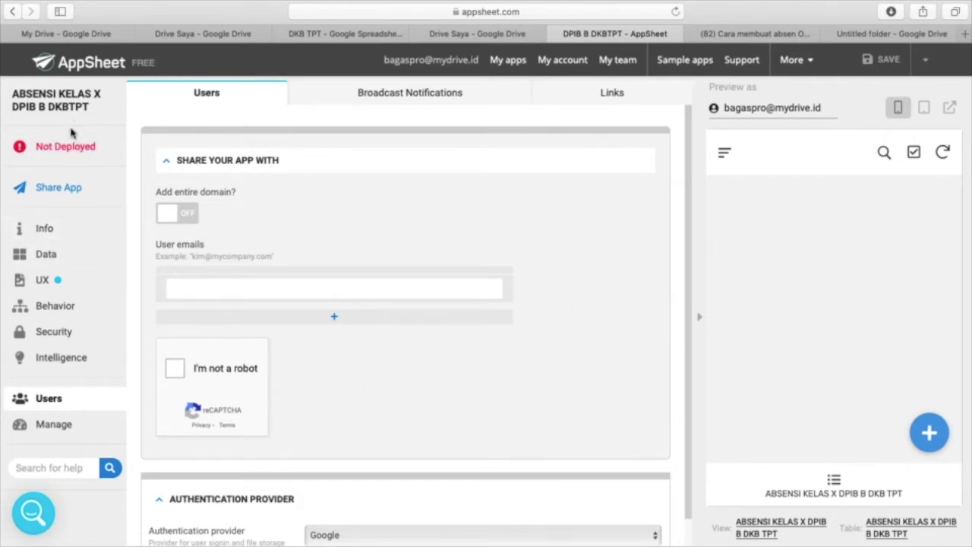
pyautogui.click(46, 229)
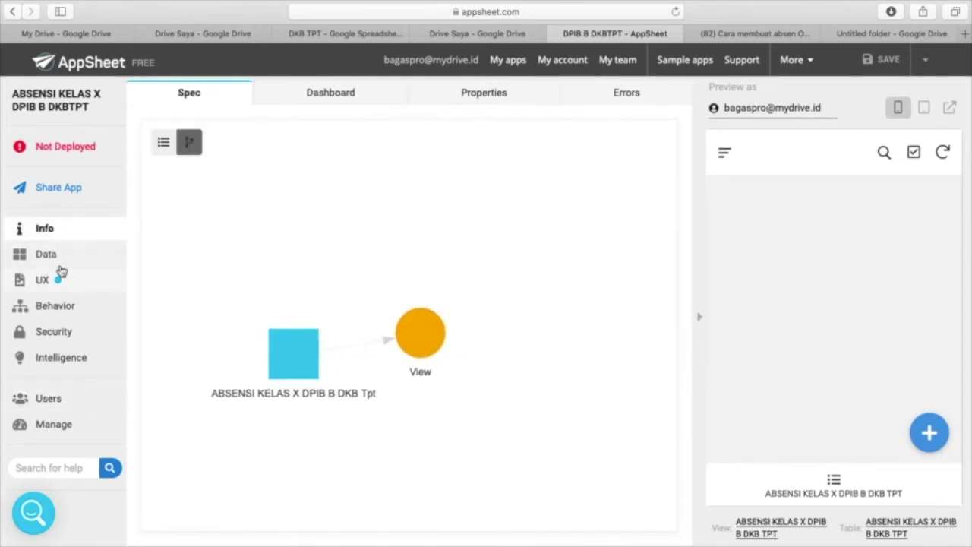
# - Expand the ABSENSI KELAS X DPIB B DKB TPT table's settings under Data, then show its Columns
pyautogui.click(47, 256)
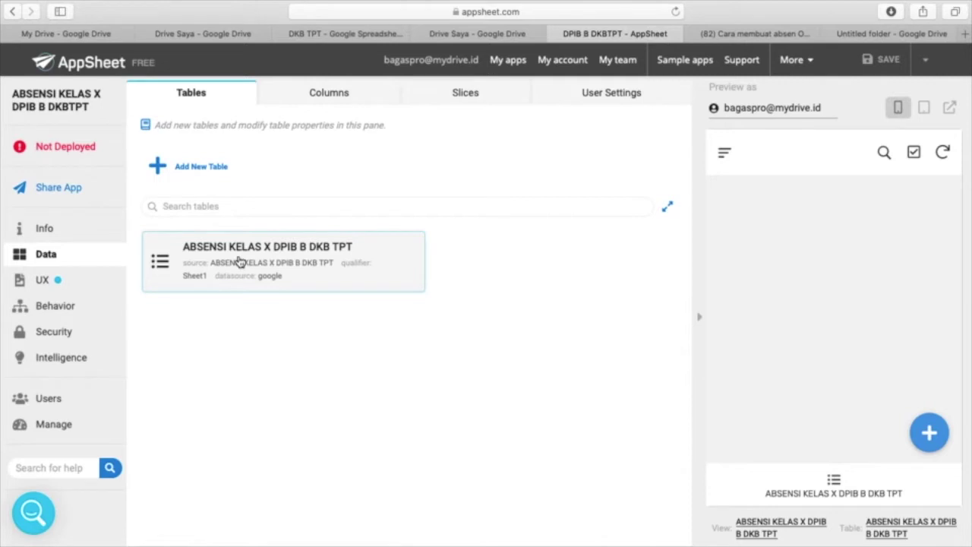
pyautogui.doubleClick(243, 261)
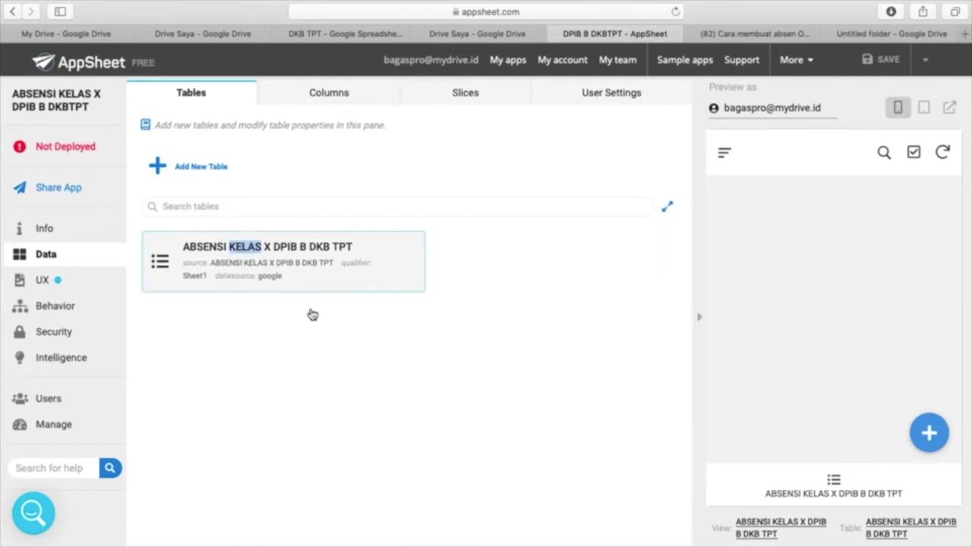
pyautogui.click(293, 259)
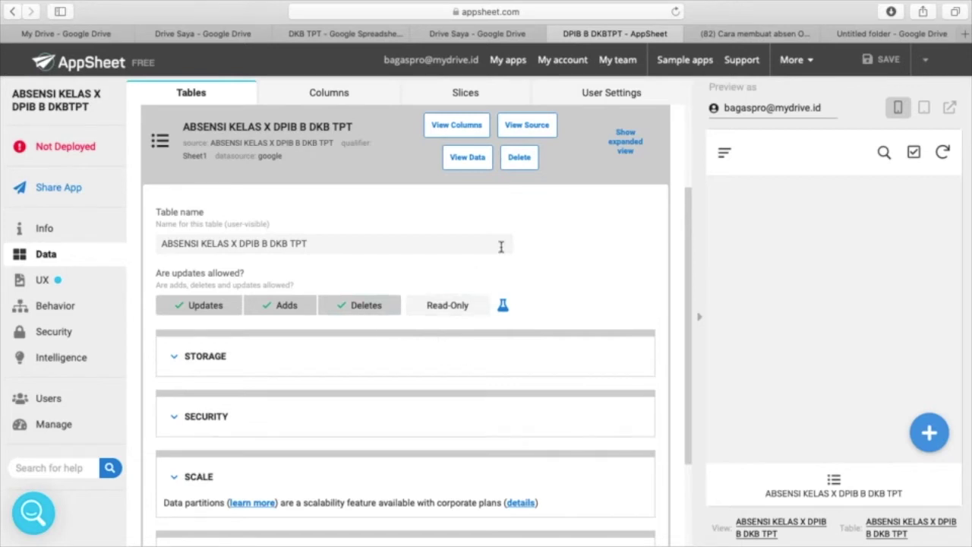
pyautogui.scroll(2, 520, 271)
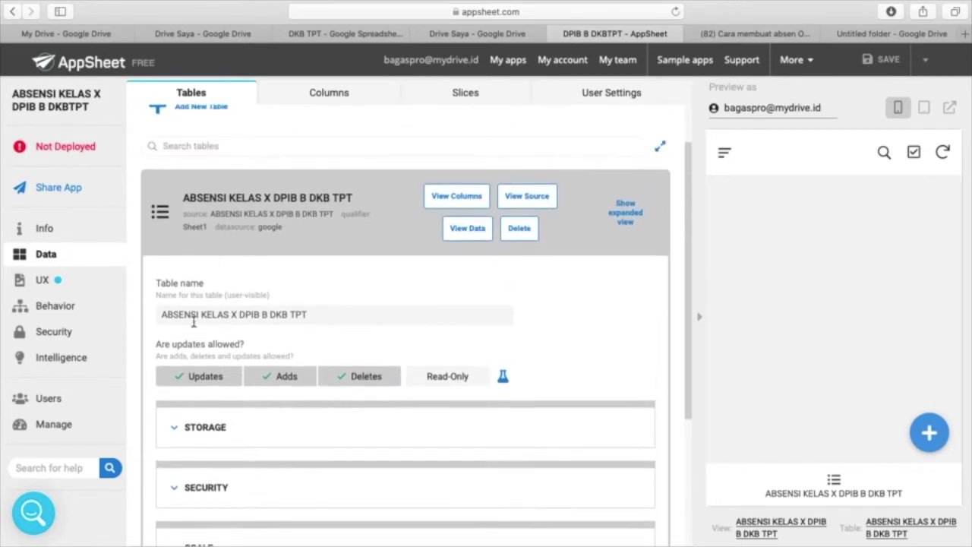
pyautogui.scroll(2, 370, 382)
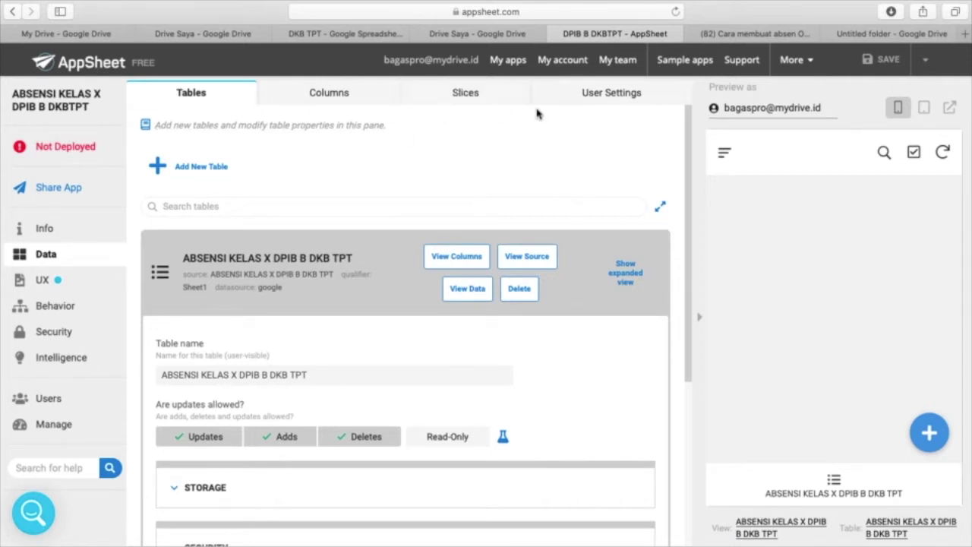
pyautogui.click(349, 96)
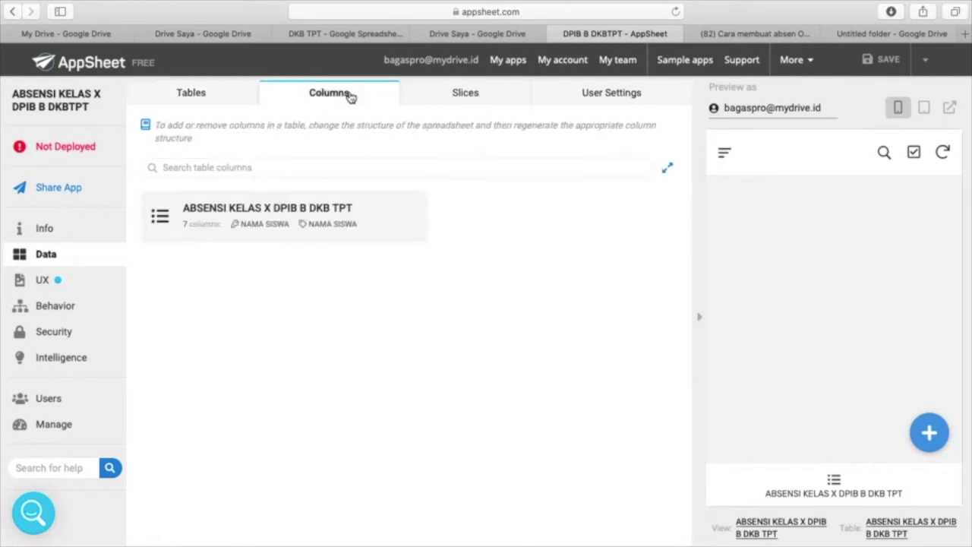
# - Expand the table's column list and compare its six Text columns with the sheet's header row
pyautogui.click(296, 212)
pyautogui.click(240, 302)
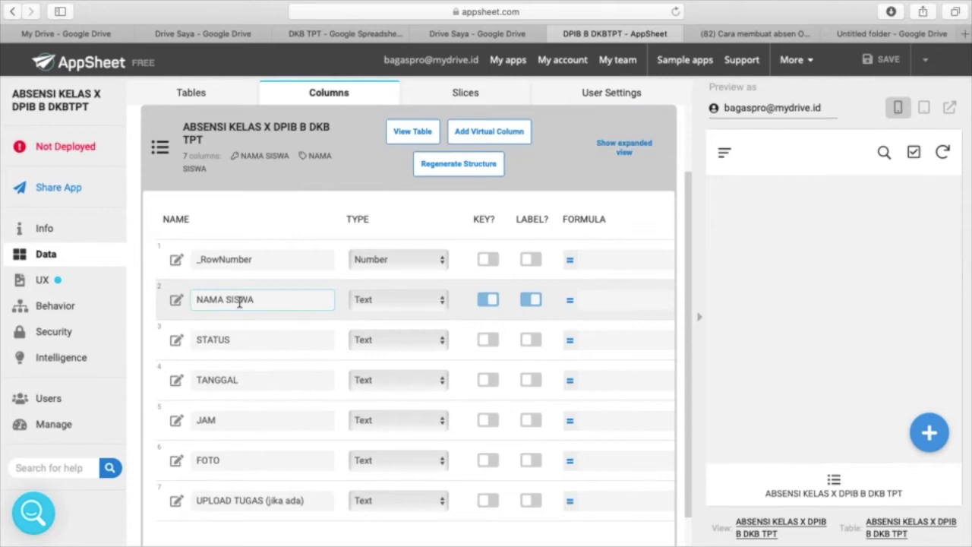
pyautogui.click(328, 35)
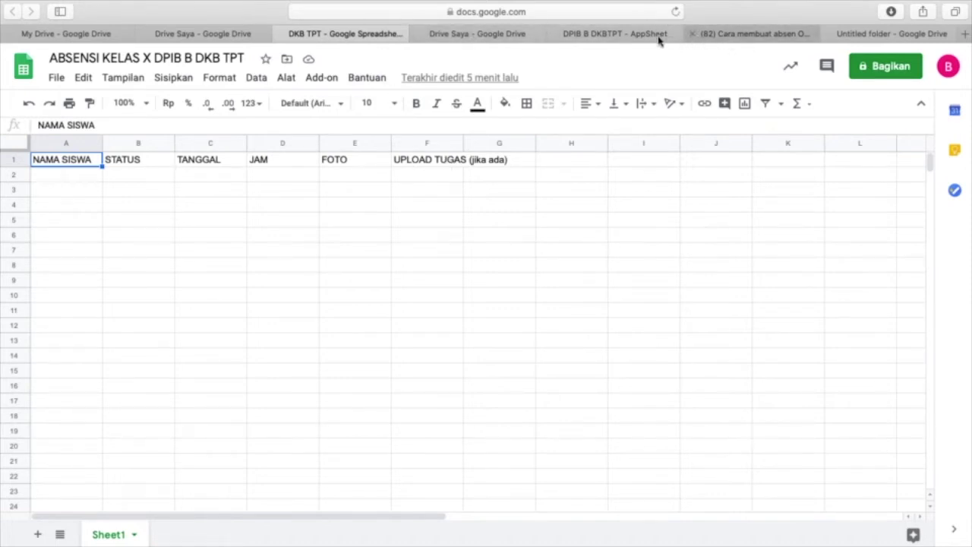
pyautogui.click(615, 43)
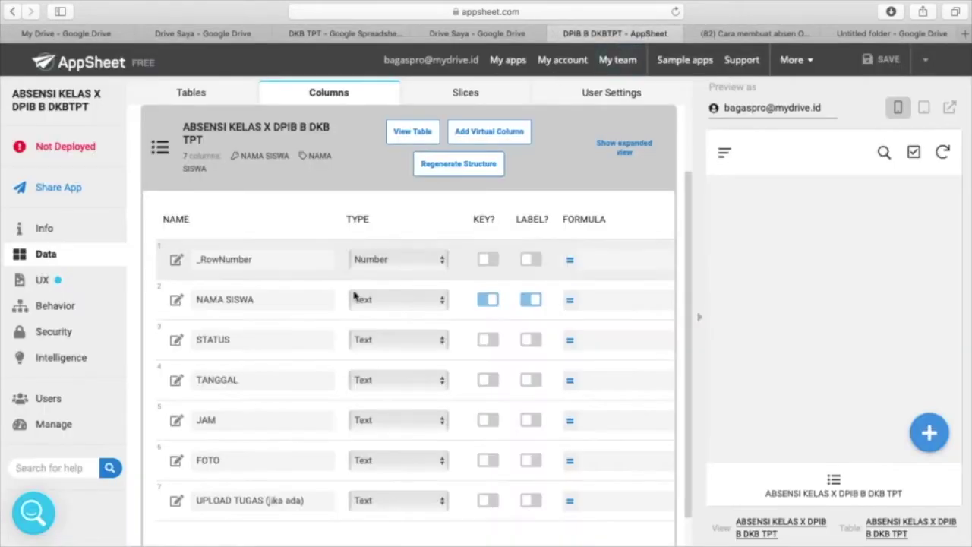
pyautogui.click(218, 374)
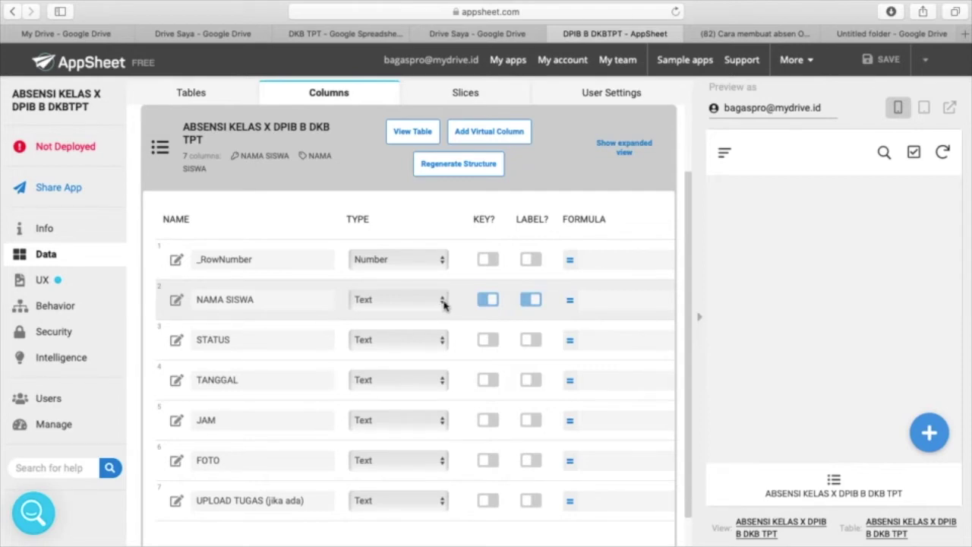
# - Set the NAMA SISWA and STATUS columns to the Enum type
pyautogui.click(444, 301)
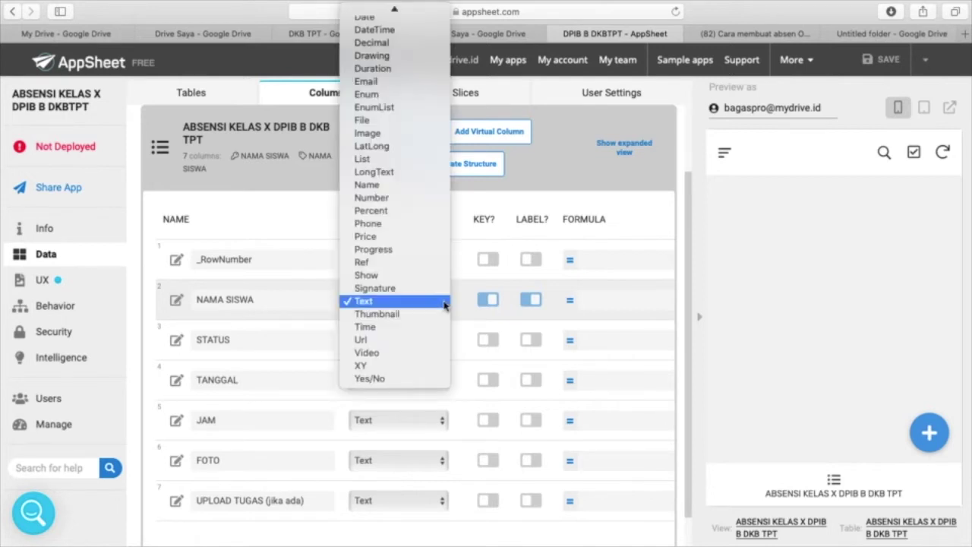
pyautogui.click(374, 95)
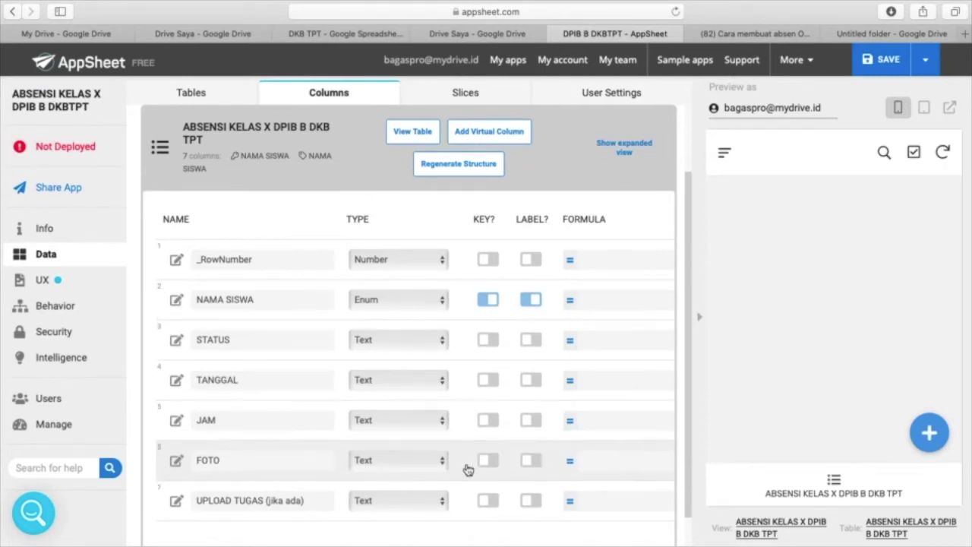
pyautogui.click(440, 343)
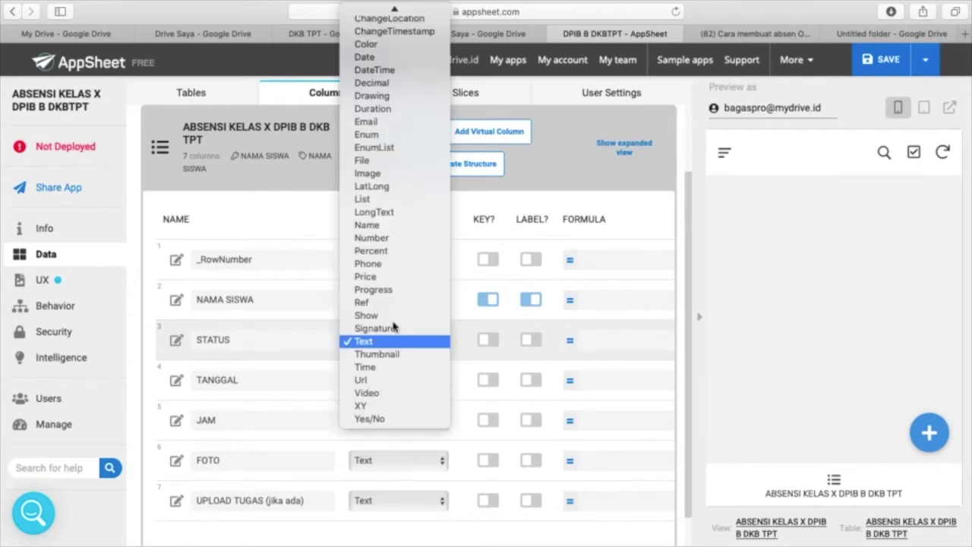
pyautogui.click(383, 134)
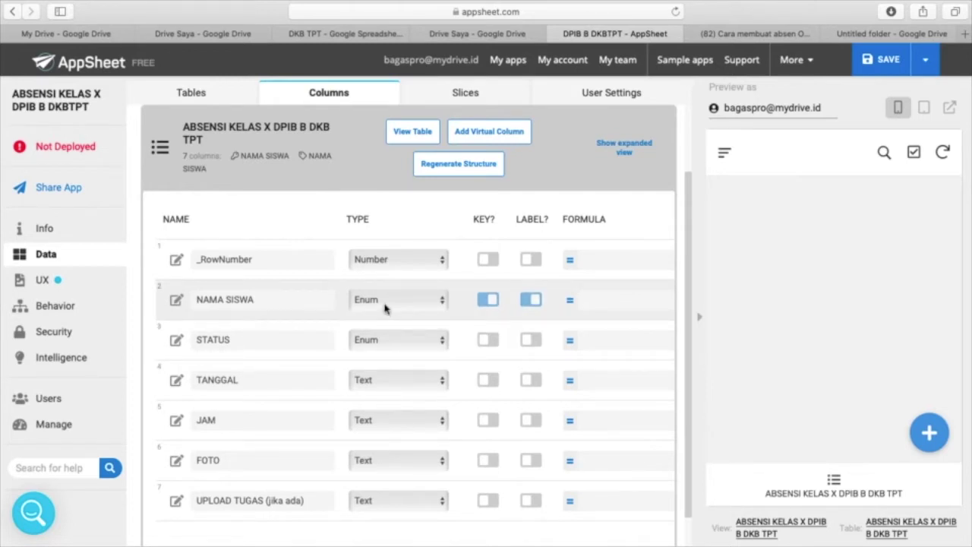
# - Set TANGGAL to Date, JAM to Time, FOTO to Image and UPLOAD TUGAS (jika ada) to File
pyautogui.click(427, 386)
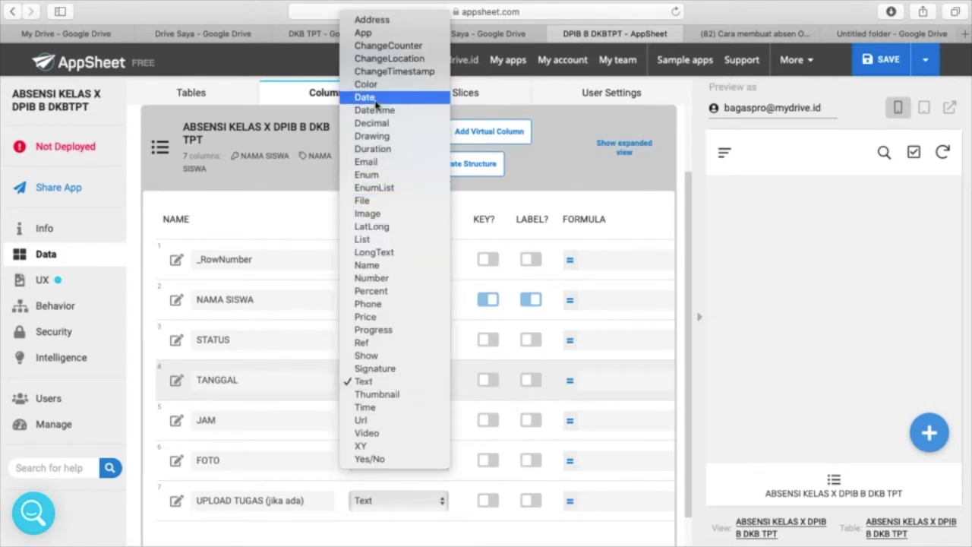
pyautogui.click(375, 100)
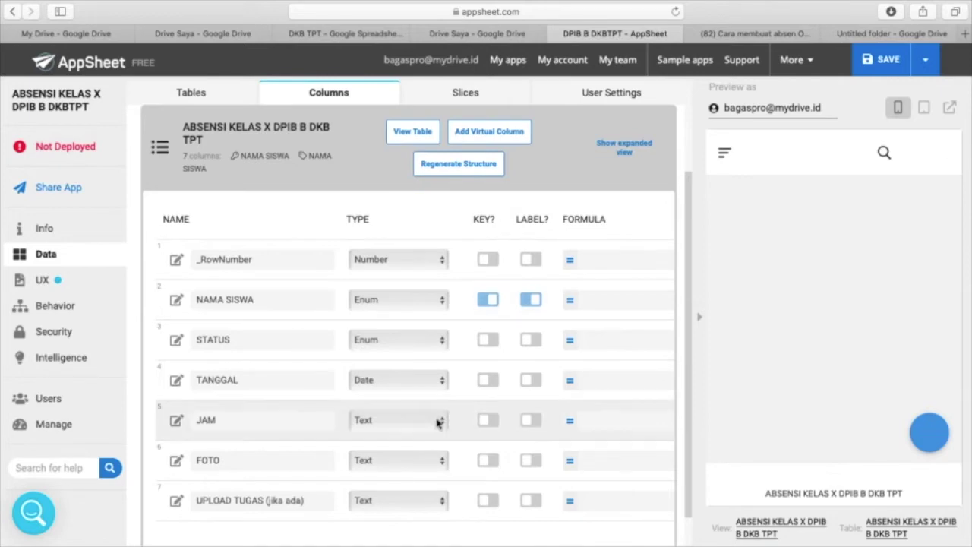
pyautogui.click(442, 422)
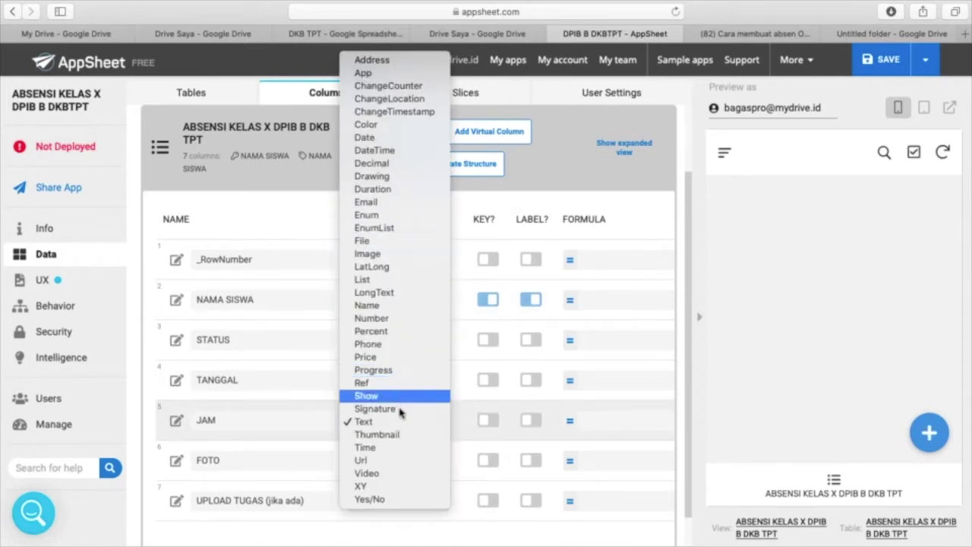
pyautogui.click(383, 451)
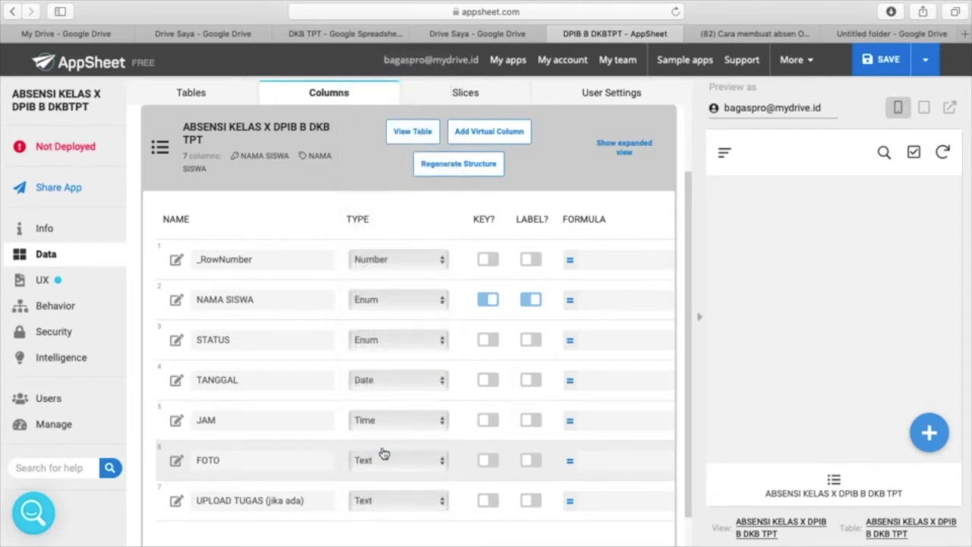
pyautogui.click(438, 460)
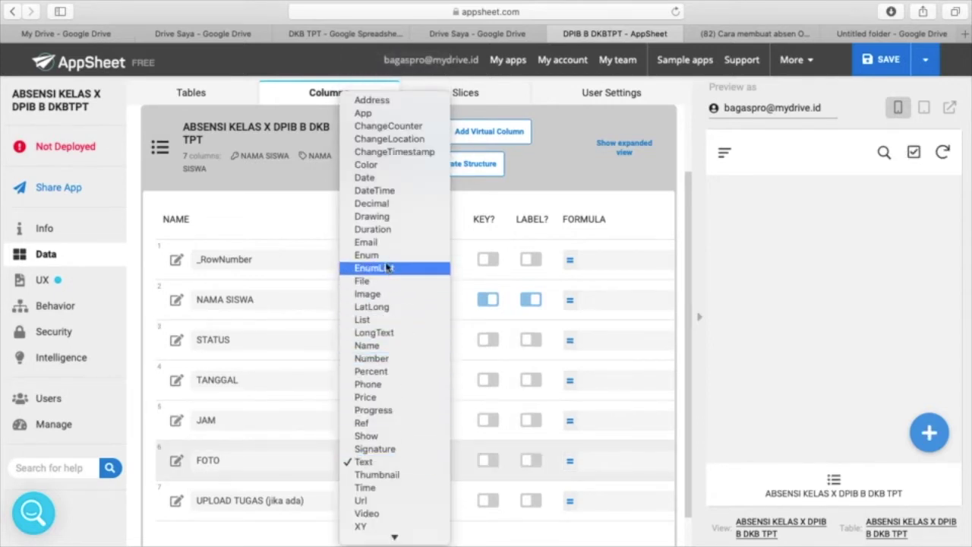
pyautogui.click(380, 296)
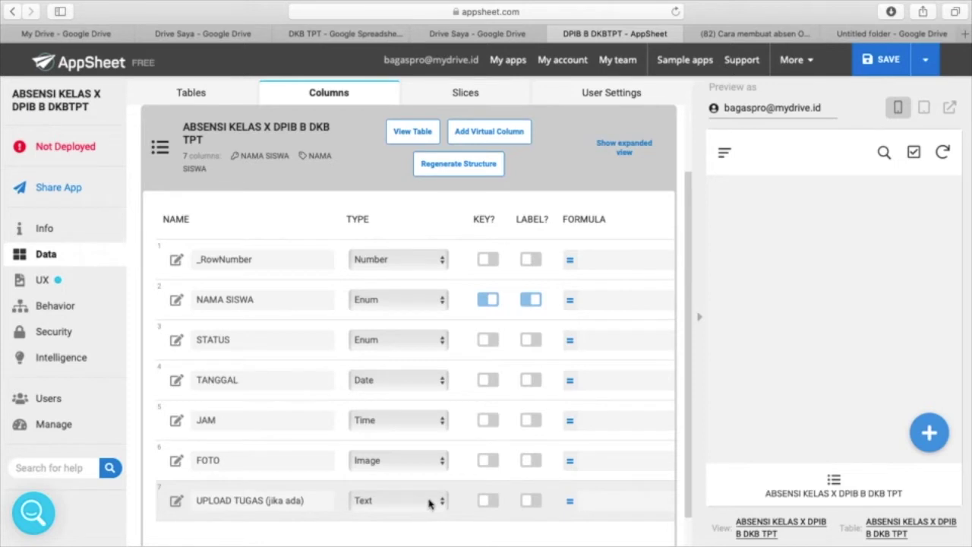
pyautogui.click(432, 504)
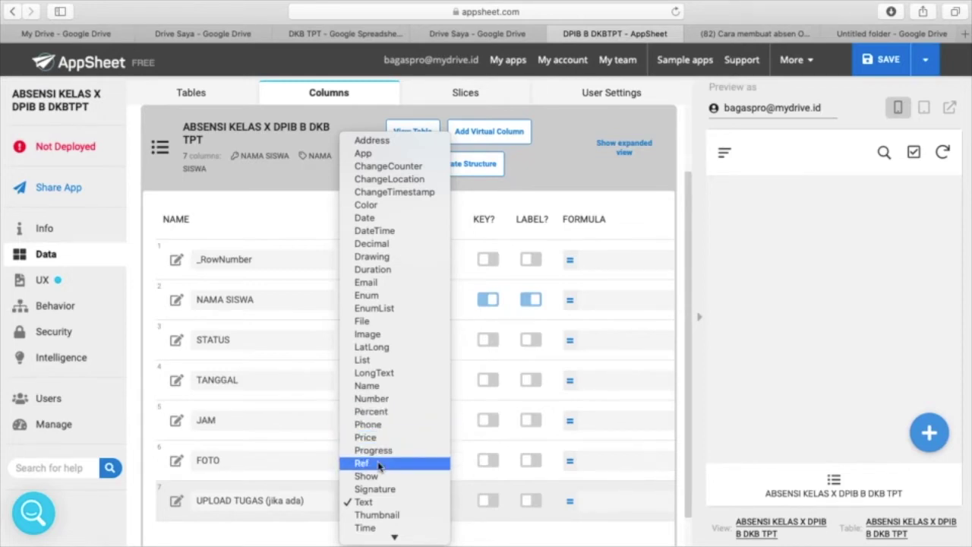
pyautogui.click(365, 325)
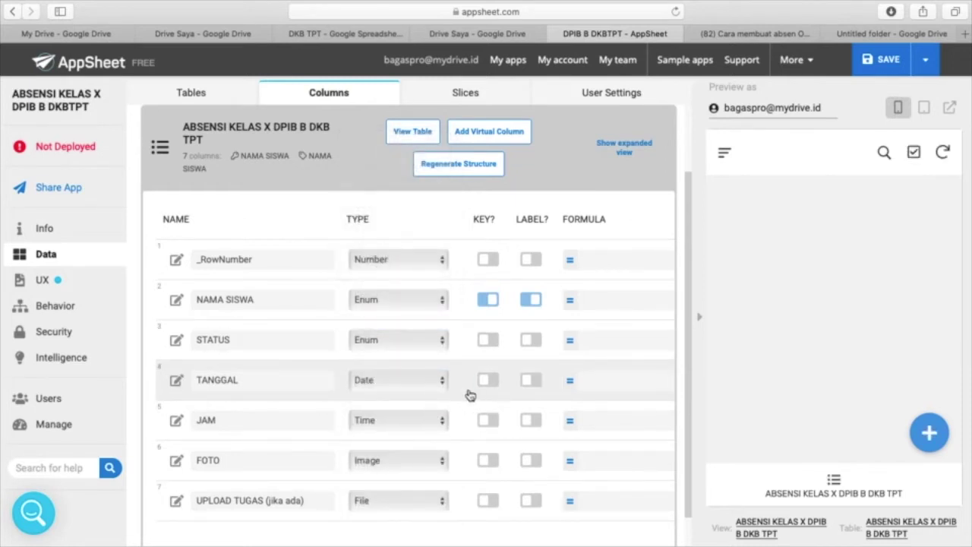
pyautogui.hscroll(7, 508, 336)
# - Switch on the REQUIRE? toggle for the STATUS column
pyautogui.hscroll(2, 508, 336)
pyautogui.hscroll(-4, 508, 337)
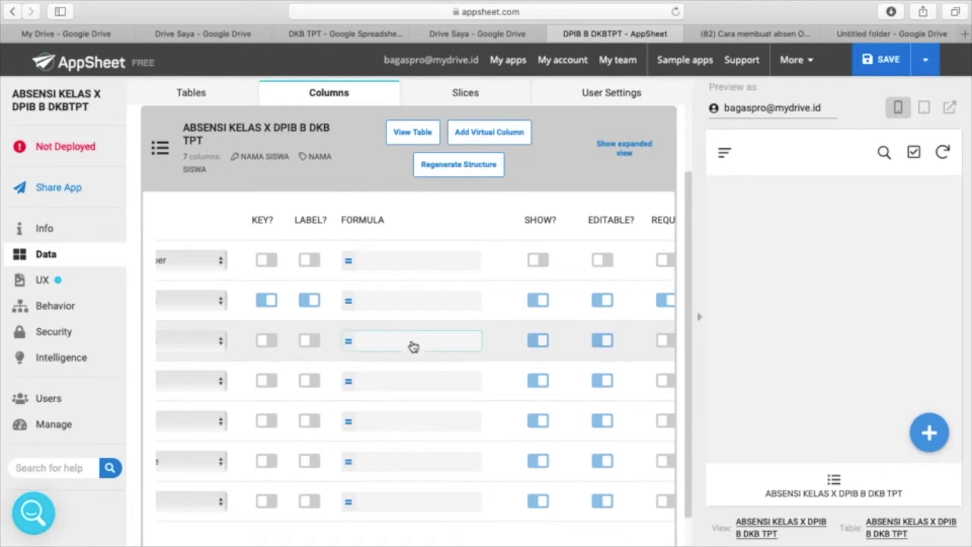
pyautogui.hscroll(-6, 412, 346)
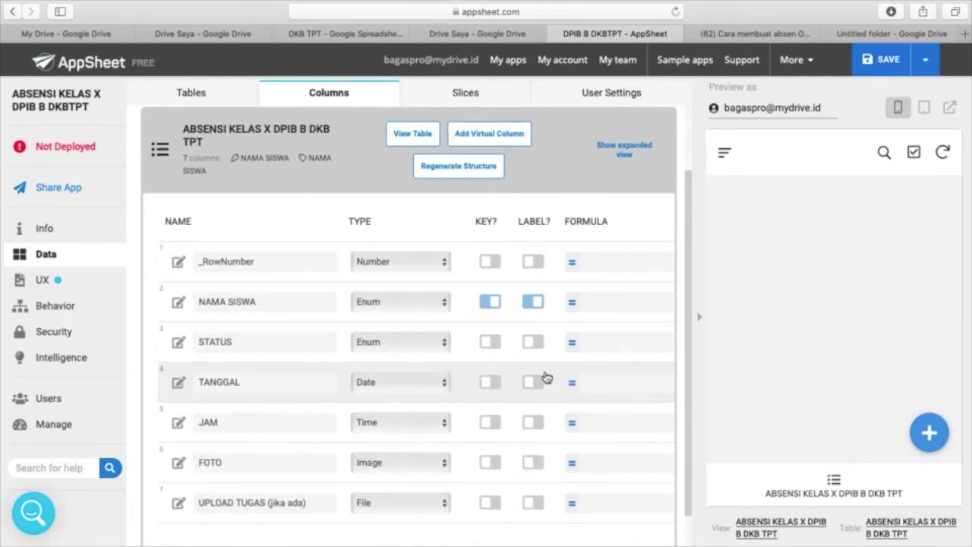
pyautogui.hscroll(5, 545, 376)
pyautogui.hscroll(3, 545, 376)
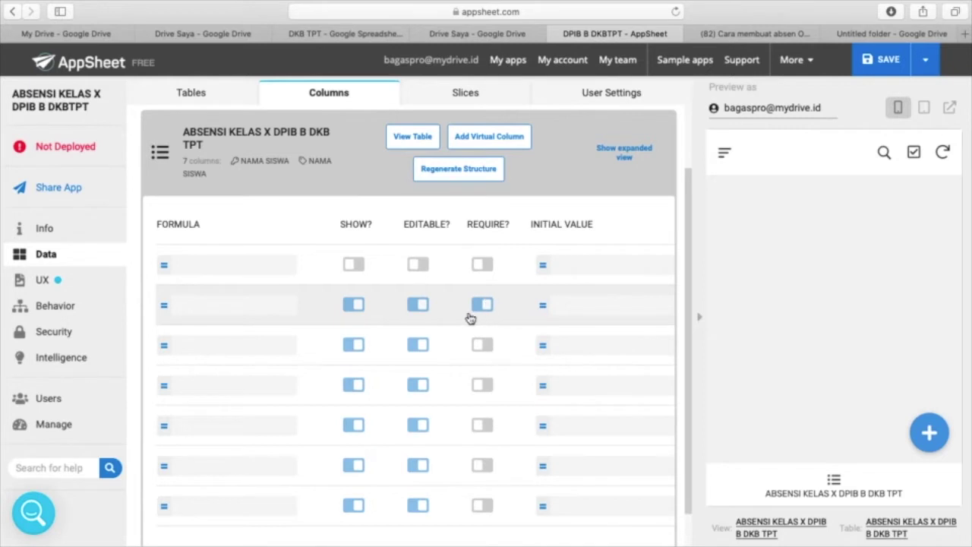
pyautogui.hscroll(-10, 469, 319)
pyautogui.hscroll(5, 467, 317)
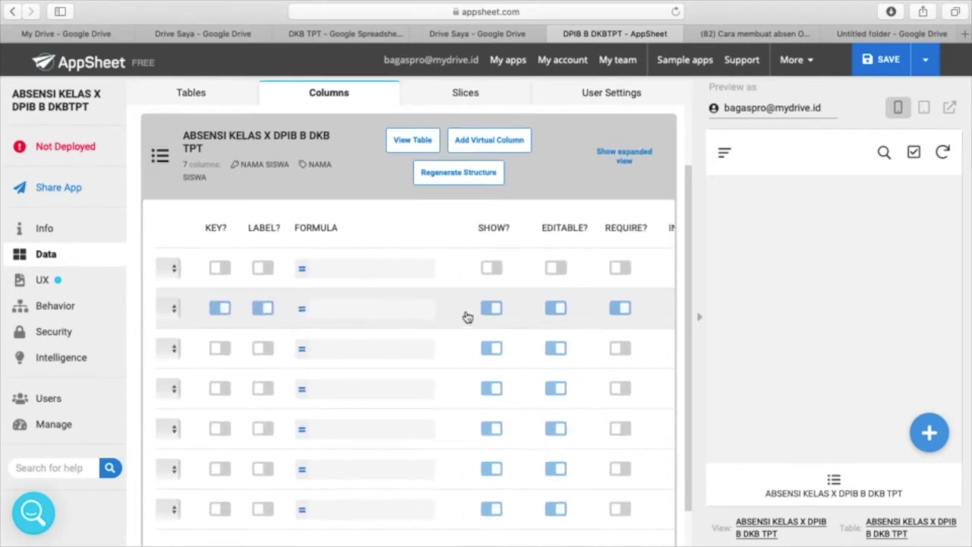
pyautogui.hscroll(4, 468, 316)
pyautogui.click(535, 350)
# - Make the TANGGAL and JAM columns required
pyautogui.hscroll(-5, 536, 348)
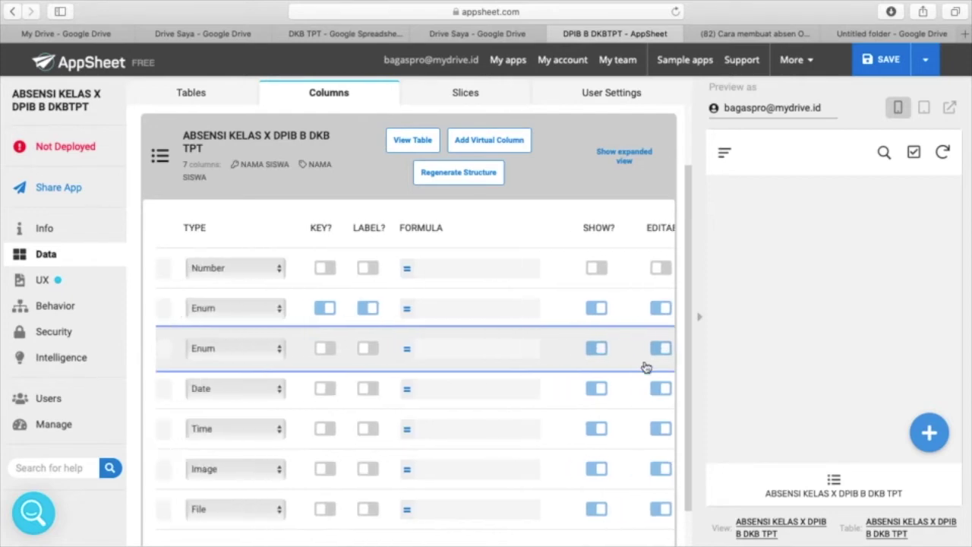
pyautogui.hscroll(-4, 646, 367)
pyautogui.hscroll(10, 645, 368)
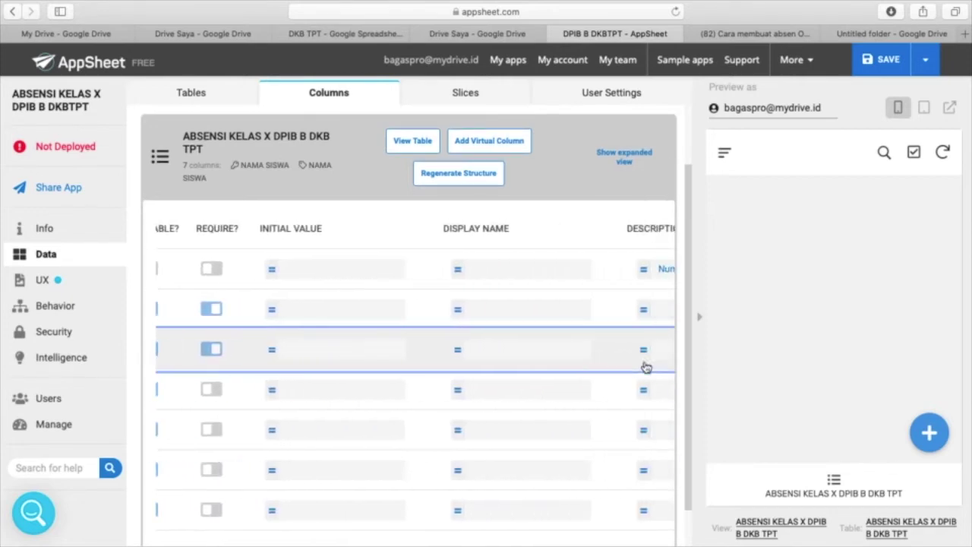
pyautogui.hscroll(8, 645, 368)
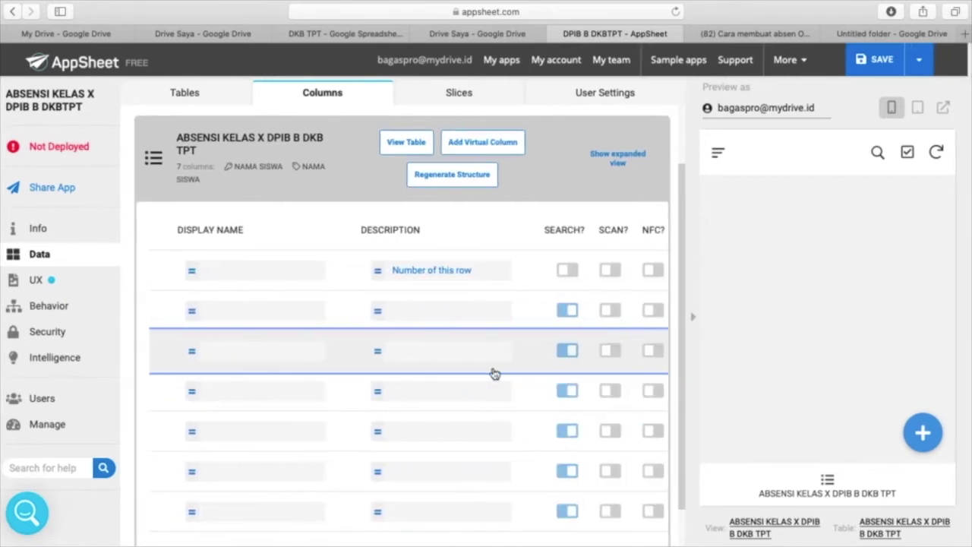
pyautogui.hscroll(-5, 493, 373)
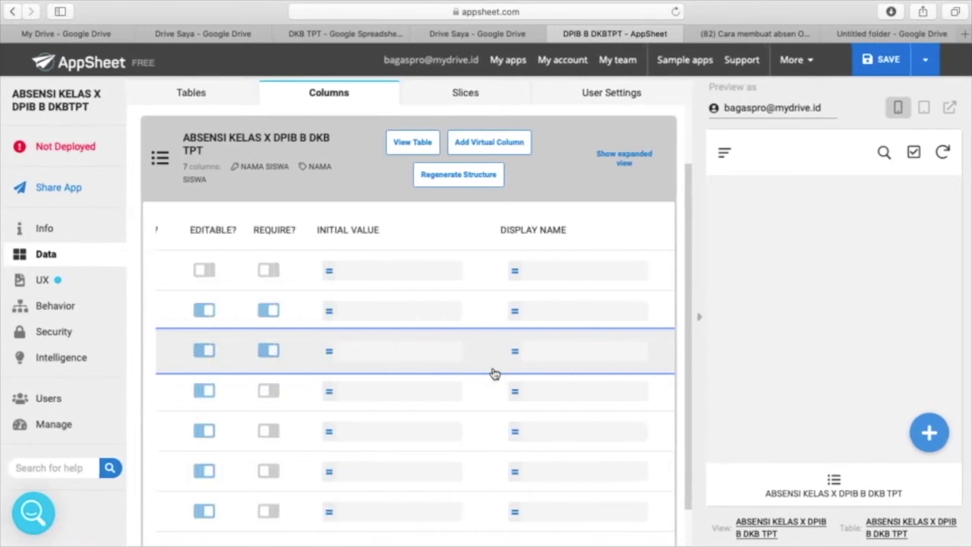
pyautogui.hscroll(-3, 492, 374)
pyautogui.click(358, 395)
pyautogui.click(358, 432)
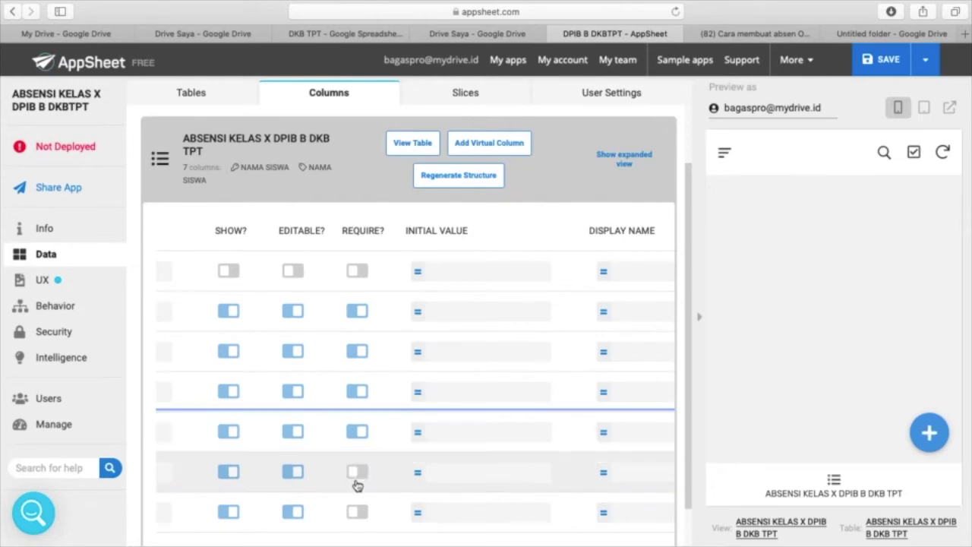
# - Scroll sideways and down through the columns table to review the remaining column settings
pyautogui.scroll(-1, 355, 475)
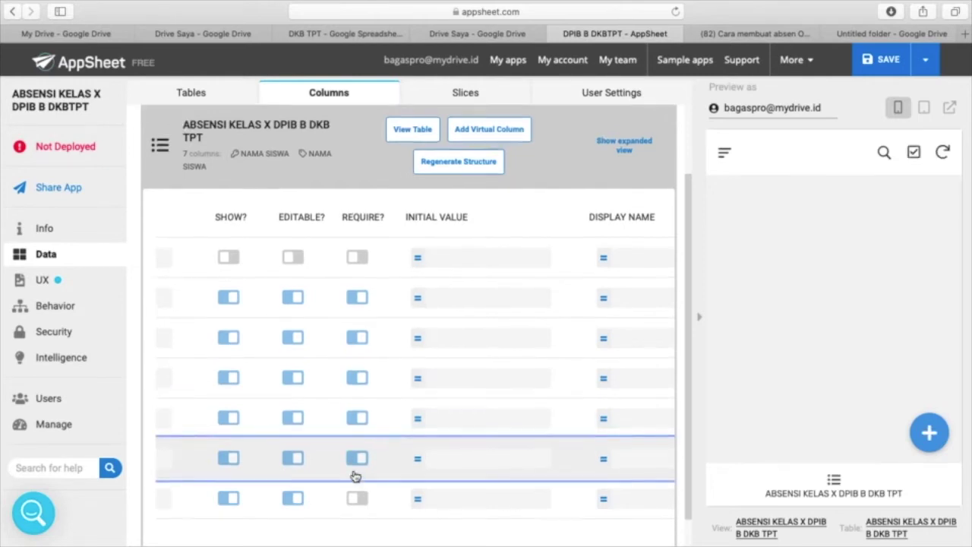
pyautogui.hscroll(-6, 355, 475)
pyautogui.hscroll(-2, 354, 475)
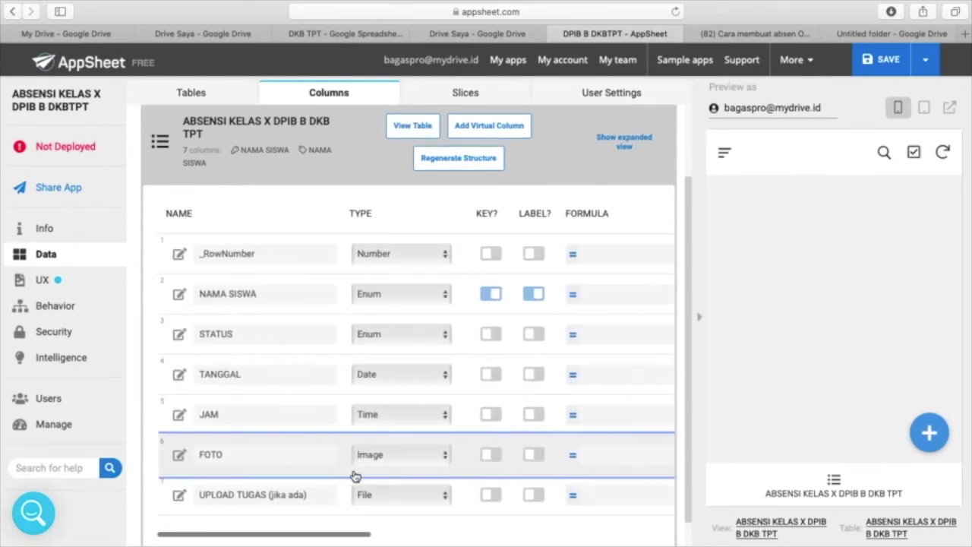
pyautogui.hscroll(4, 342, 516)
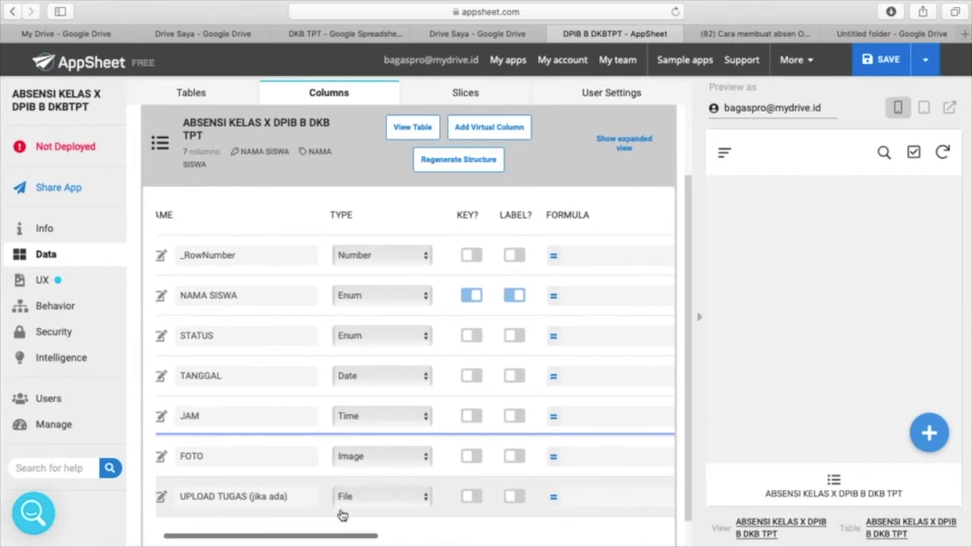
pyautogui.hscroll(8, 396, 424)
pyautogui.hscroll(6, 399, 423)
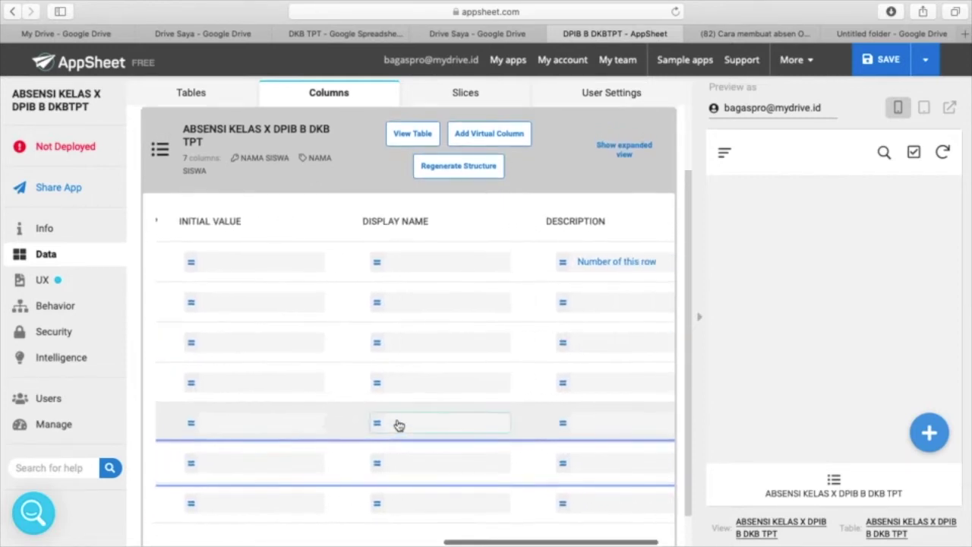
pyautogui.hscroll(-5, 399, 424)
pyautogui.hscroll(-8, 399, 424)
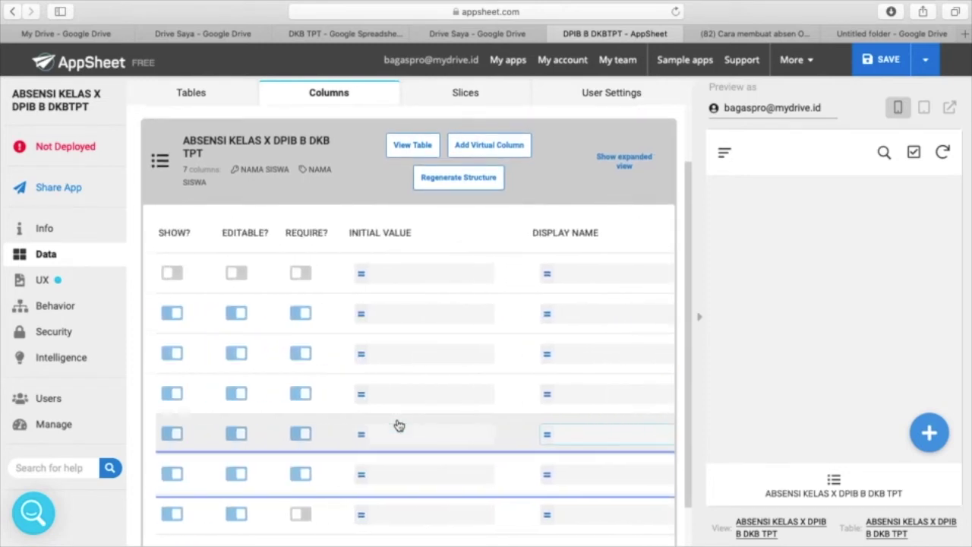
pyautogui.hscroll(-4, 398, 424)
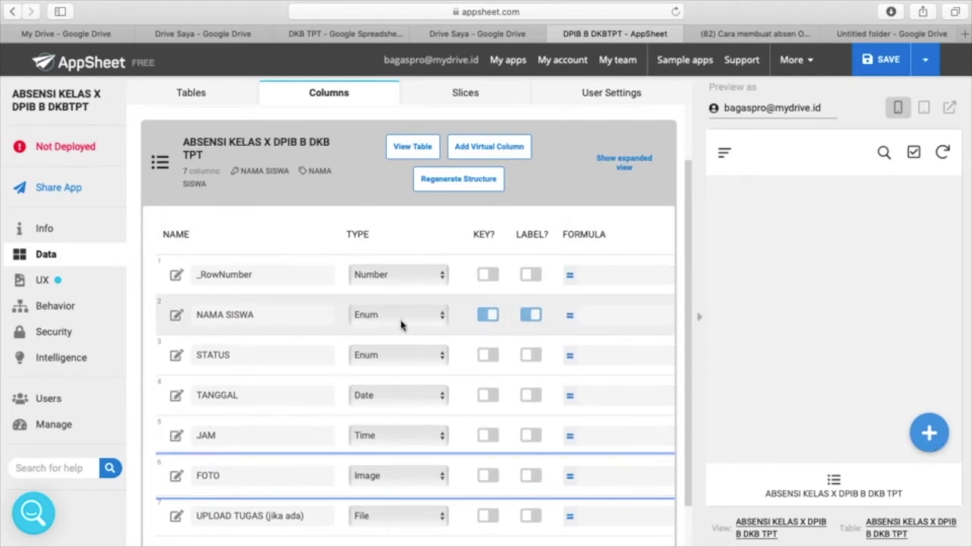
pyautogui.scroll(-1, 401, 326)
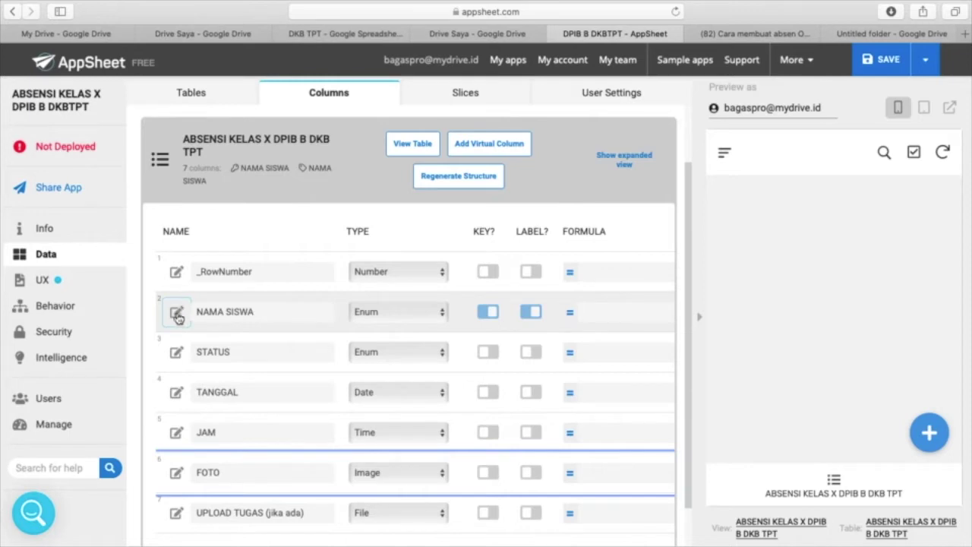
# - Open the NAMA SISWA column editor down to its empty Enum Values list, then show all desktops
pyautogui.click(177, 314)
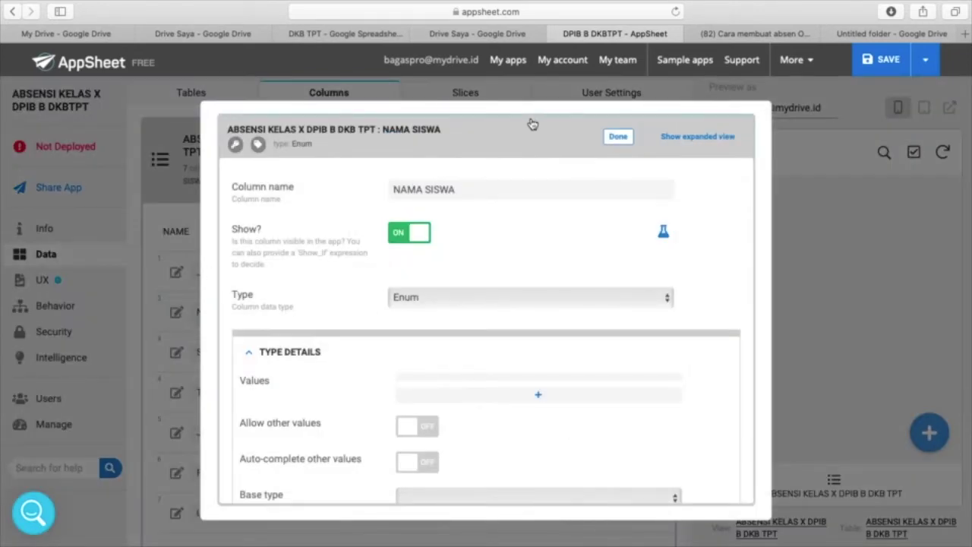
pyautogui.scroll(-2, 510, 292)
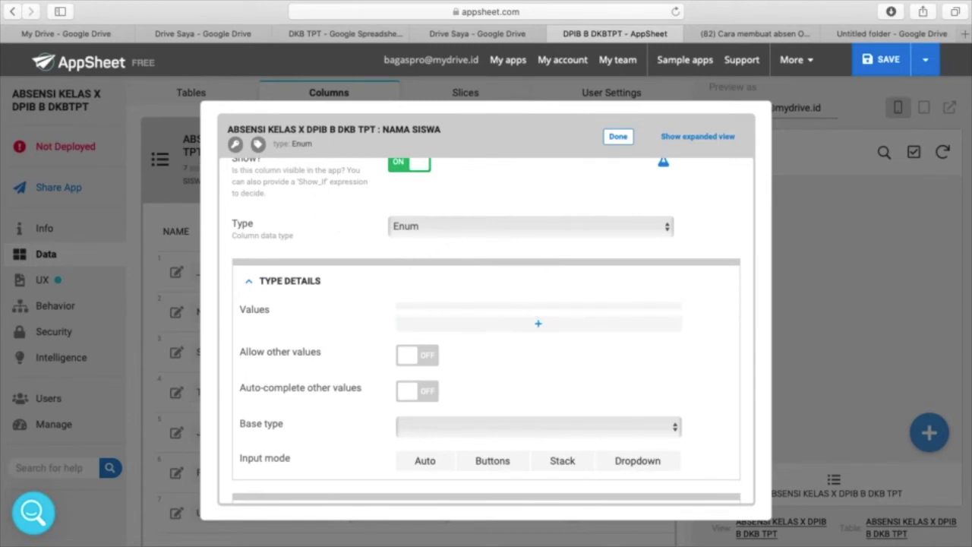
pyautogui.hotkey('ctrl', 'Up')
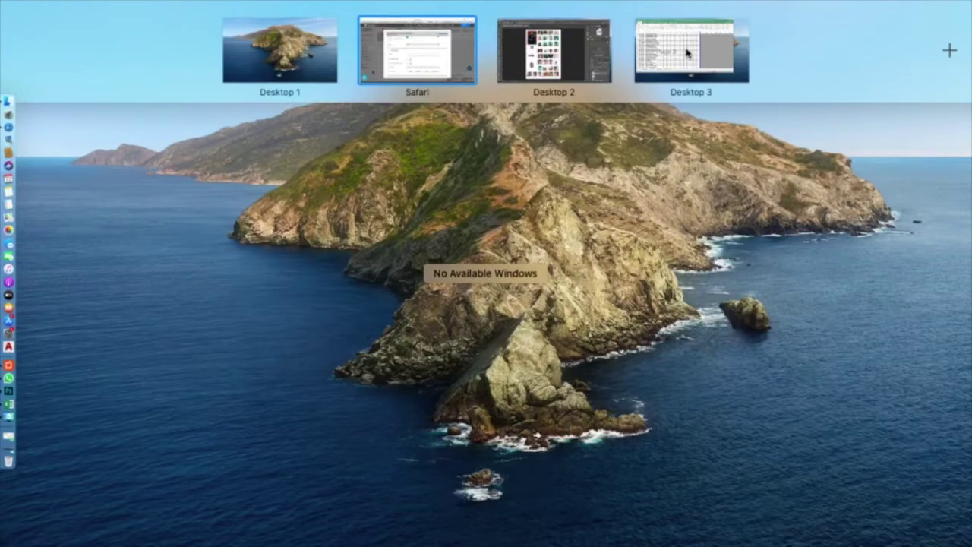
# - In Excel's KELAS X sheet, select the first student name and enlarge the full-screen roster
pyautogui.click(687, 52)
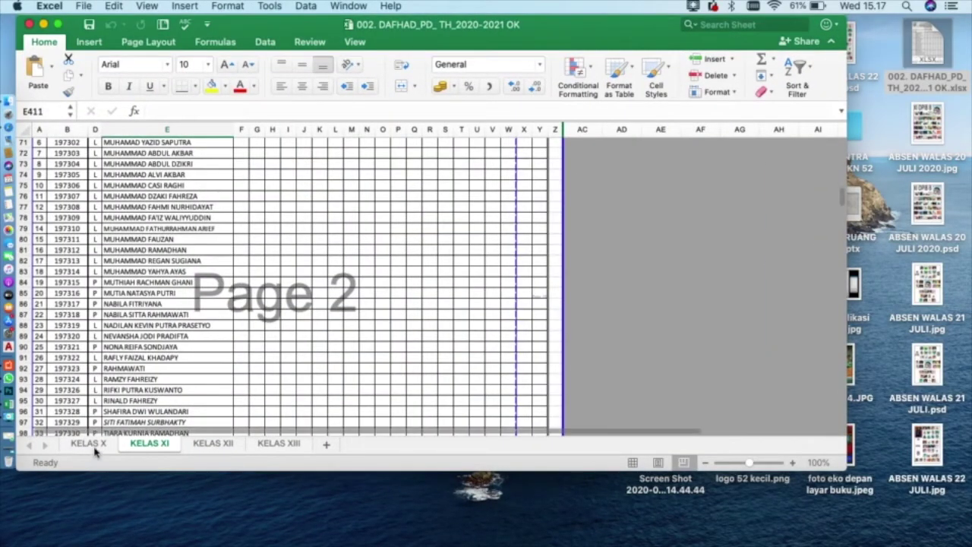
pyautogui.click(93, 445)
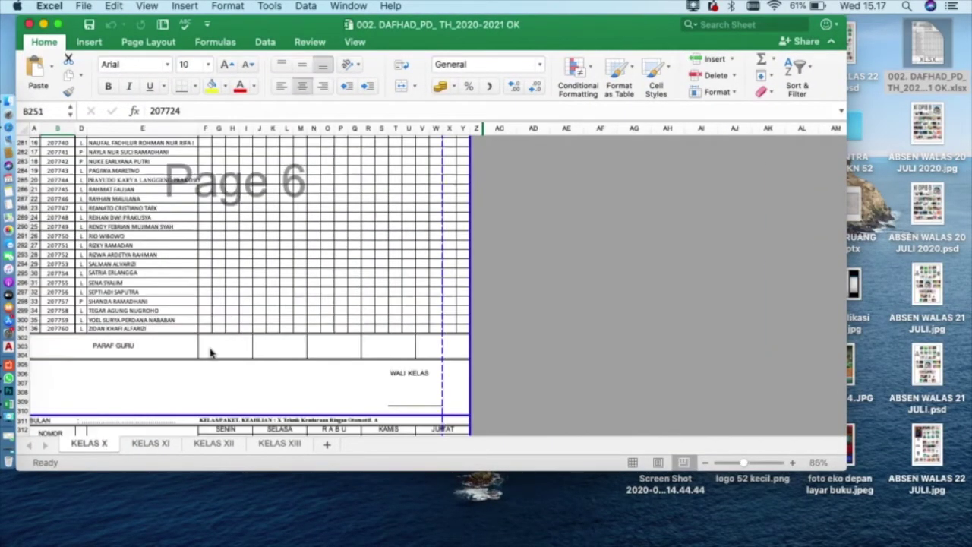
pyautogui.scroll(20, 210, 352)
pyautogui.scroll(-2, 210, 349)
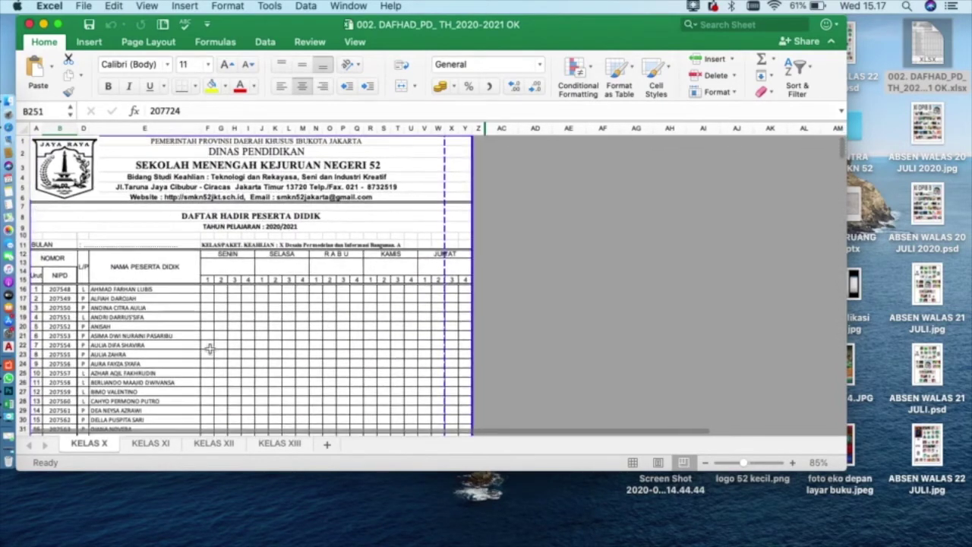
pyautogui.click(123, 291)
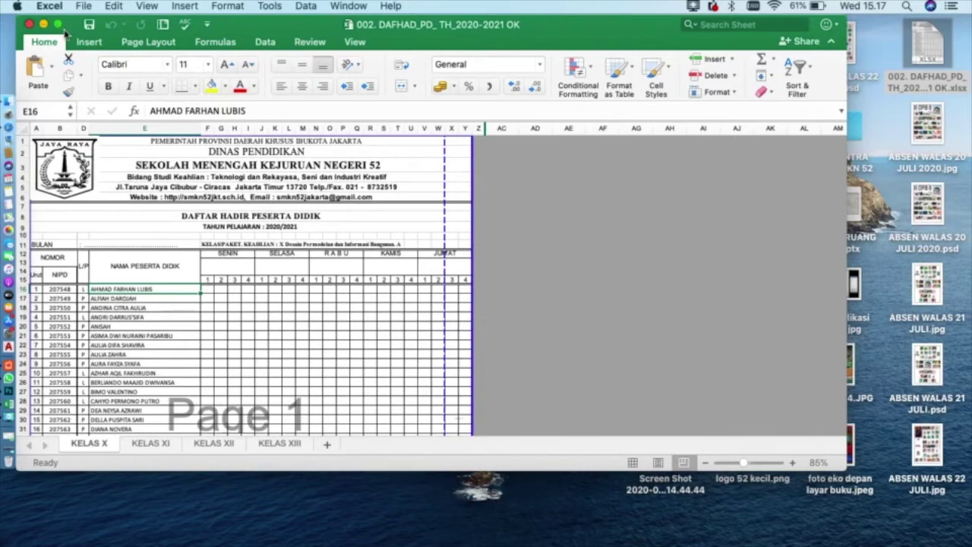
pyautogui.click(60, 28)
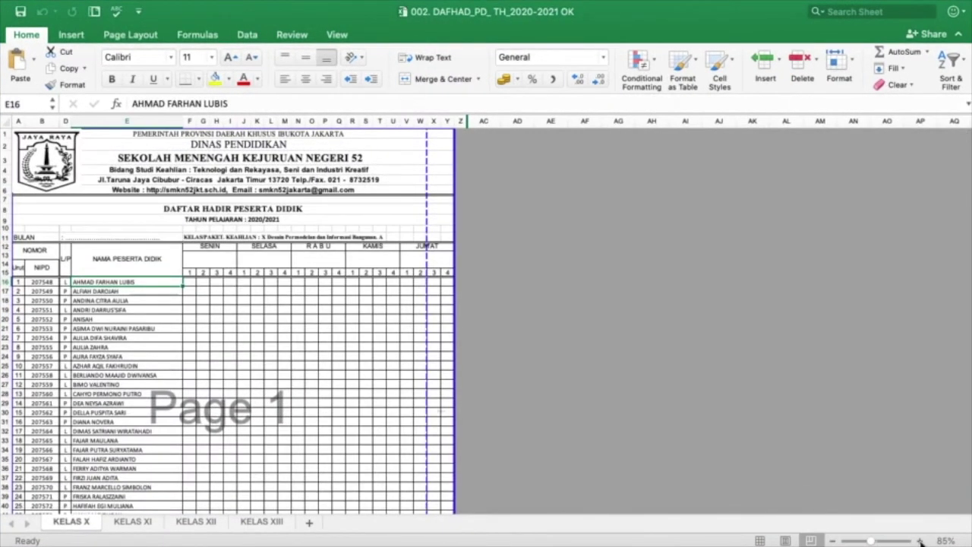
pyautogui.click(920, 541)
pyautogui.click(921, 541)
pyautogui.click(921, 540)
pyautogui.click(921, 541)
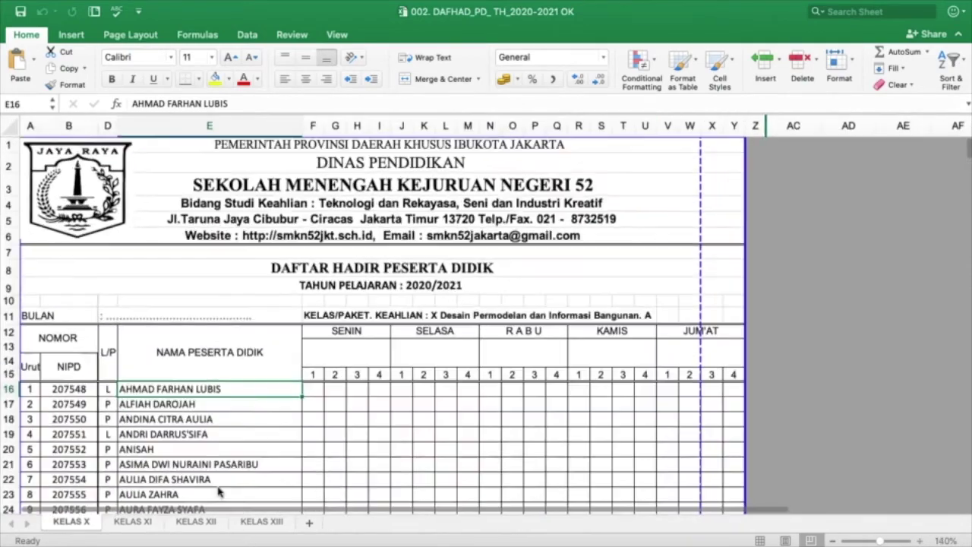
pyautogui.scroll(2, 219, 492)
pyautogui.scroll(-5, 219, 430)
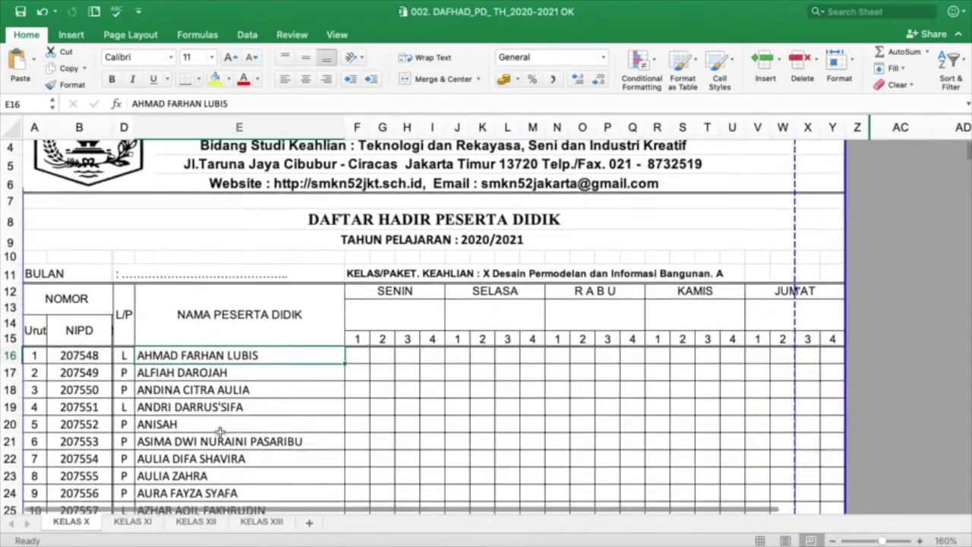
pyautogui.hscroll(1, 219, 430)
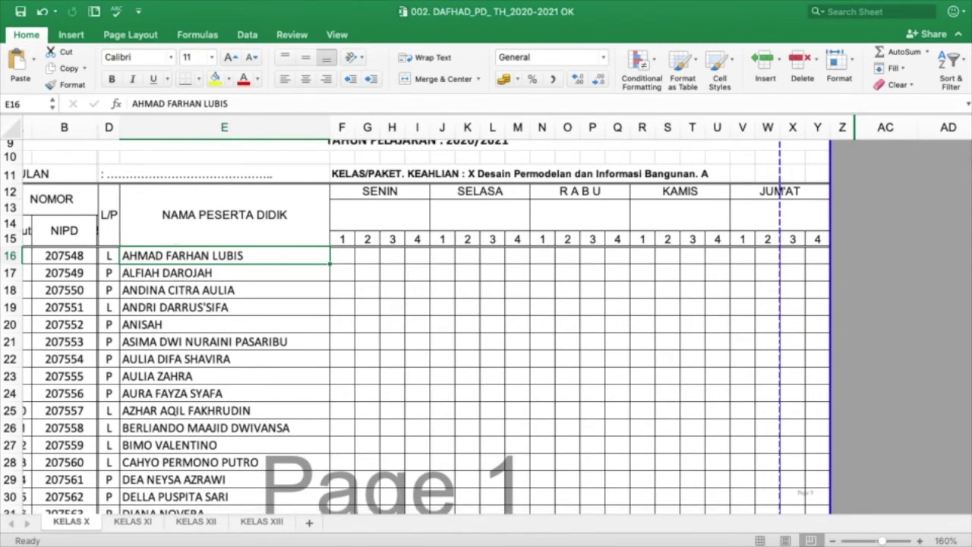
# - Enter C in cell E16 to complete the student's name, then return to AppSheet
pyautogui.hotkey('ctrl', 'Up')
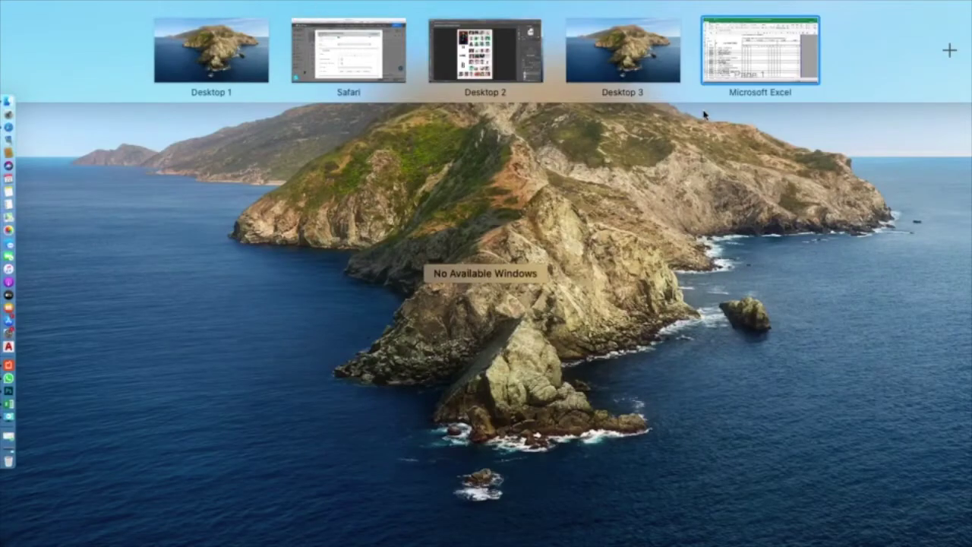
pyautogui.click(742, 70)
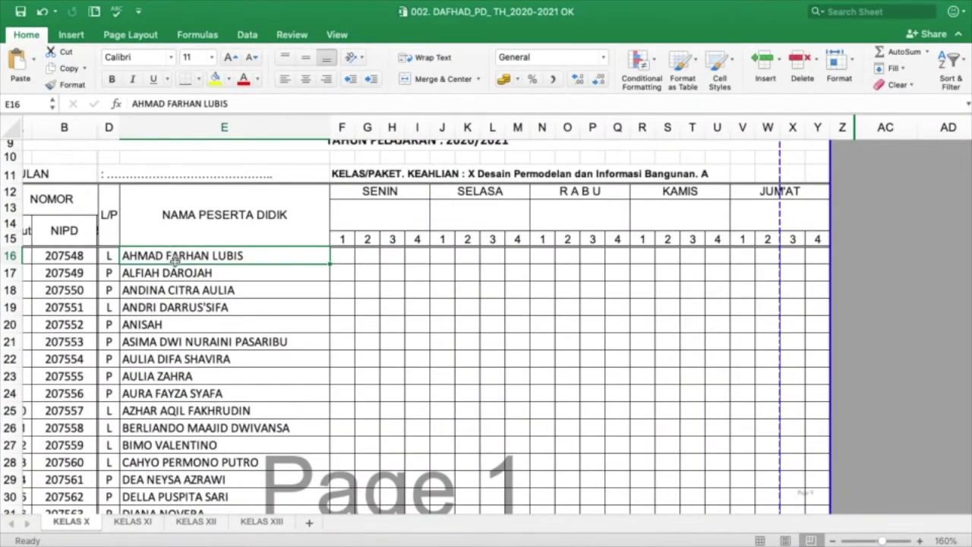
pyautogui.write('C')
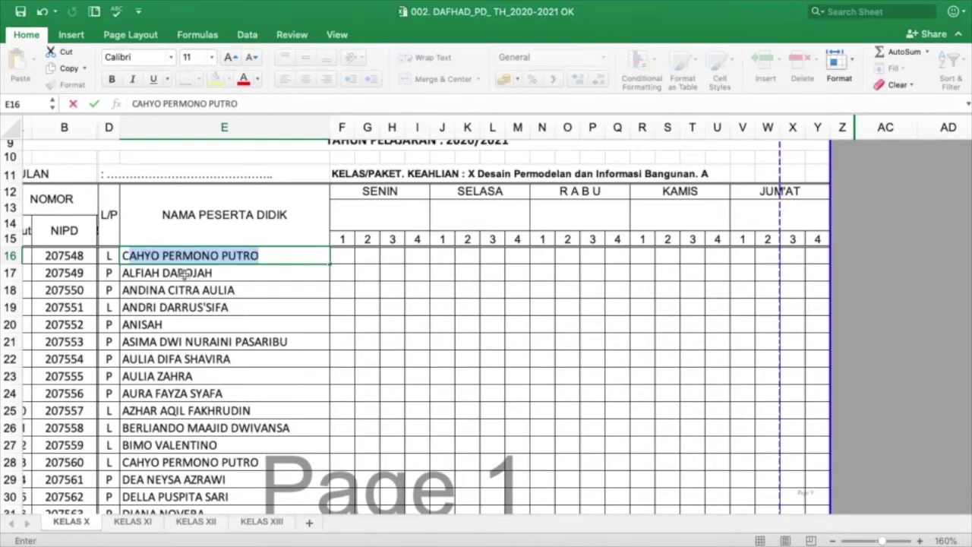
pyautogui.press('Return')
pyautogui.click(187, 256)
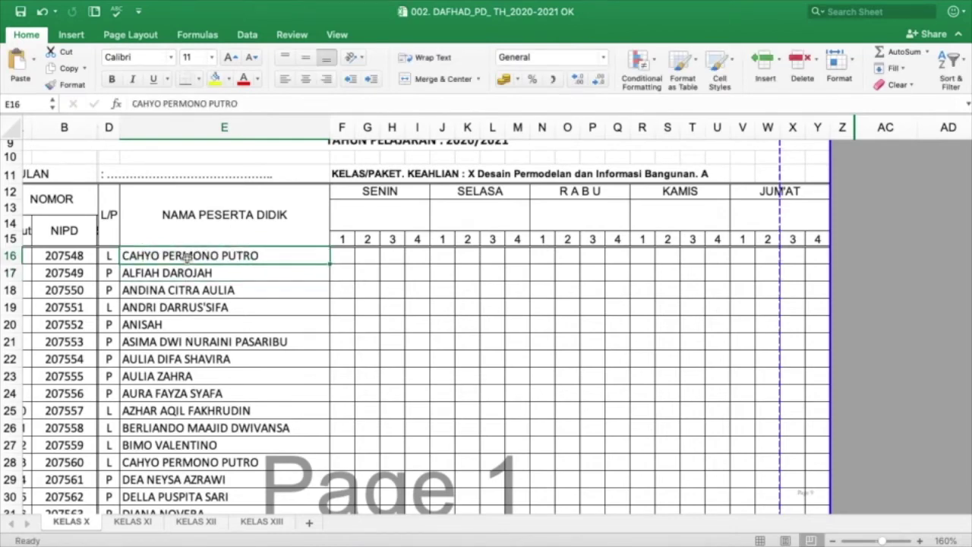
pyautogui.hotkey('ctrl', 'Up')
pyautogui.click(351, 68)
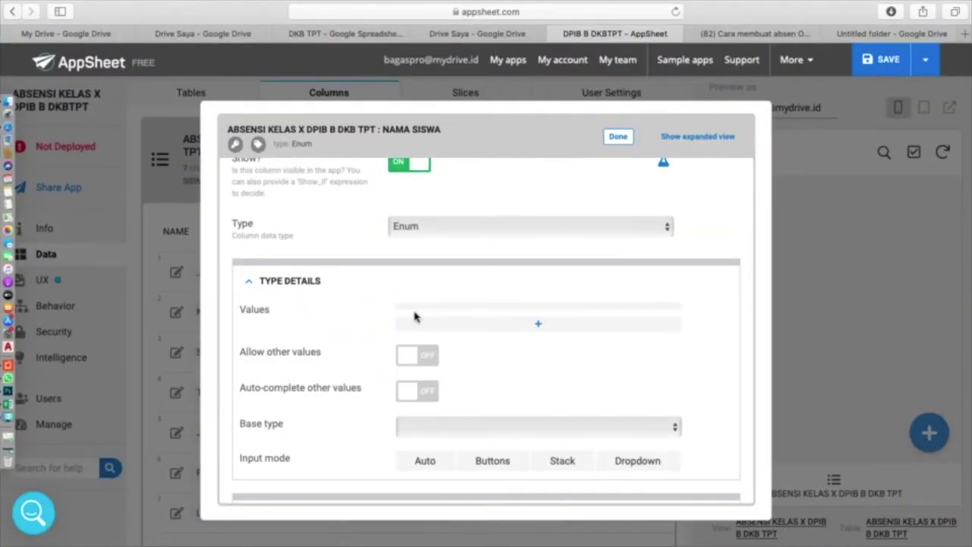
# - Paste the copied student name as the first NAMA SISWA value and add two empty value rows
pyautogui.click(539, 325)
pyautogui.click(539, 325)
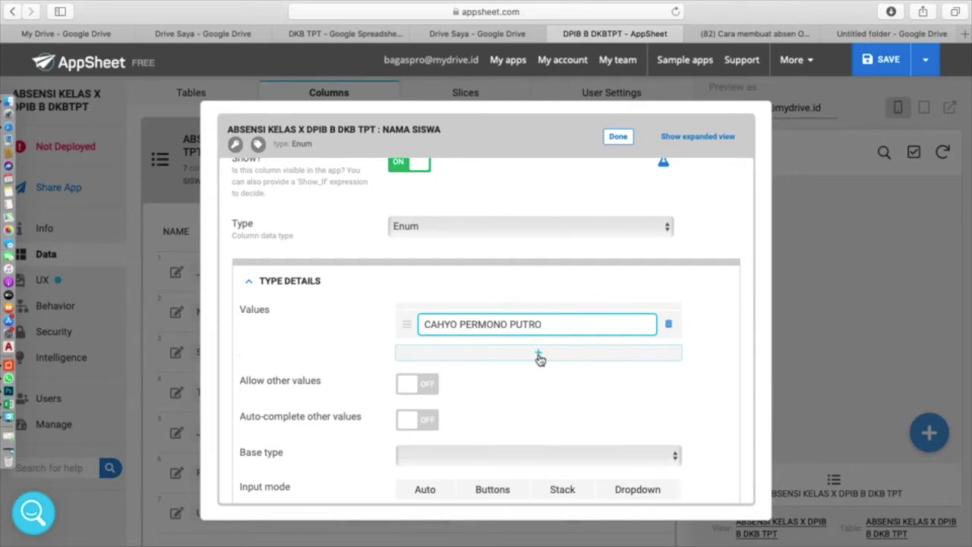
pyautogui.click(539, 357)
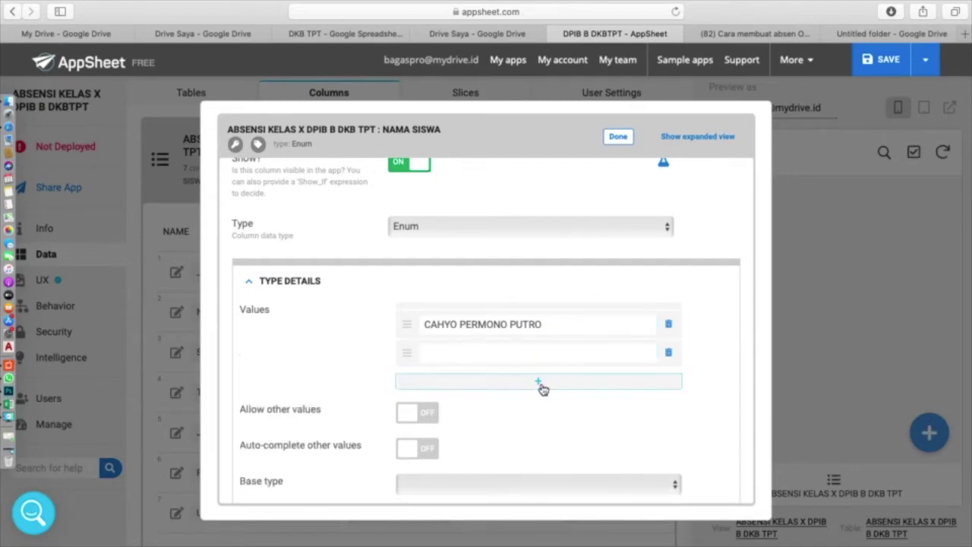
pyautogui.click(542, 388)
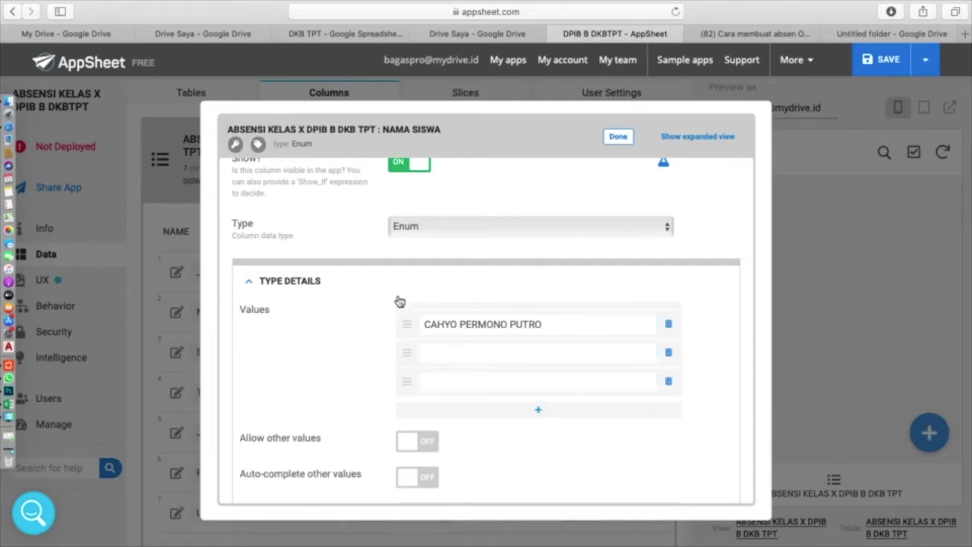
# - Copy the next two student names in cells E17:E18 of the Excel roster
pyautogui.hotkey('ctrl', 'Up')
pyautogui.click(775, 49)
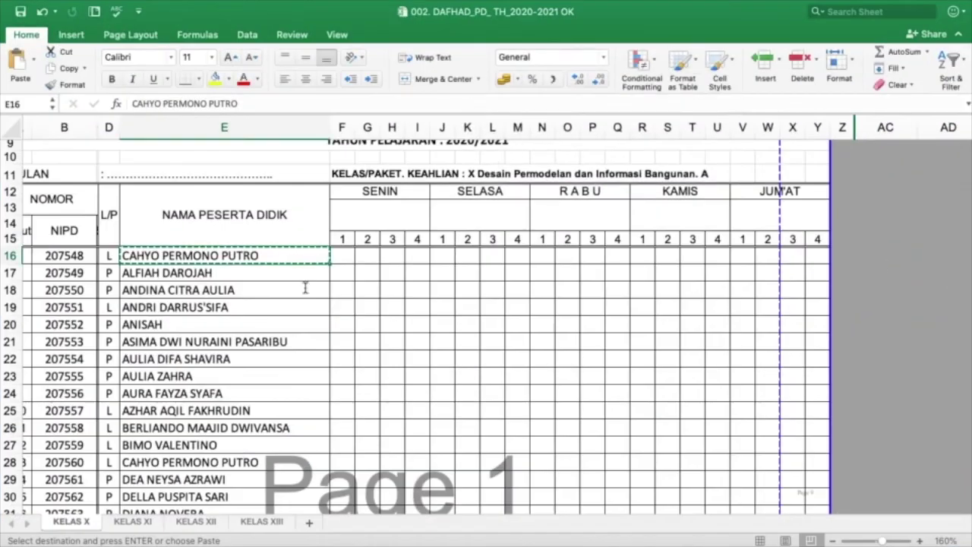
pyautogui.click(256, 275)
pyautogui.moveTo(256, 276); pyautogui.dragTo(256, 285)
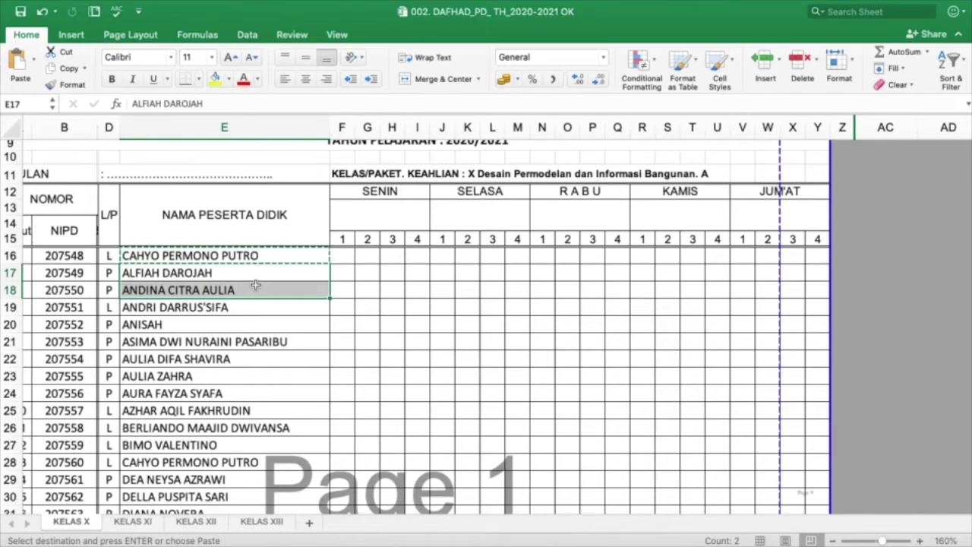
pyautogui.press('super+c')
# - Paste the two names as the second and third values, then add two empty rows
pyautogui.hotkey('ctrl', 'Up')
pyautogui.click(369, 59)
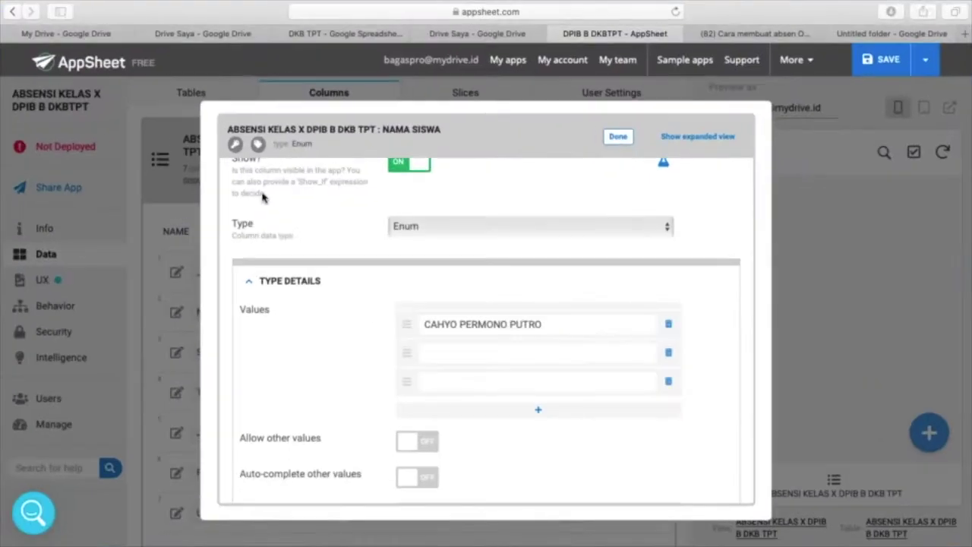
pyautogui.click(443, 357)
pyautogui.press('super+v')
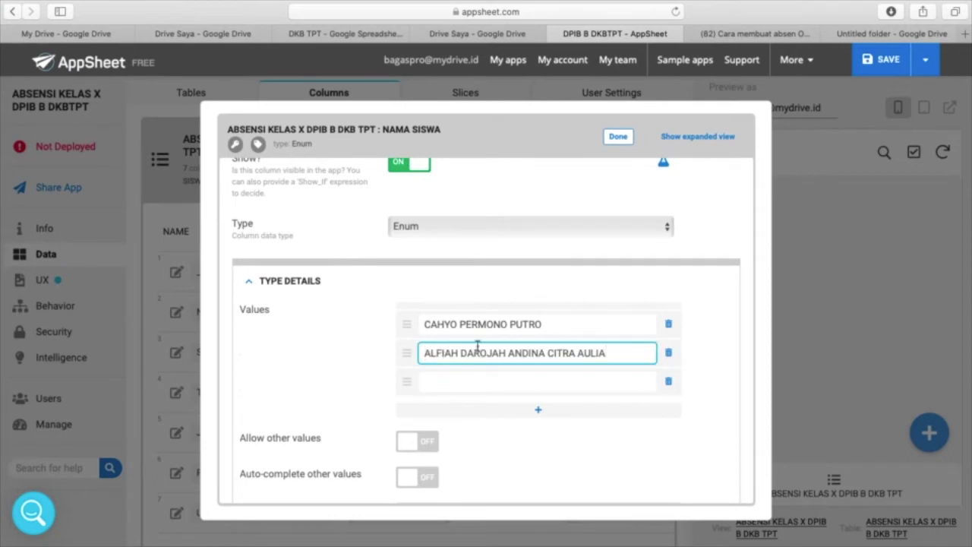
pyautogui.moveTo(508, 353); pyautogui.dragTo(620, 350)
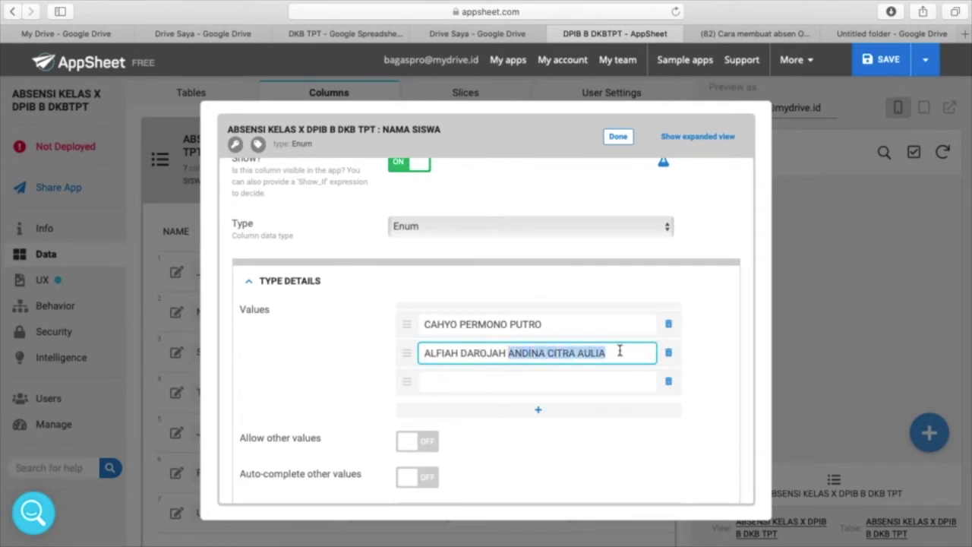
pyautogui.press('super+x')
pyautogui.click(501, 378)
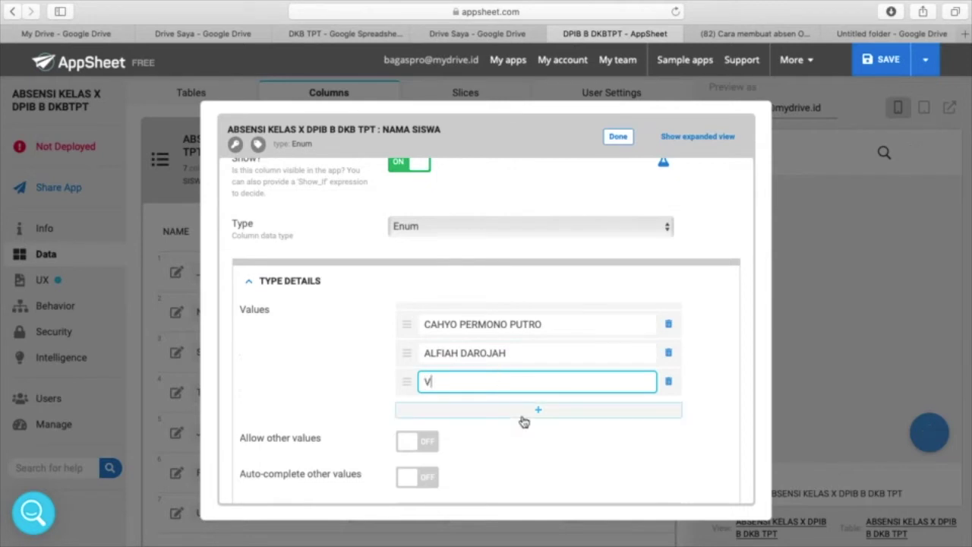
pyautogui.press('super+v')
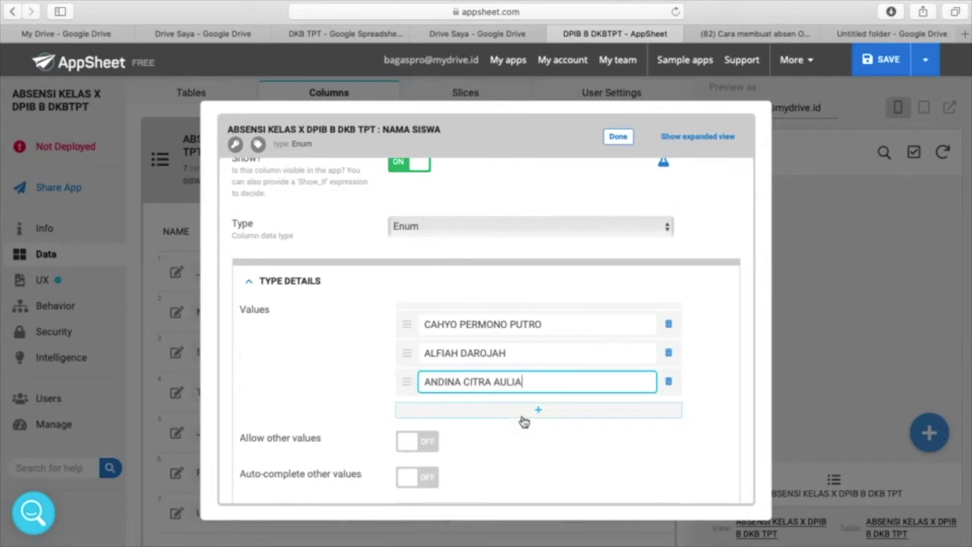
pyautogui.click(537, 416)
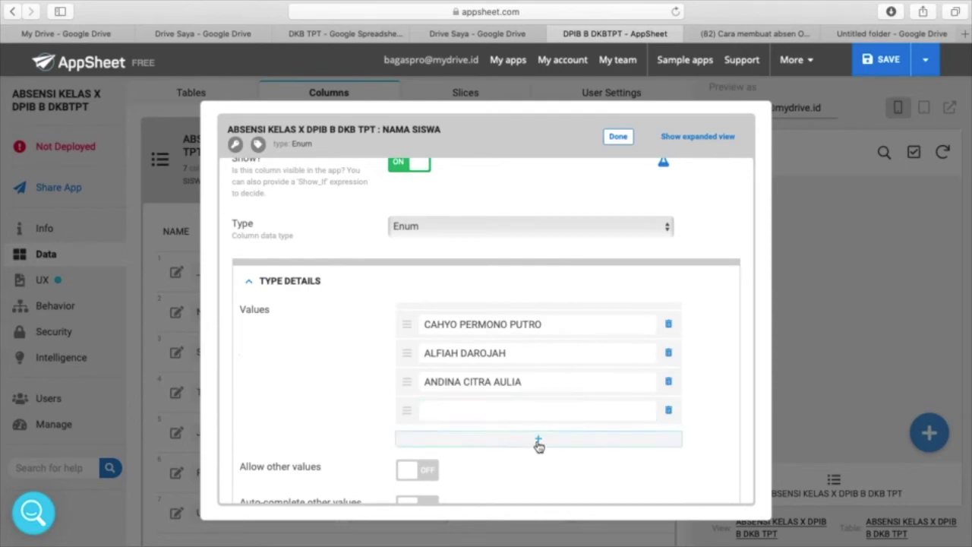
pyautogui.click(539, 443)
# - Copy the student names in cells E19:E20 of the Excel roster
pyautogui.hotkey('ctrl', 'Up')
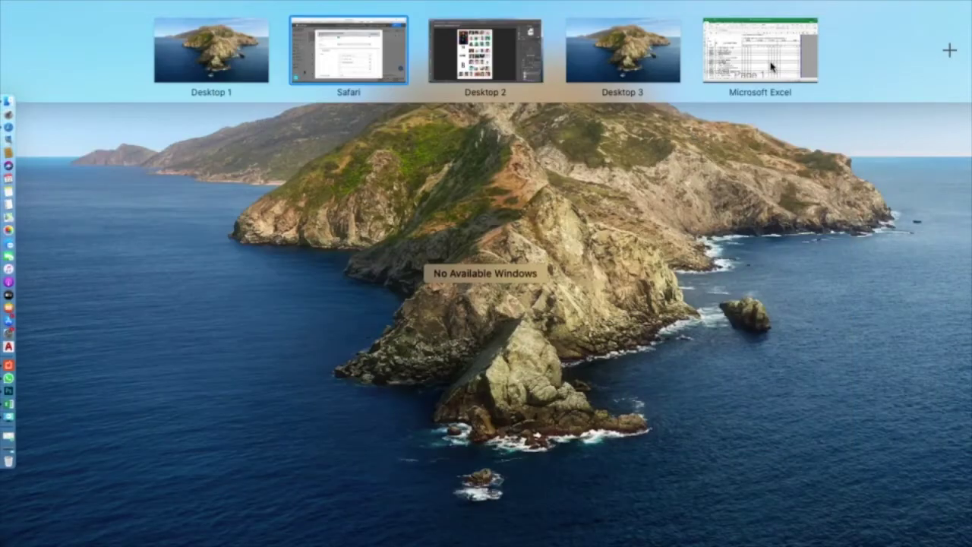
pyautogui.click(771, 67)
pyautogui.moveTo(228, 271); pyautogui.dragTo(228, 295)
pyautogui.scroll(-3, 286, 245)
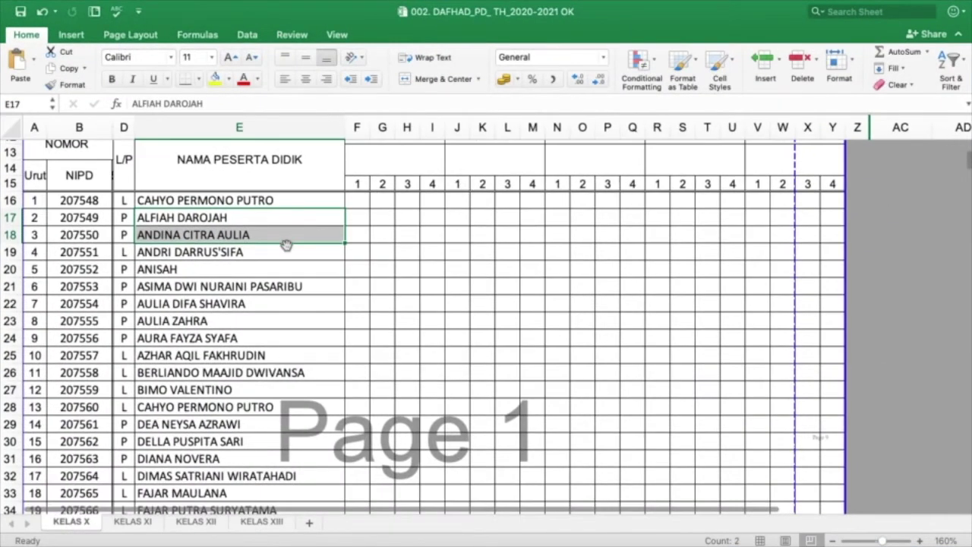
pyautogui.click(282, 253)
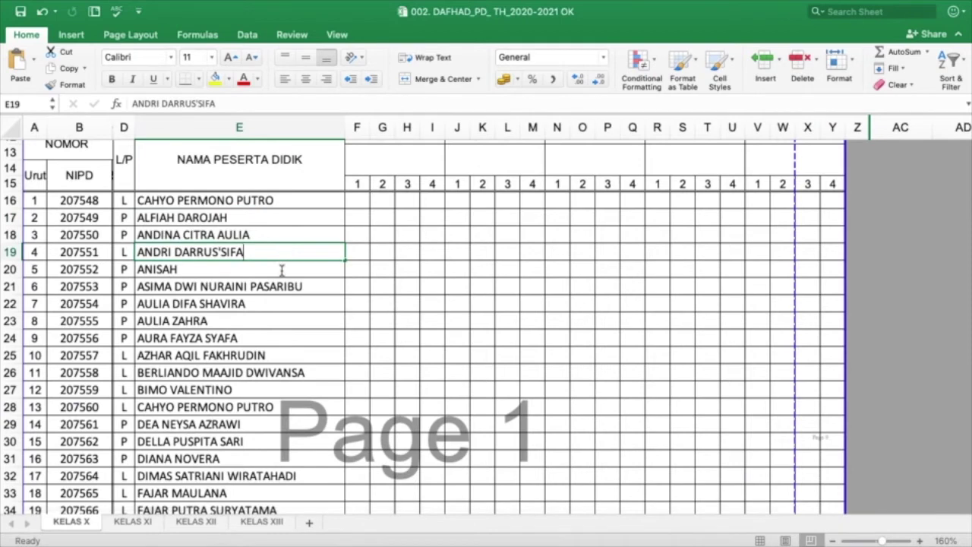
pyautogui.doubleClick(277, 256)
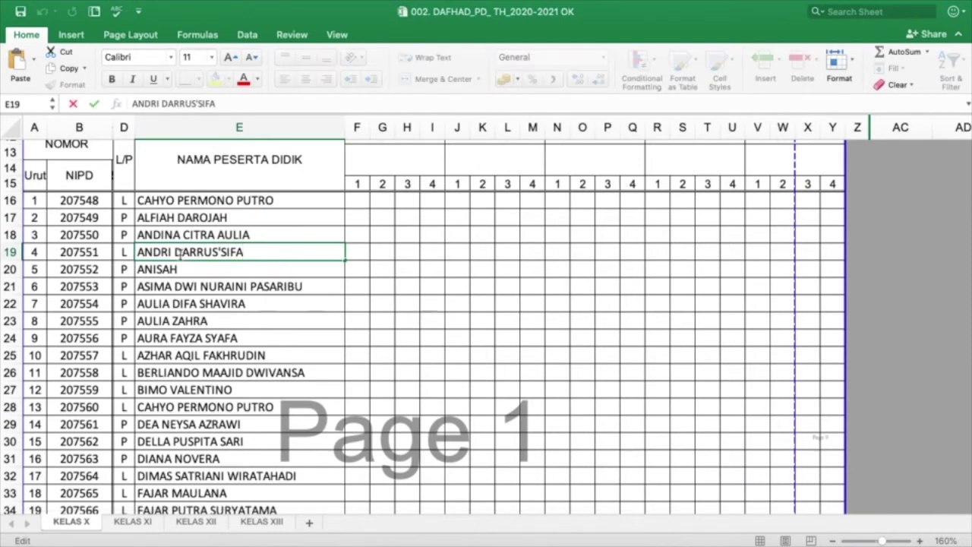
pyautogui.click(260, 283)
pyautogui.click(243, 250)
pyautogui.hotkey('shift', 'Down')
pyautogui.press('super+c')
# - Paste those names as the fourth and fifth values, then add two empty rows
pyautogui.hotkey('ctrl', 'Up')
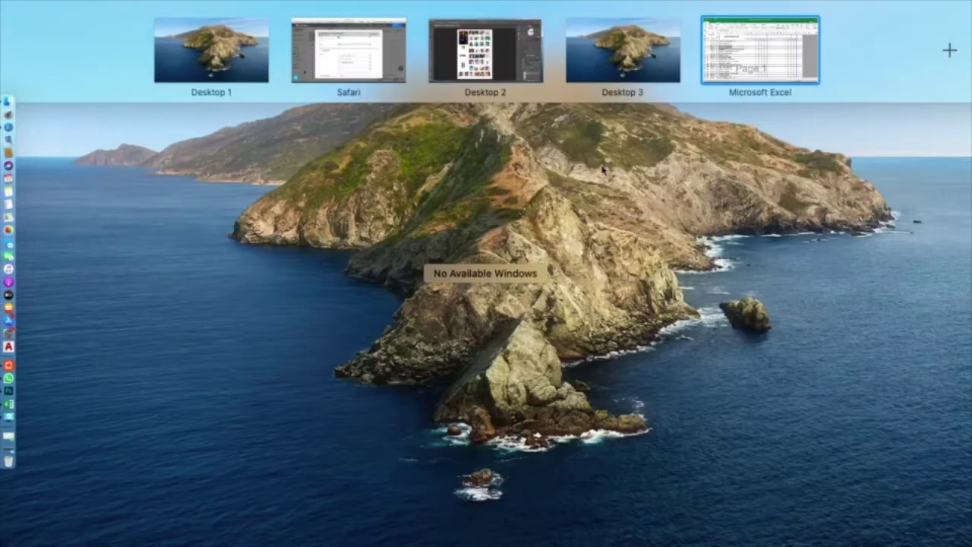
pyautogui.click(385, 42)
pyautogui.click(453, 413)
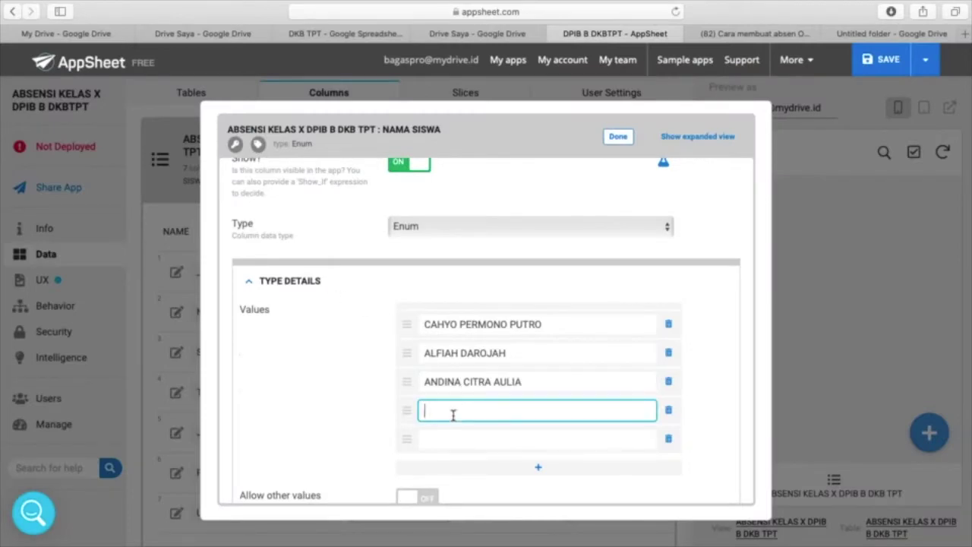
pyautogui.press('super+v')
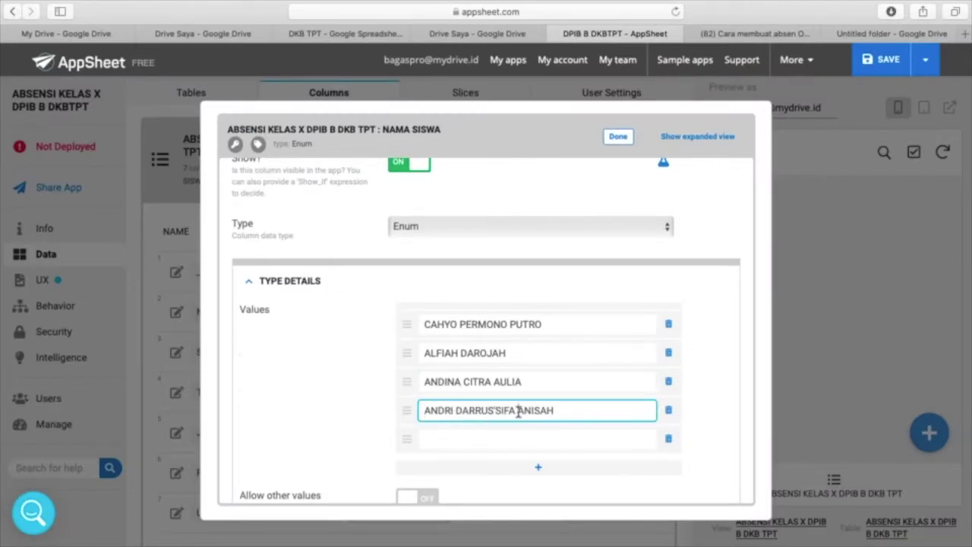
pyautogui.moveTo(519, 411); pyautogui.dragTo(575, 410)
pyautogui.press('super+x')
pyautogui.click(536, 440)
pyautogui.press('super+v')
pyautogui.click(538, 468)
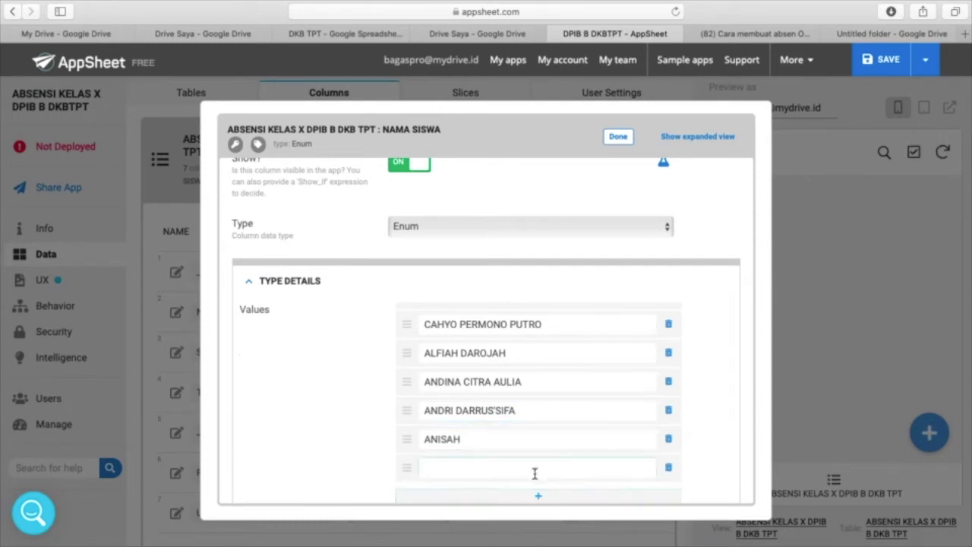
pyautogui.click(540, 500)
pyautogui.scroll(-3, 515, 347)
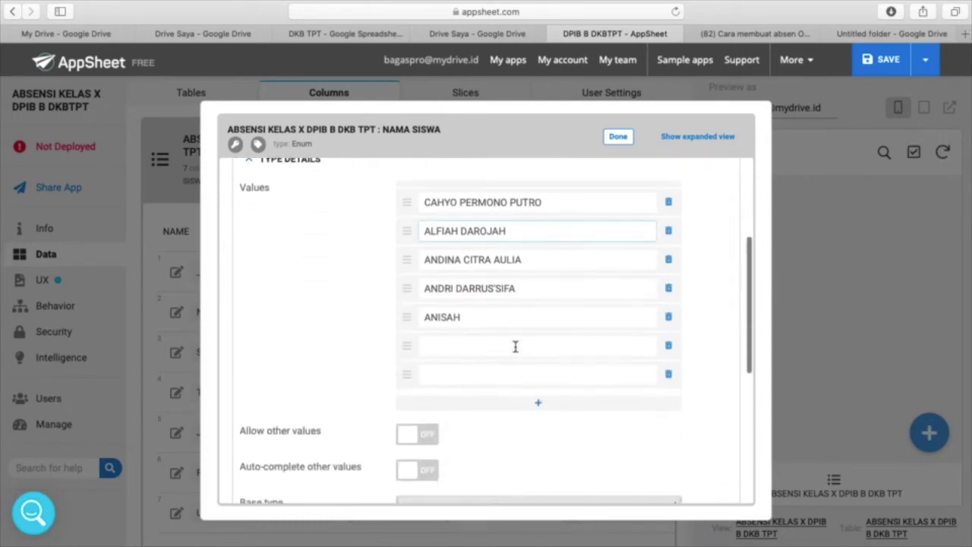
# - Copy the three student names in cells E21:E23 of the Excel roster
pyautogui.hotkey('ctrl', 'Up')
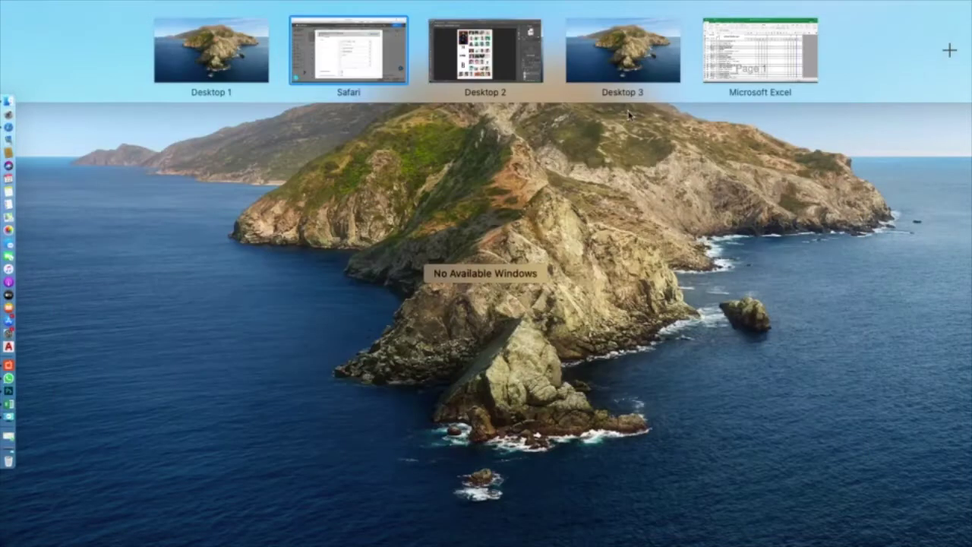
pyautogui.click(741, 23)
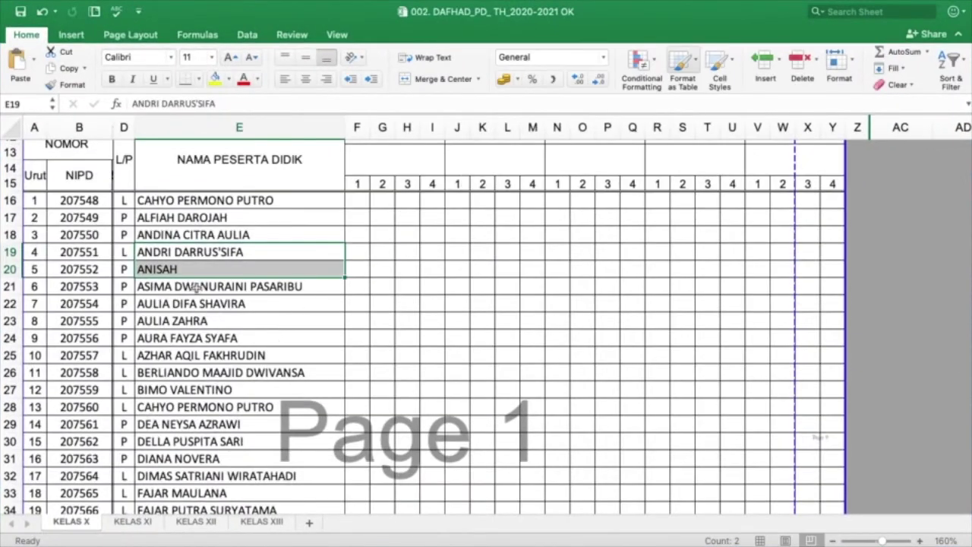
pyautogui.click(201, 285)
pyautogui.hotkey('shift', 'Down')
pyautogui.hotkey('shift', 'Down')
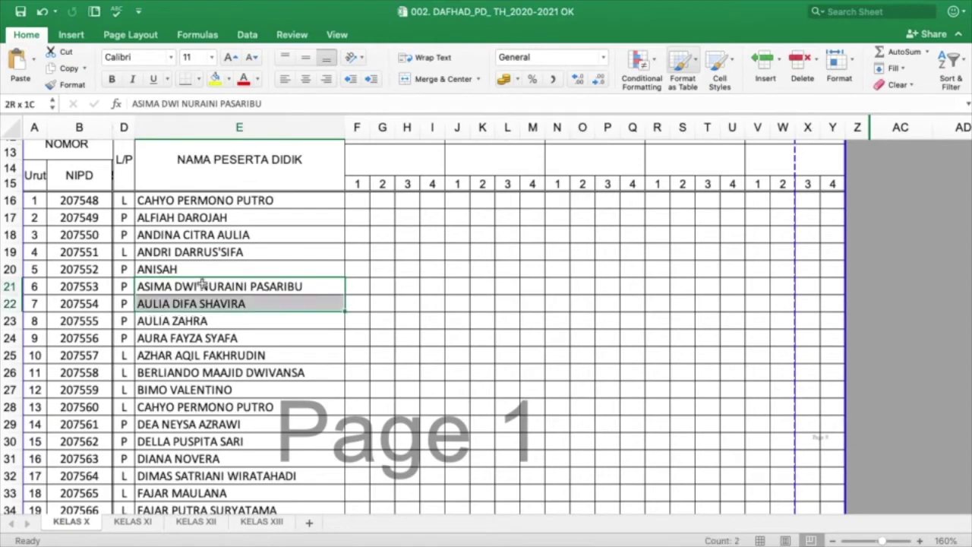
pyautogui.press('super+c')
# - Paste the three names, keeping the first in the sixth value and moving the others down
pyautogui.hotkey('ctrl', 'Up')
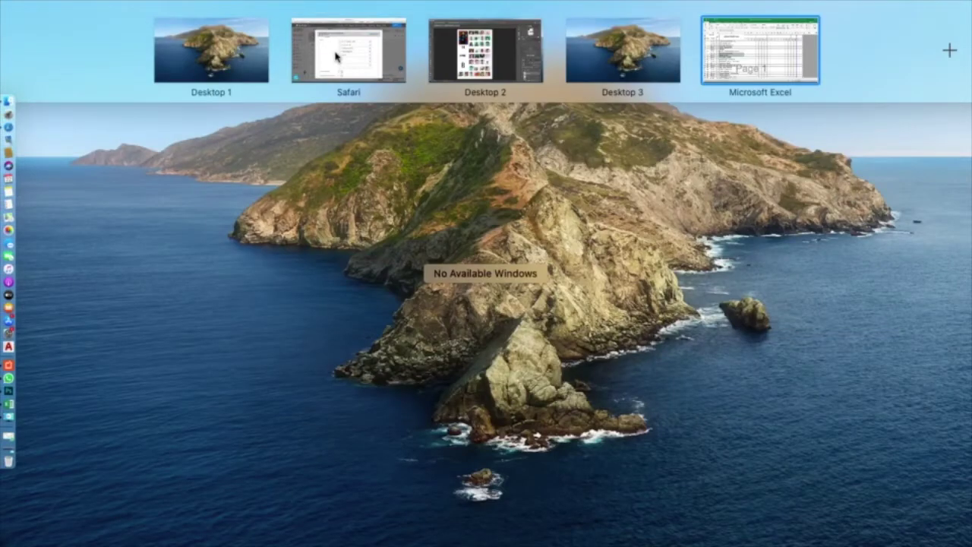
pyautogui.click(338, 57)
pyautogui.click(439, 349)
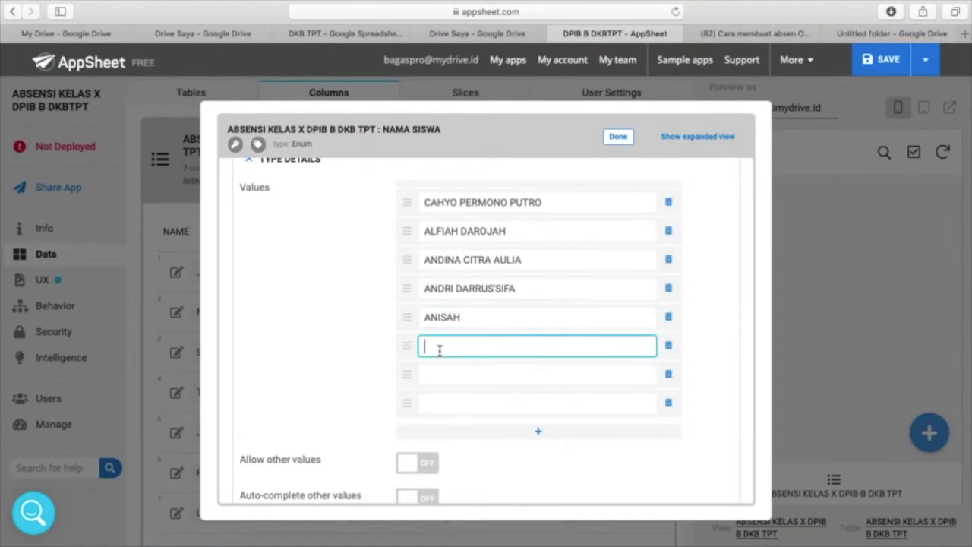
pyautogui.press('super+v')
pyautogui.moveTo(491, 345); pyautogui.dragTo(724, 359)
pyautogui.hotkey('ctrl', 'x')
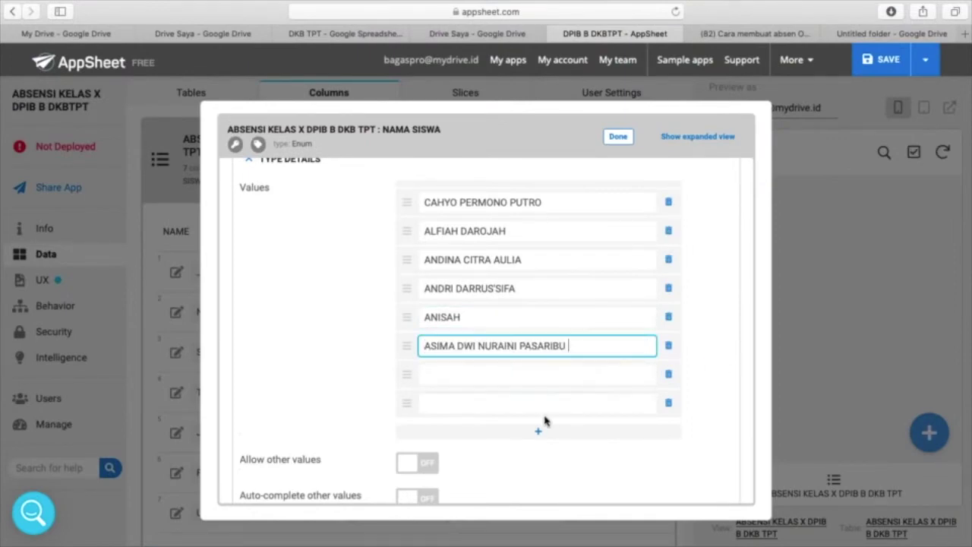
pyautogui.click(540, 374)
pyautogui.hotkey('ctrl', 'v')
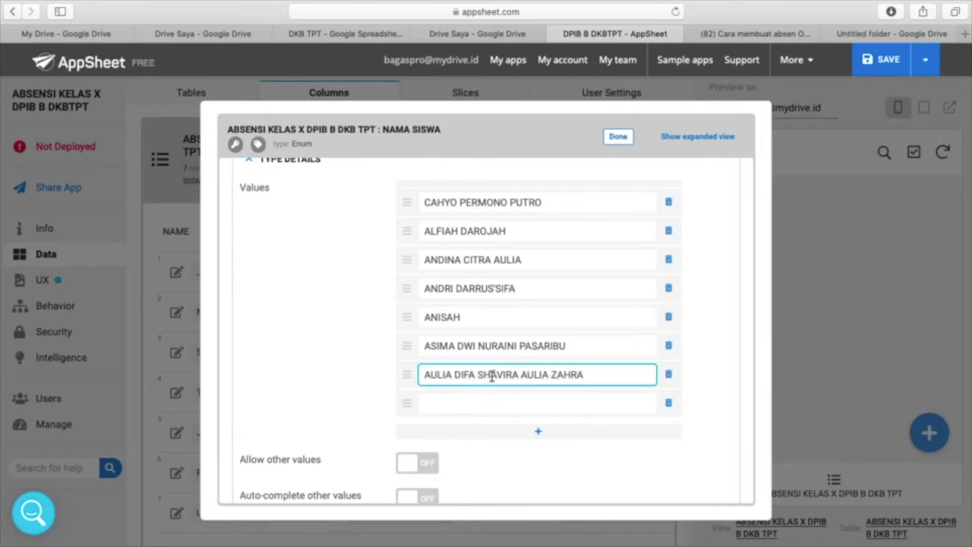
# - Split the last name into its own eighth value and add three empty rows
pyautogui.moveTo(521, 377); pyautogui.dragTo(616, 378)
pyautogui.hotkey('ctrl', 'x')
pyautogui.click(545, 406)
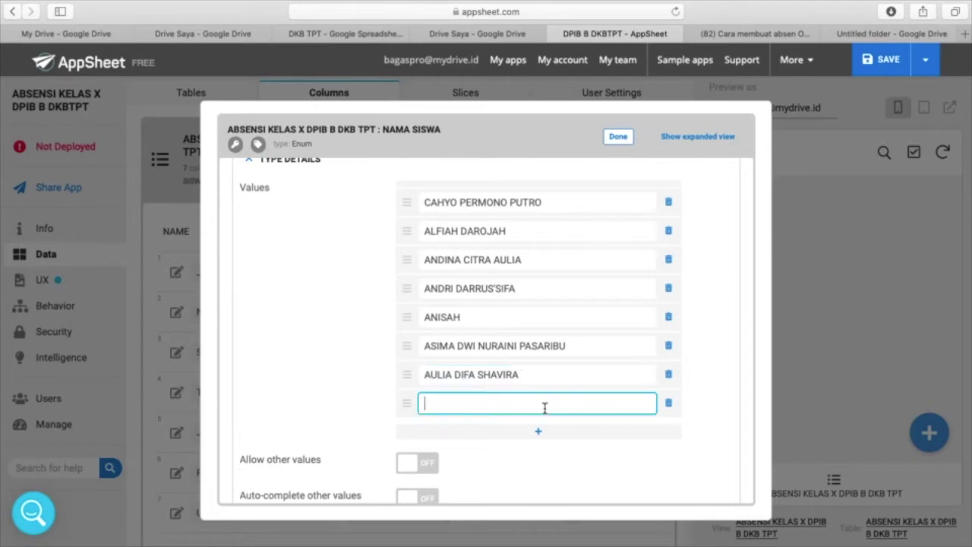
pyautogui.hotkey('ctrl', 'v')
pyautogui.click(540, 434)
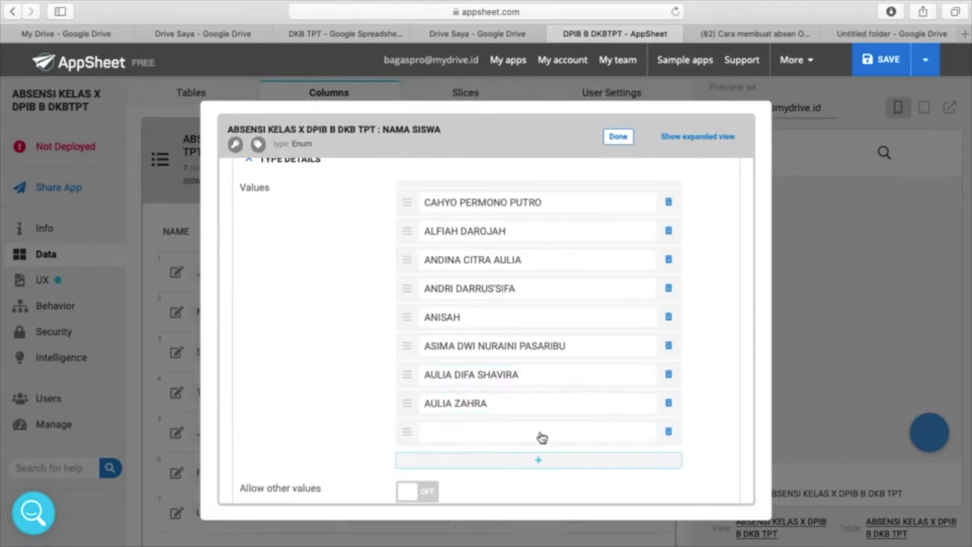
pyautogui.click(536, 461)
pyautogui.click(538, 491)
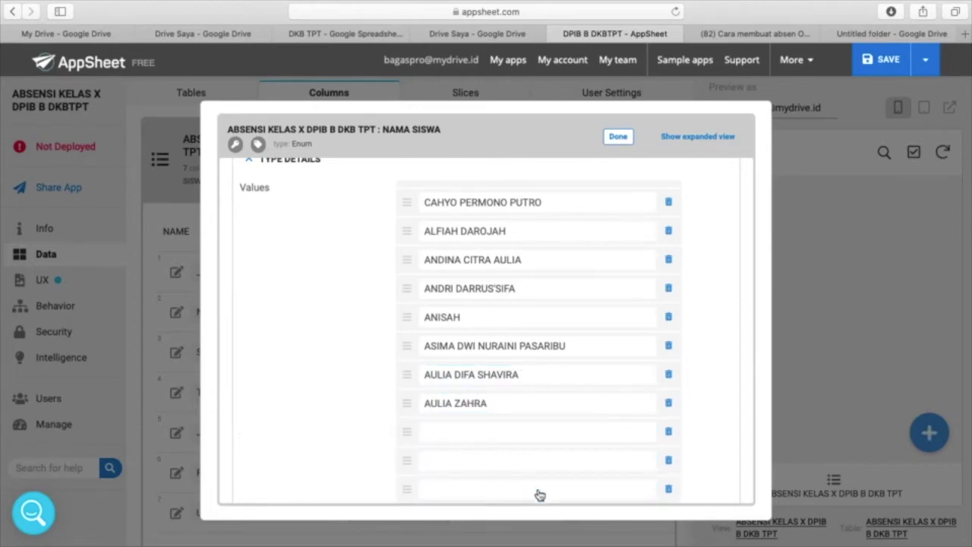
pyautogui.scroll(-5, 539, 496)
pyautogui.hotkey('ctrl', 'Up')
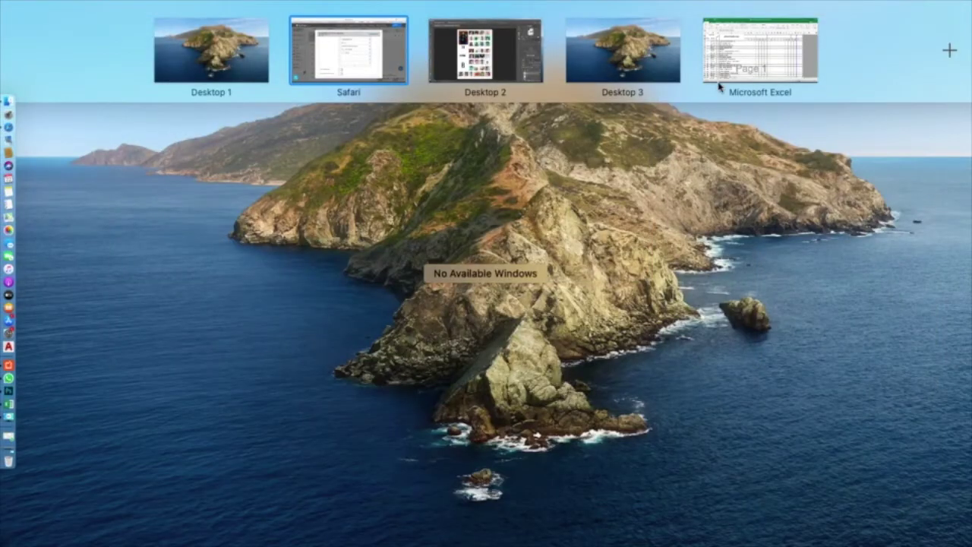
pyautogui.click(718, 85)
pyautogui.click(185, 340)
pyautogui.hotkey('shift', 'Down')
pyautogui.hotkey('shift', 'Down')
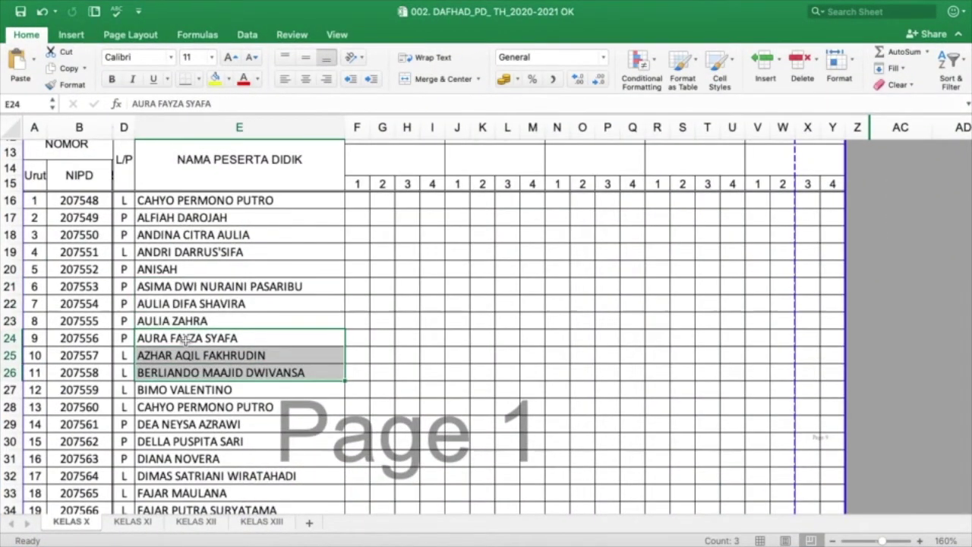
pyautogui.press('super+c')
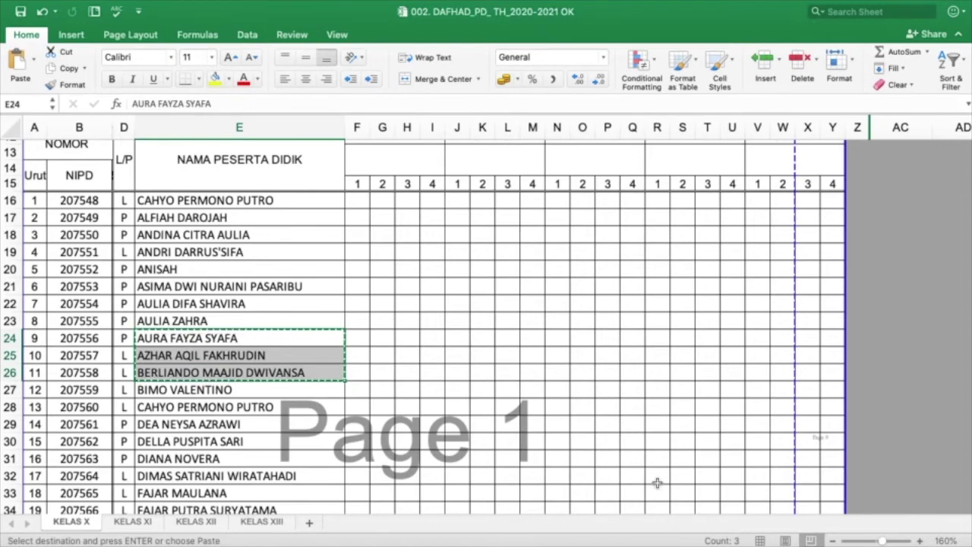
pyautogui.hotkey('ctrl', 'Up')
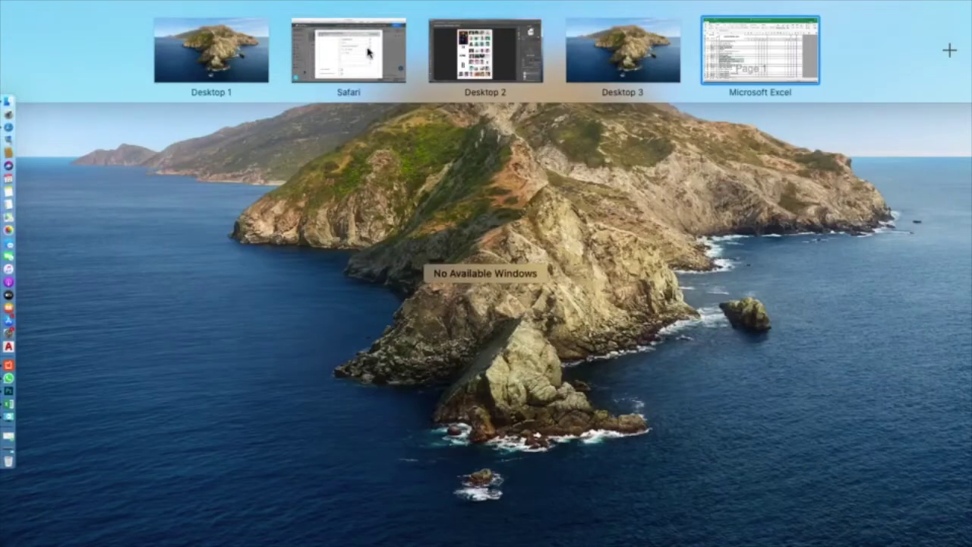
pyautogui.click(369, 52)
pyautogui.click(461, 326)
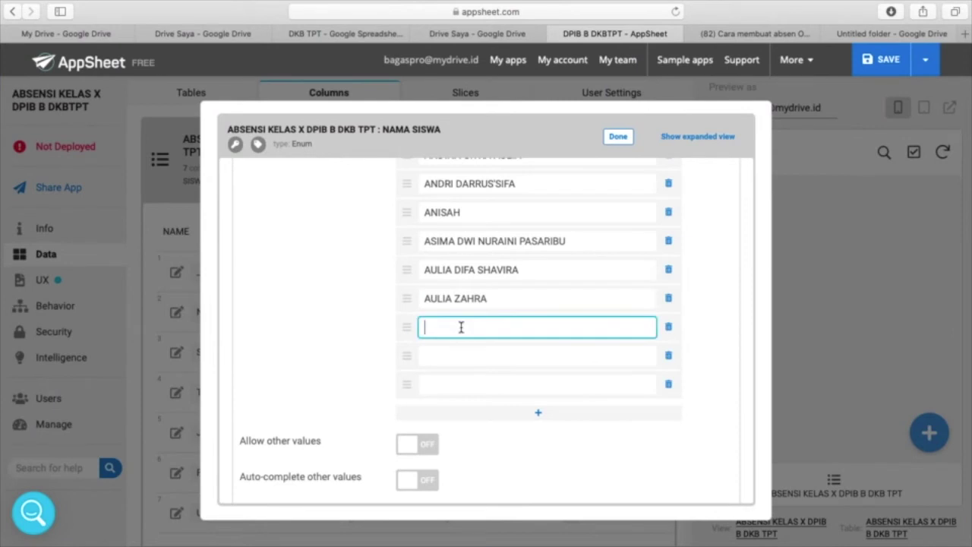
pyautogui.press('super+v')
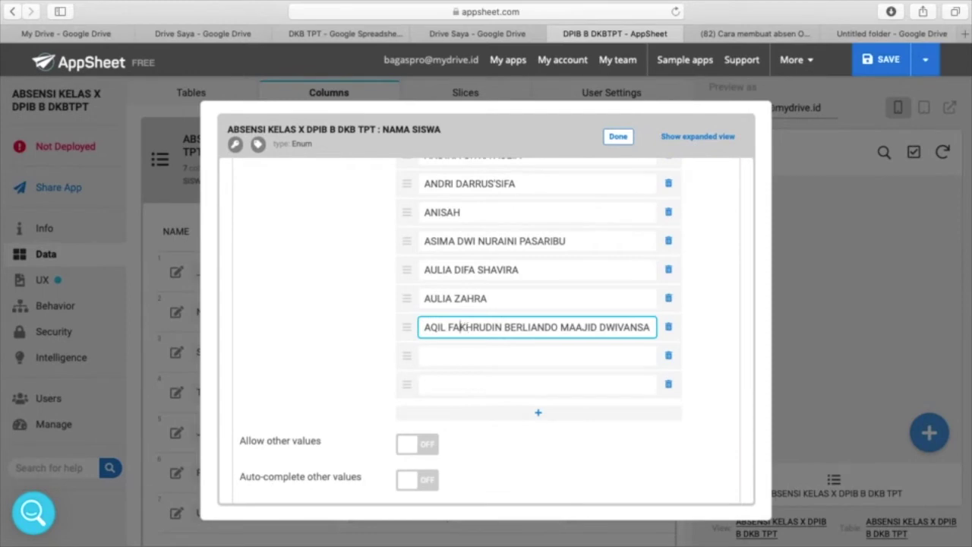
pyautogui.press('super+v')
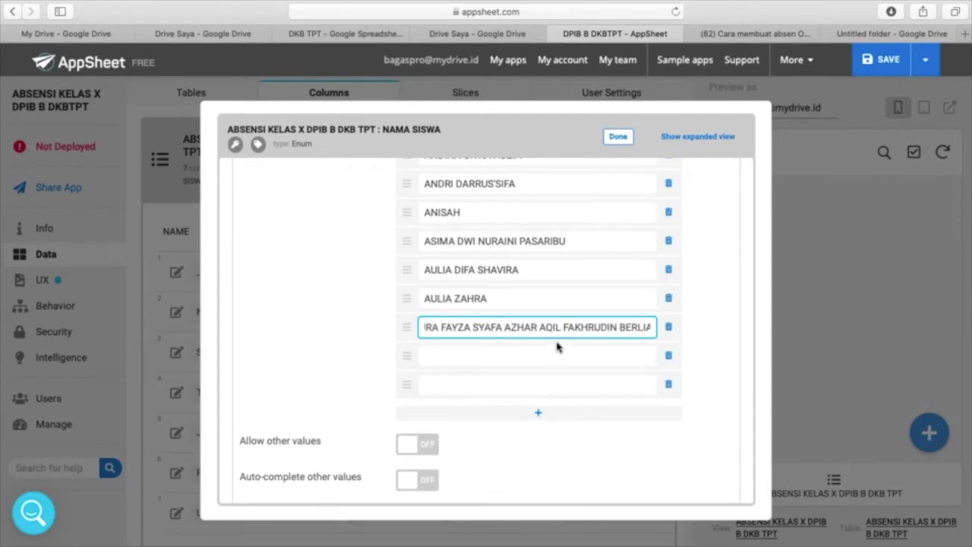
pyautogui.press('super+z')
pyautogui.press('super+a')
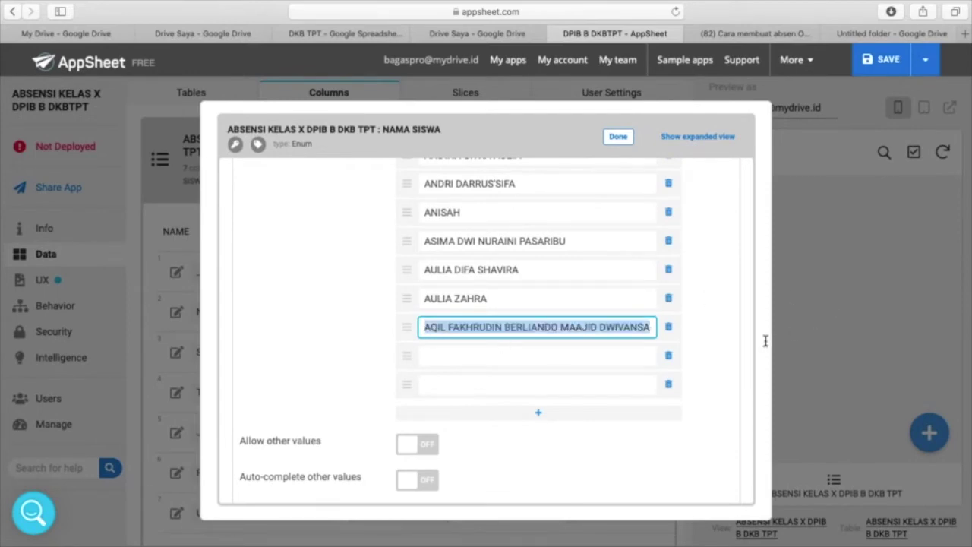
pyautogui.press('super+v')
pyautogui.click(532, 357)
pyautogui.press('super+v')
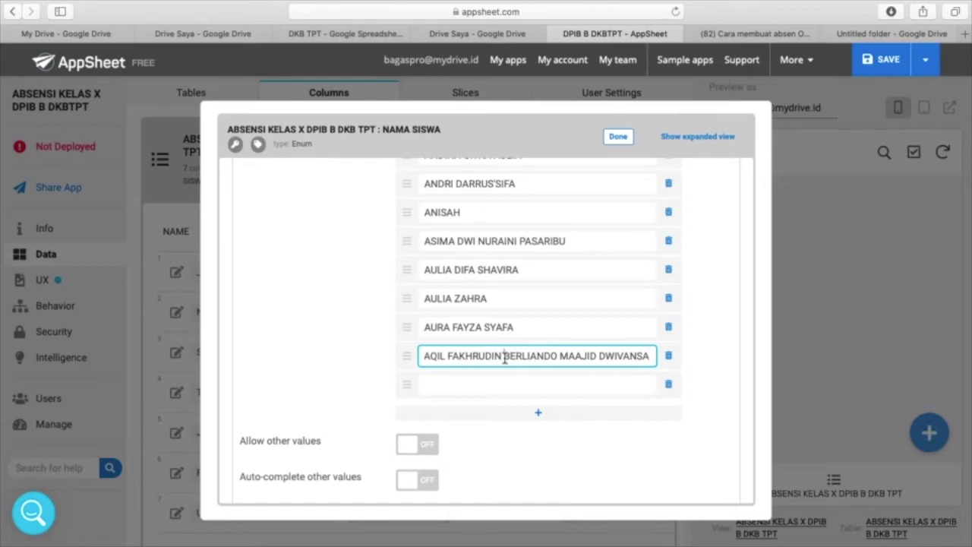
pyautogui.press('Left')
pyautogui.press('Left')
pyautogui.press('Left')
pyautogui.press('Left')
pyautogui.press('Left')
pyautogui.write('AZHAR')
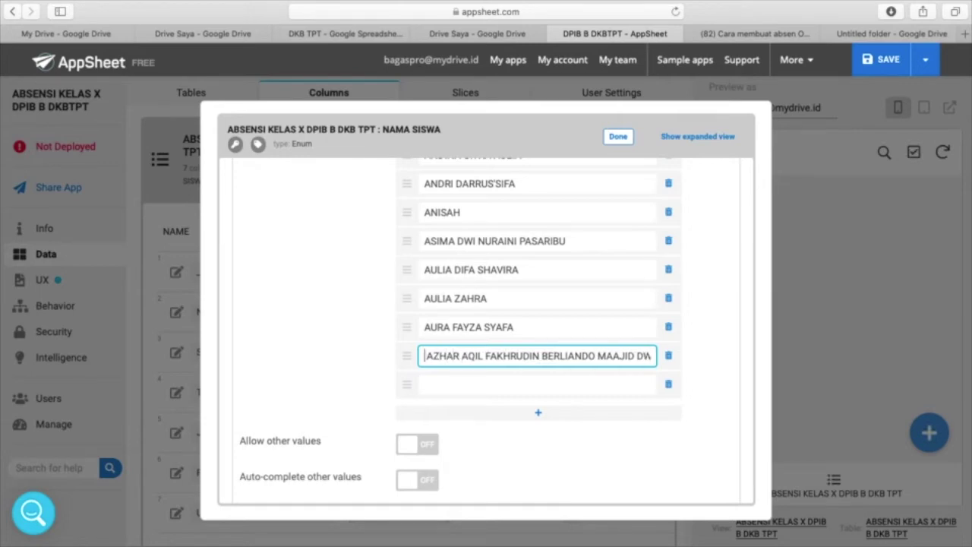
pyautogui.moveTo(541, 355); pyautogui.dragTo(765, 358)
pyautogui.press('super+x')
pyautogui.click(611, 384)
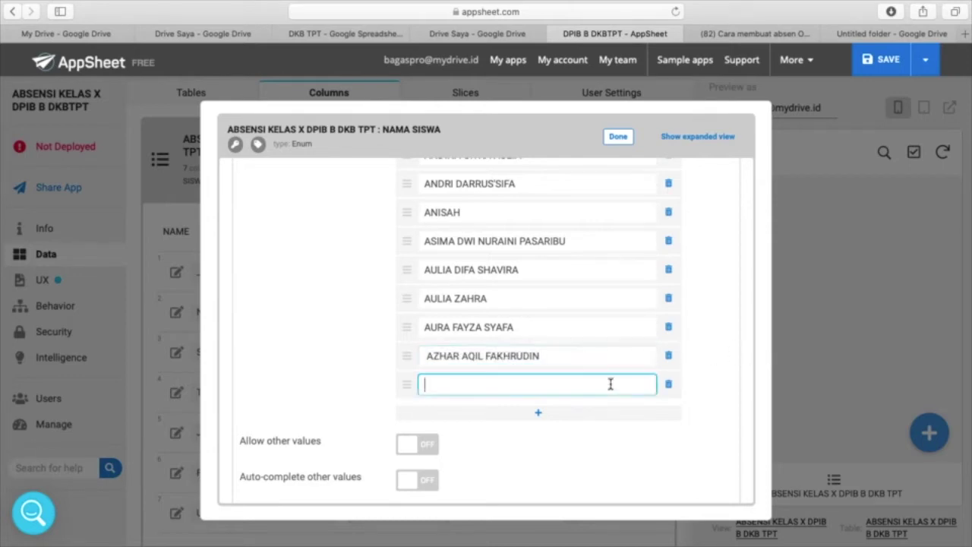
pyautogui.press('super+v')
pyautogui.click(540, 414)
pyautogui.click(539, 443)
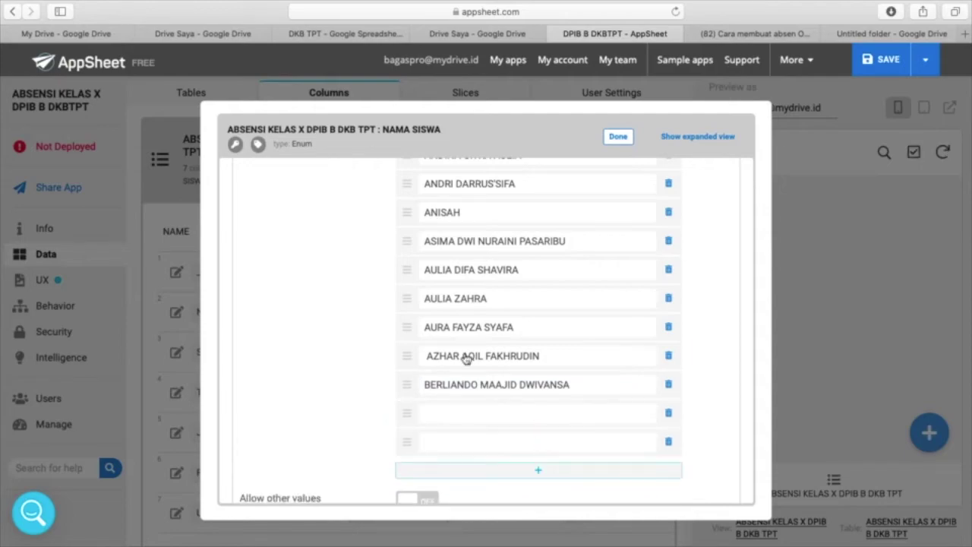
pyautogui.hotkey('ctrl', 'Up')
pyautogui.click(321, 72)
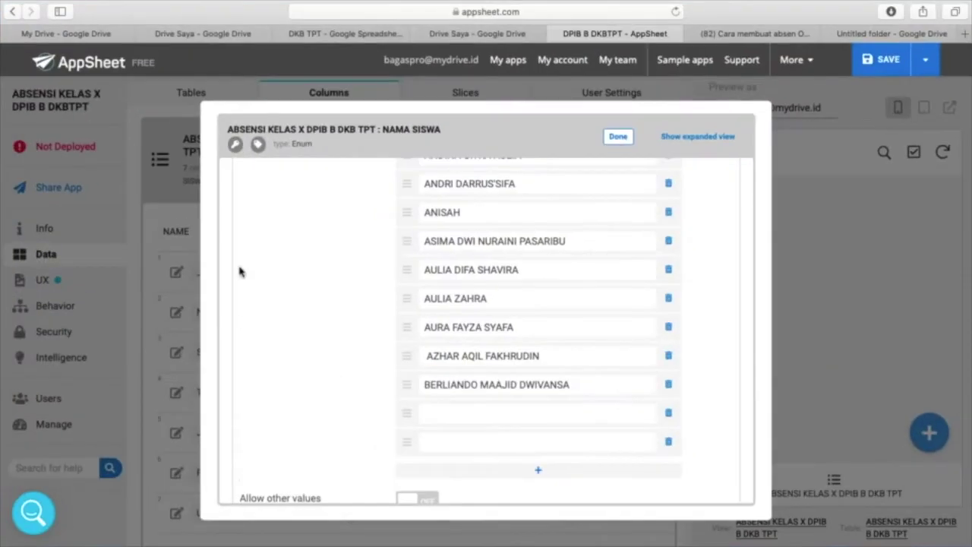
pyautogui.hotkey('ctrl', 'Up')
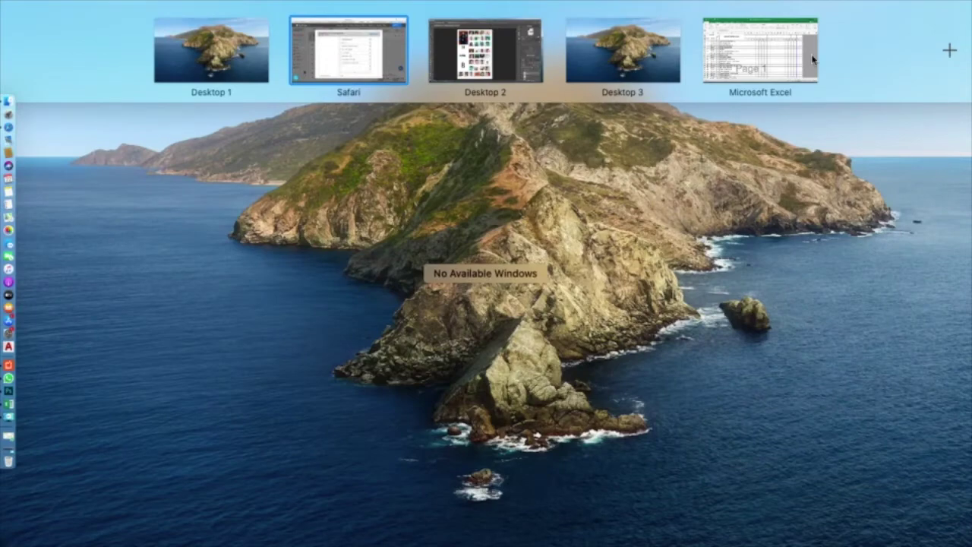
pyautogui.click(812, 60)
pyautogui.scroll(-2, 152, 303)
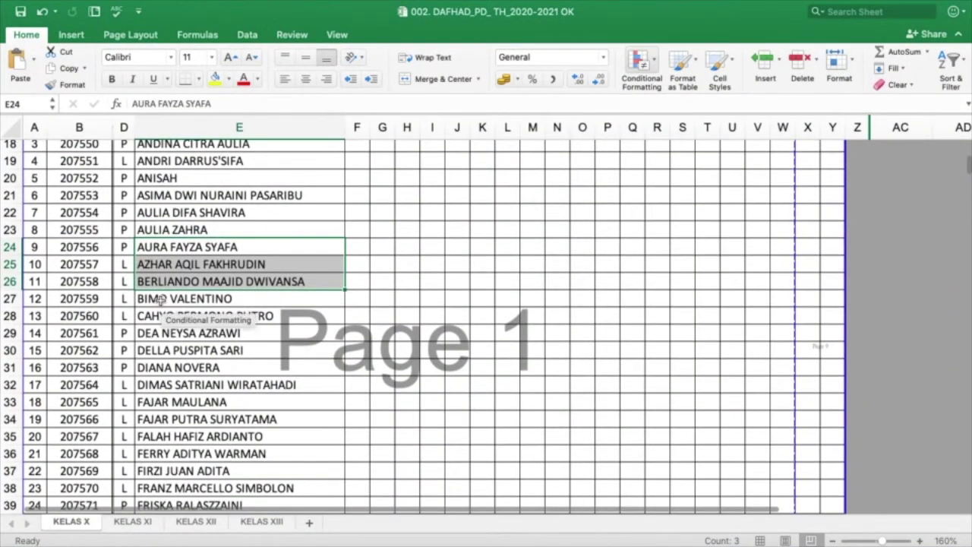
pyautogui.click(161, 300)
pyautogui.hotkey('shift', 'Down')
pyautogui.hotkey('shift', 'Down')
pyautogui.press('super+c')
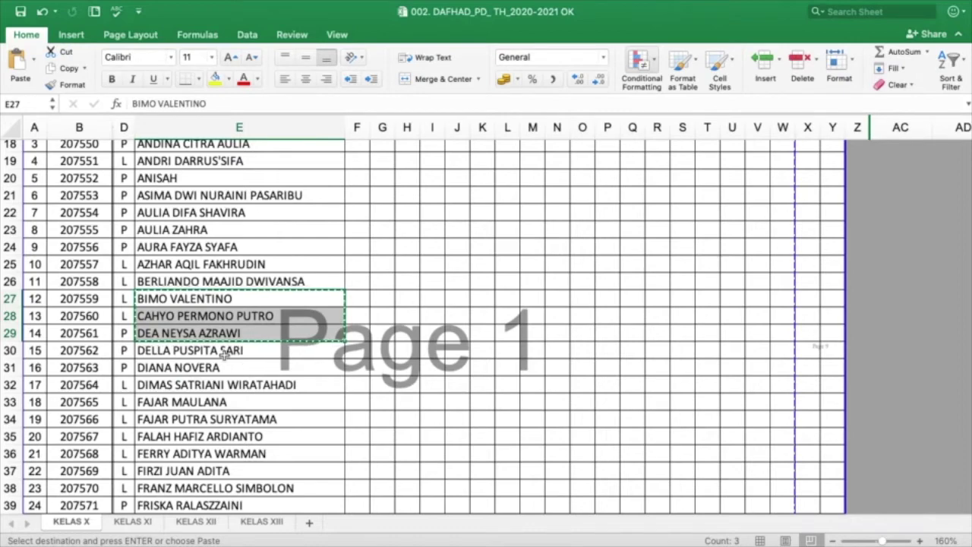
pyautogui.hotkey('ctrl', 'Up')
pyautogui.click(364, 59)
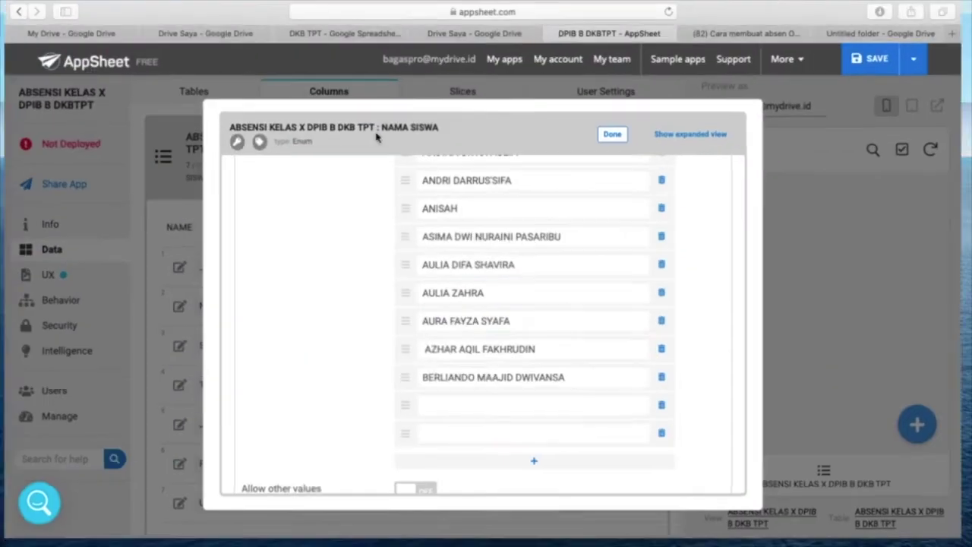
pyautogui.click(448, 404)
pyautogui.press('super+v')
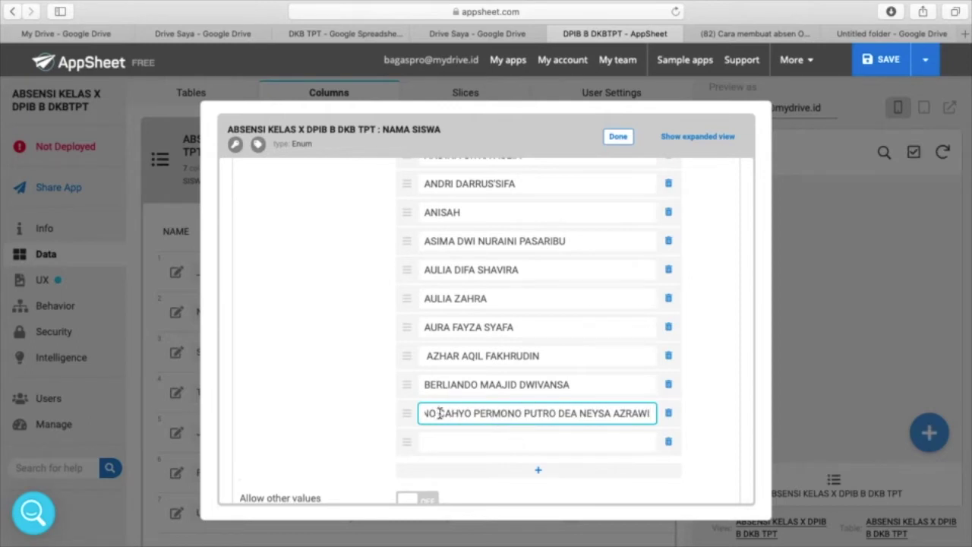
pyautogui.moveTo(439, 413); pyautogui.dragTo(742, 413)
pyautogui.press('BackSpace')
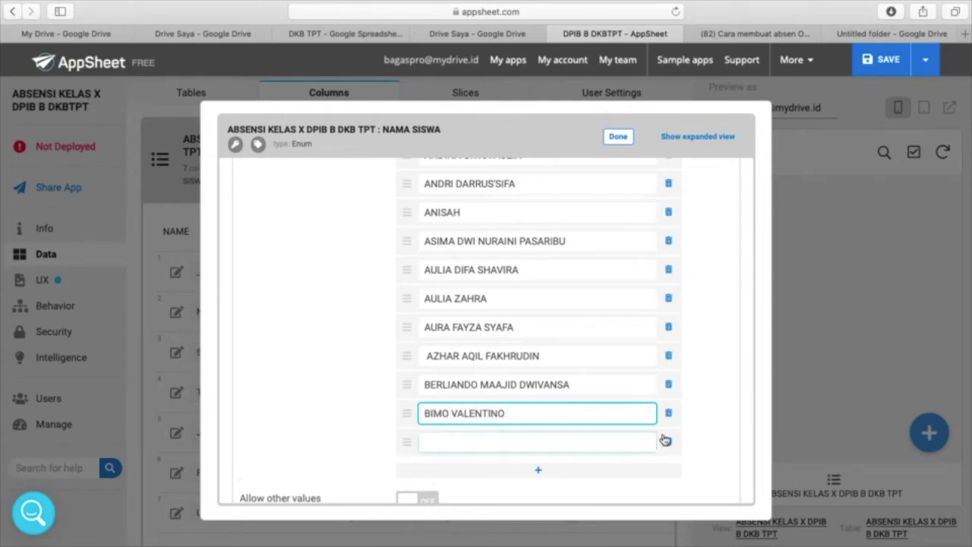
pyautogui.click(539, 478)
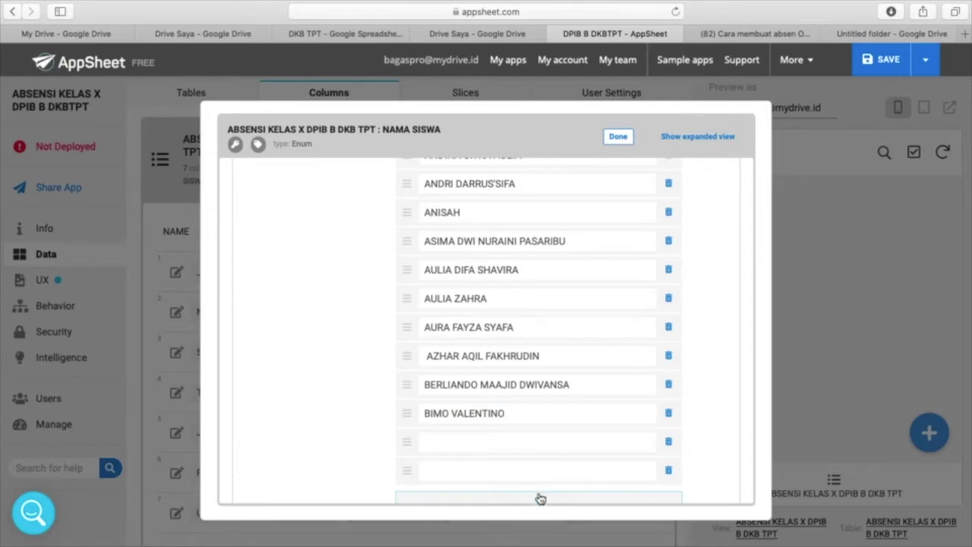
pyautogui.click(509, 442)
pyautogui.press('super+v')
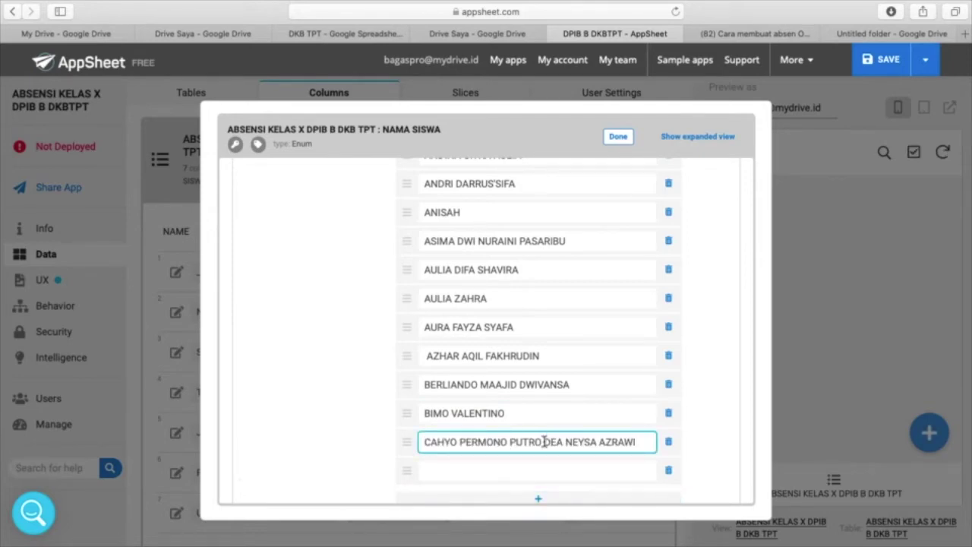
pyautogui.moveTo(544, 441); pyautogui.dragTo(682, 450)
pyautogui.press('super+x')
pyautogui.click(590, 472)
pyautogui.press('super+v')
pyautogui.scroll(-3, 589, 468)
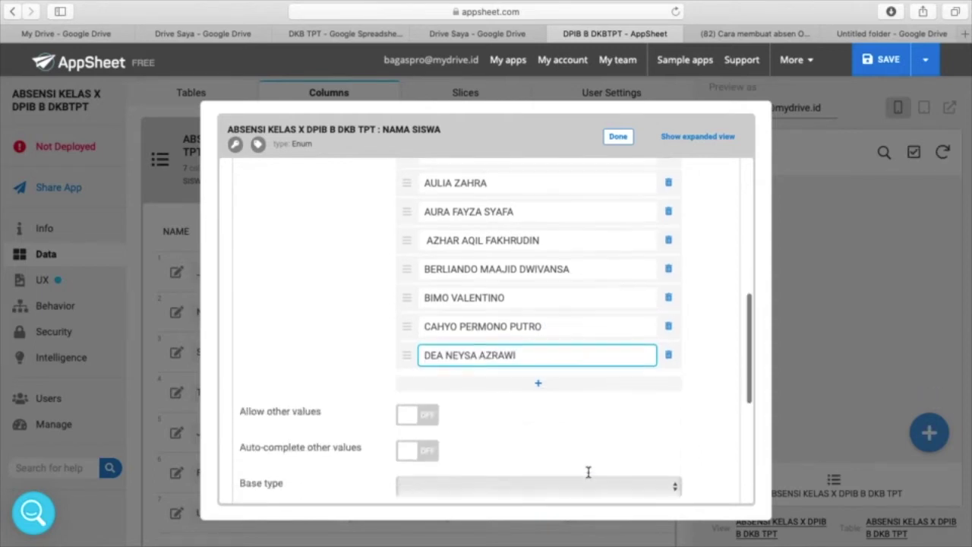
pyautogui.click(537, 375)
pyautogui.click(537, 398)
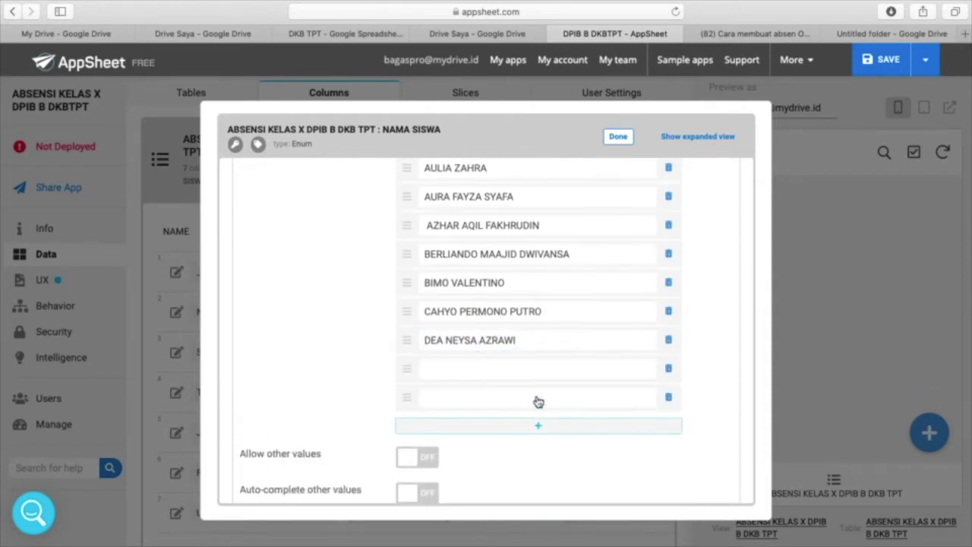
pyautogui.click(538, 427)
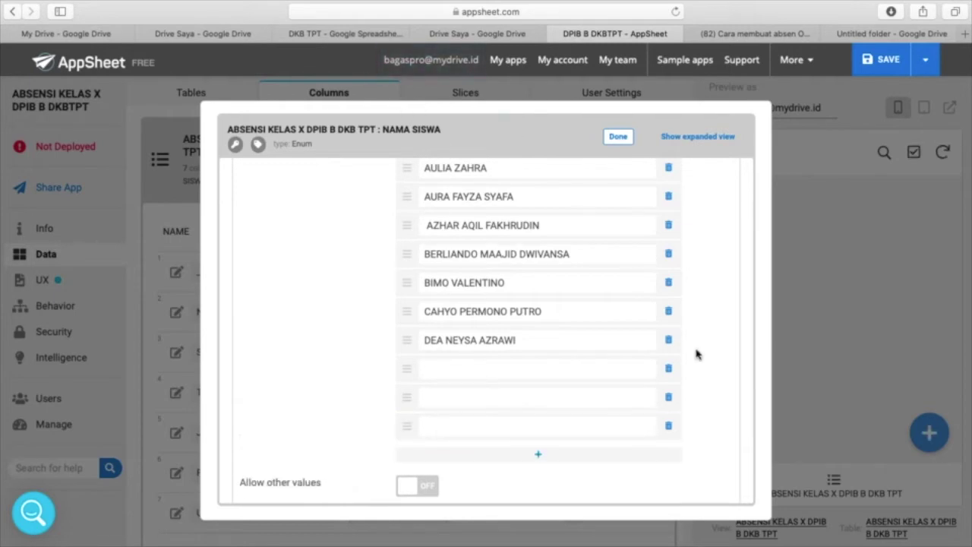
pyautogui.hotkey('ctrl', 'Up')
pyautogui.click(716, 39)
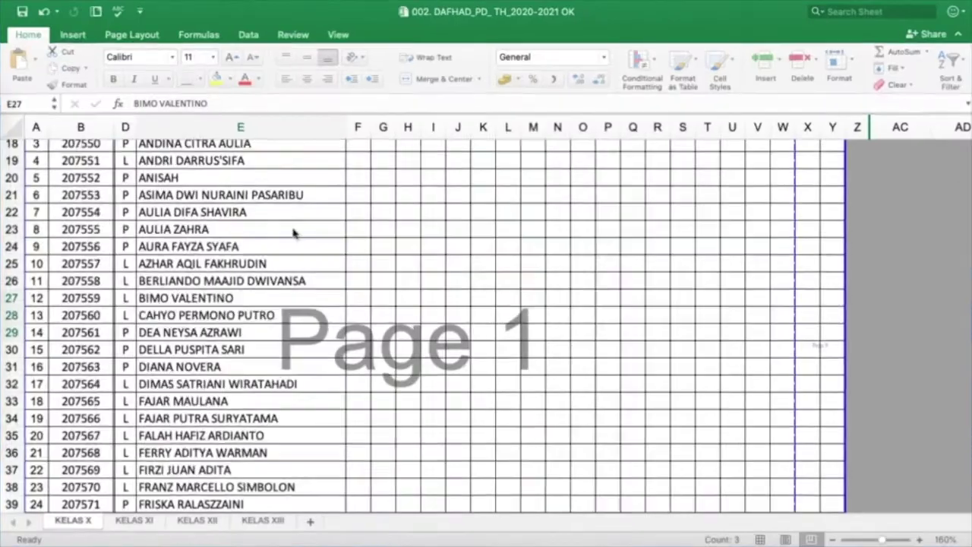
pyautogui.scroll(-3, 205, 334)
pyautogui.click(207, 301)
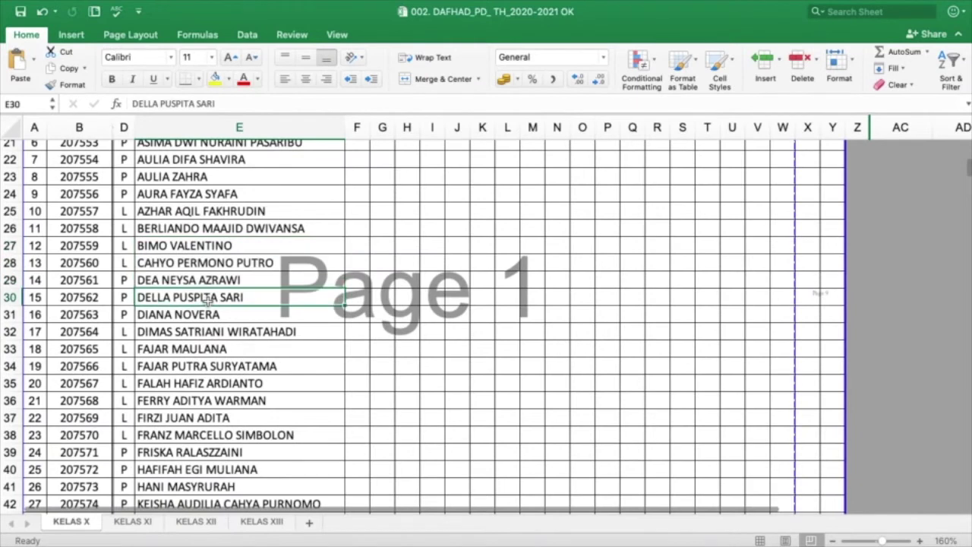
pyautogui.hotkey('shift', 'Down')
pyautogui.hotkey('shift', 'Down')
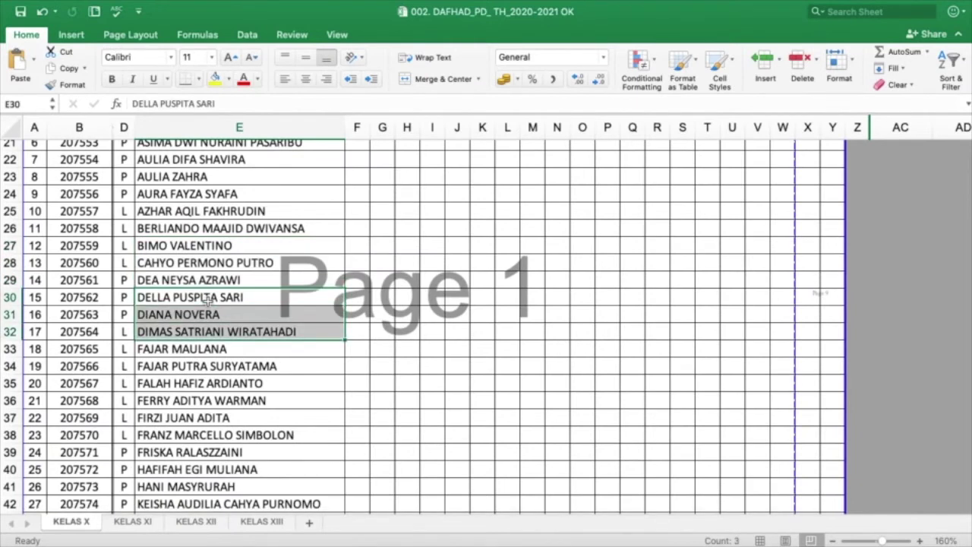
pyautogui.press('super+c')
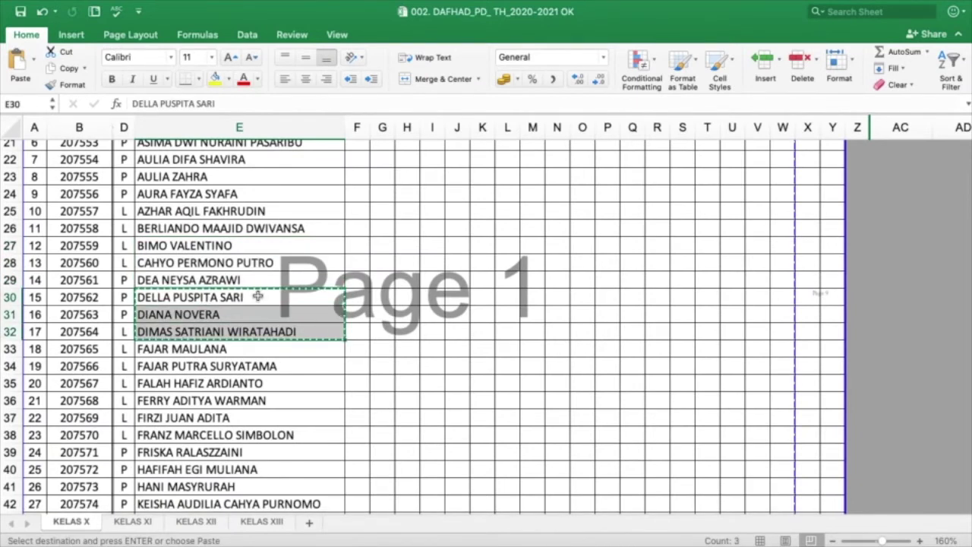
pyautogui.hotkey('ctrl', 'Up')
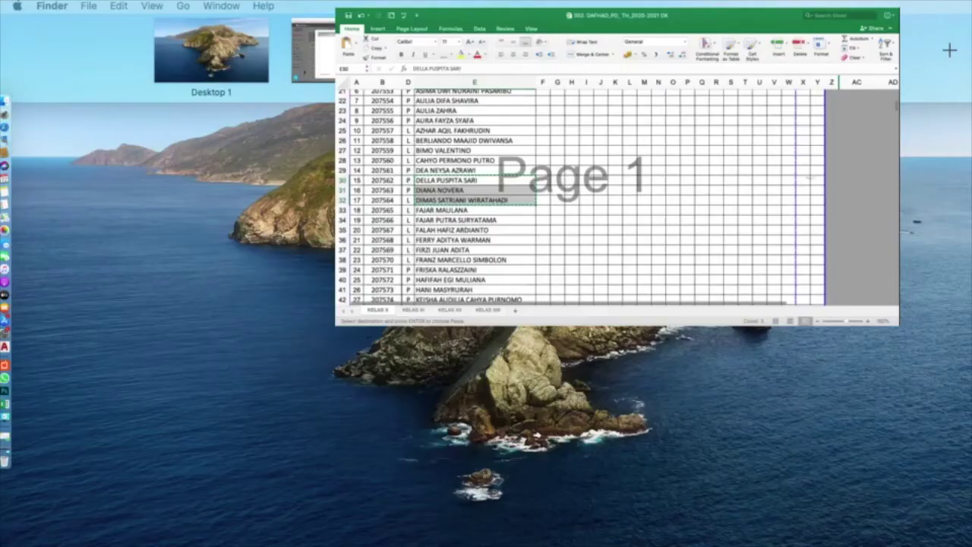
pyautogui.click(335, 56)
pyautogui.click(466, 365)
pyautogui.press('super+v')
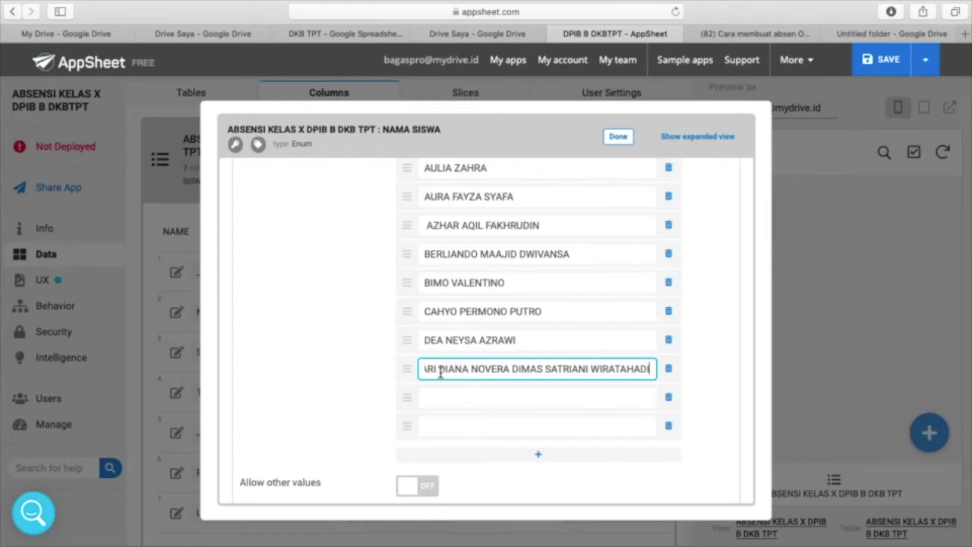
pyautogui.moveTo(441, 371); pyautogui.dragTo(768, 401)
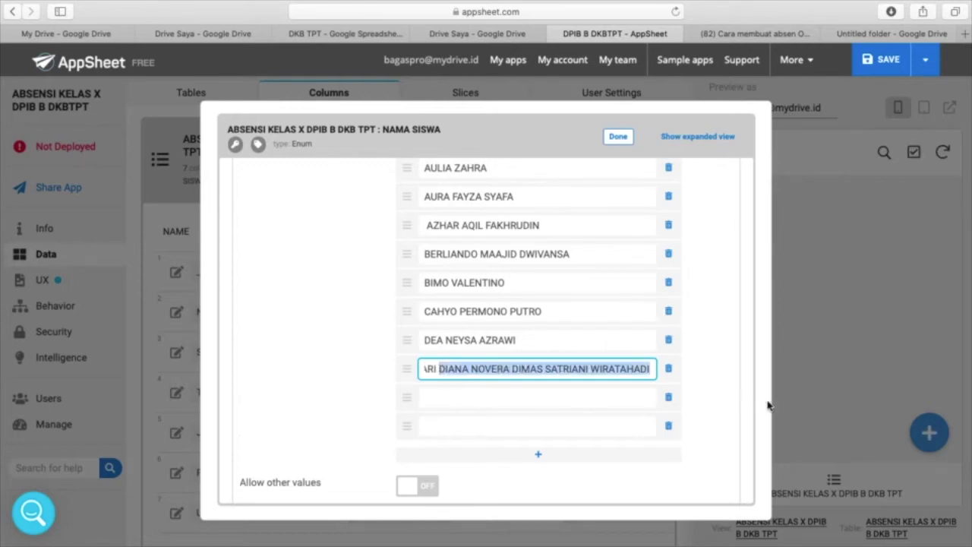
pyautogui.press('super+x')
pyautogui.click(502, 400)
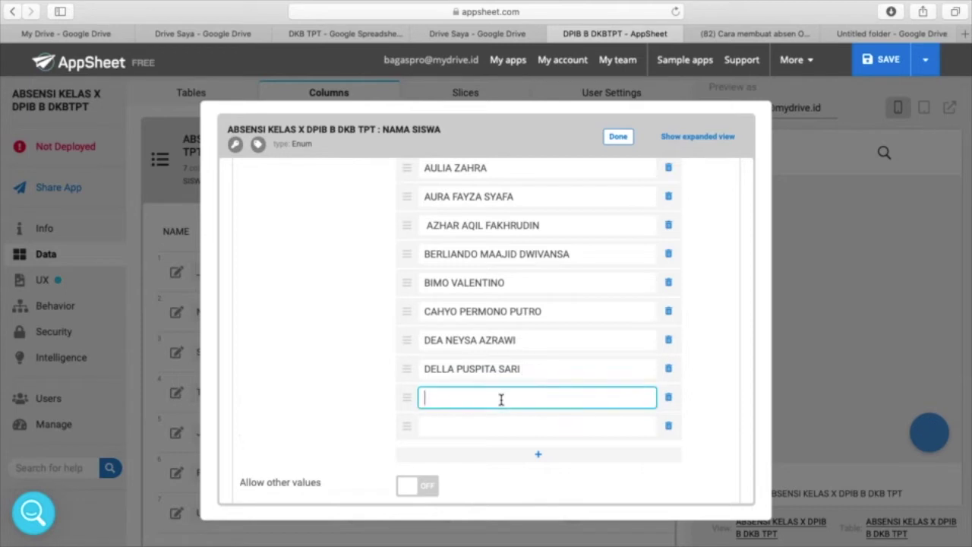
pyautogui.press('super+v')
pyautogui.moveTo(499, 403); pyautogui.dragTo(732, 423)
pyautogui.press('super+x')
pyautogui.click(592, 431)
pyautogui.press('super+v')
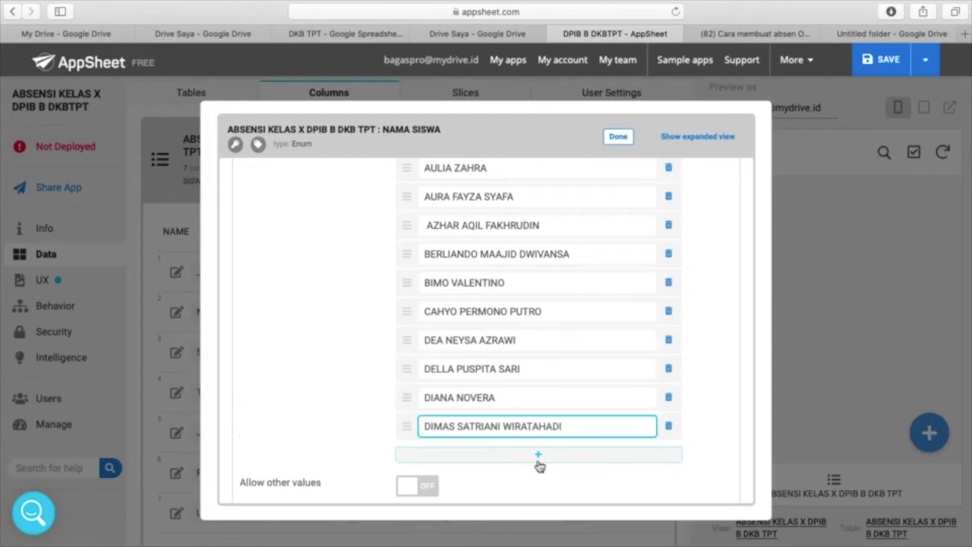
pyautogui.click(539, 458)
pyautogui.click(539, 490)
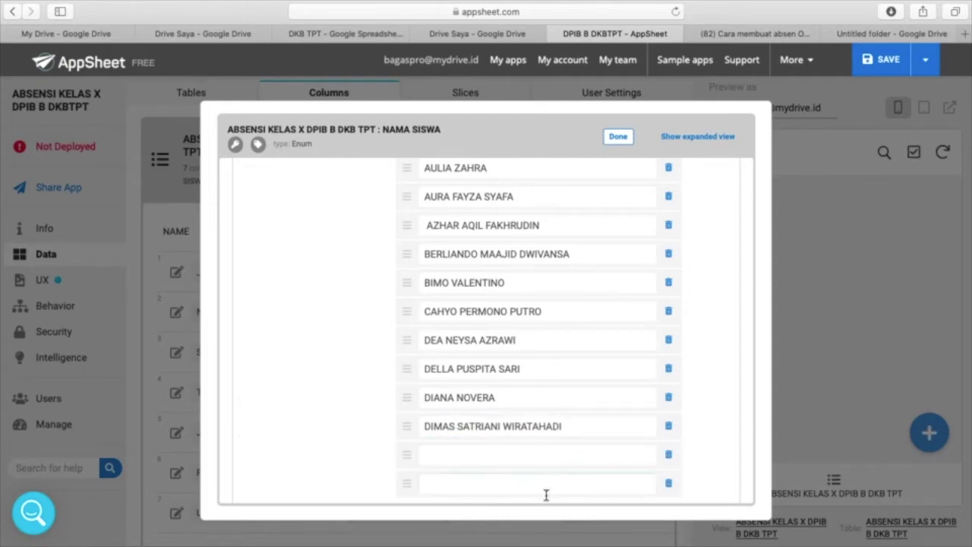
pyautogui.scroll(-3, 539, 455)
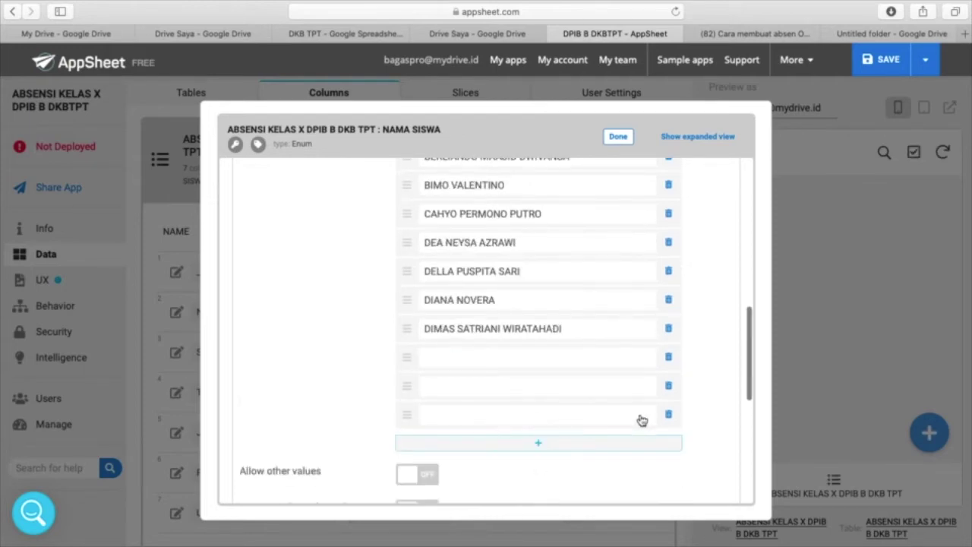
pyautogui.hotkey('ctrl', 'Up')
pyautogui.click(758, 75)
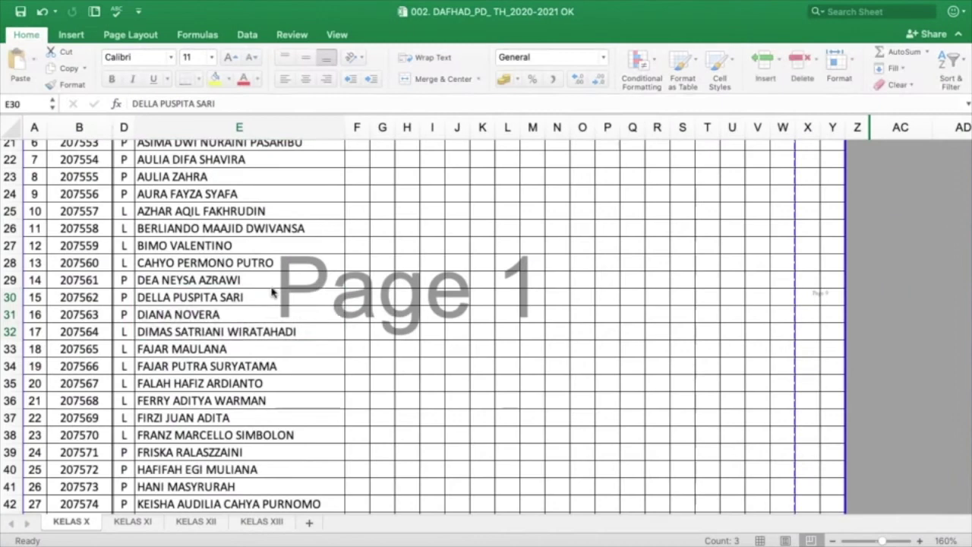
pyautogui.scroll(-3, 229, 302)
pyautogui.click(229, 294)
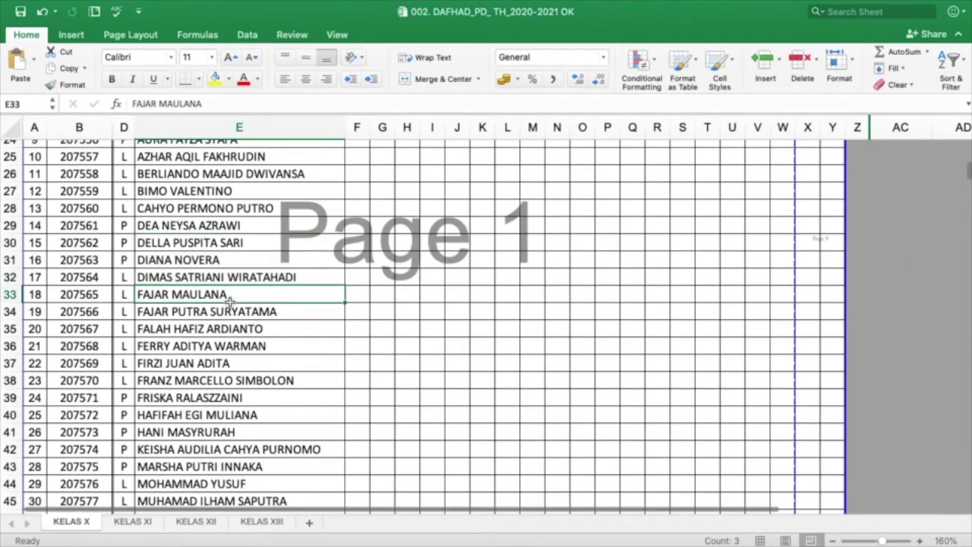
pyautogui.hotkey('shift', 'Down')
pyautogui.hotkey('shift', 'Down')
pyautogui.press('super+c')
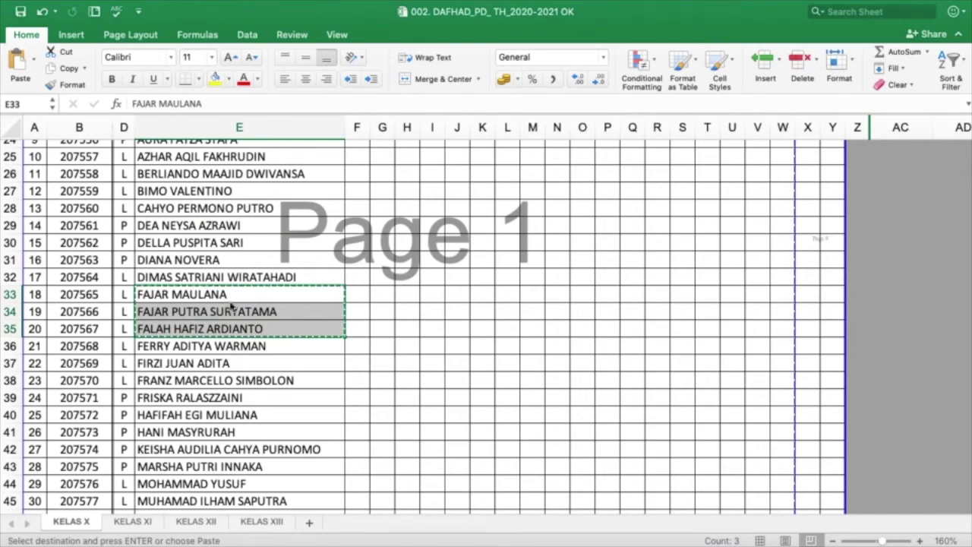
pyautogui.hotkey('ctrl', 'Up')
pyautogui.click(342, 88)
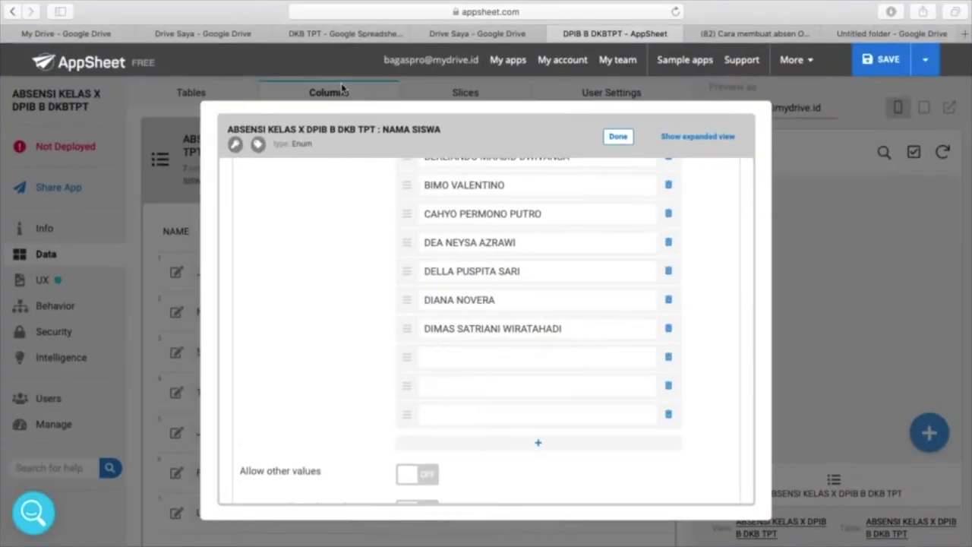
pyautogui.click(469, 356)
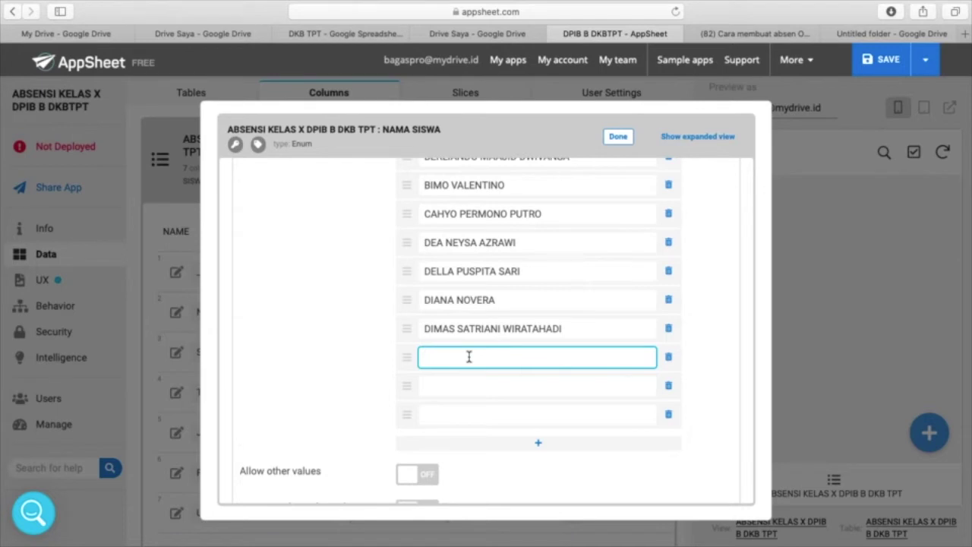
pyautogui.press('super+v')
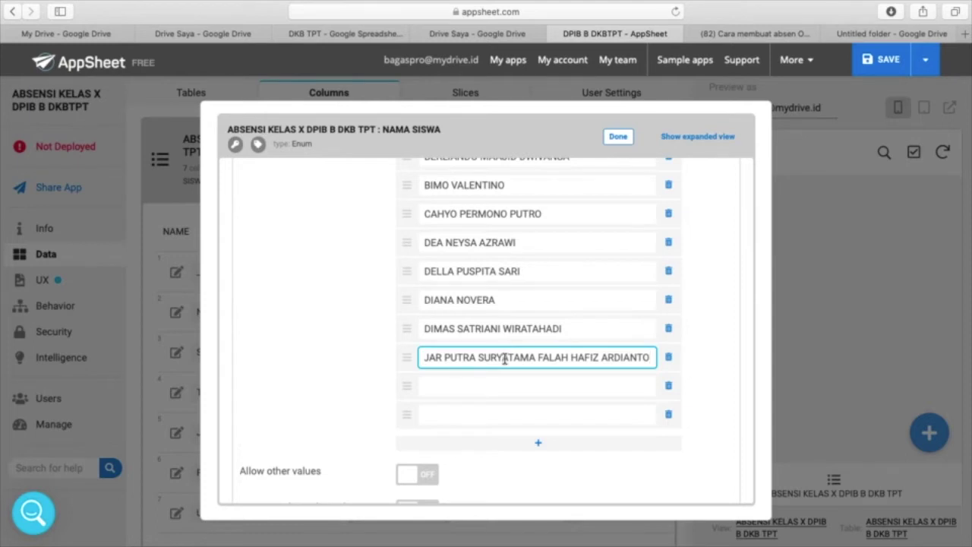
pyautogui.press('Left')
pyautogui.press('Left')
pyautogui.press('Left')
pyautogui.press('Left')
pyautogui.press('Left')
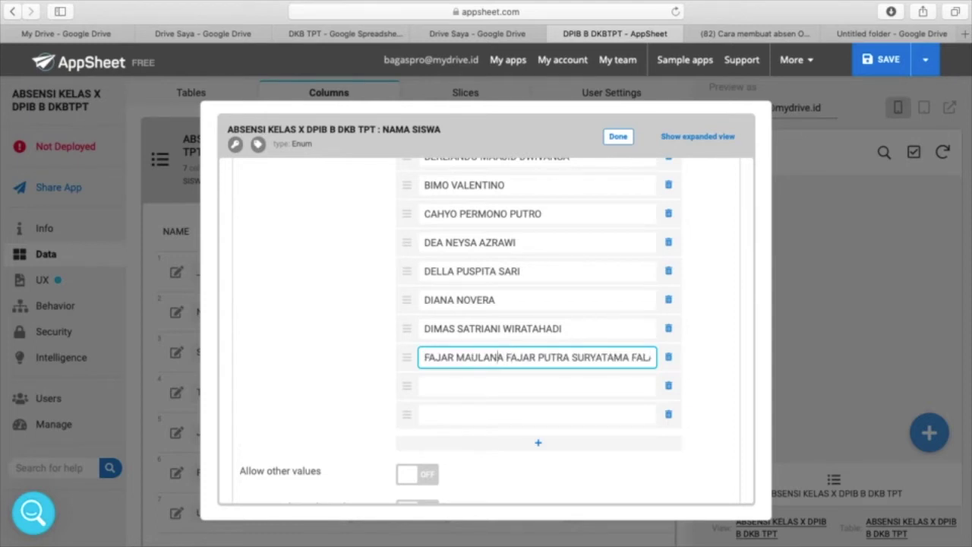
pyautogui.press('shift+super+Left')
pyautogui.press('super+Right')
pyautogui.press('super+a')
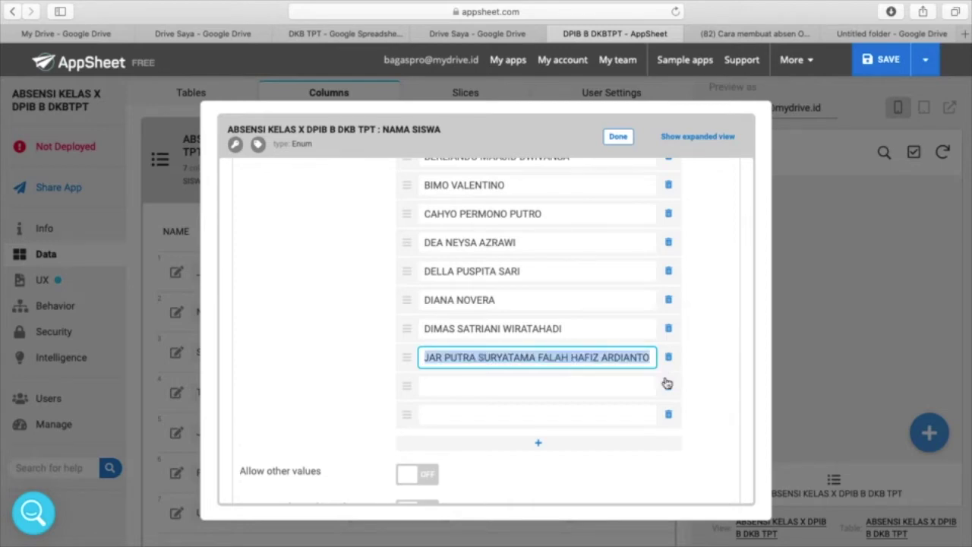
pyautogui.press('super+x')
pyautogui.click(538, 383)
pyautogui.press('super+v')
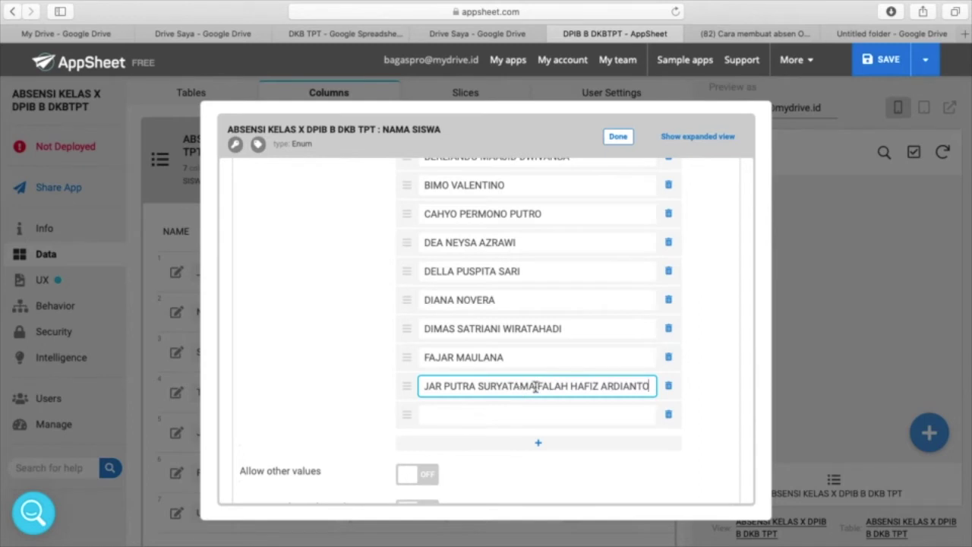
pyautogui.moveTo(538, 386); pyautogui.dragTo(637, 401)
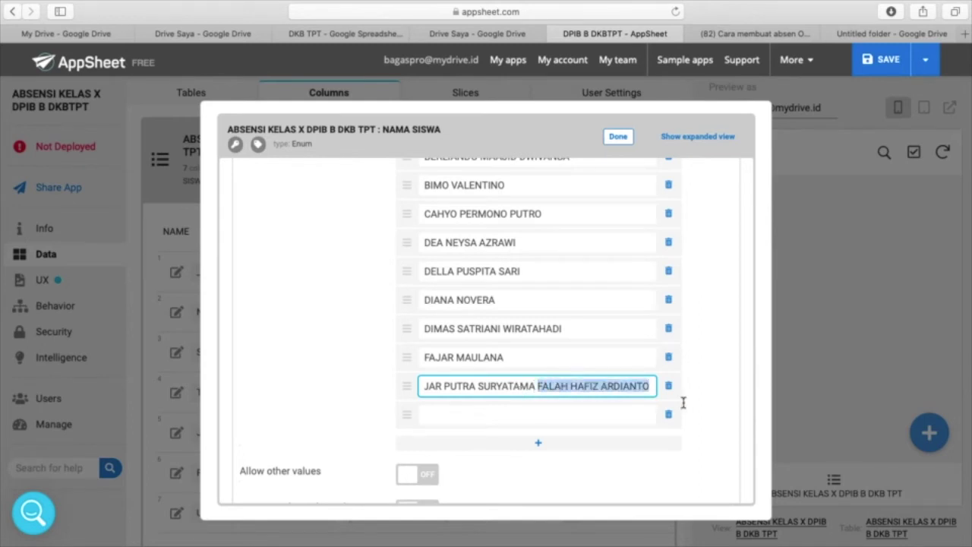
pyautogui.press('super+x')
pyautogui.click(499, 416)
pyautogui.press('super+v')
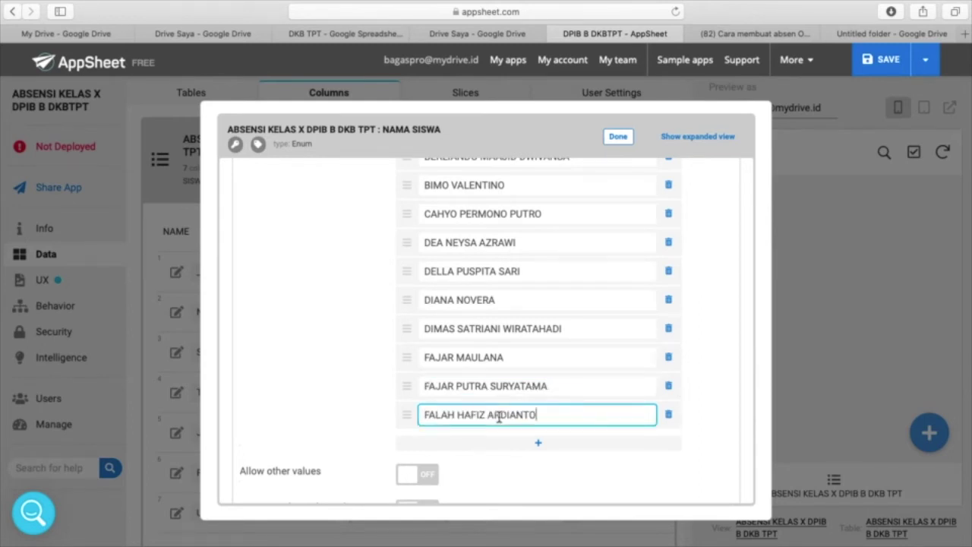
pyautogui.click(535, 443)
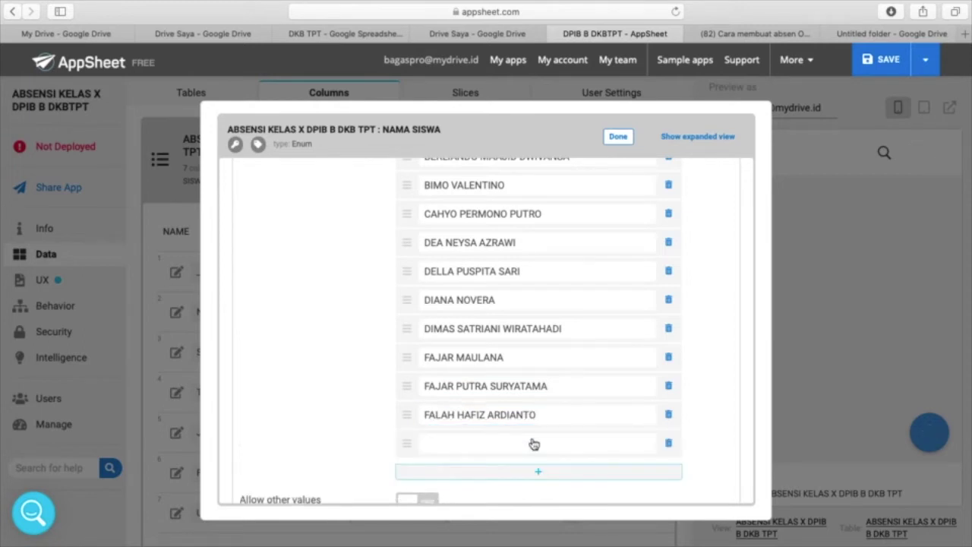
pyautogui.click(536, 474)
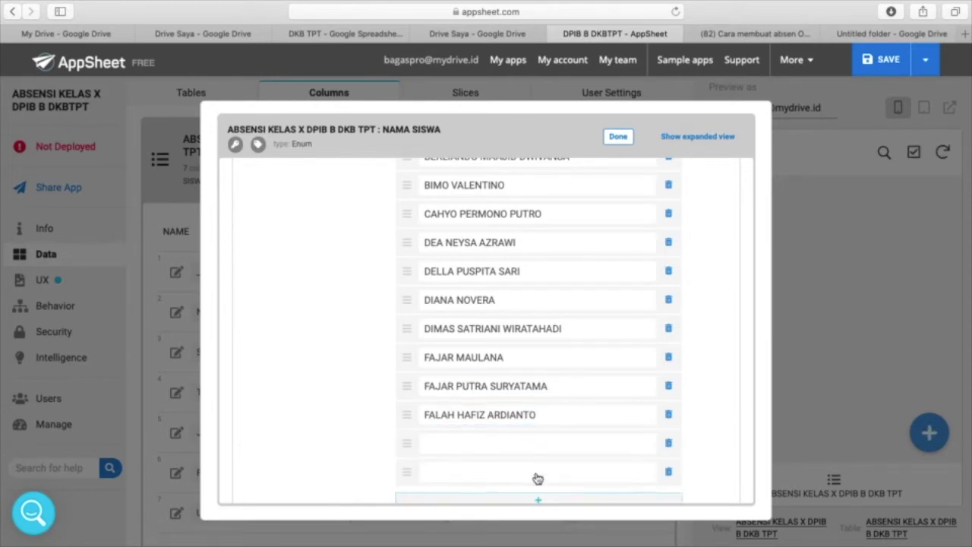
pyautogui.scroll(-3, 540, 479)
pyautogui.click(538, 415)
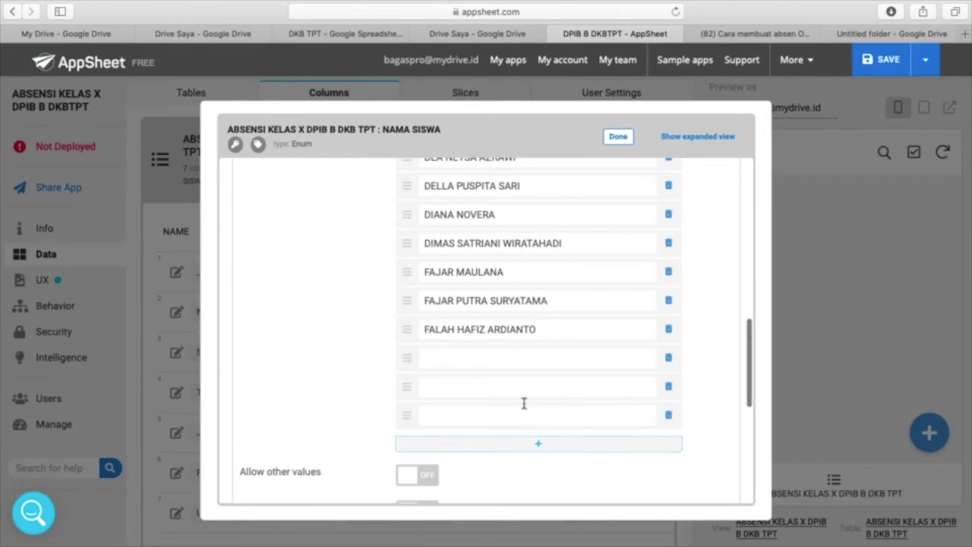
pyautogui.hotkey('ctrl', 'Up')
pyautogui.click(767, 58)
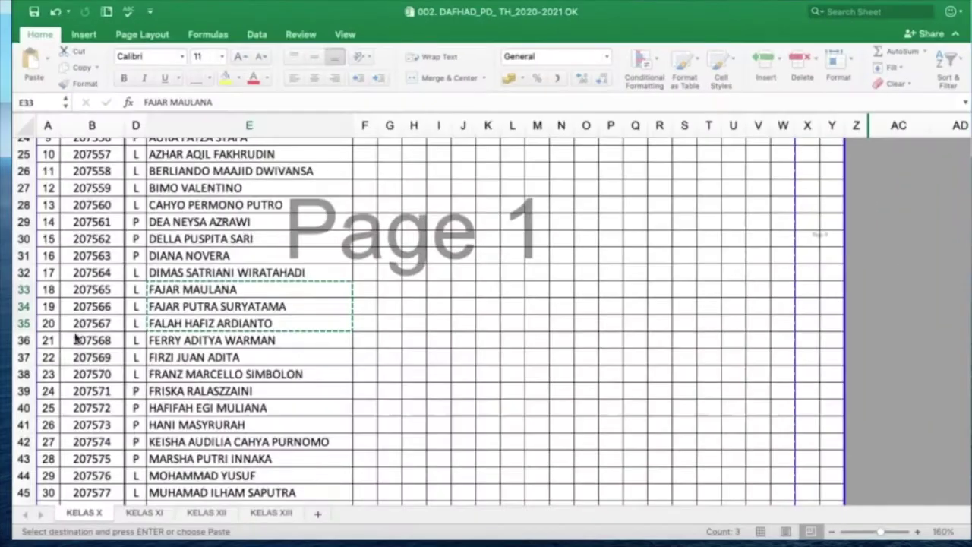
pyautogui.click(211, 341)
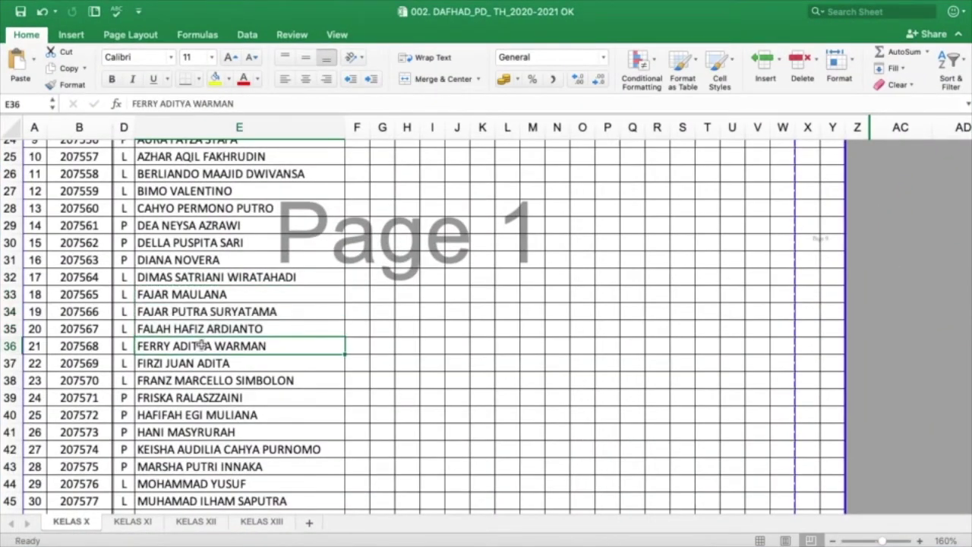
pyautogui.hotkey('shift', 'Down')
pyautogui.hotkey('shift', 'Down')
pyautogui.press('super+c')
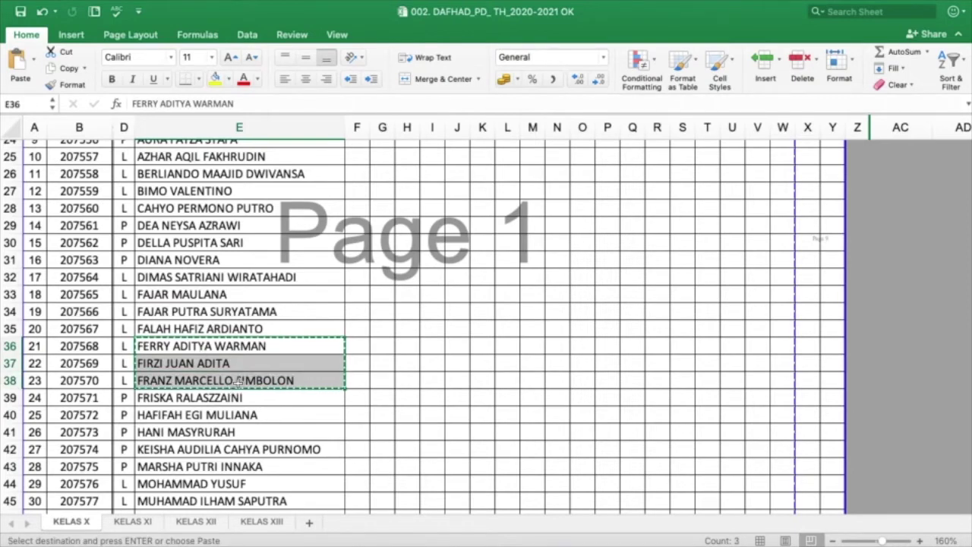
pyautogui.hotkey('ctrl', 'Up')
pyautogui.click(355, 73)
pyautogui.click(453, 358)
pyautogui.press('super+v')
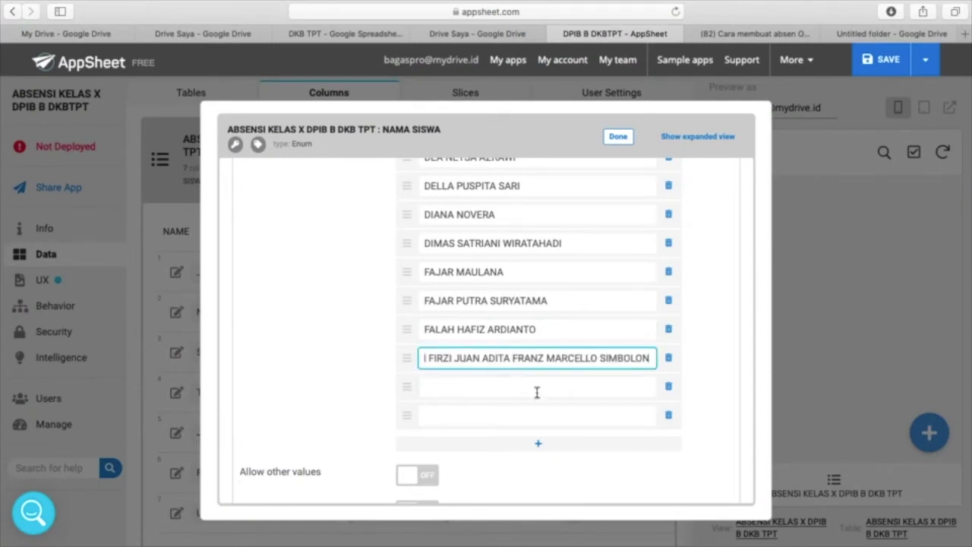
pyautogui.moveTo(430, 362); pyautogui.dragTo(803, 396)
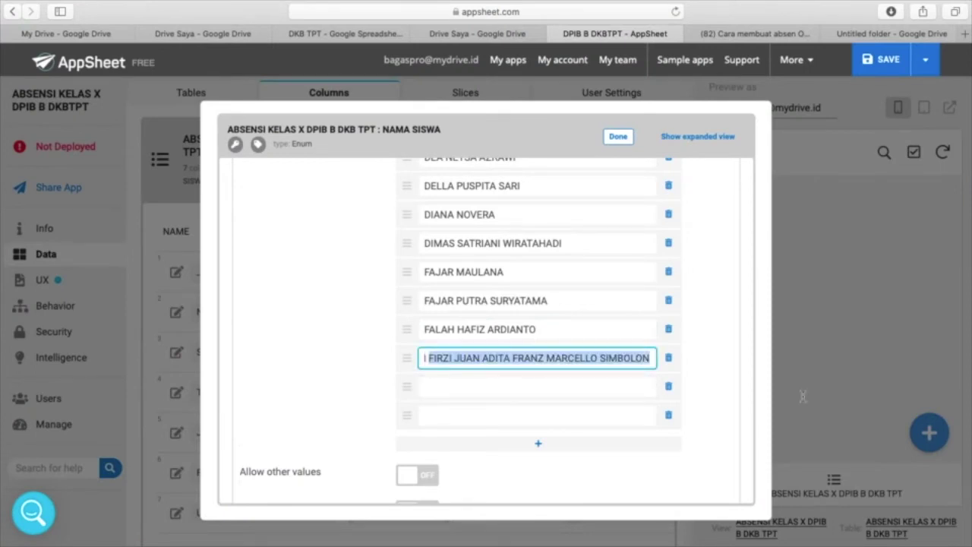
pyautogui.press('BackSpace')
pyautogui.click(619, 389)
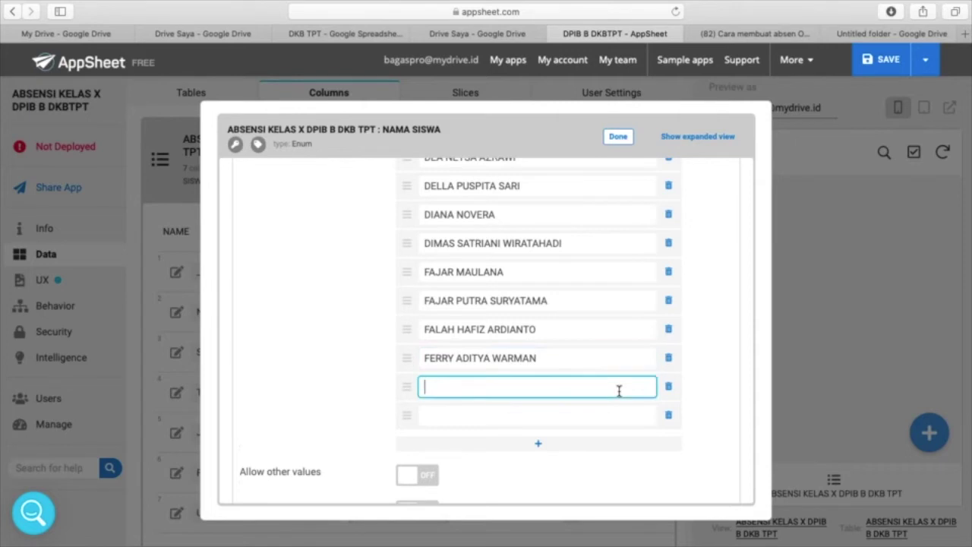
pyautogui.press('super+v')
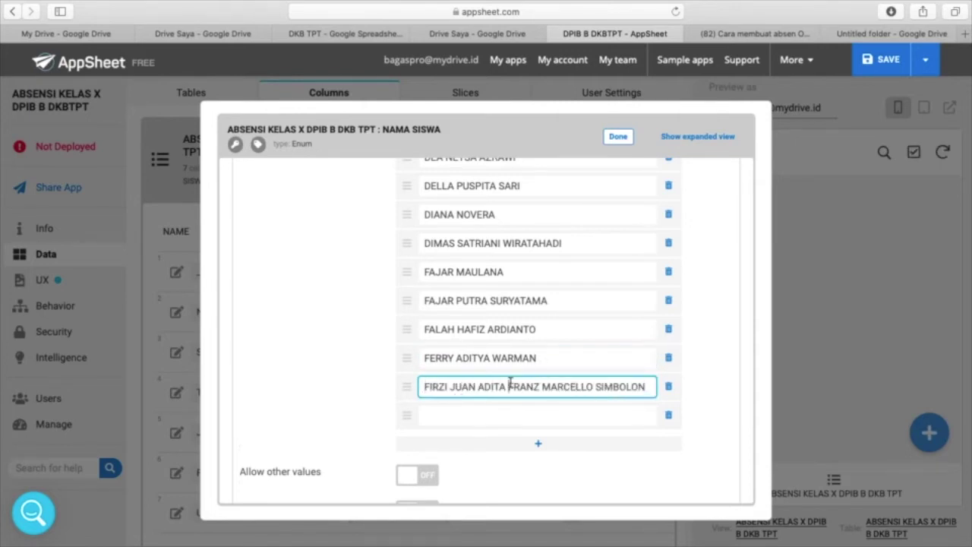
pyautogui.moveTo(508, 385); pyautogui.dragTo(713, 402)
pyautogui.press('super+x')
pyautogui.click(608, 421)
pyautogui.press('super+v')
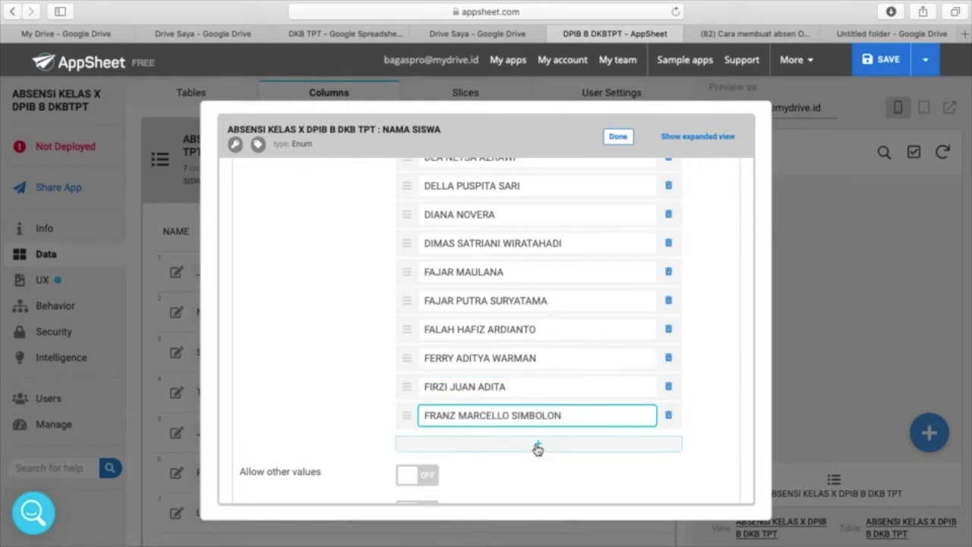
# - Add three empty option rows and return to the Excel roster
pyautogui.click(538, 448)
pyautogui.click(539, 476)
pyautogui.scroll(-2, 538, 480)
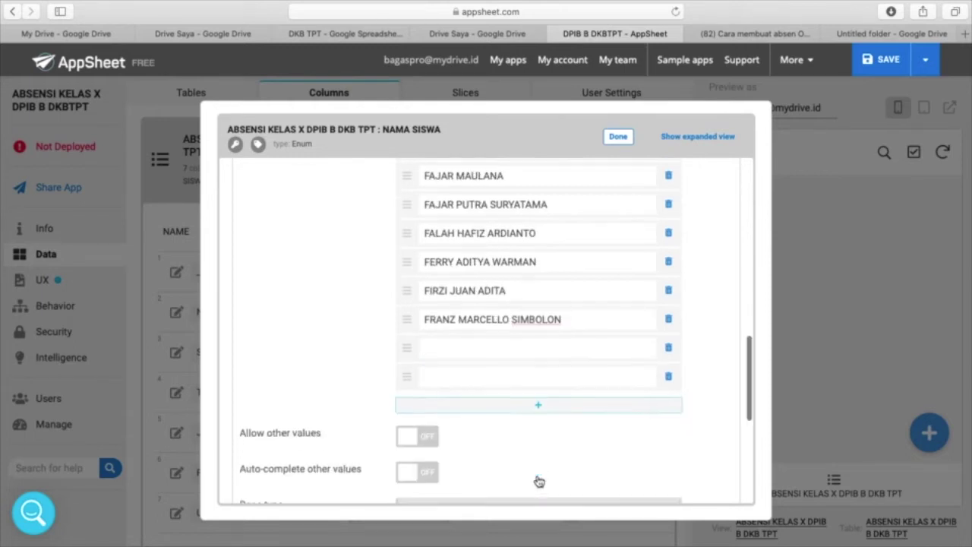
pyautogui.click(536, 408)
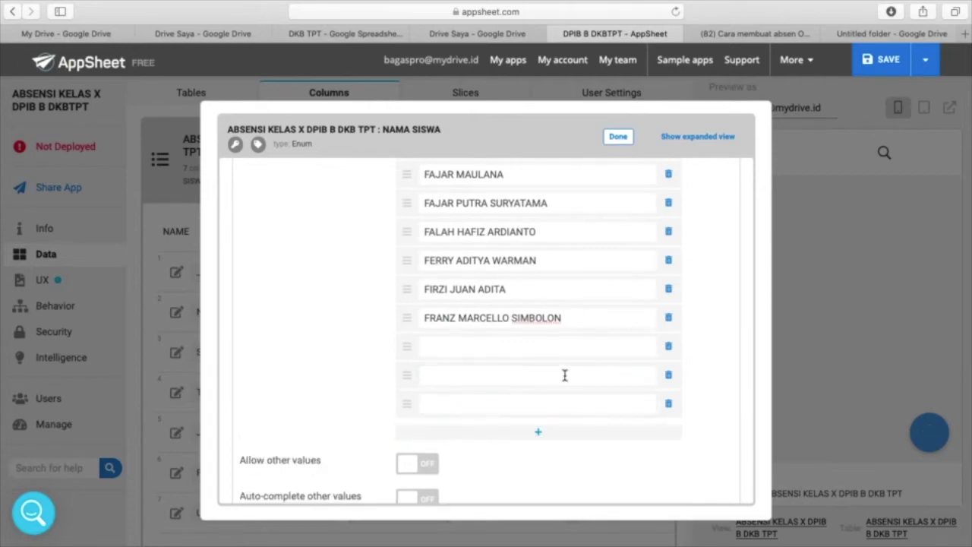
pyautogui.hotkey('ctrl', 'Up')
pyautogui.click(742, 45)
pyautogui.scroll(-3, 352, 269)
pyautogui.click(272, 282)
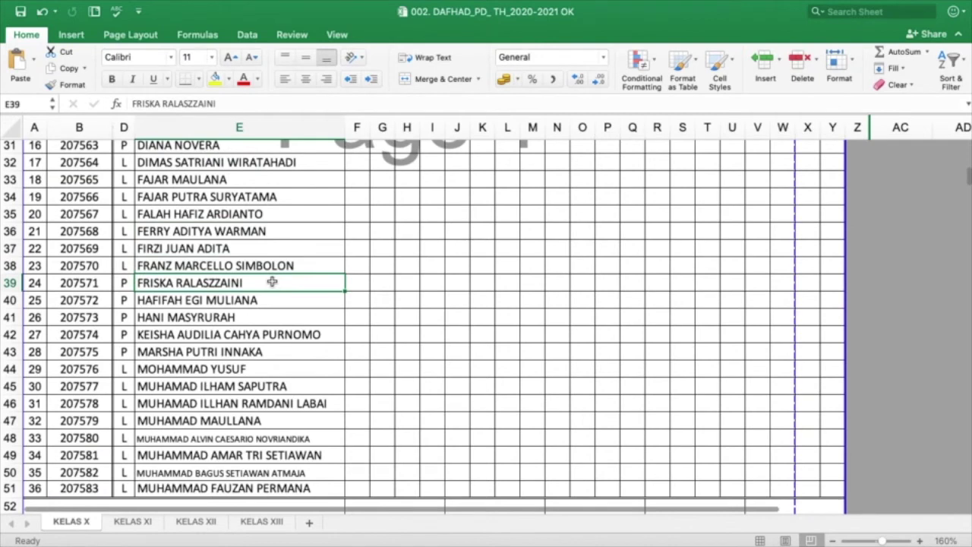
pyautogui.hotkey('shift', 'Down')
pyautogui.hotkey('shift', 'Down')
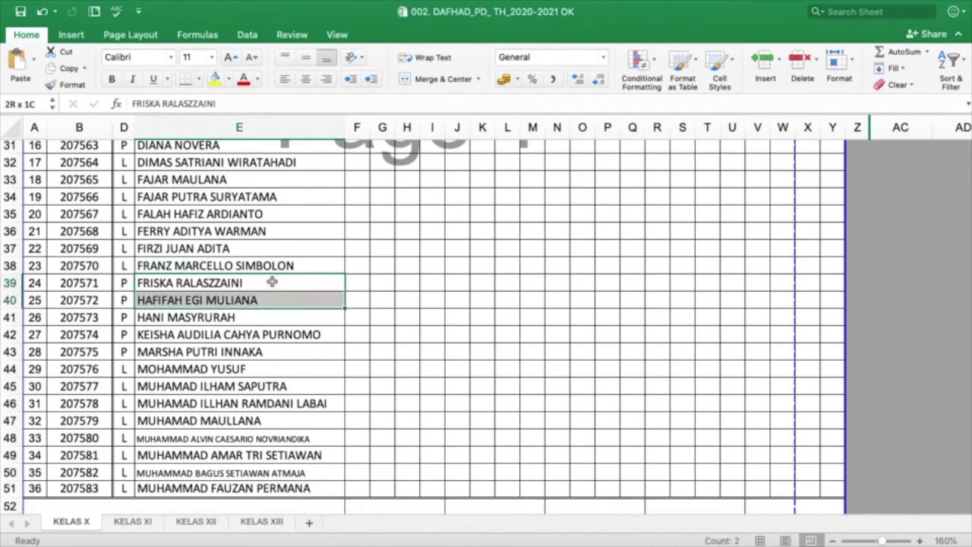
pyautogui.press('super+c')
pyautogui.hotkey('ctrl', 'Up')
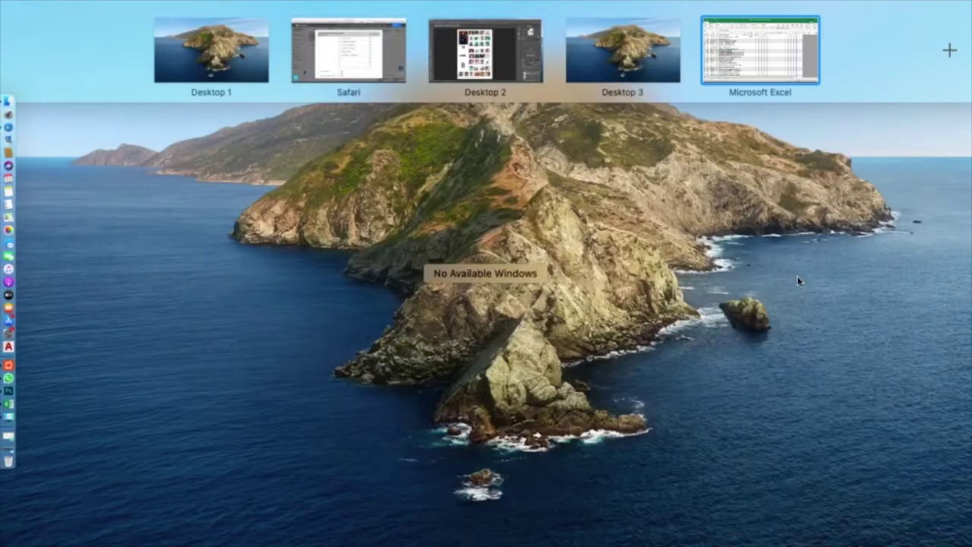
pyautogui.click(350, 85)
pyautogui.click(446, 343)
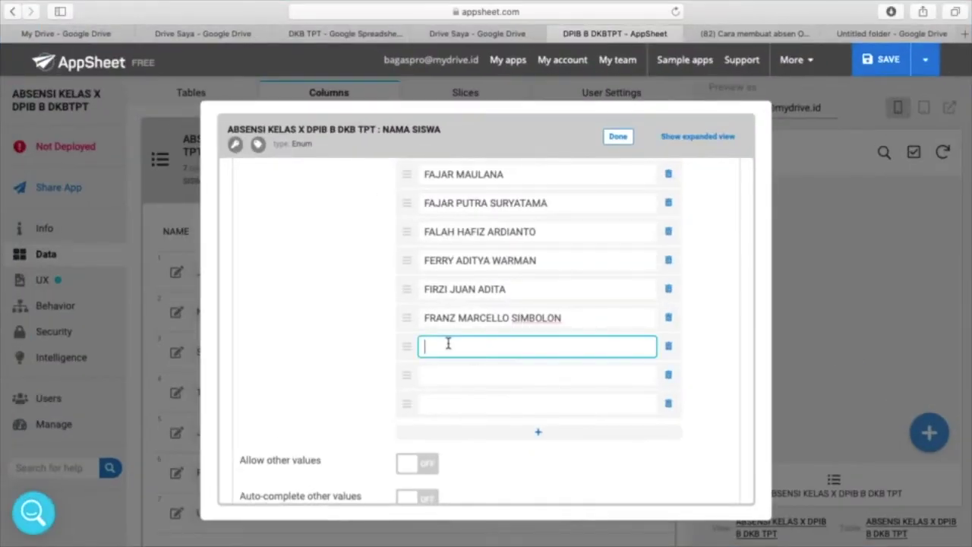
pyautogui.press('super+v')
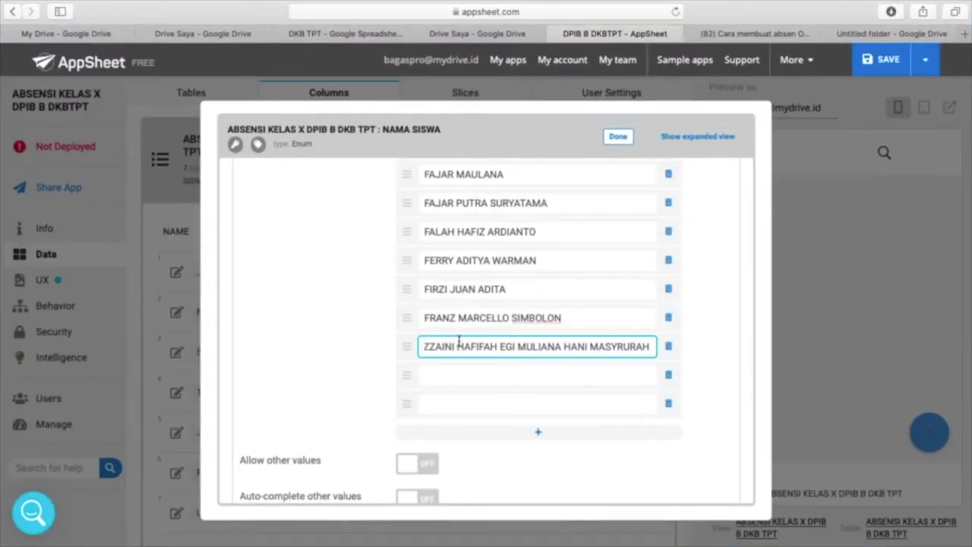
pyautogui.doubleClick(456, 347)
pyautogui.moveTo(715, 348); pyautogui.dragTo(722, 364)
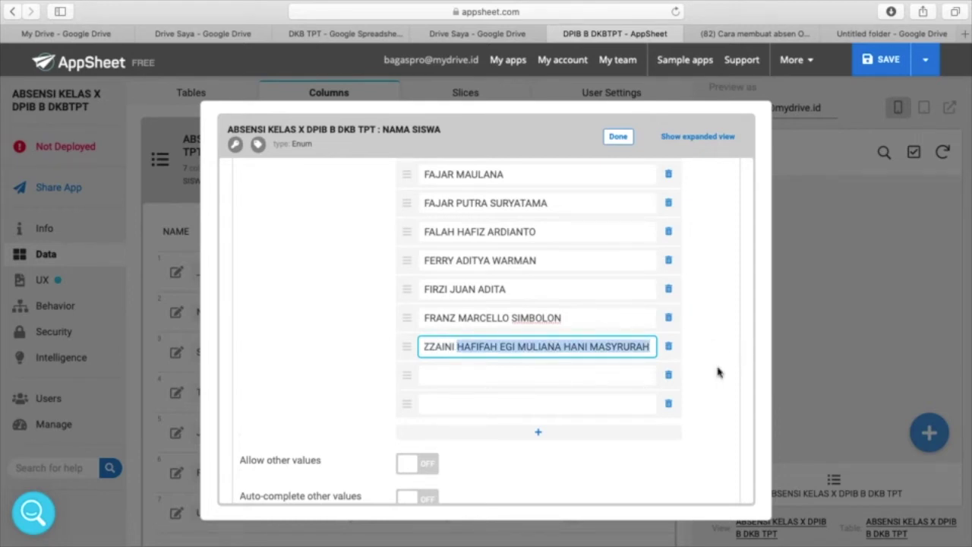
pyautogui.press('BackSpace')
pyautogui.click(553, 376)
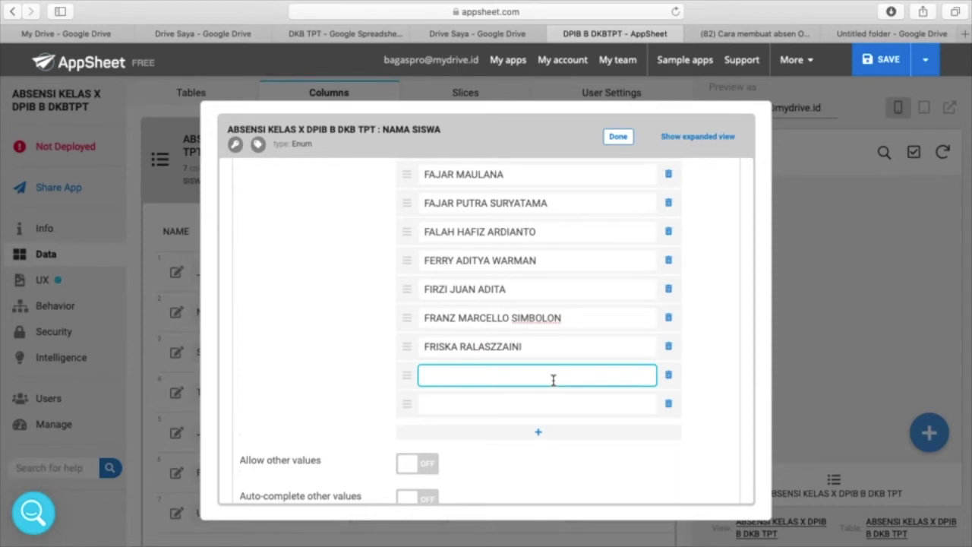
pyautogui.press('super+v')
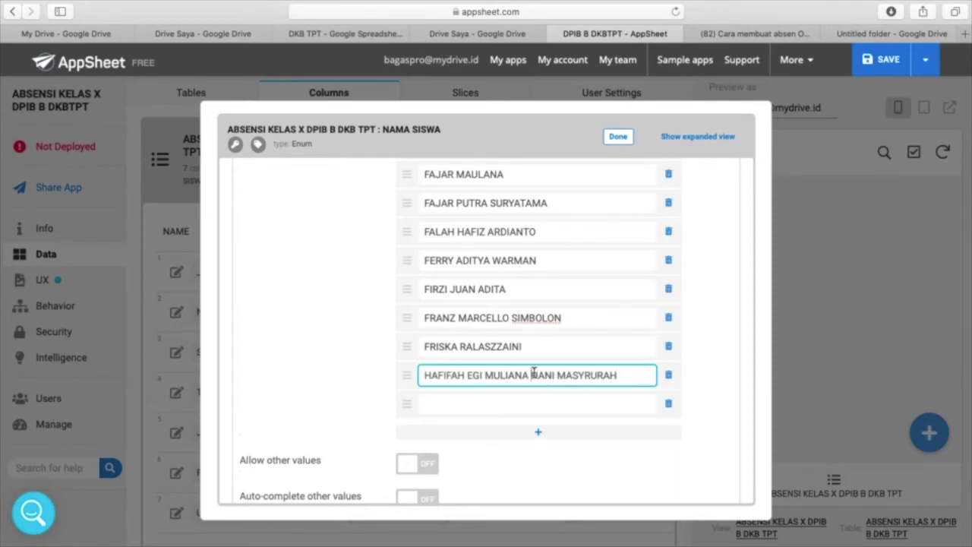
pyautogui.moveTo(531, 376); pyautogui.dragTo(630, 385)
pyautogui.hotkey('ctrl', 'x')
pyautogui.click(516, 408)
pyautogui.hotkey('ctrl', 'v')
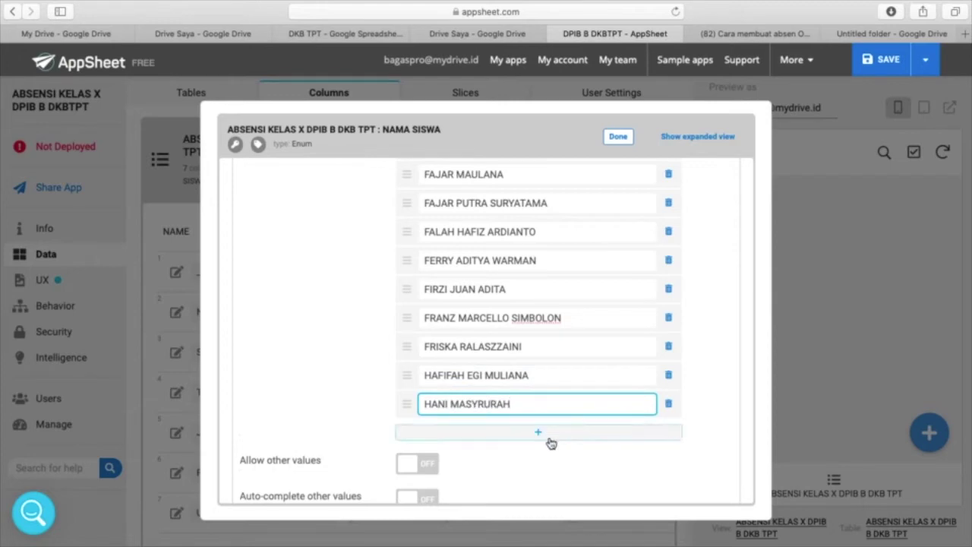
pyautogui.click(542, 434)
pyautogui.click(535, 463)
pyautogui.scroll(-3, 536, 465)
pyautogui.hotkey('ctrl', 'Up')
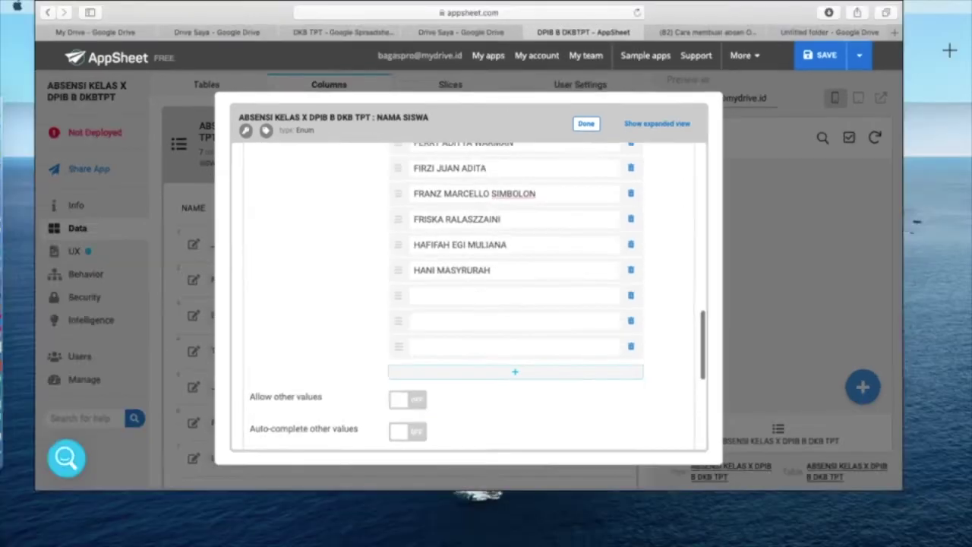
pyautogui.click(749, 34)
pyautogui.scroll(-2, 369, 245)
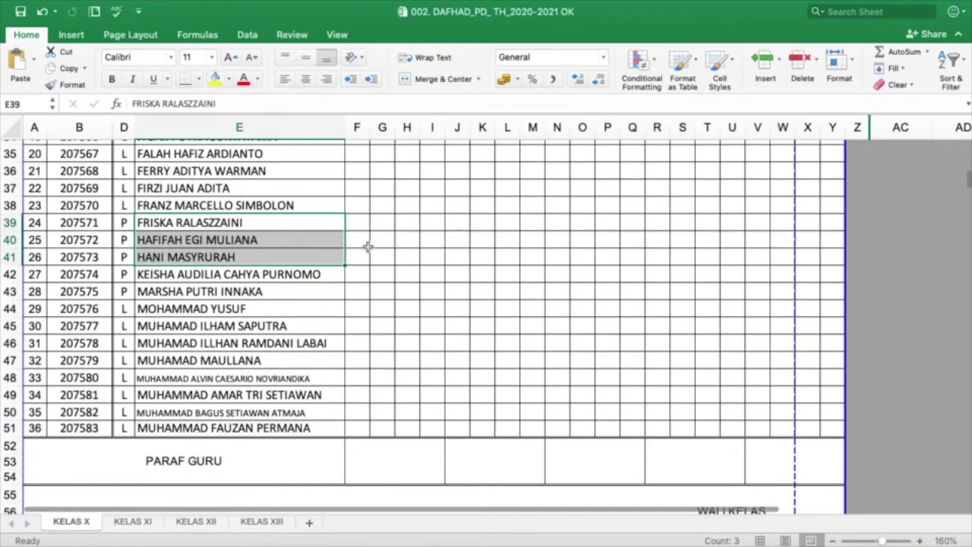
pyautogui.click(256, 277)
pyautogui.hotkey('shift', 'Down')
pyautogui.hotkey('shift', 'Down')
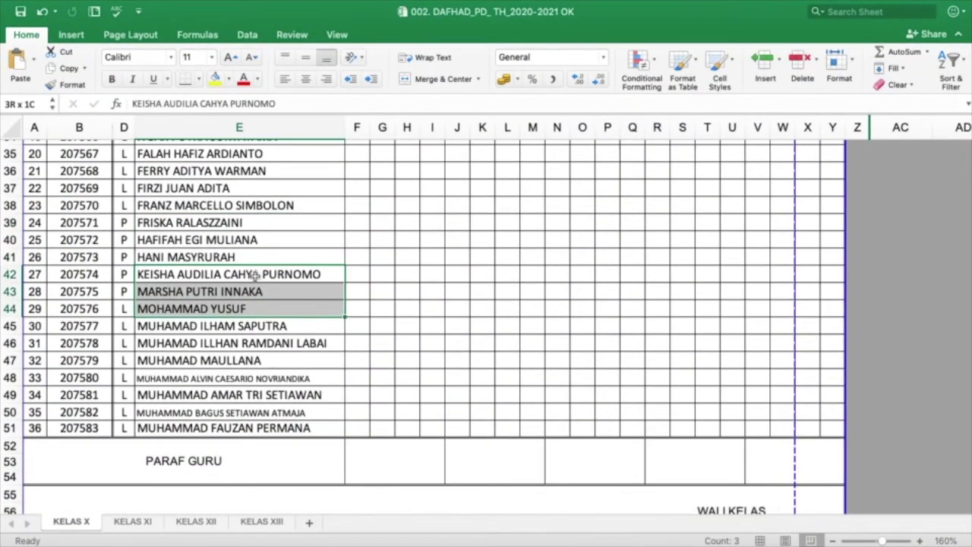
pyautogui.press('super+c')
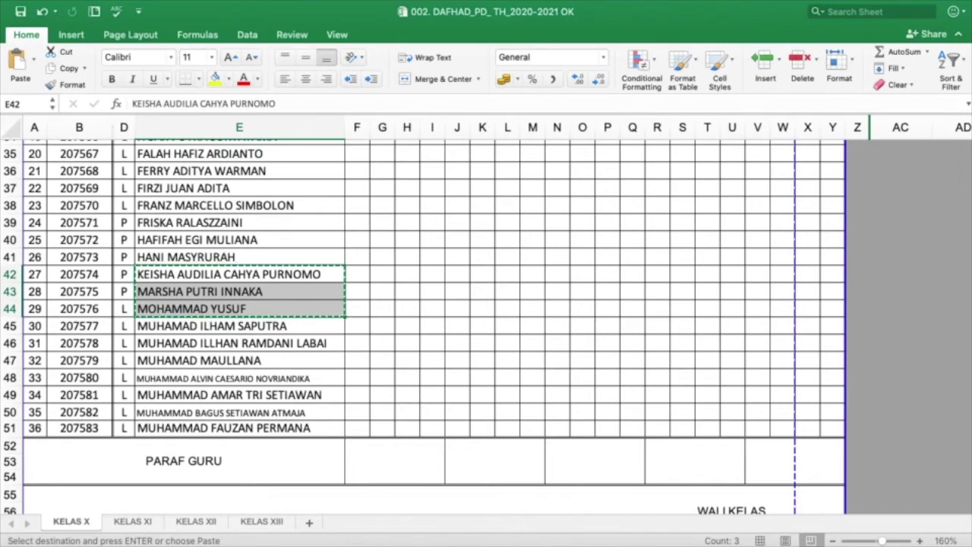
pyautogui.hotkey('ctrl', 'Up')
pyautogui.click(349, 50)
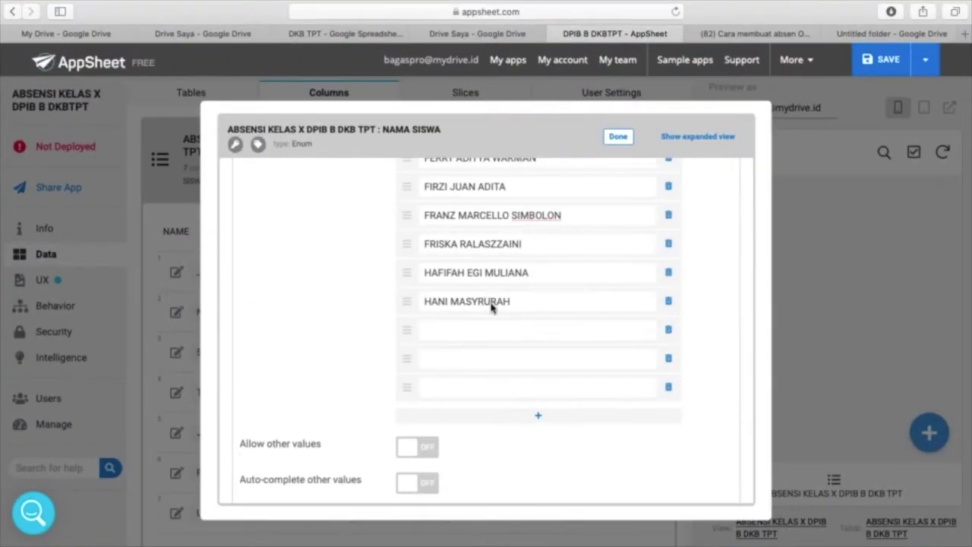
pyautogui.click(471, 328)
pyautogui.press('super+v')
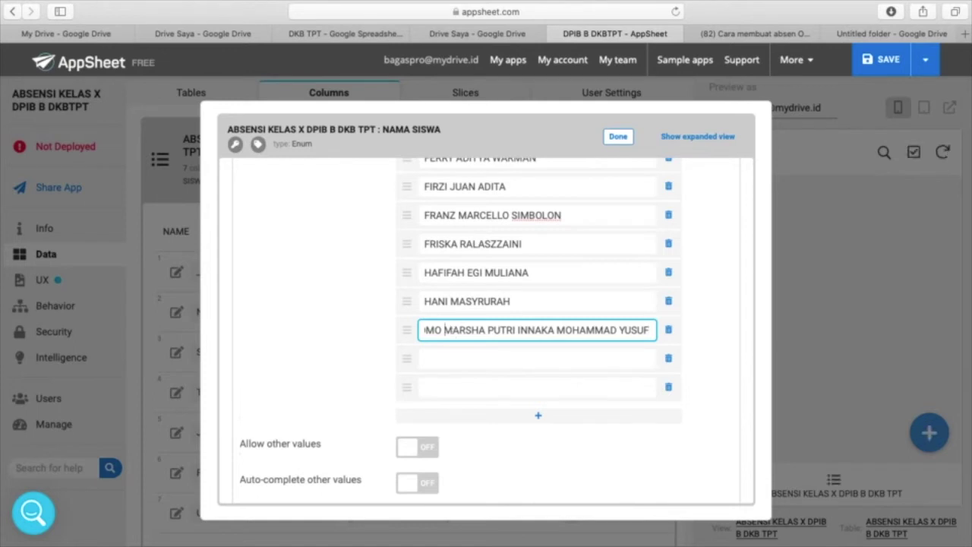
pyautogui.doubleClick(453, 331)
pyautogui.moveTo(463, 330); pyautogui.dragTo(604, 330)
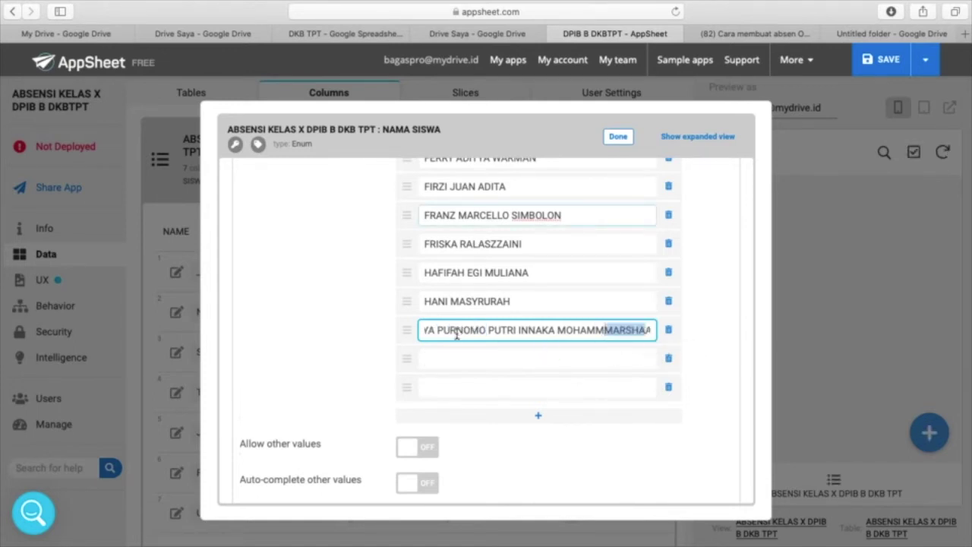
pyautogui.press('super+z')
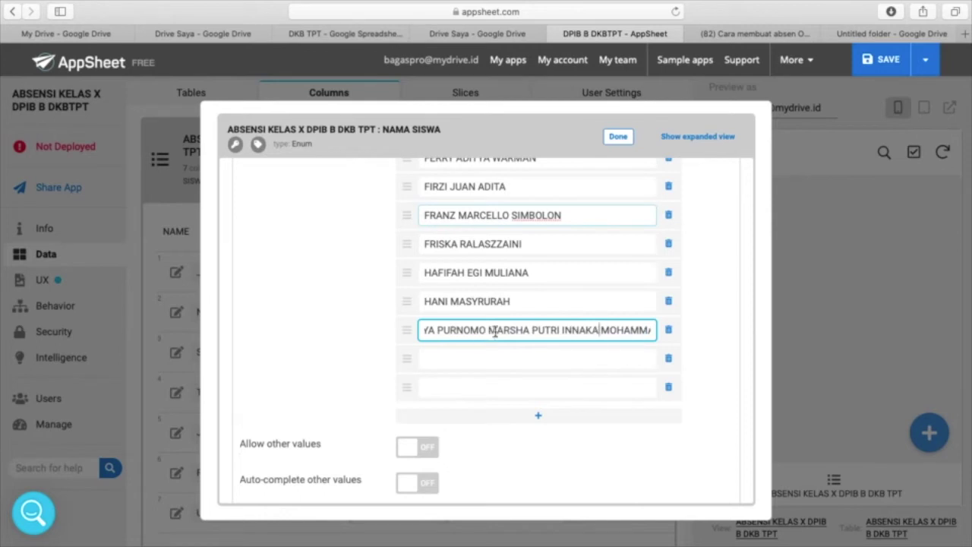
pyautogui.moveTo(490, 331); pyautogui.dragTo(671, 352)
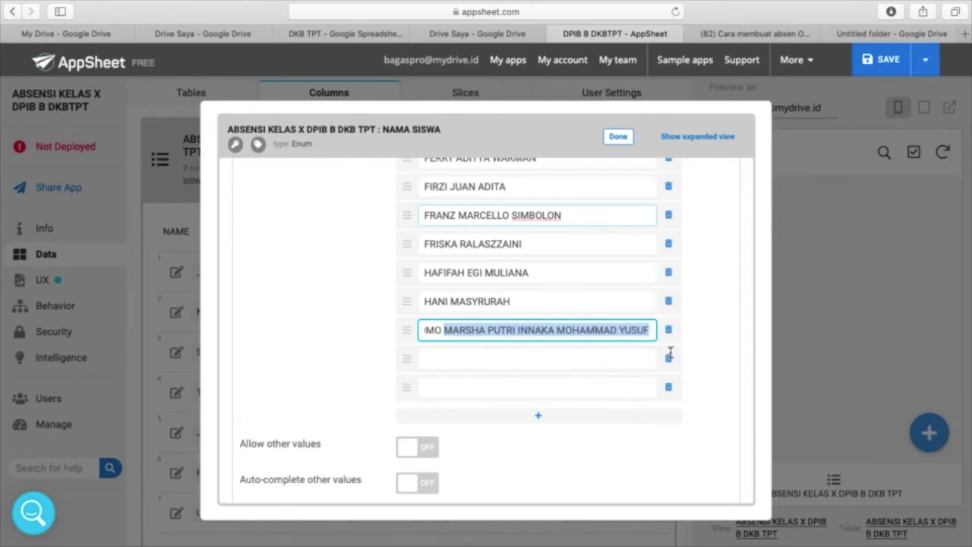
pyautogui.press('BackSpace')
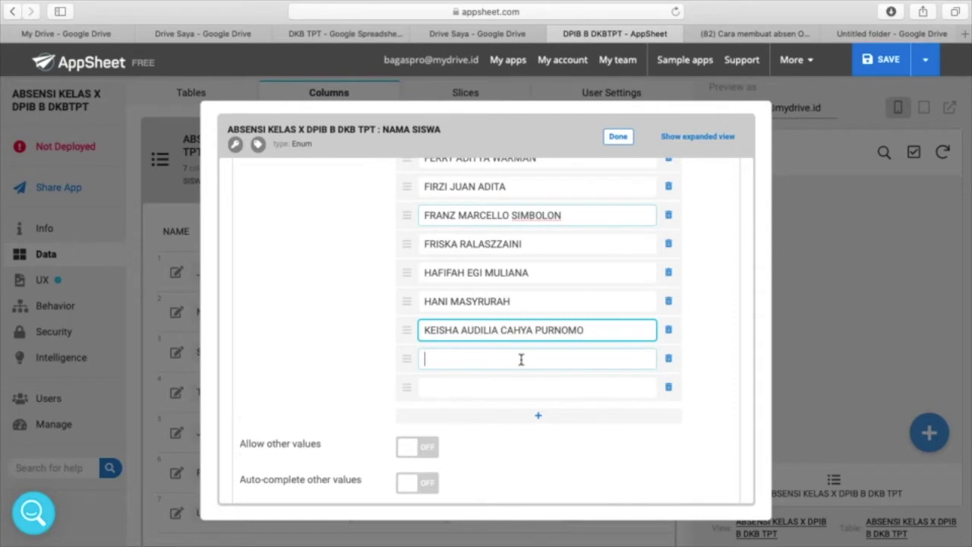
pyautogui.press('super+v')
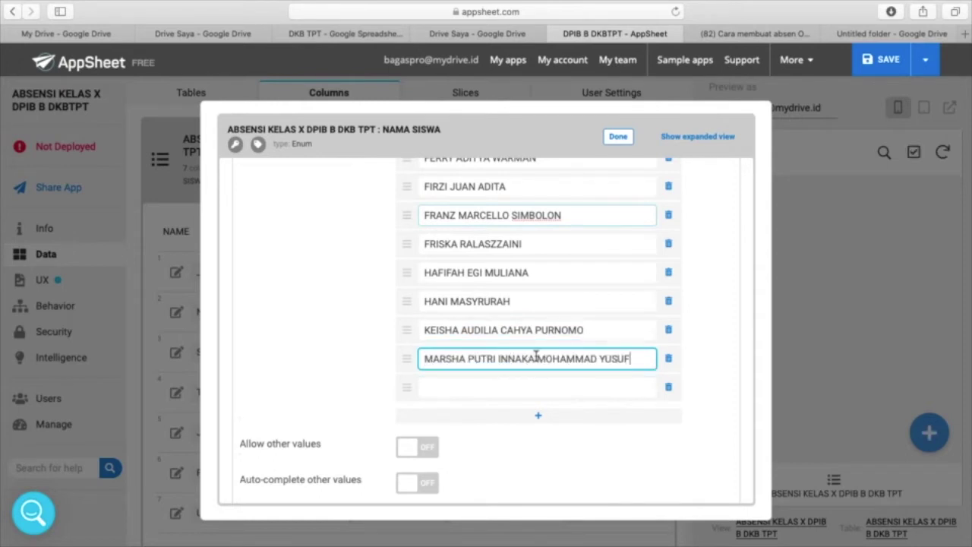
pyautogui.moveTo(536, 357); pyautogui.dragTo(636, 364)
pyautogui.press('super+x')
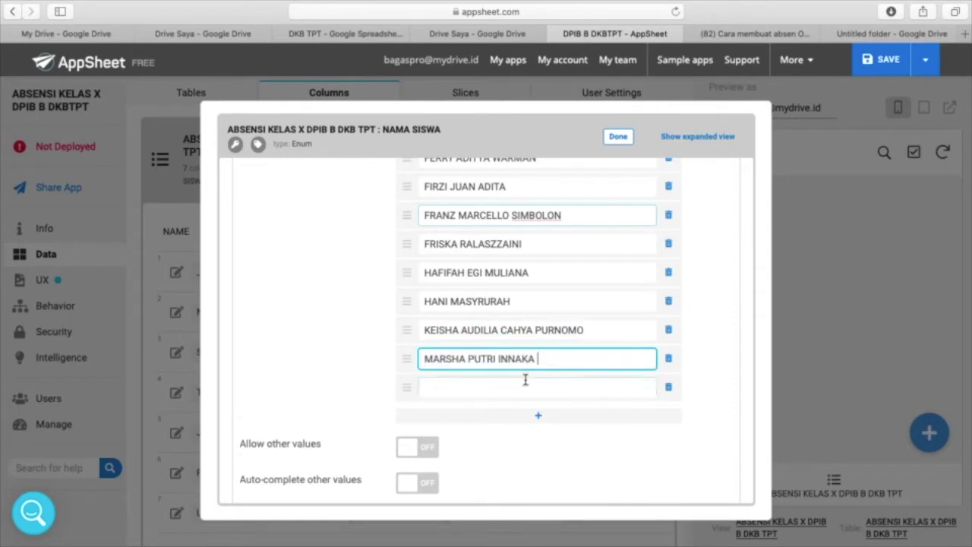
pyautogui.click(521, 388)
pyautogui.press('super+v')
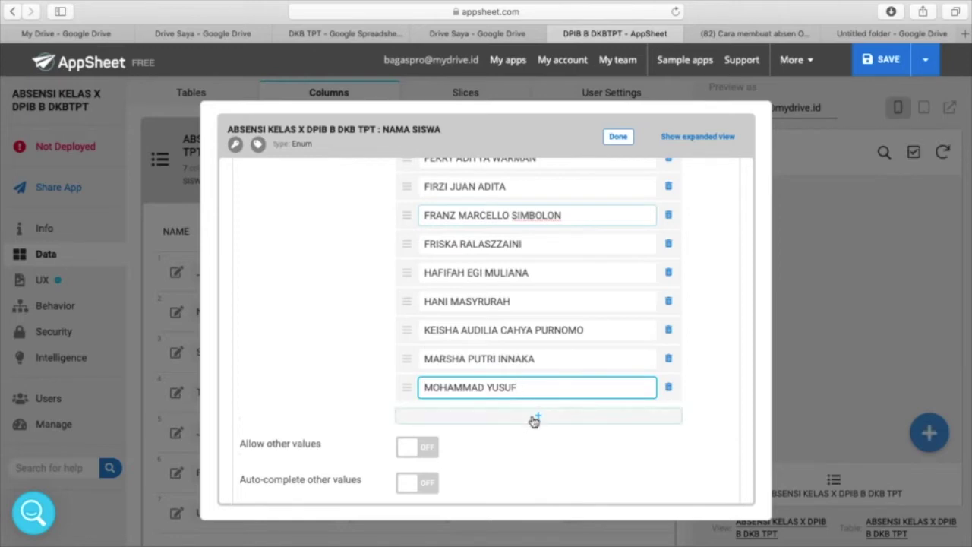
pyautogui.click(534, 418)
pyautogui.click(540, 445)
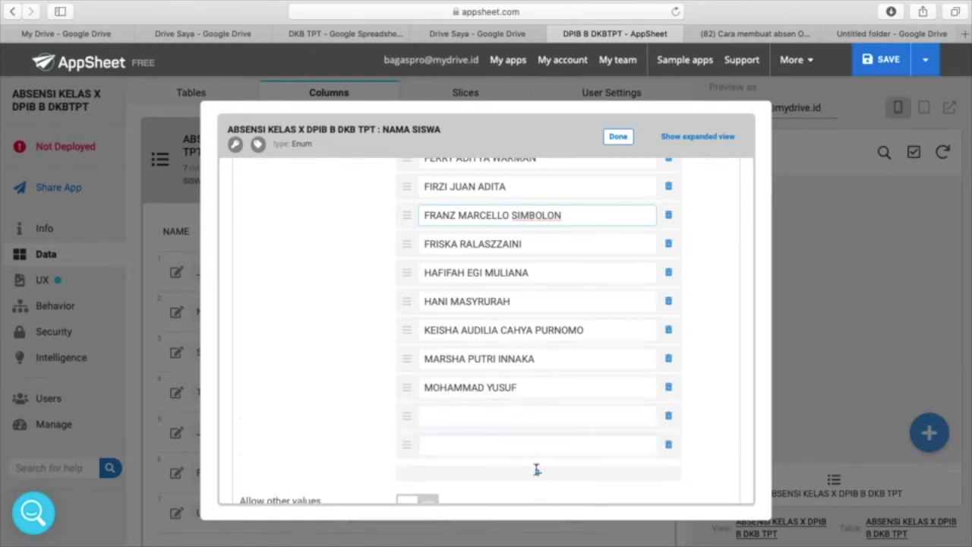
pyautogui.click(539, 472)
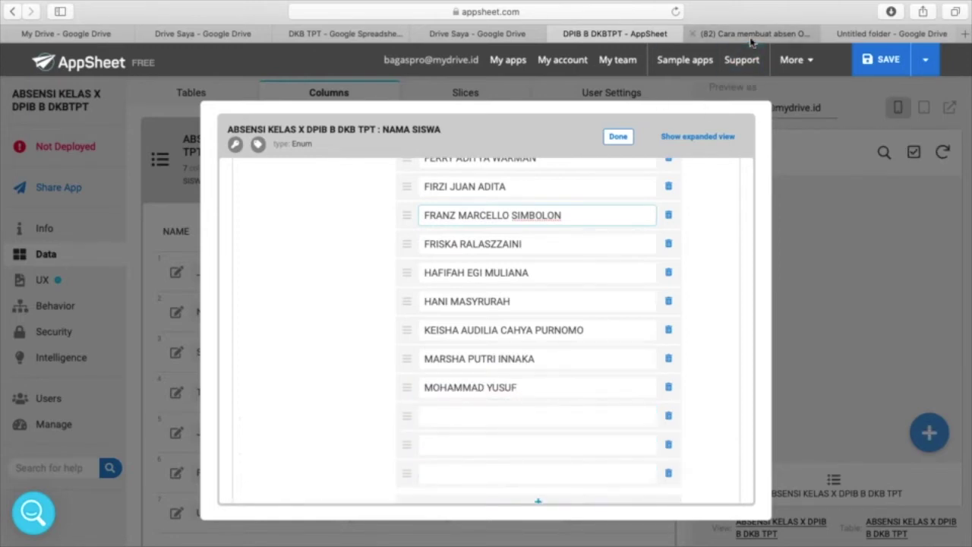
pyautogui.hotkey('ctrl', 'Up')
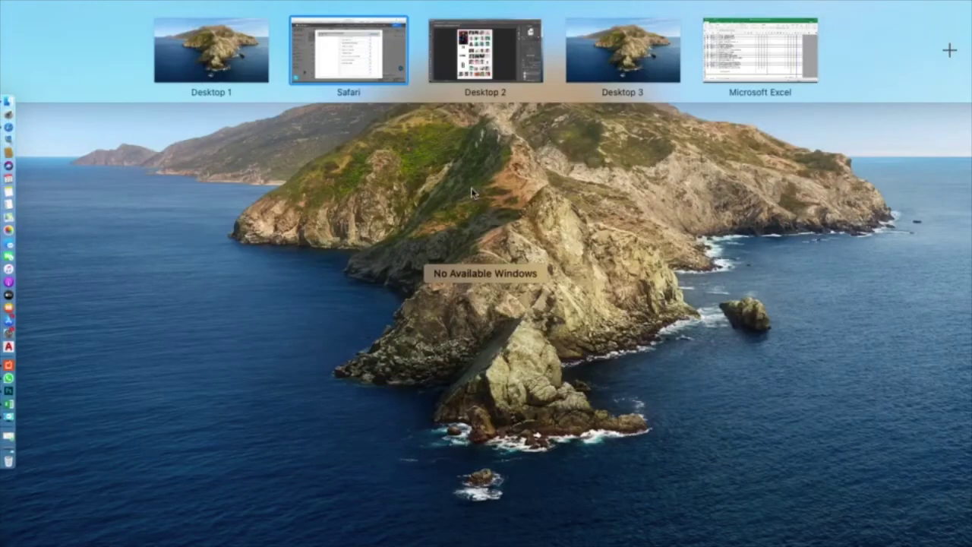
pyautogui.click(733, 60)
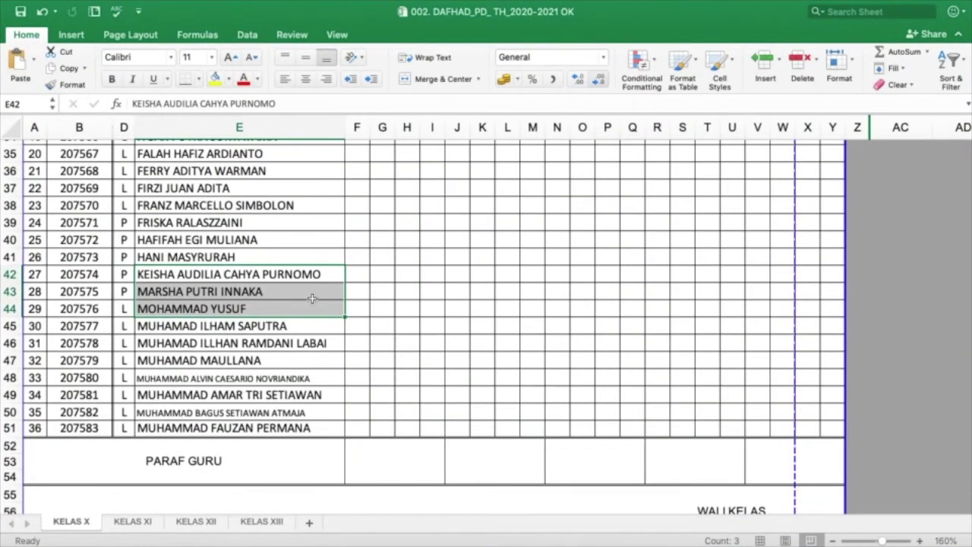
pyautogui.click(202, 327)
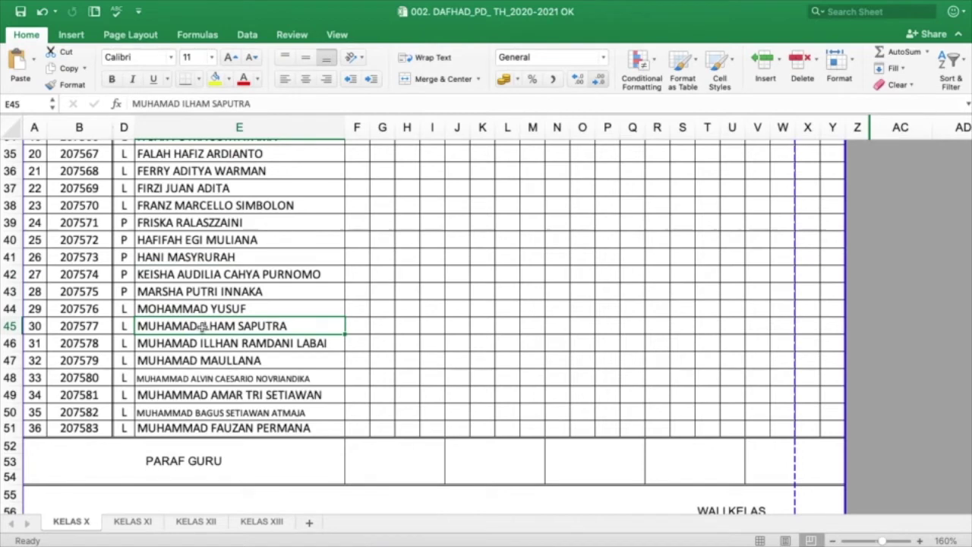
pyautogui.hotkey('shift', 'Down')
pyautogui.hotkey('shift', 'Down')
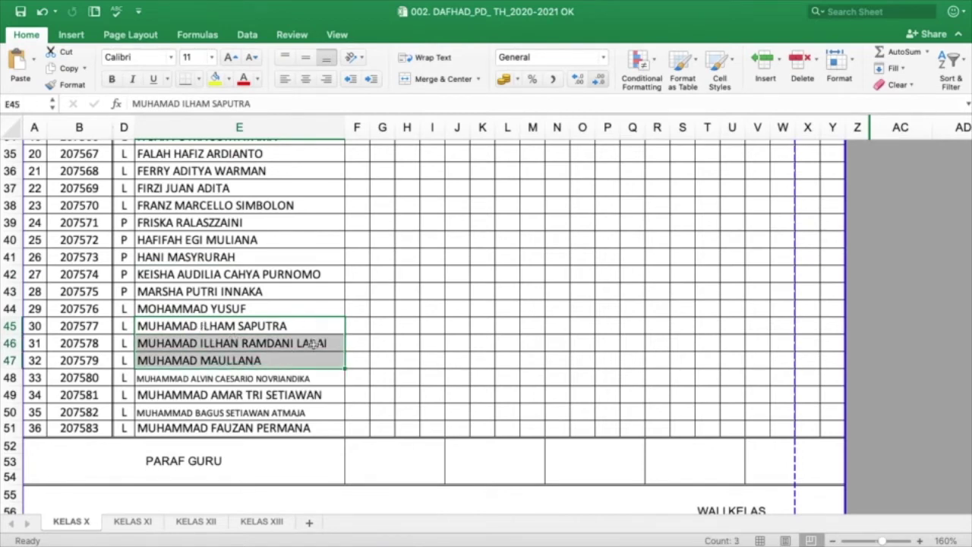
pyautogui.press('super+c')
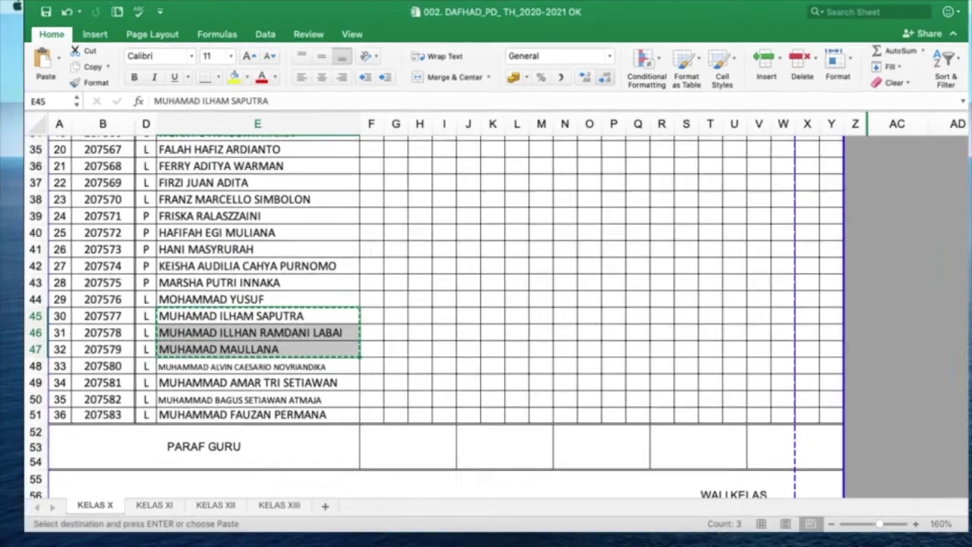
pyautogui.hotkey('ctrl', 'Up')
pyautogui.click(332, 79)
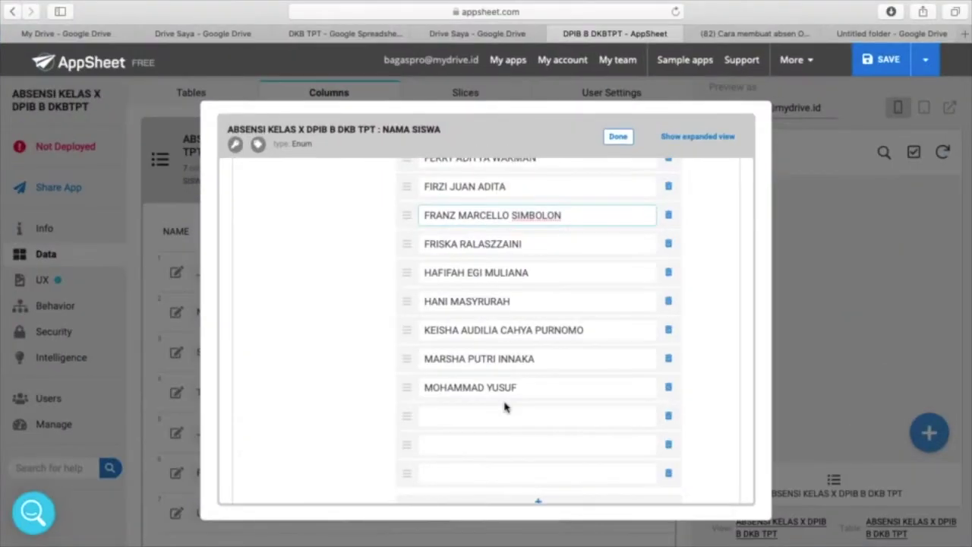
pyautogui.click(486, 417)
pyautogui.press('super+v')
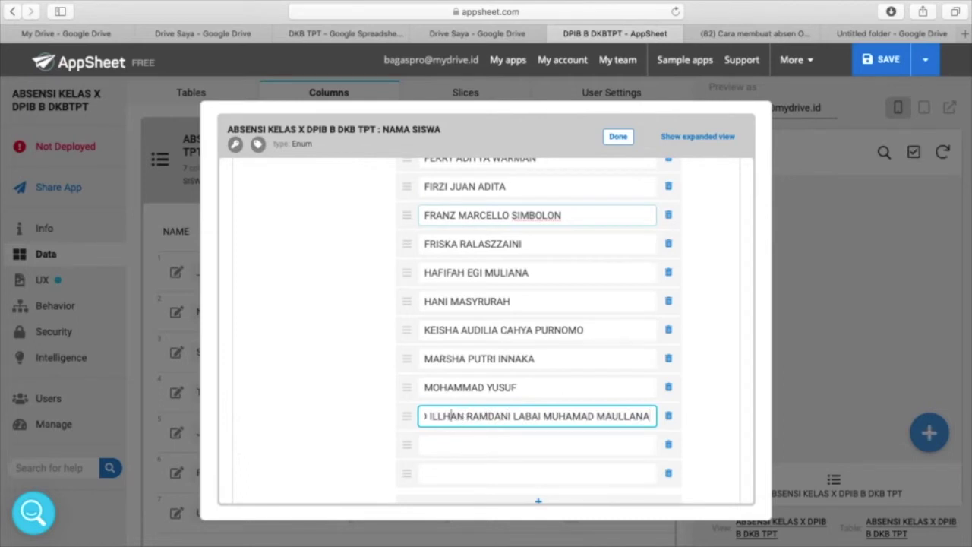
pyautogui.press('Left')
pyautogui.press('Left')
pyautogui.press('Left')
pyautogui.press('Left')
pyautogui.press('Left')
pyautogui.press('Left')
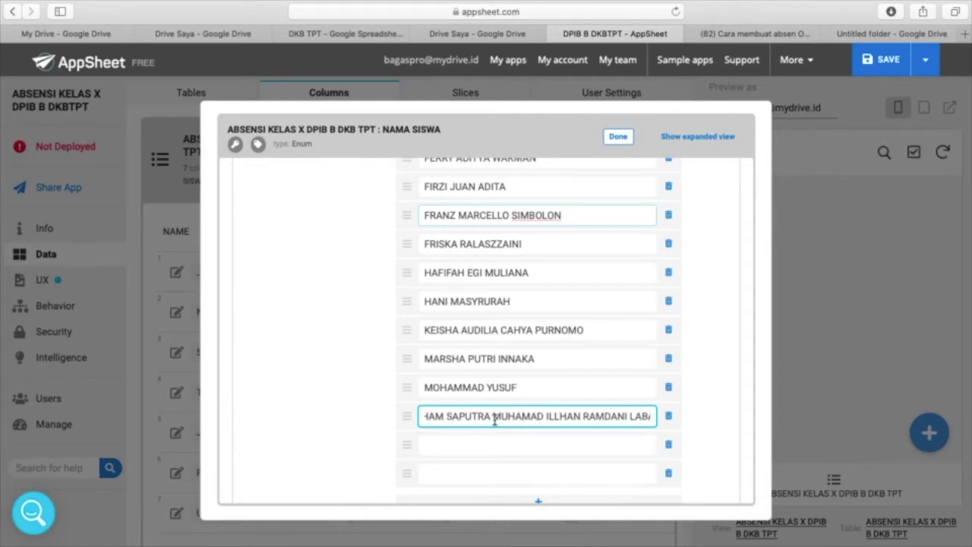
pyautogui.moveTo(496, 420); pyautogui.dragTo(784, 415)
pyautogui.press('super+x')
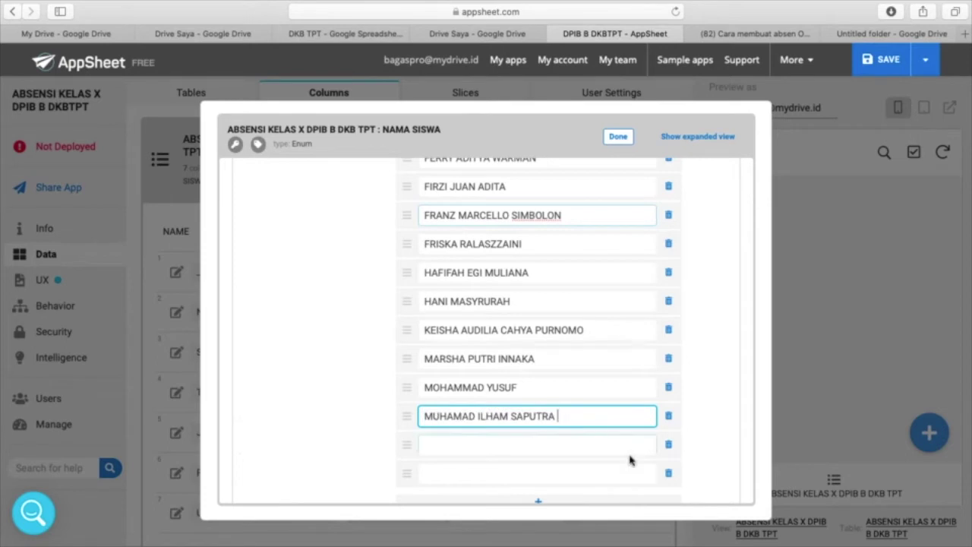
pyautogui.click(601, 440)
pyautogui.press('super+v')
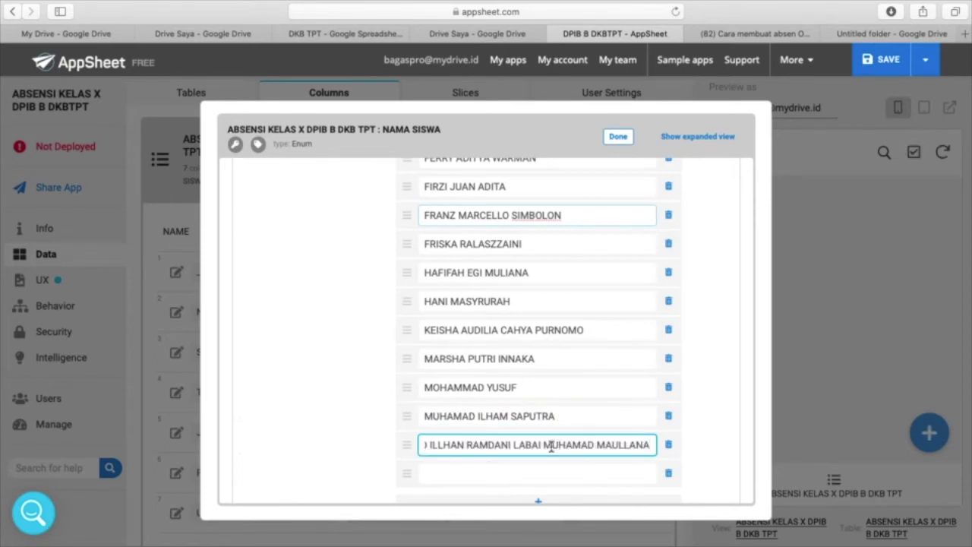
pyautogui.moveTo(544, 445); pyautogui.dragTo(789, 450)
pyautogui.press('super+x')
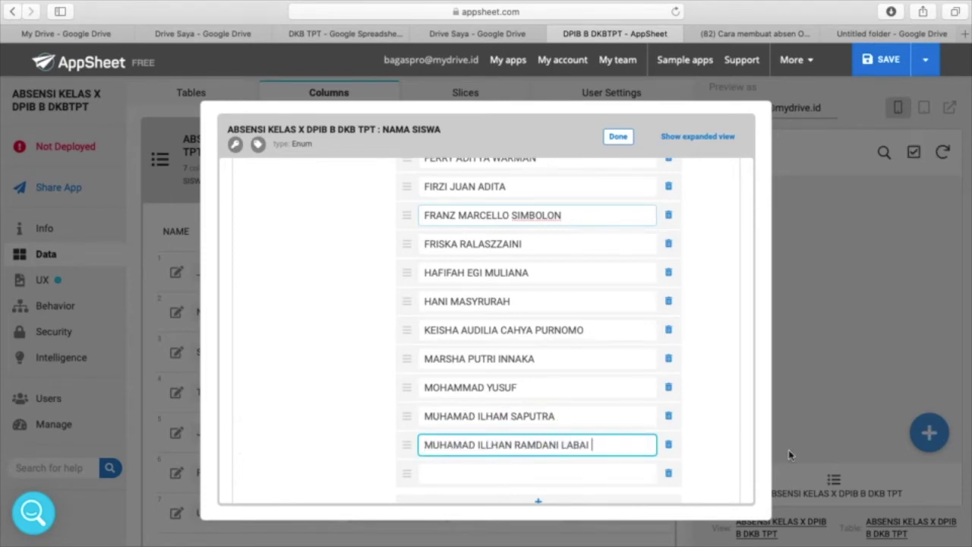
pyautogui.click(620, 474)
pyautogui.press('super+v')
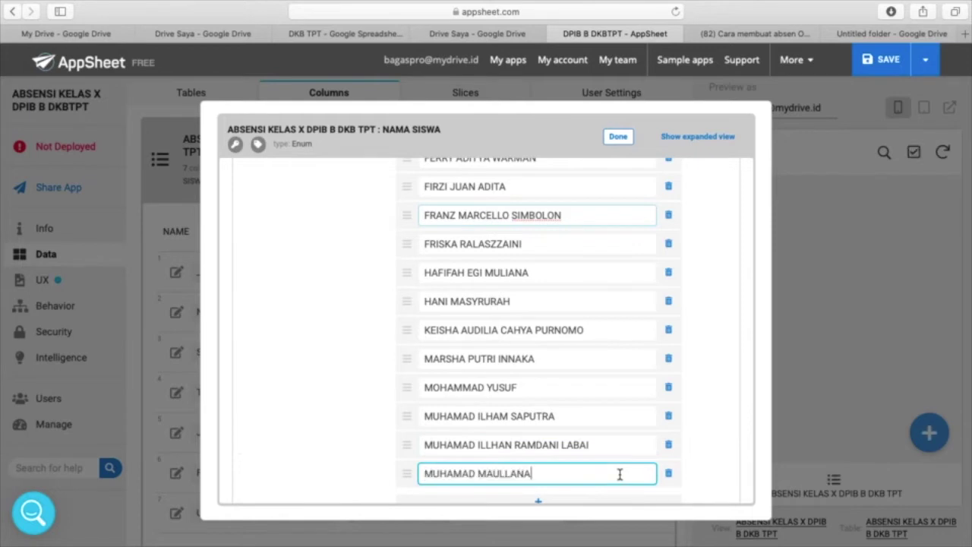
# - Add three empty option rows, then check the tutorial video tab
pyautogui.scroll(-3, 619, 474)
pyautogui.click(538, 408)
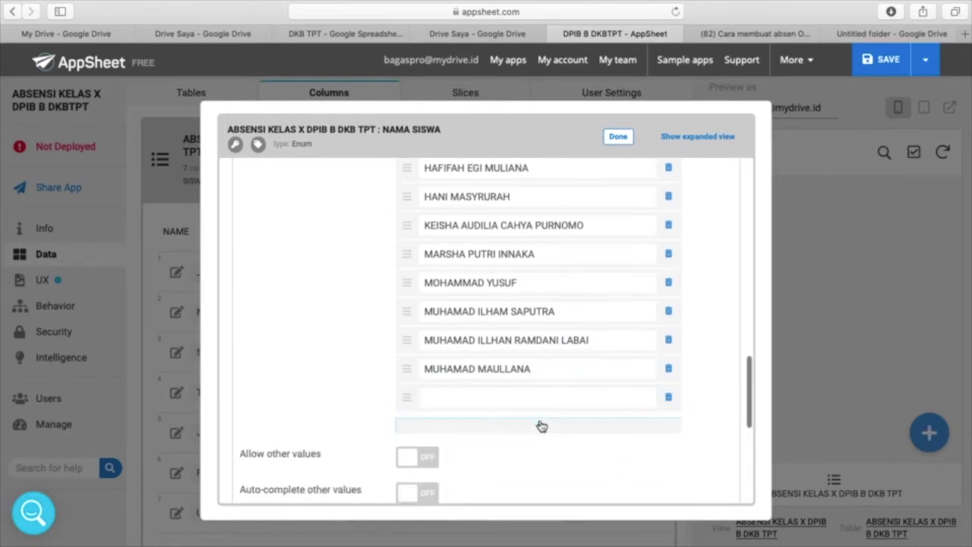
pyautogui.click(539, 424)
pyautogui.click(538, 457)
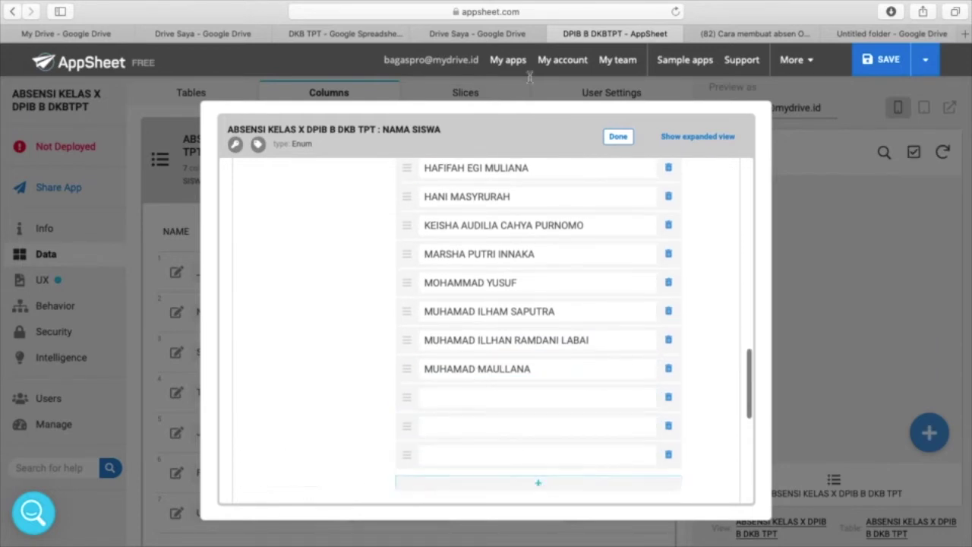
pyautogui.click(764, 34)
pyautogui.click(606, 34)
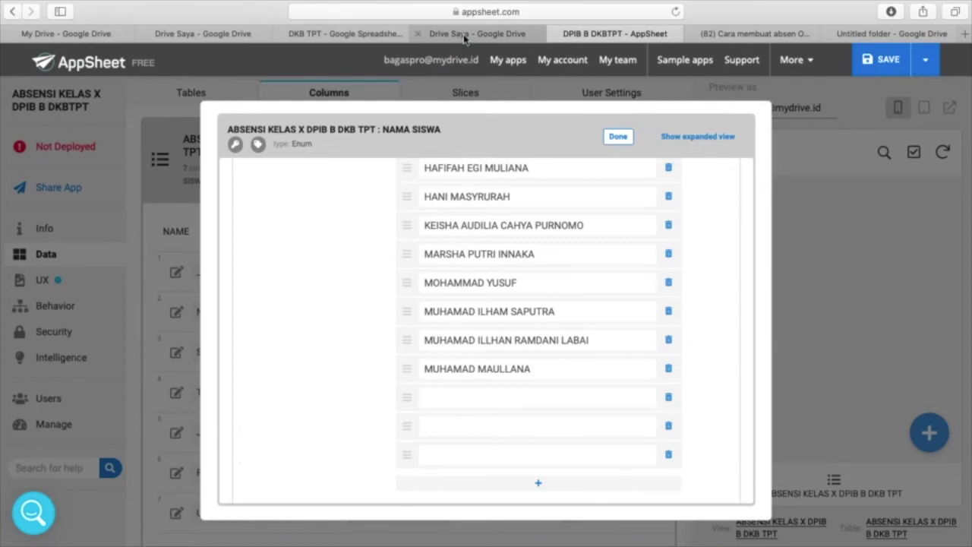
pyautogui.hotkey('ctrl', 'Up')
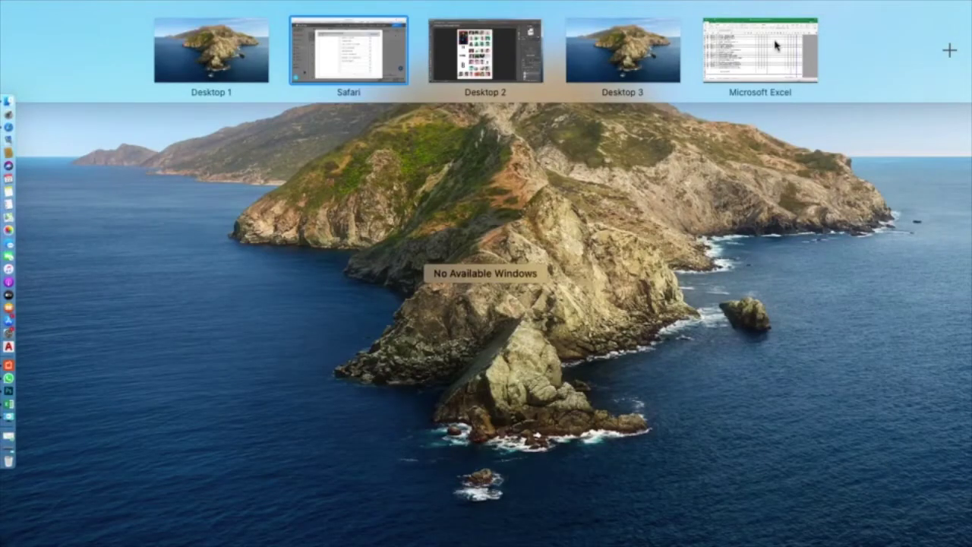
# - Copy the last four roster names in E48:E51 from Excel and return to AppSheet
pyautogui.click(776, 47)
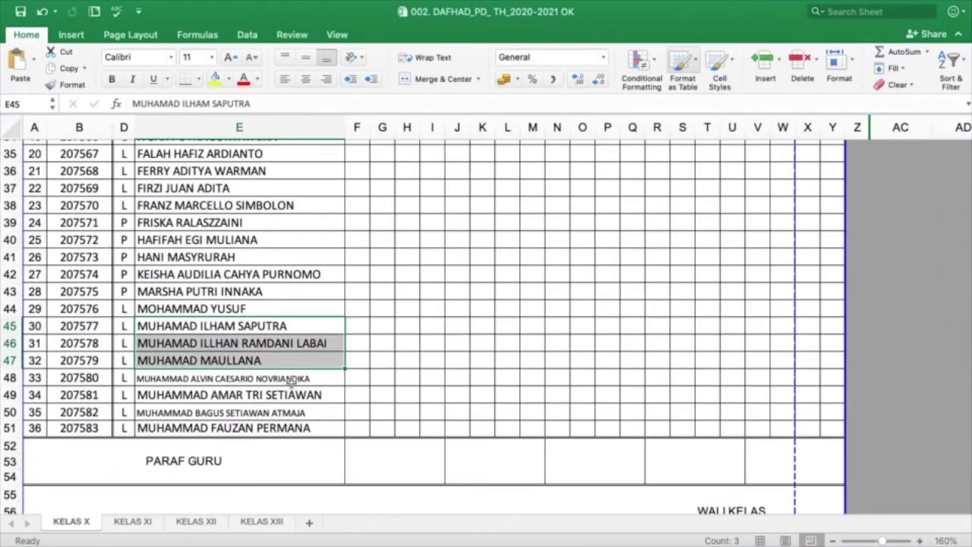
pyautogui.click(291, 378)
pyautogui.hotkey('shift', 'Down')
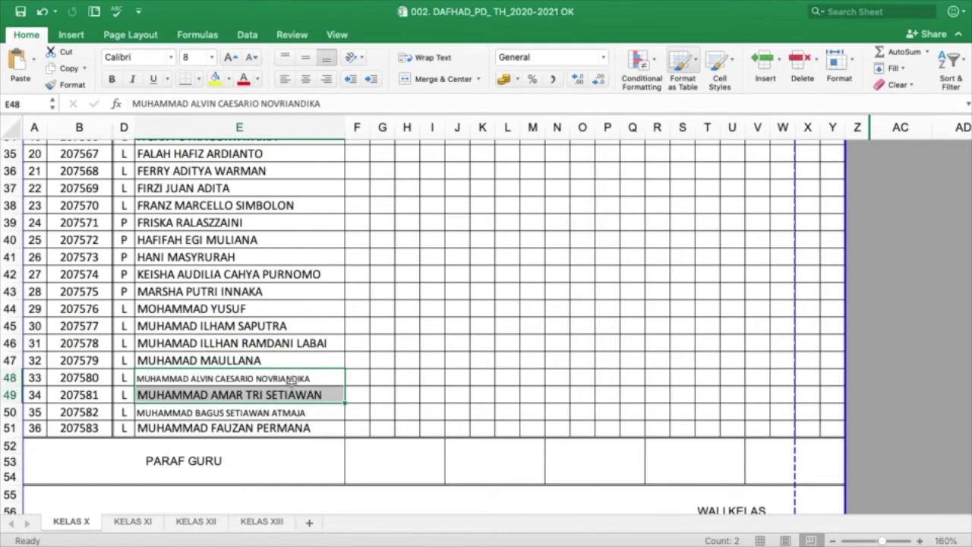
pyautogui.hotkey('shift', 'Down')
pyautogui.hotkey('shift', 'Down')
pyautogui.press('super+c')
pyautogui.hotkey('ctrl', 'Up')
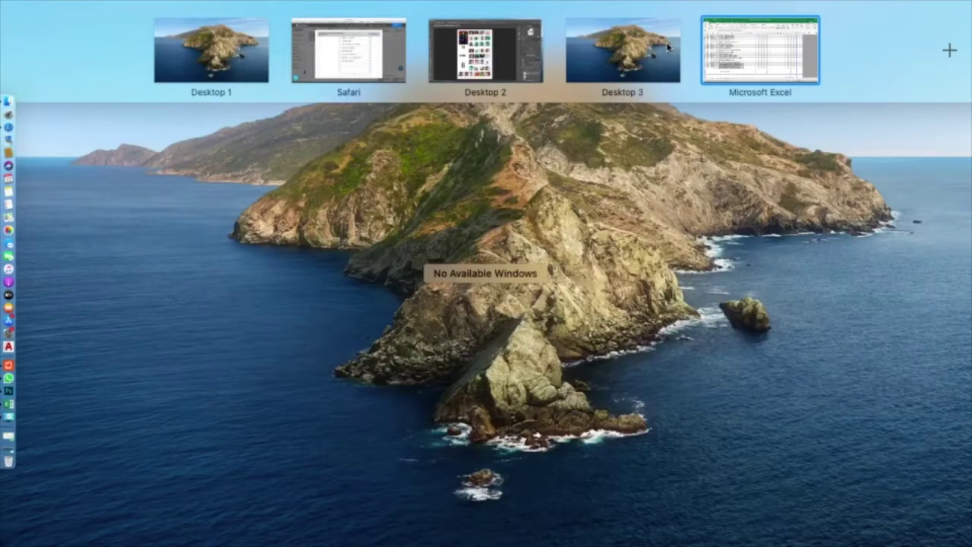
pyautogui.click(377, 55)
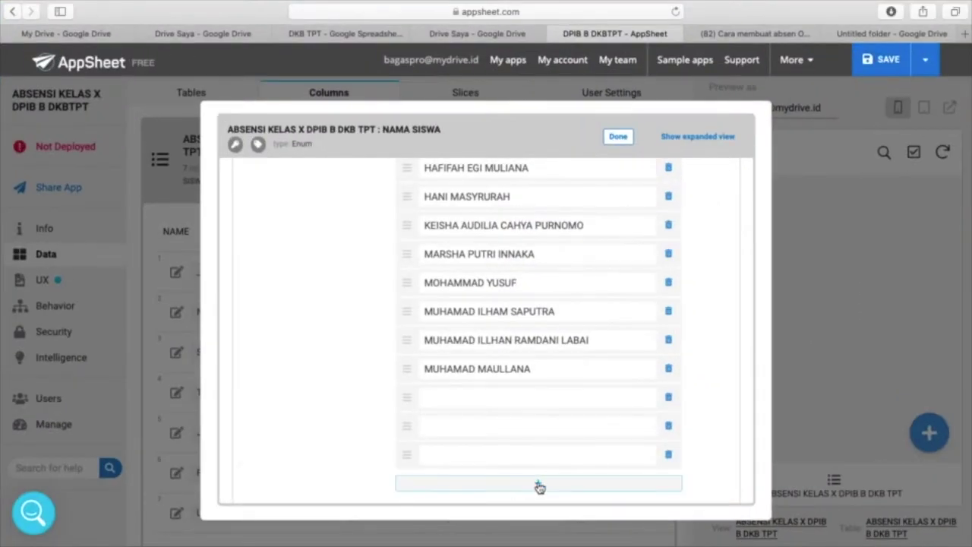
pyautogui.click(509, 397)
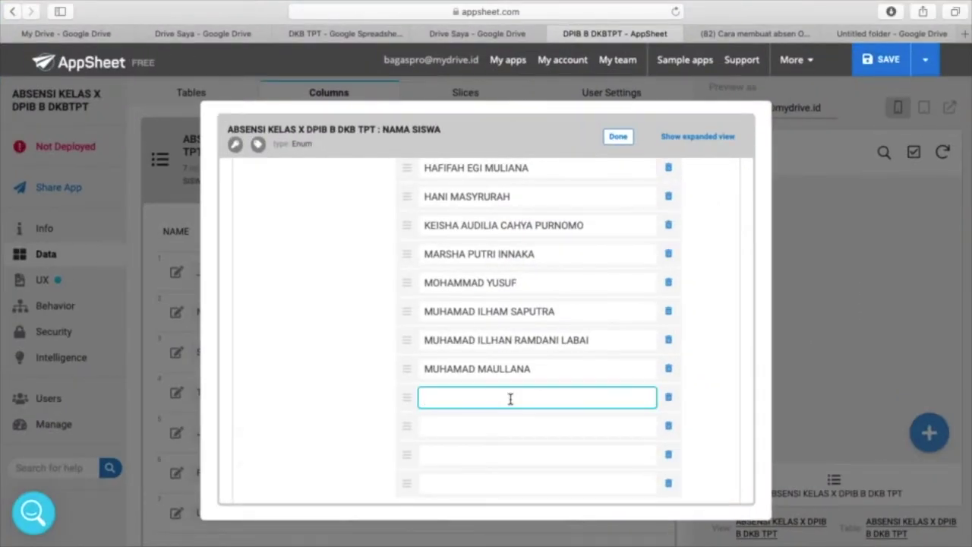
pyautogui.press('super+v')
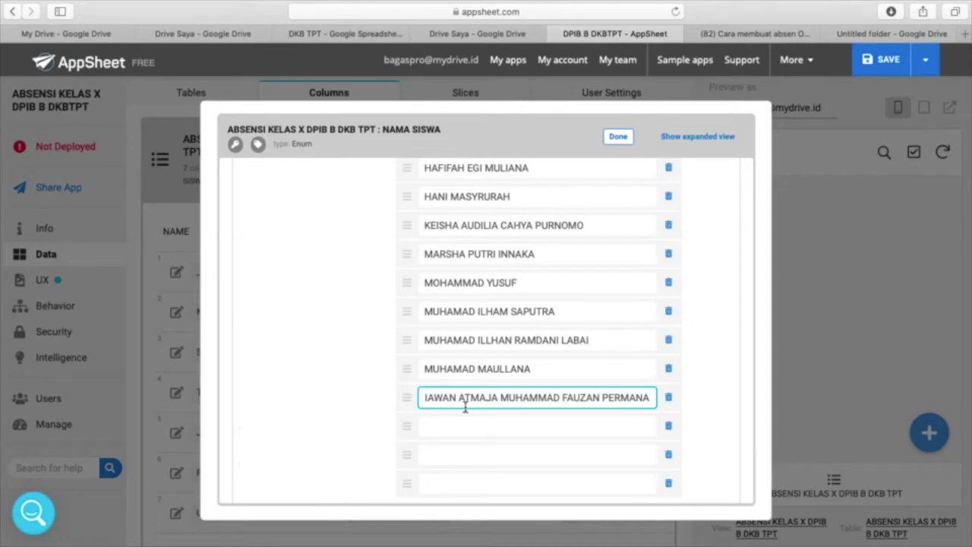
pyautogui.press('Left')
pyautogui.press('Left')
pyautogui.press('Left')
pyautogui.press('Left')
pyautogui.press('Left')
pyautogui.press('Left')
pyautogui.press('Left')
pyautogui.press('Left')
pyautogui.press('Left')
pyautogui.press('Left')
pyautogui.press('Left')
pyautogui.press('Left')
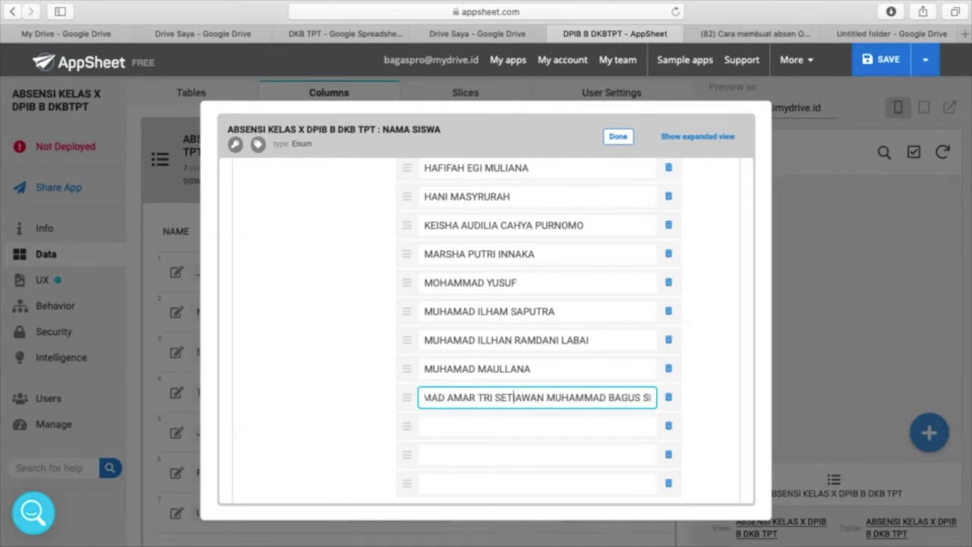
pyautogui.press('Left')
pyautogui.press('Left')
pyautogui.press('Left')
pyautogui.press('Left')
pyautogui.press('Left')
pyautogui.press('Left')
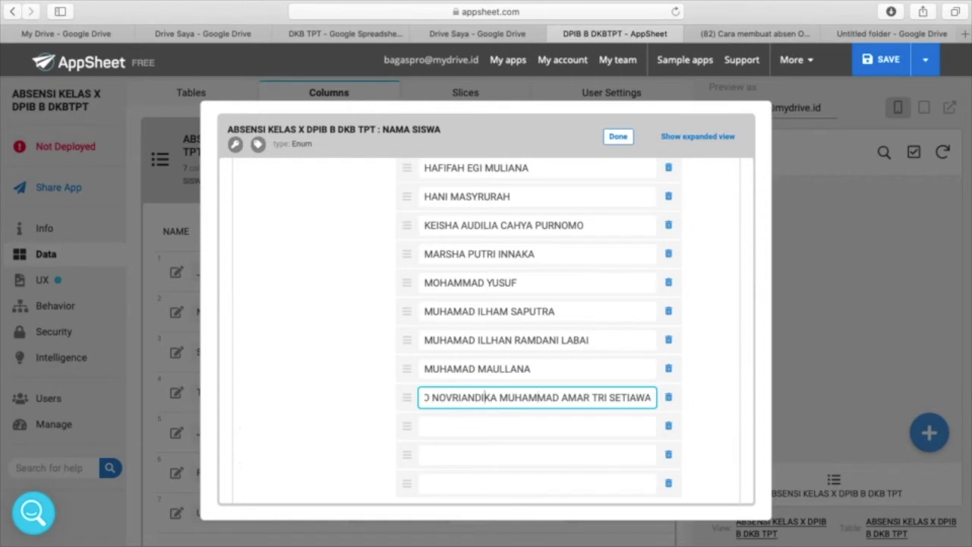
pyautogui.press('Left')
pyautogui.press('Left')
pyautogui.press('Left')
pyautogui.press('Left')
pyautogui.press('Left')
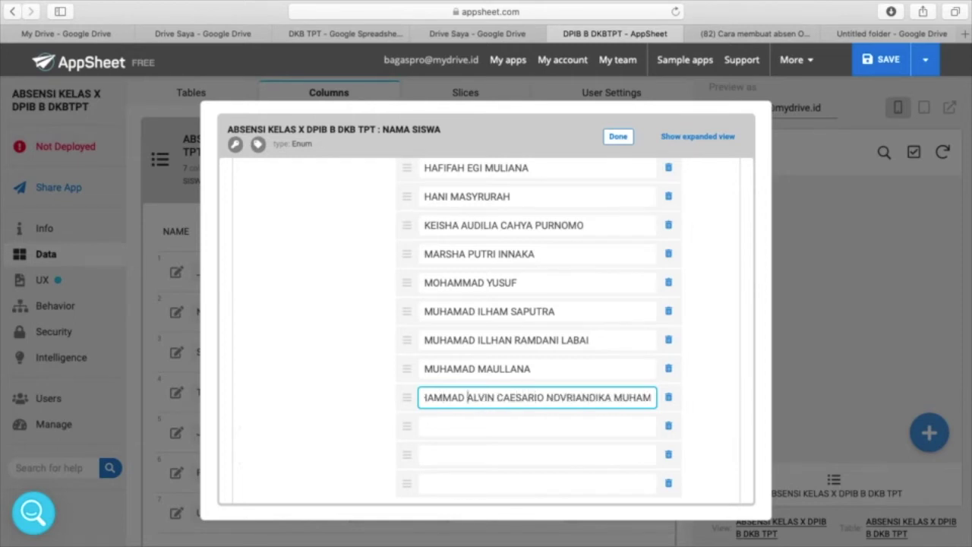
pyautogui.press('Left')
pyautogui.press('Left')
pyautogui.press('Left')
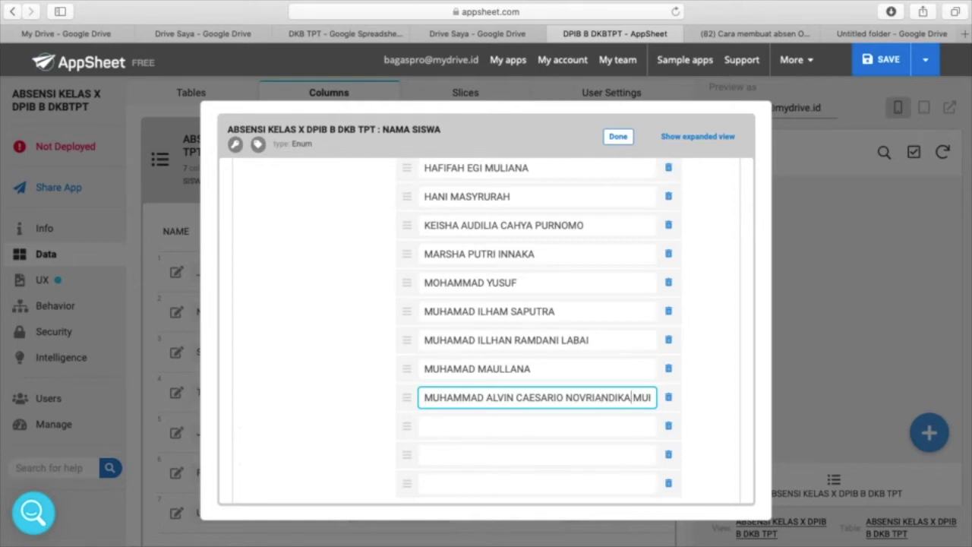
pyautogui.press('Right')
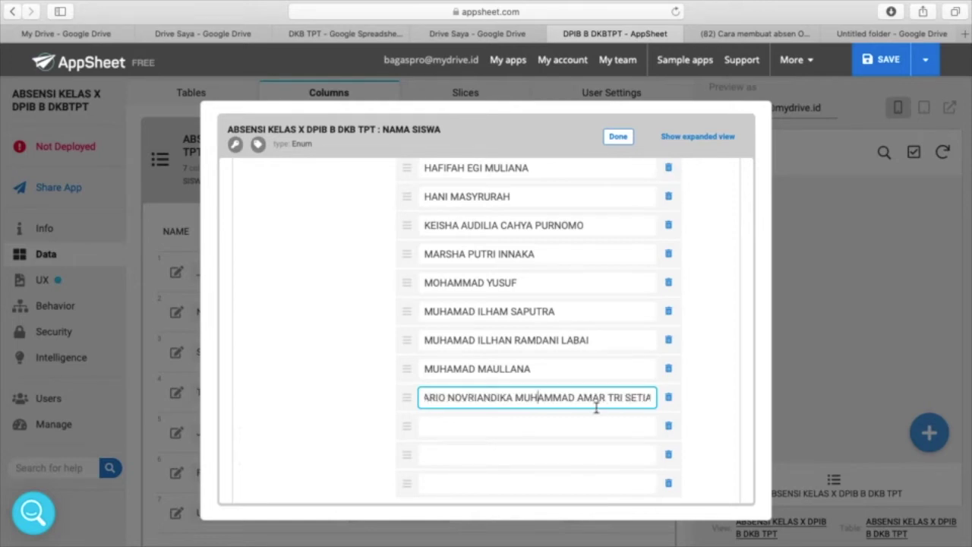
pyautogui.moveTo(516, 403); pyautogui.dragTo(779, 393)
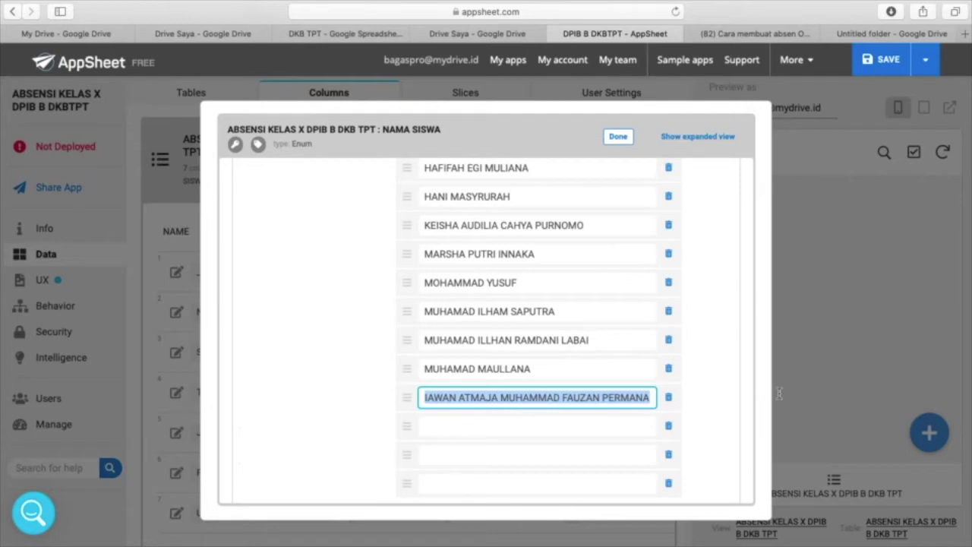
pyautogui.press('super+x')
pyautogui.click(579, 427)
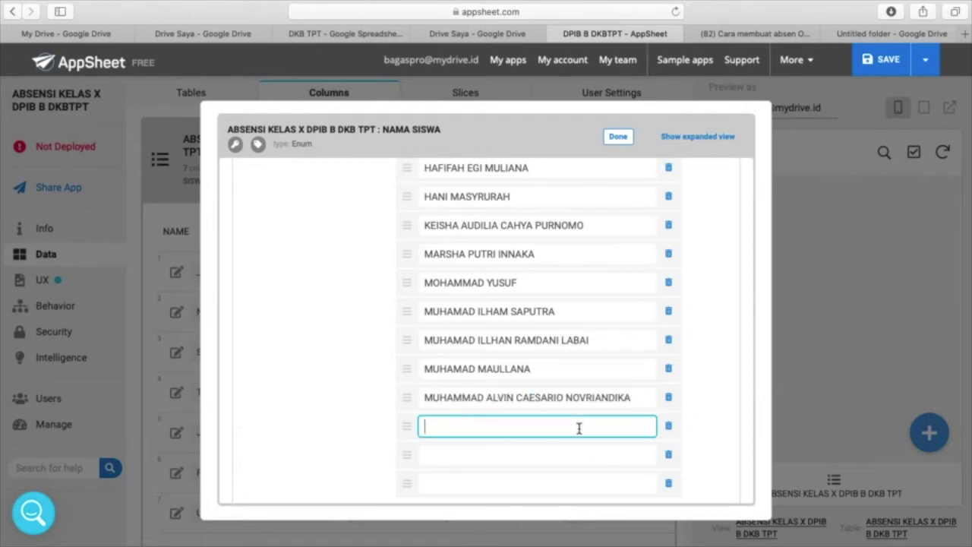
pyautogui.press('super+v')
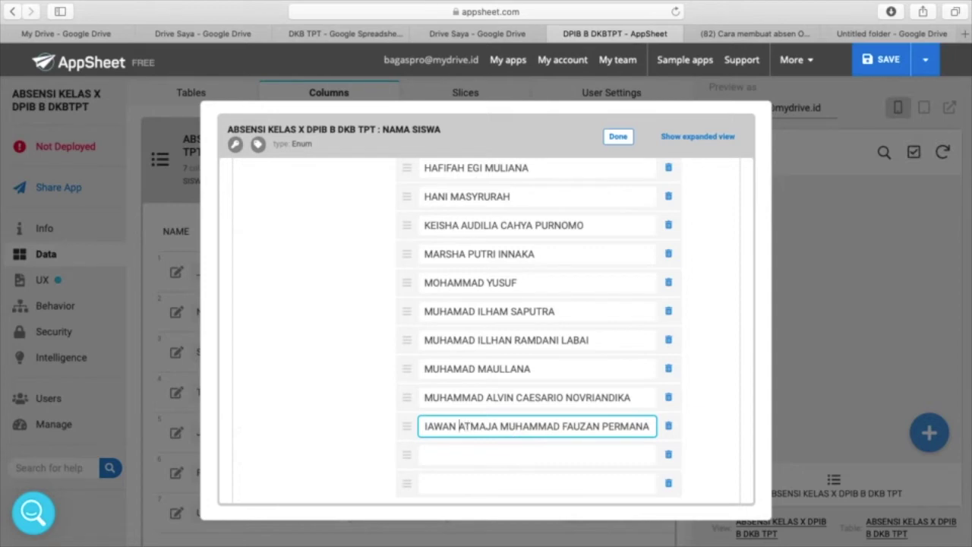
pyautogui.press('Left')
pyautogui.press('Left')
pyautogui.press('Left')
pyautogui.press('Left')
pyautogui.press('Left')
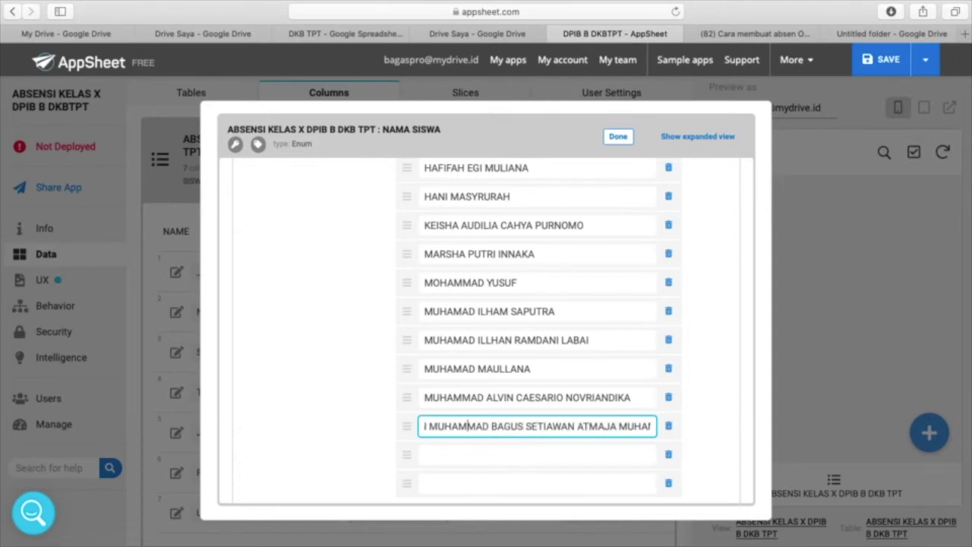
pyautogui.press('Left')
pyautogui.press('Left')
pyautogui.press('Left')
pyautogui.press('Left')
pyautogui.press('Left')
pyautogui.press('Left')
pyautogui.press('Left')
pyautogui.press('Left')
pyautogui.press('Left')
pyautogui.press('Left')
pyautogui.press('Left')
pyautogui.press('Left')
pyautogui.press('Left')
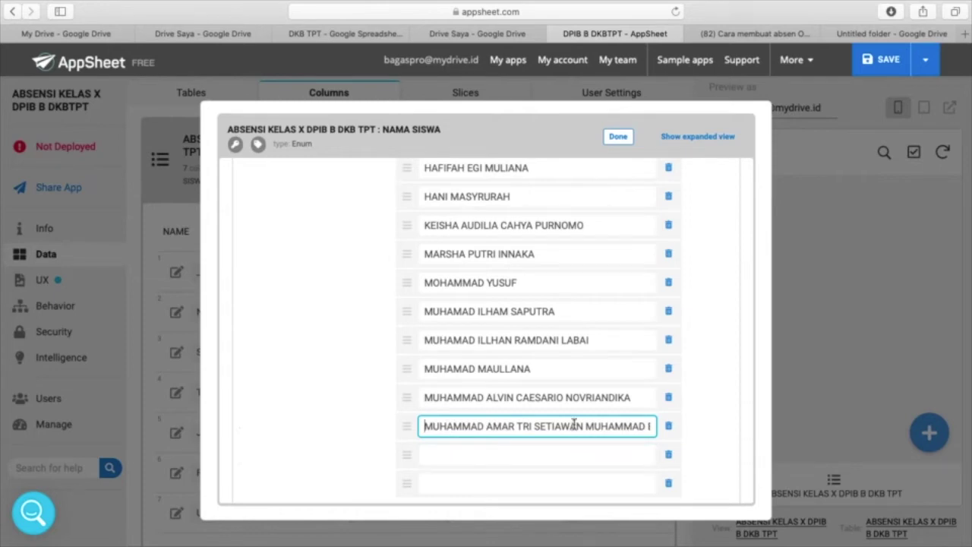
pyautogui.moveTo(587, 420); pyautogui.dragTo(890, 479)
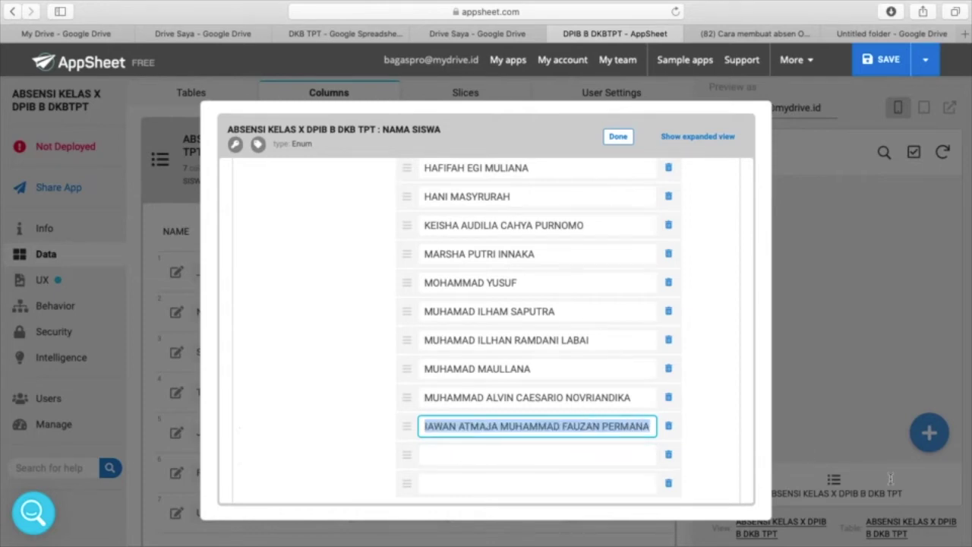
pyautogui.press('BackSpace')
pyautogui.click(601, 456)
pyautogui.hotkey('ctrl', 'v')
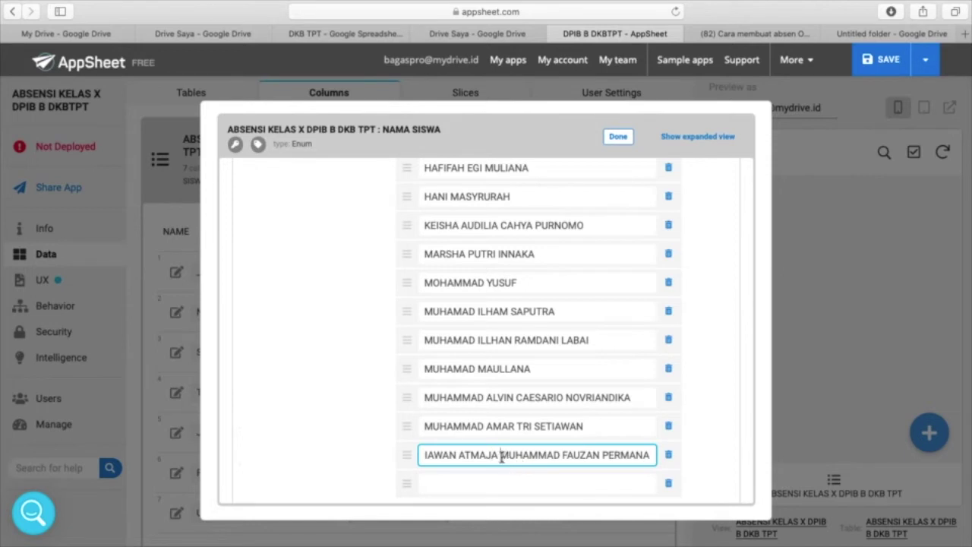
pyautogui.moveTo(501, 457); pyautogui.dragTo(819, 467)
pyautogui.press('super+x')
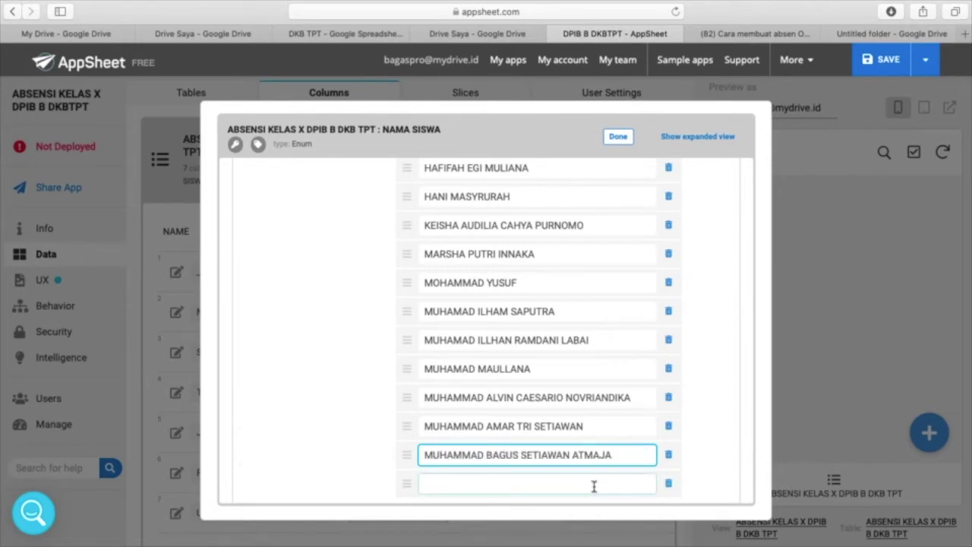
pyautogui.click(594, 486)
pyautogui.press('super+v')
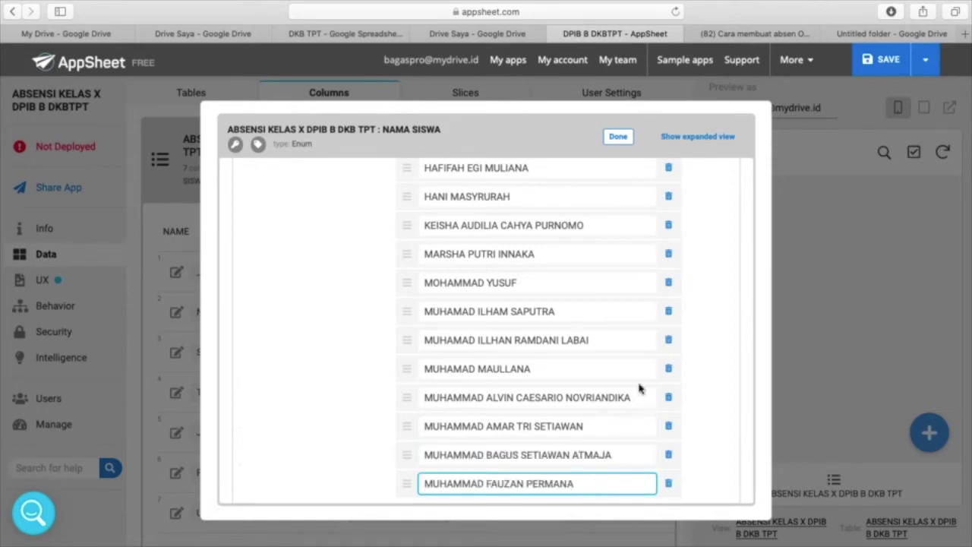
pyautogui.scroll(-2, 645, 387)
pyautogui.scroll(-2, 646, 387)
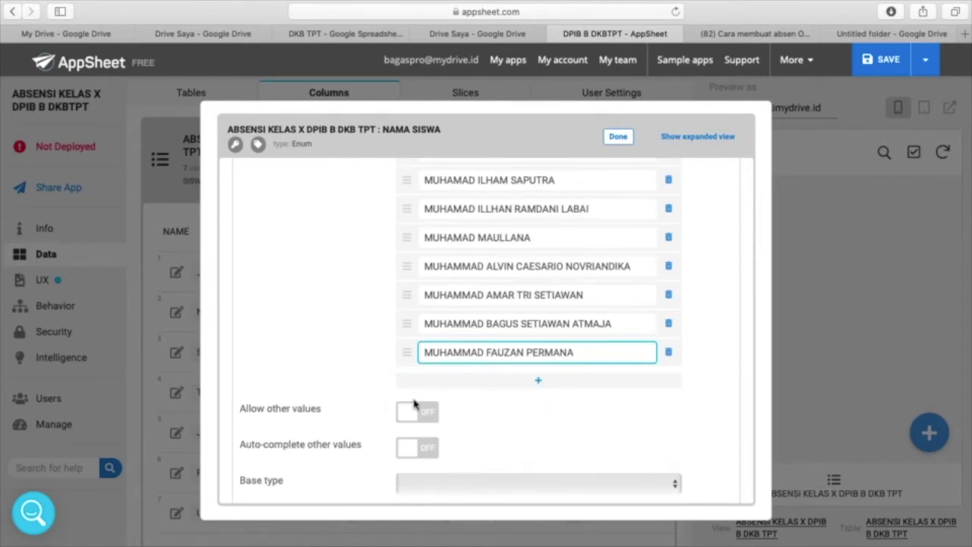
pyautogui.scroll(-2, 414, 406)
pyautogui.scroll(-2, 413, 405)
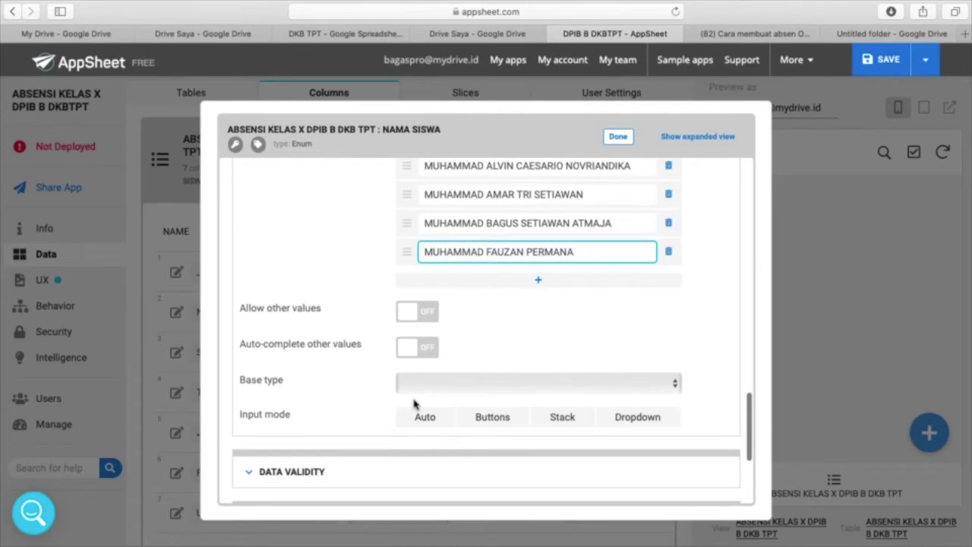
pyautogui.scroll(-3, 414, 405)
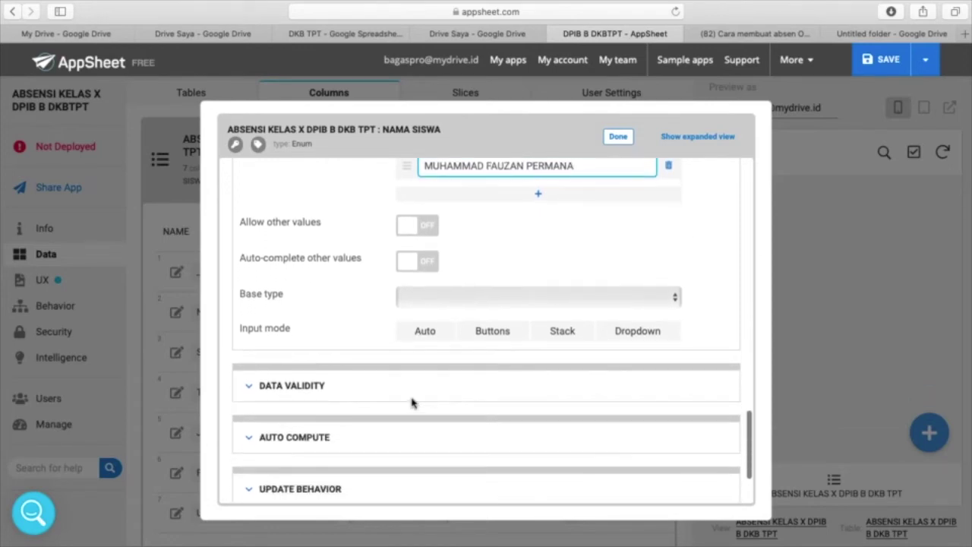
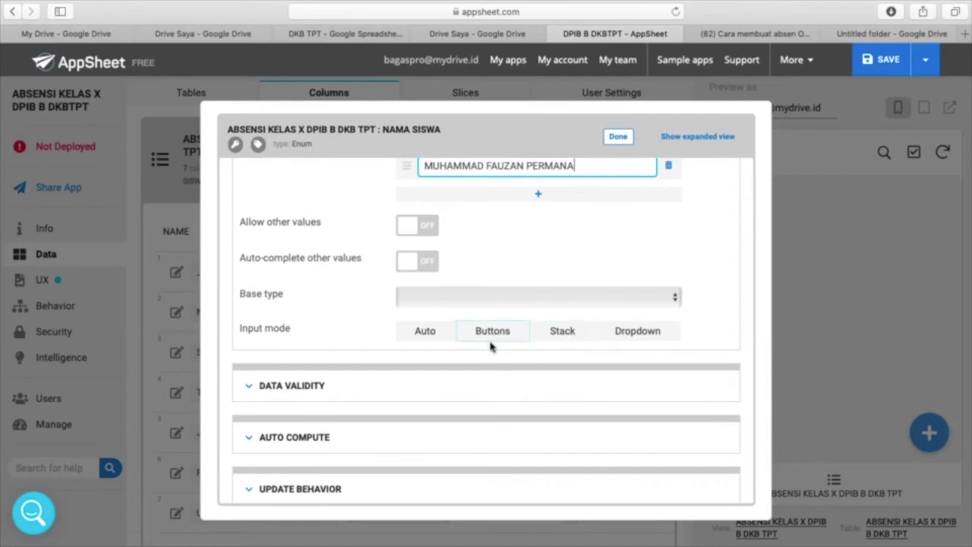
# - Switch the NAMA SISWA column's input mode to Dropdown and close its settings
pyautogui.click(643, 336)
pyautogui.moveTo(495, 126); pyautogui.dragTo(375, 124)
pyautogui.press('Escape')
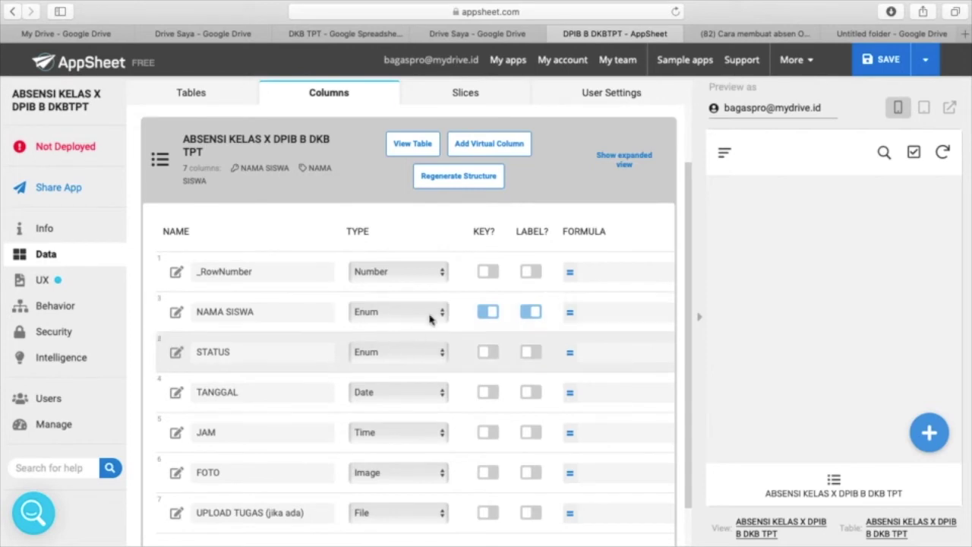
pyautogui.click(176, 314)
pyautogui.scroll(-5, 586, 372)
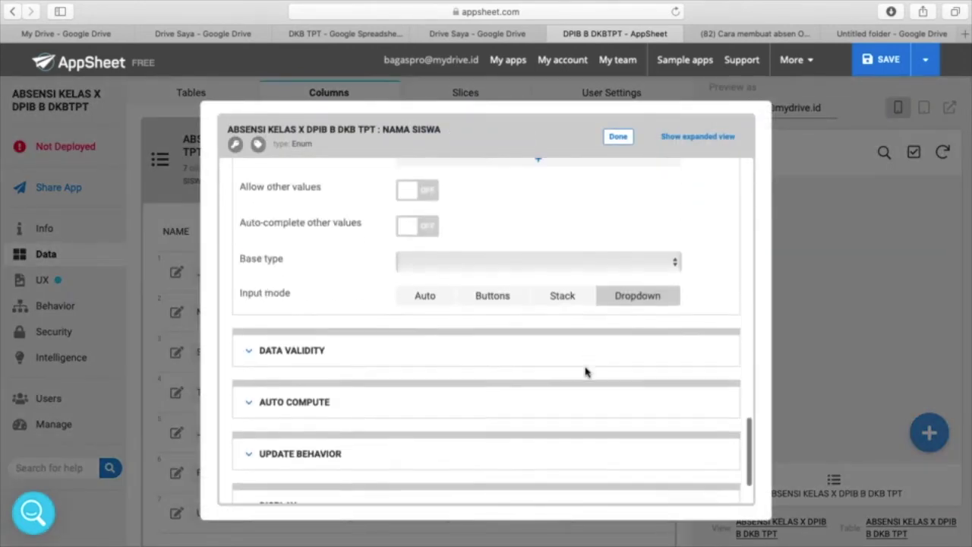
pyautogui.scroll(-2, 586, 371)
pyautogui.scroll(5, 597, 337)
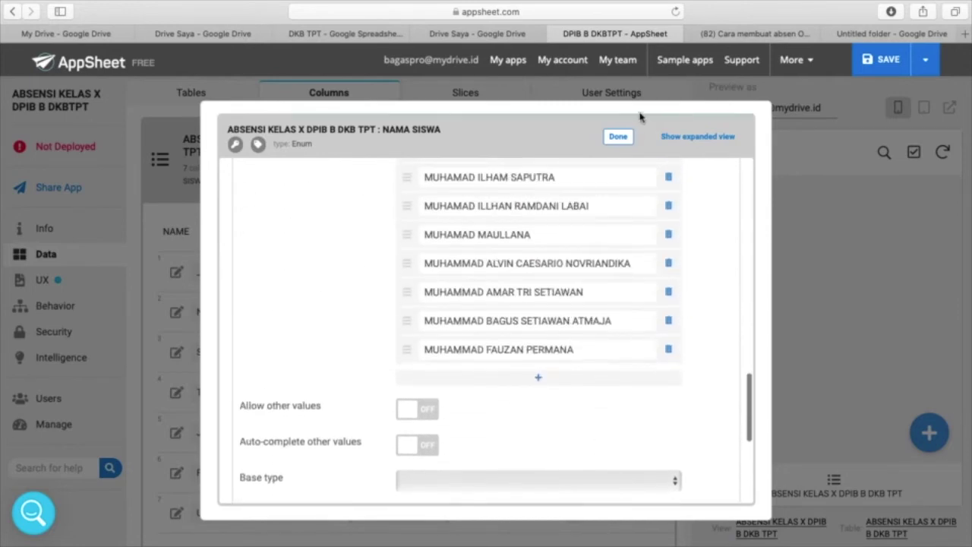
pyautogui.click(618, 137)
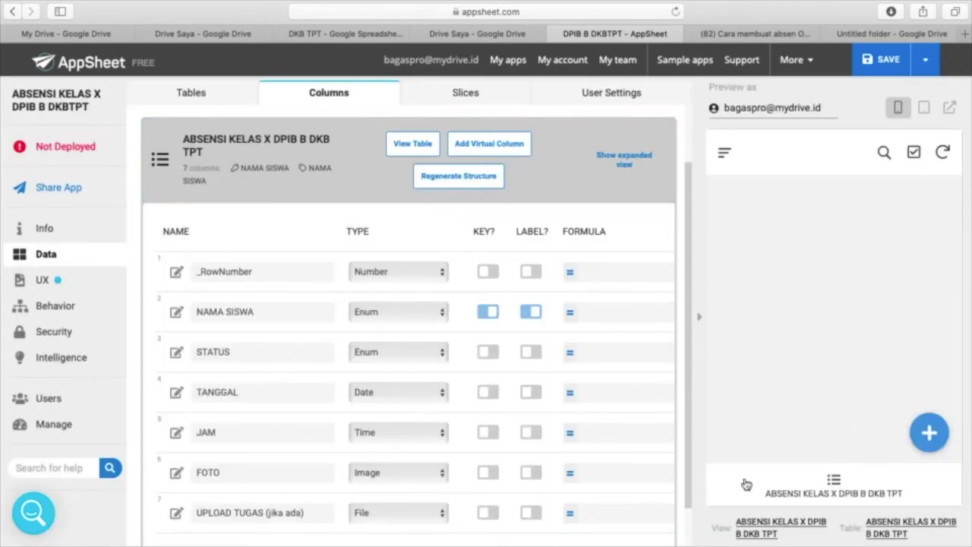
# - Keep STATUS as an Enum column and add HADIR as its first allowed value
pyautogui.scroll(-1, 475, 341)
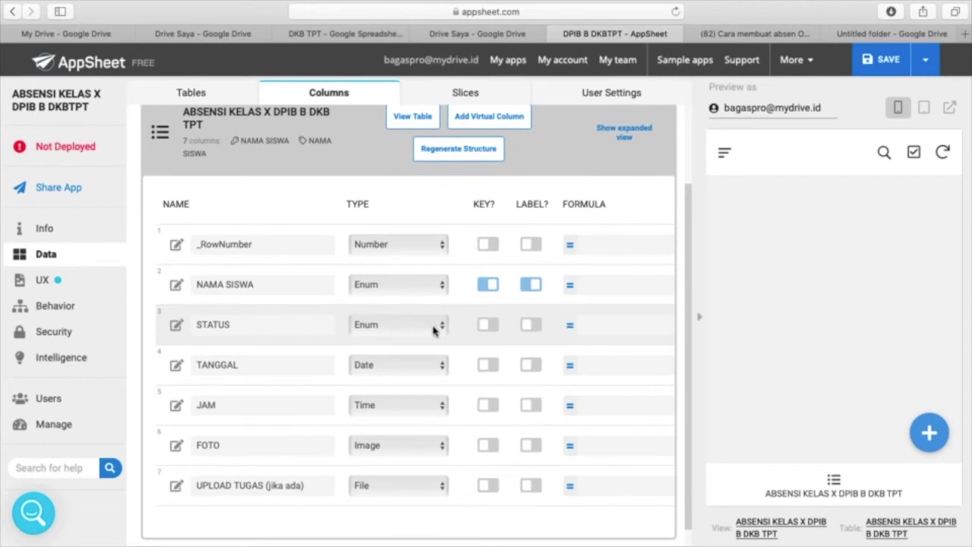
pyautogui.click(442, 325)
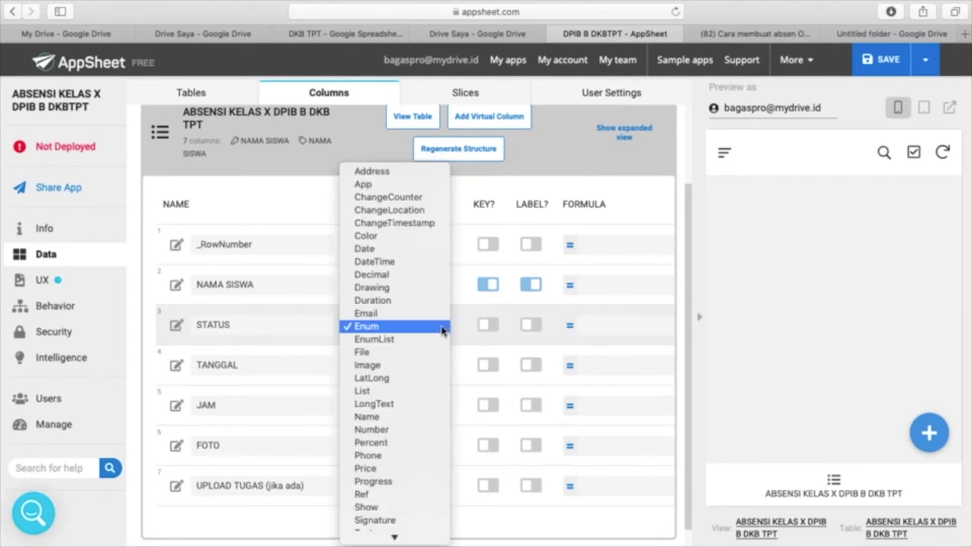
pyautogui.click(286, 195)
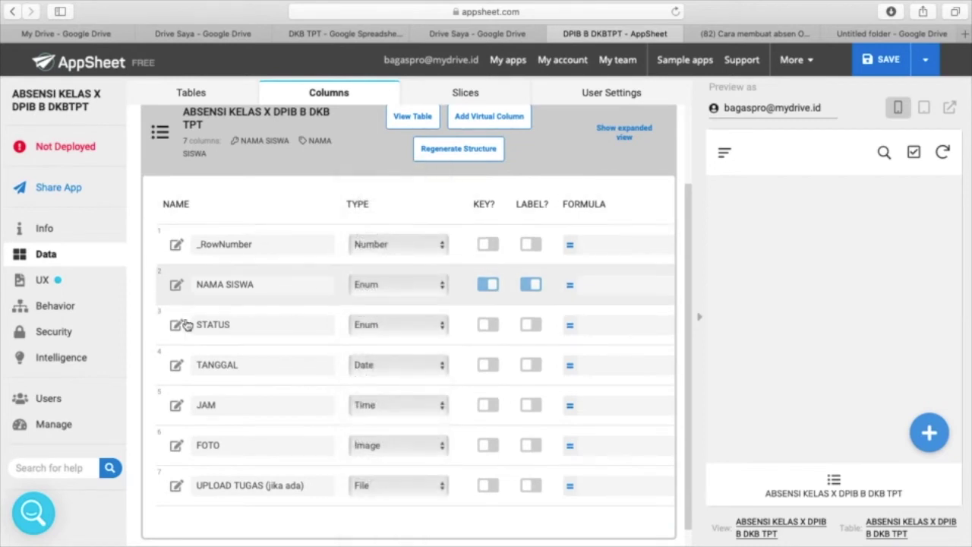
pyautogui.click(175, 326)
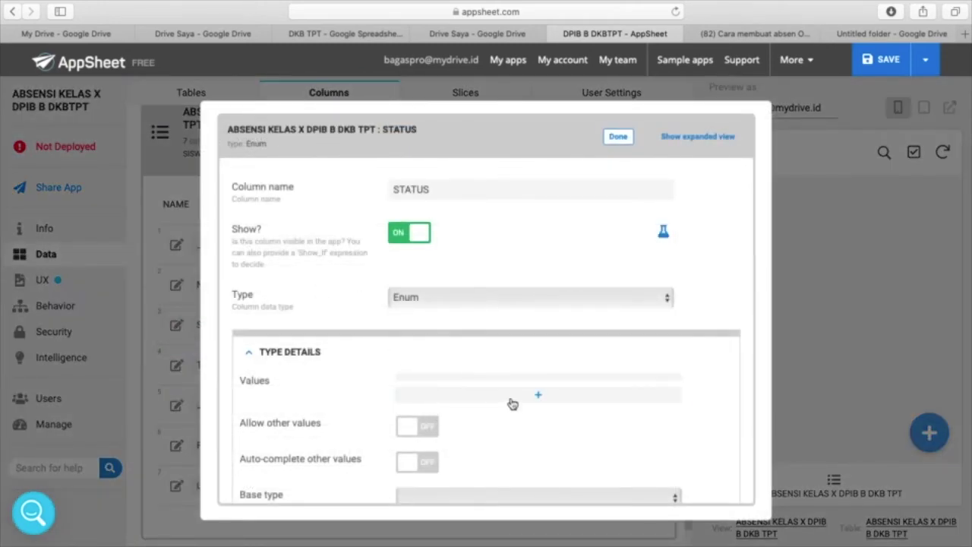
pyautogui.click(538, 396)
pyautogui.click(538, 399)
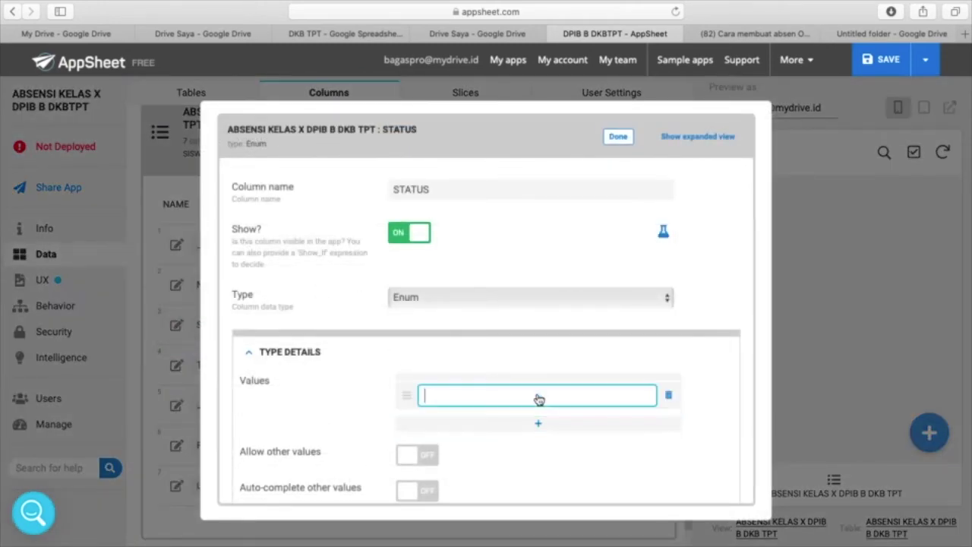
pyautogui.write('HADIR')
# - Add IZIN, SAKIT and ALPA as further STATUS values
pyautogui.click(536, 428)
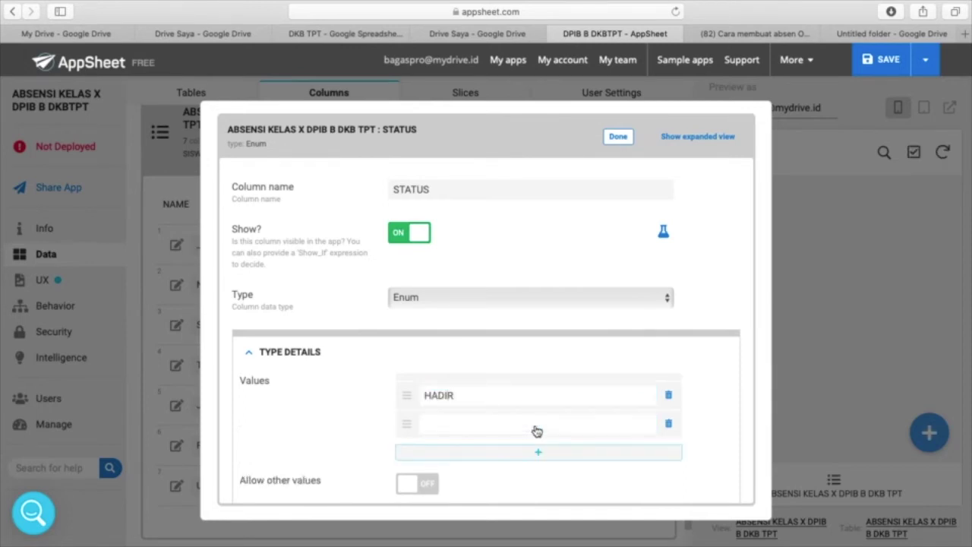
pyautogui.click(537, 422)
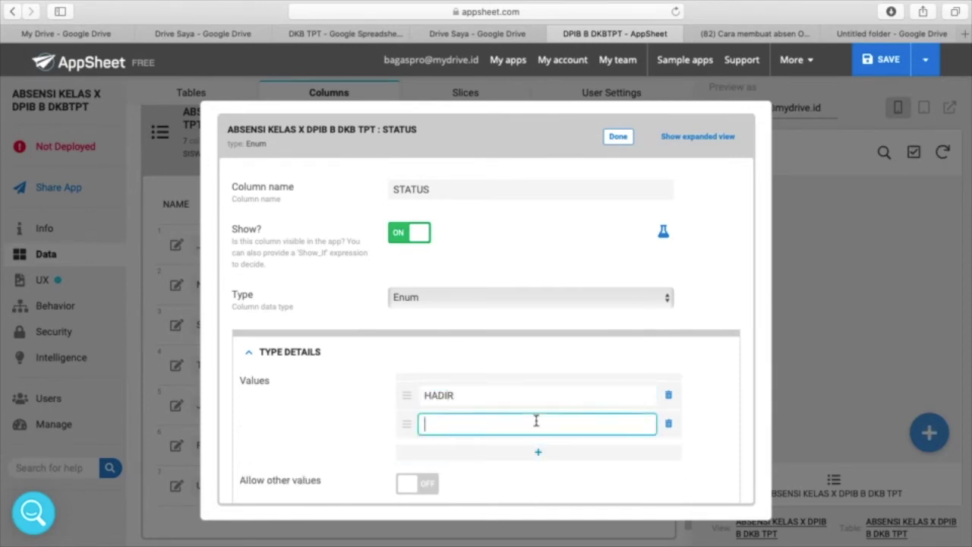
pyautogui.write('IZIN')
pyautogui.click(538, 455)
pyautogui.click(504, 455)
pyautogui.write('SAKIT')
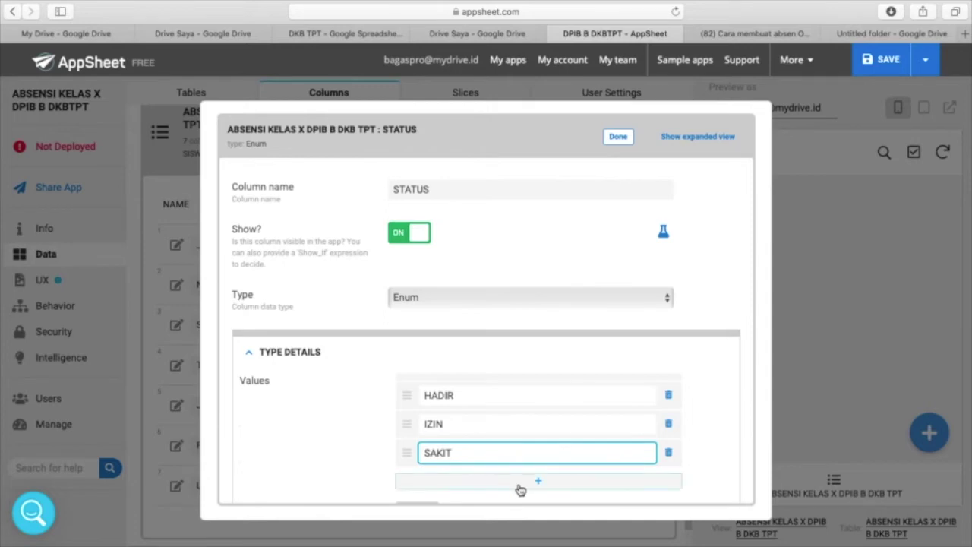
pyautogui.click(535, 483)
pyautogui.scroll(-2, 504, 448)
pyautogui.click(522, 386)
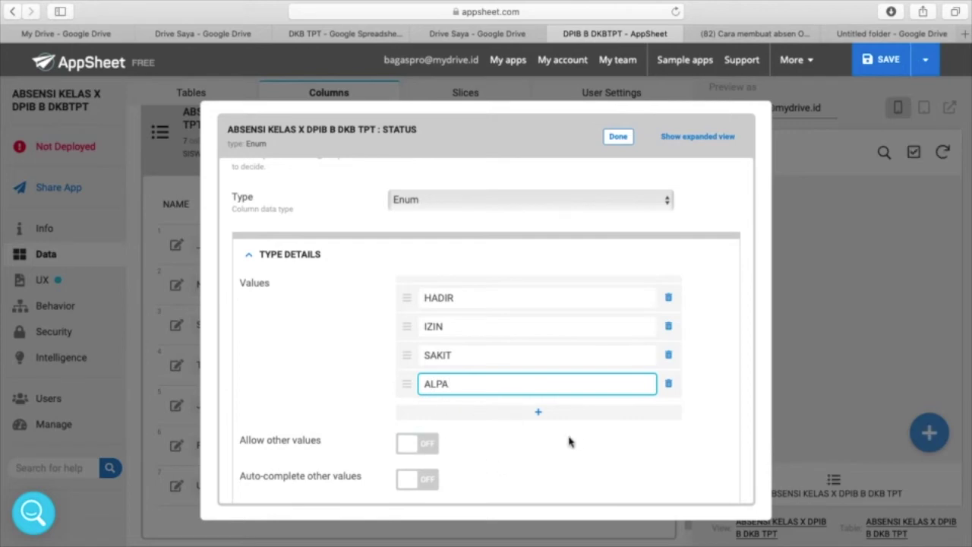
# - Set the STATUS input mode to Stack and finish editing the column
pyautogui.scroll(-3, 562, 448)
pyautogui.scroll(-1, 560, 448)
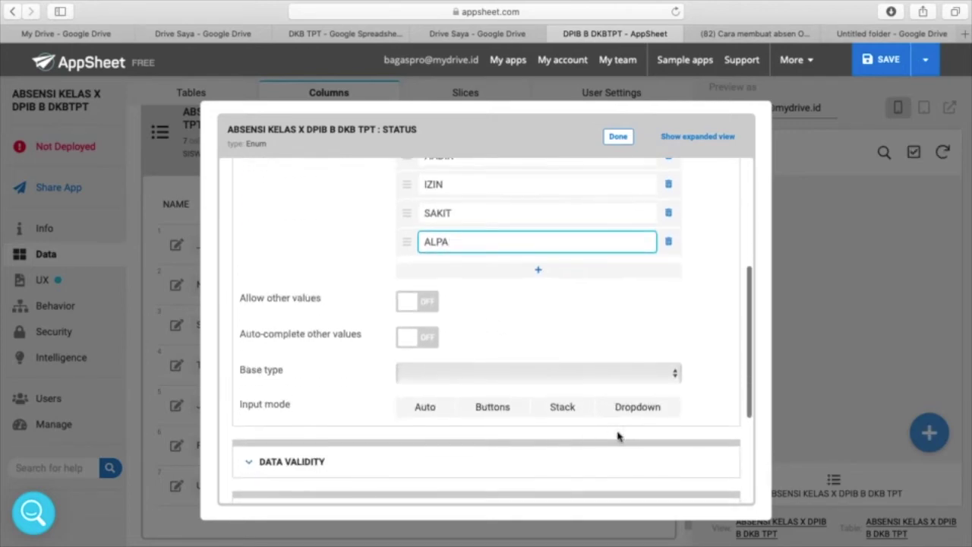
pyautogui.click(550, 410)
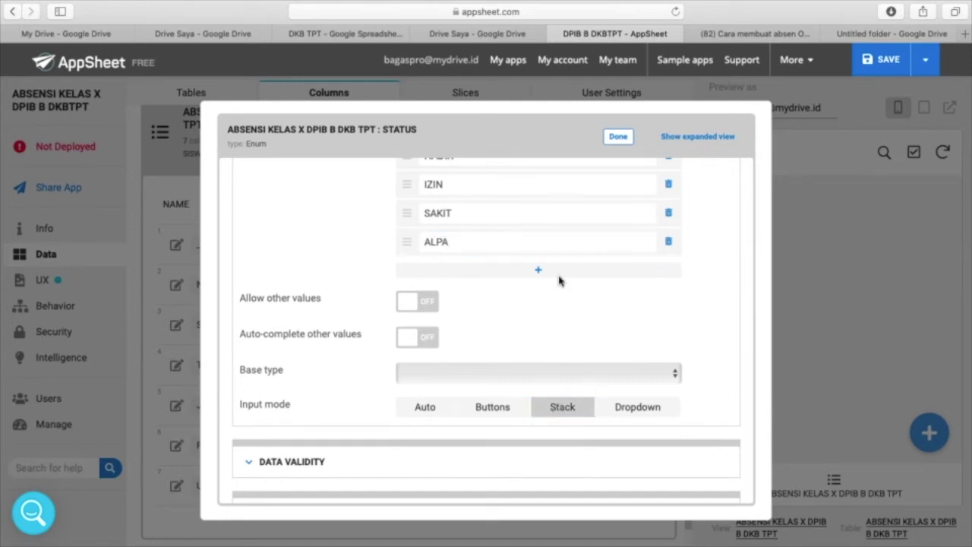
pyautogui.click(619, 137)
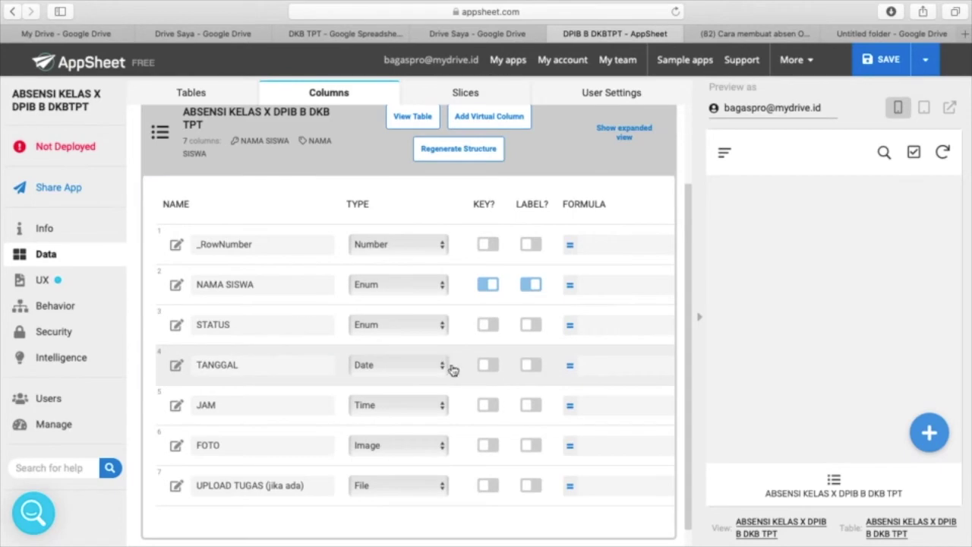
# - Give the TANGGAL column the app formula TODAY()
pyautogui.hscroll(5, 484, 378)
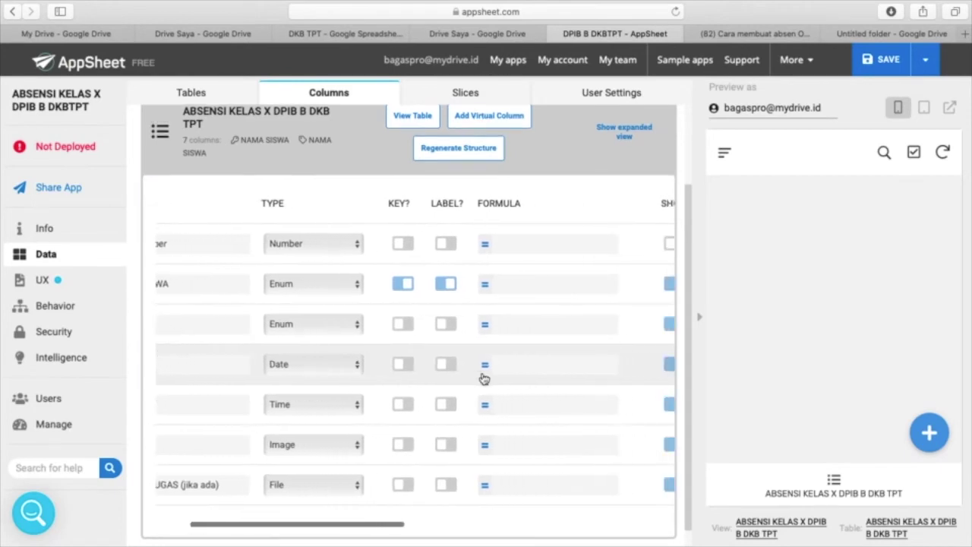
pyautogui.click(508, 369)
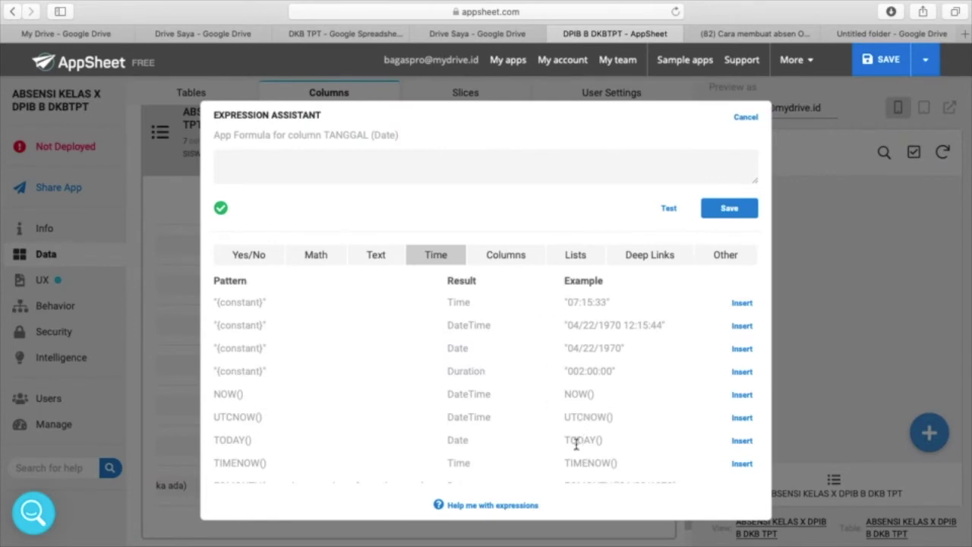
pyautogui.click(742, 440)
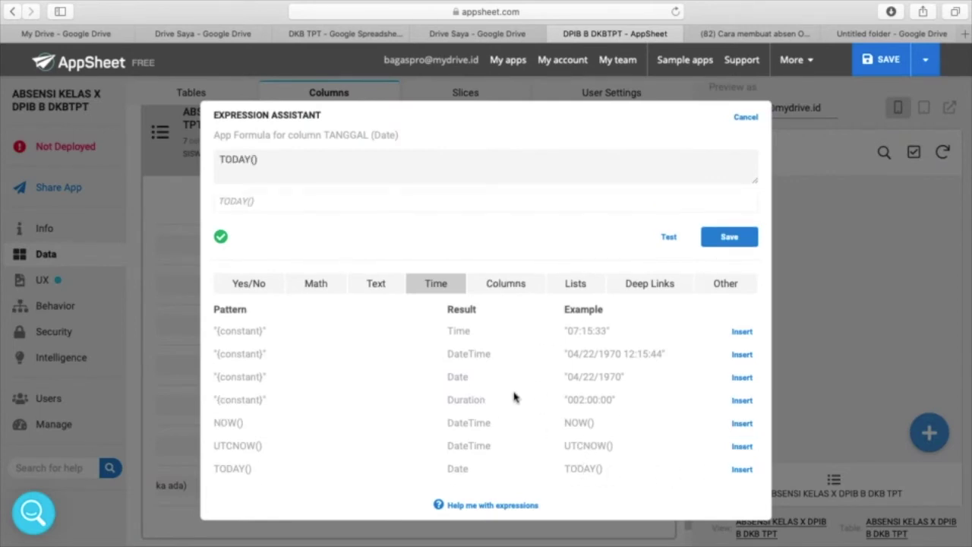
pyautogui.click(733, 240)
pyautogui.hscroll(-4, 278, 408)
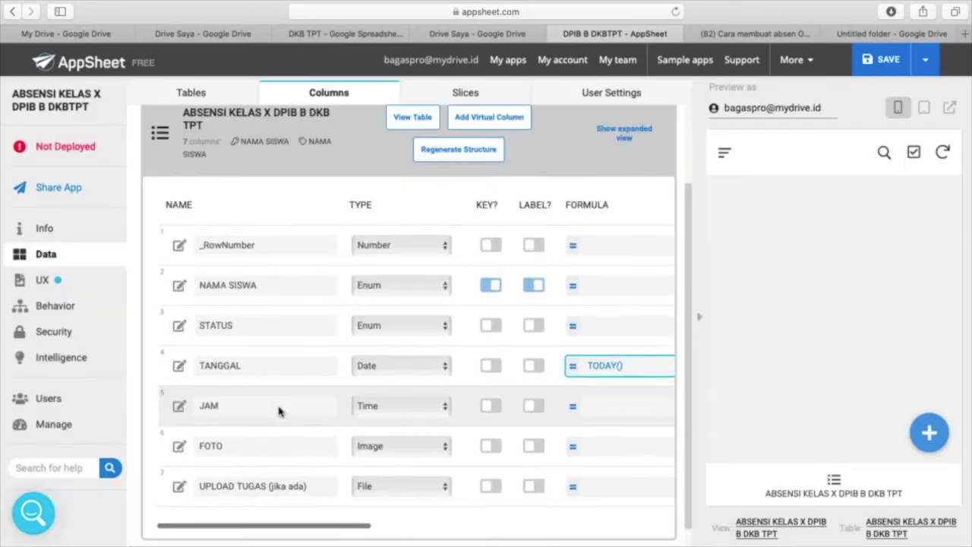
# - Give the JAM column the app formula TIMENOW()
pyautogui.hscroll(3, 278, 407)
pyautogui.click(575, 406)
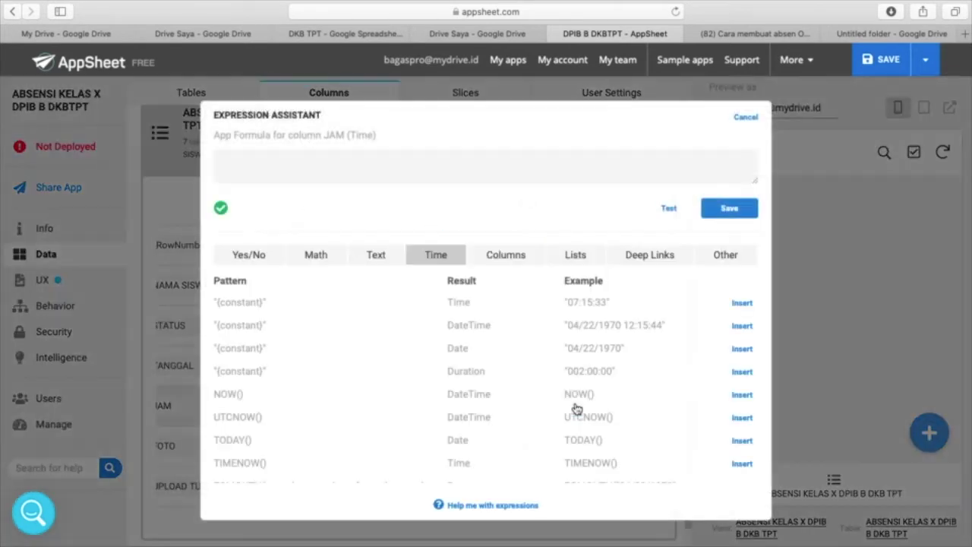
pyautogui.scroll(-1, 591, 411)
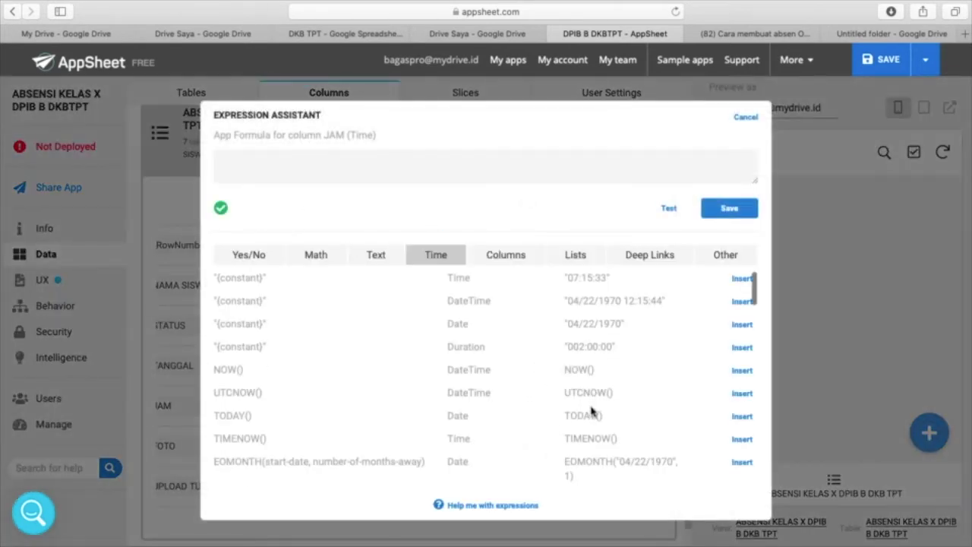
pyautogui.click(742, 439)
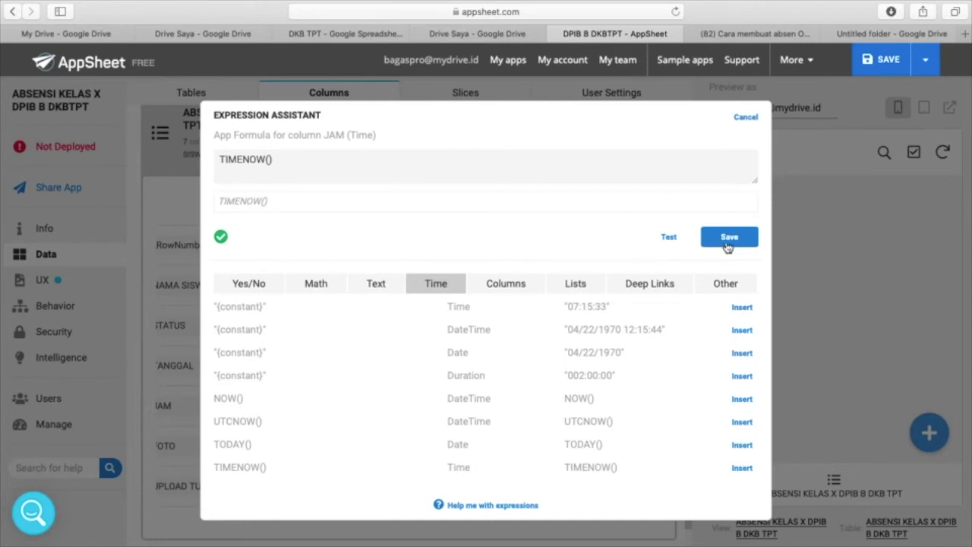
pyautogui.click(729, 238)
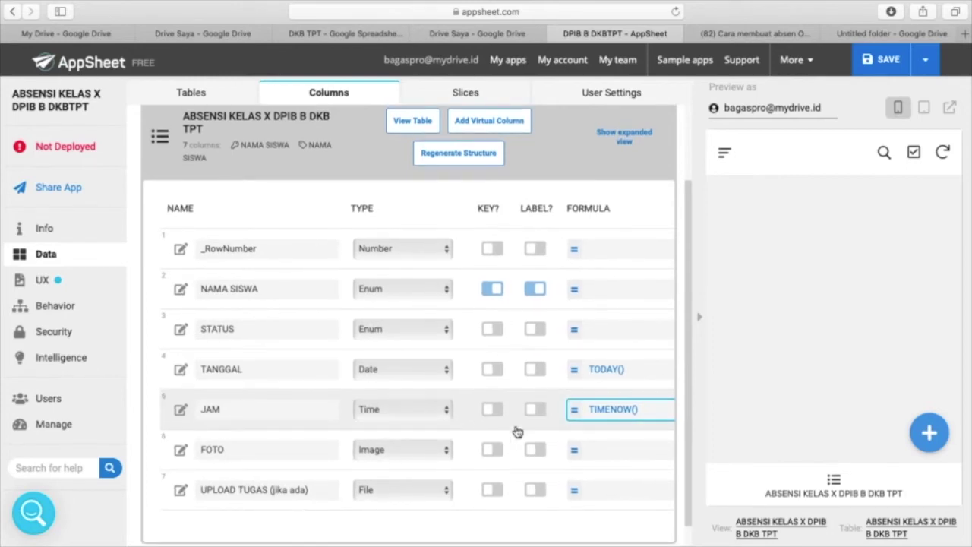
# - Save the app using Save & Verify Data
pyautogui.hscroll(10, 516, 431)
pyautogui.hscroll(5, 515, 431)
pyautogui.hscroll(-15, 515, 431)
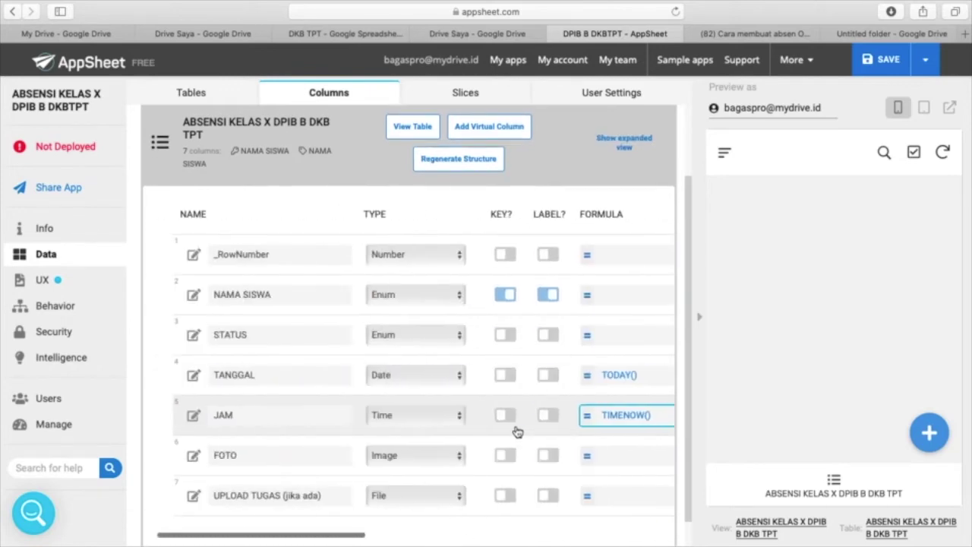
pyautogui.hscroll(3, 504, 410)
pyautogui.hscroll(-2, 499, 413)
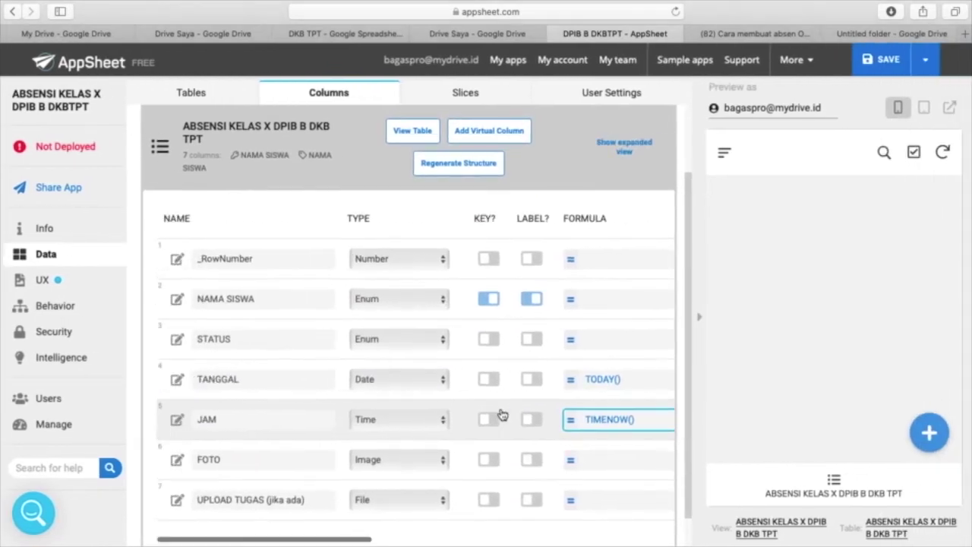
pyautogui.click(926, 62)
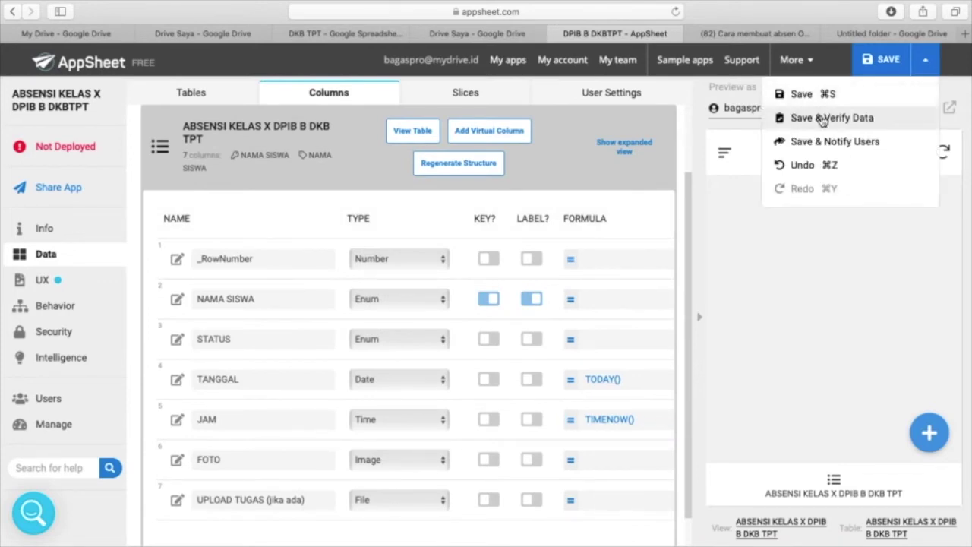
pyautogui.click(823, 118)
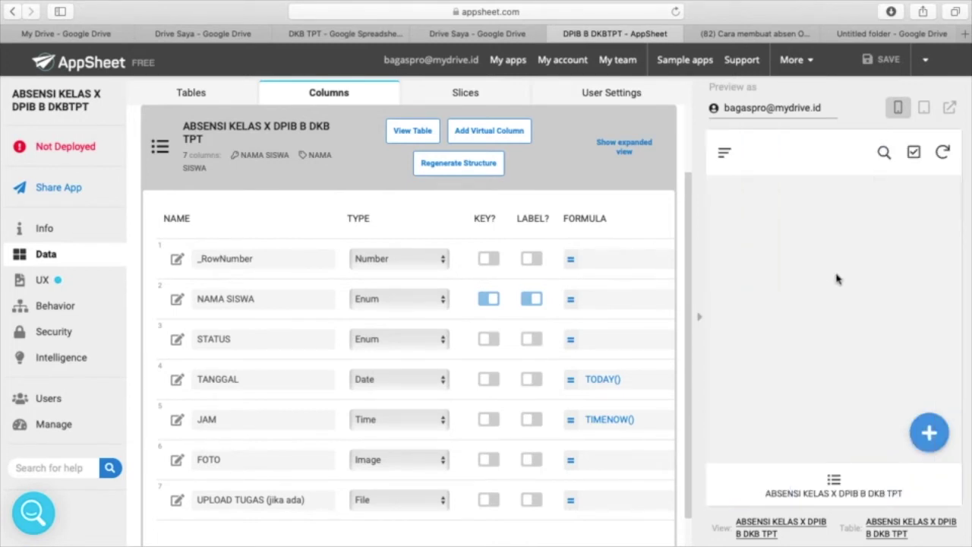
# - Open a new attendance entry in the preview and check the student name dropdown
pyautogui.click(933, 436)
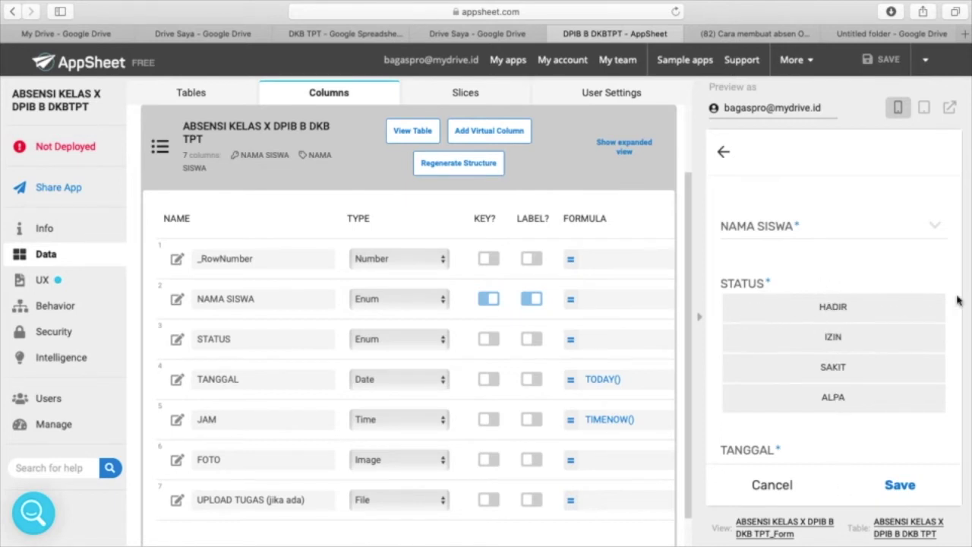
pyautogui.click(936, 231)
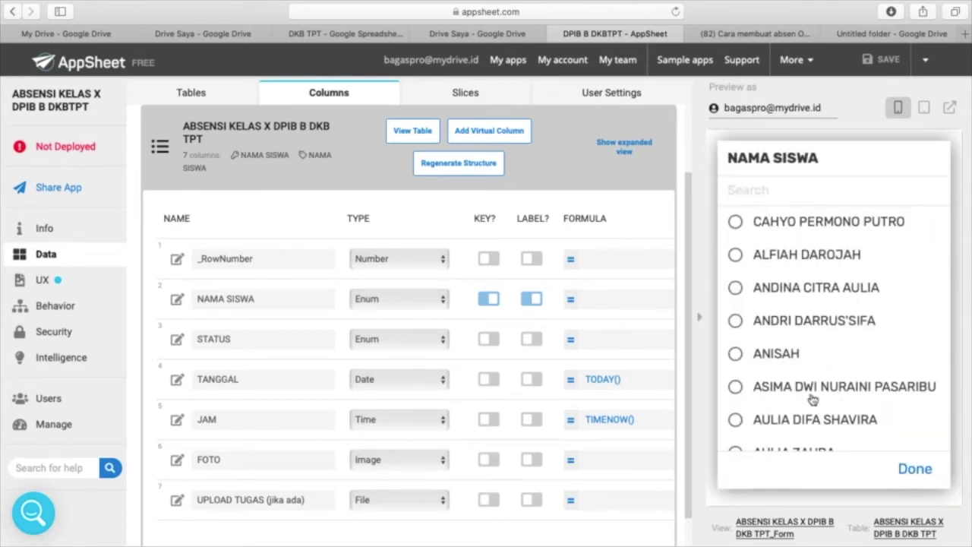
pyautogui.click(912, 477)
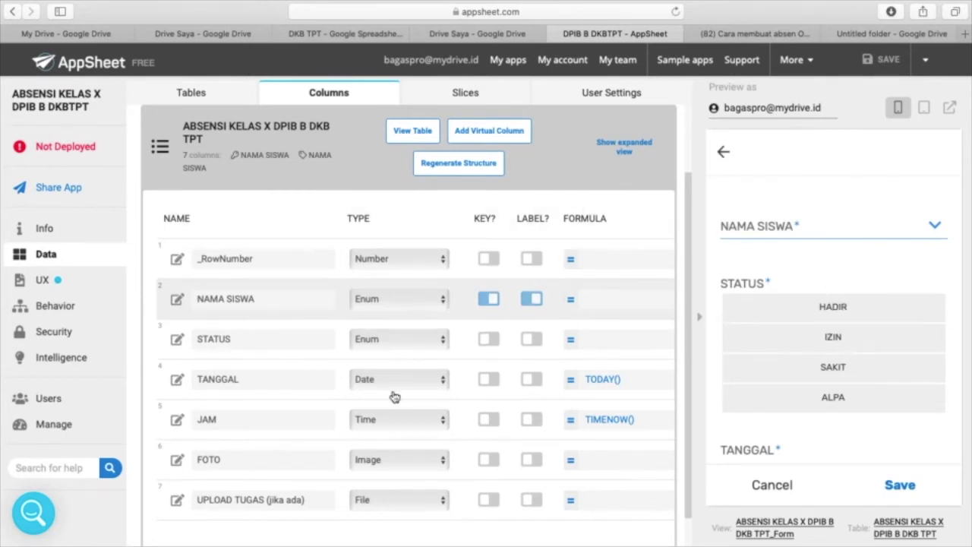
# - Change the STATUS input mode to Buttons
pyautogui.click(176, 344)
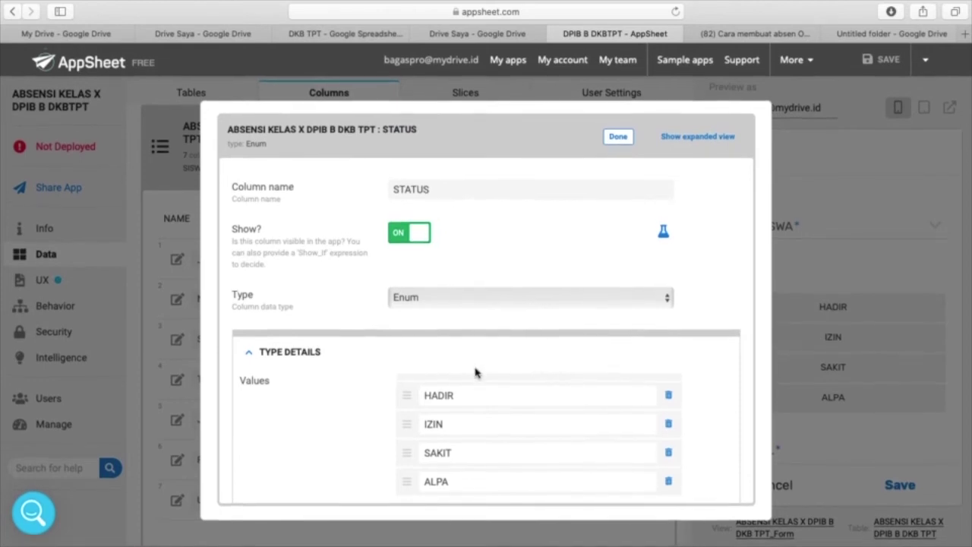
pyautogui.scroll(-3, 475, 371)
pyautogui.scroll(-5, 475, 371)
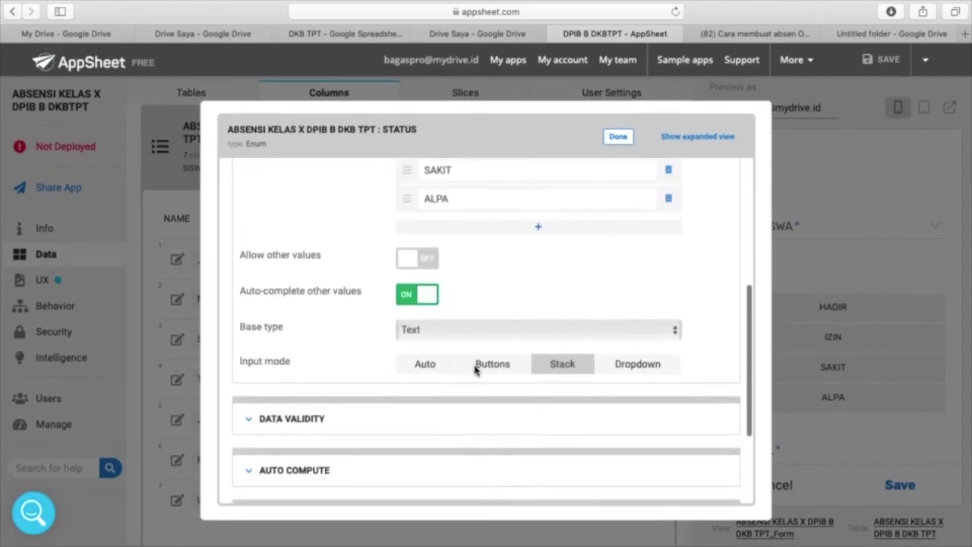
pyautogui.click(507, 368)
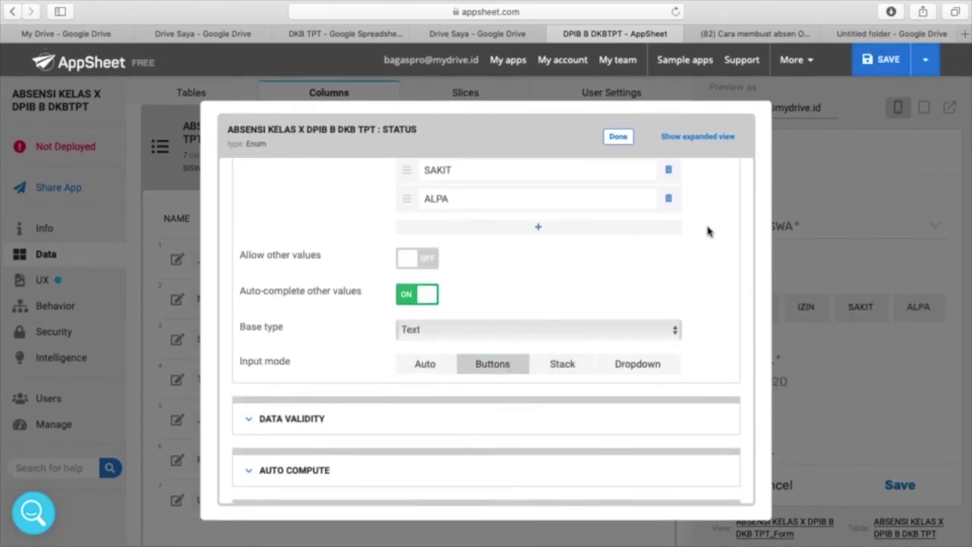
pyautogui.click(621, 140)
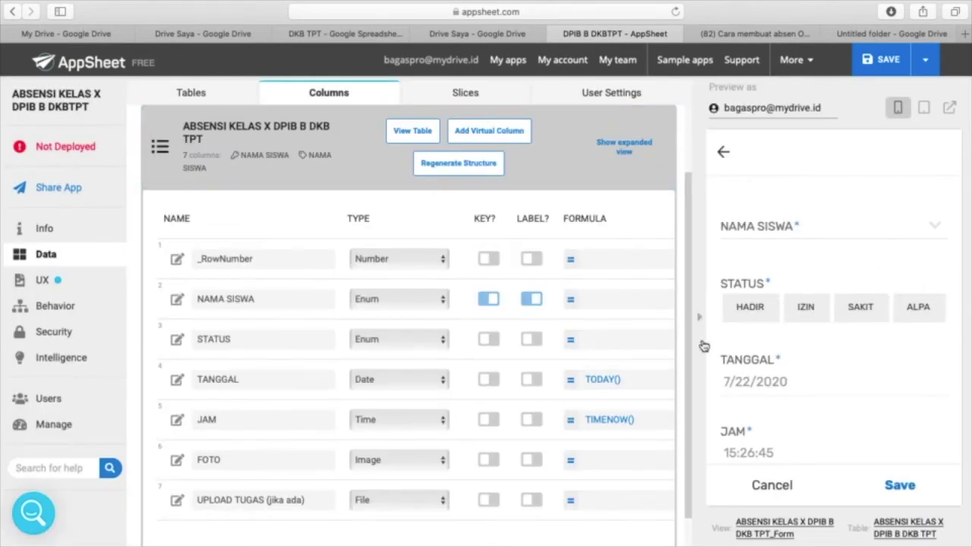
# - Try the Stack input mode for the NAMA SISWA column
pyautogui.scroll(-2, 531, 444)
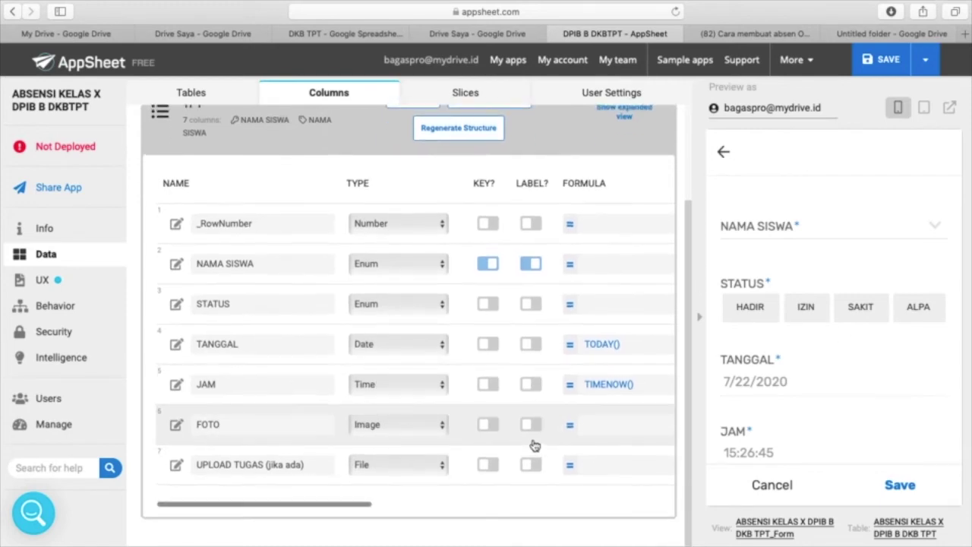
pyautogui.click(176, 267)
pyautogui.scroll(-10, 625, 380)
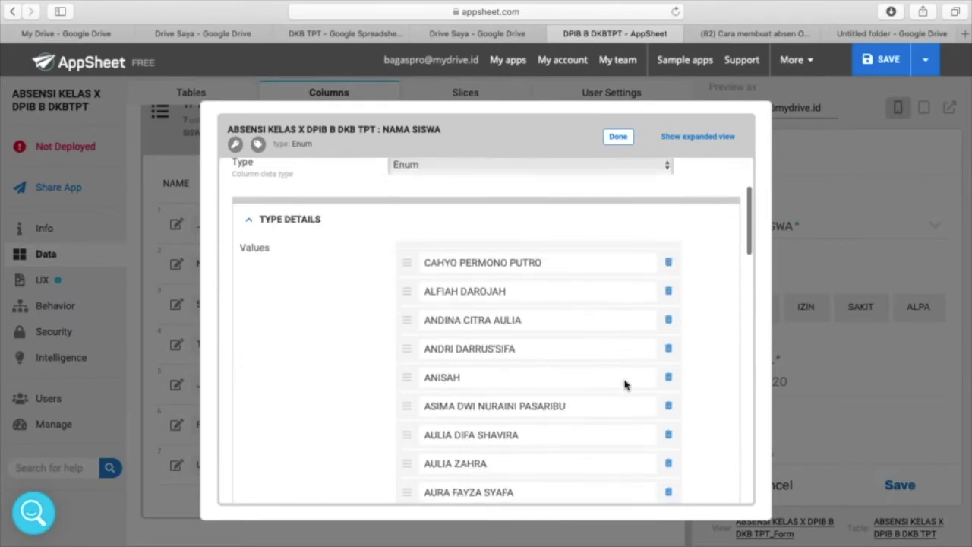
pyautogui.scroll(-5, 625, 380)
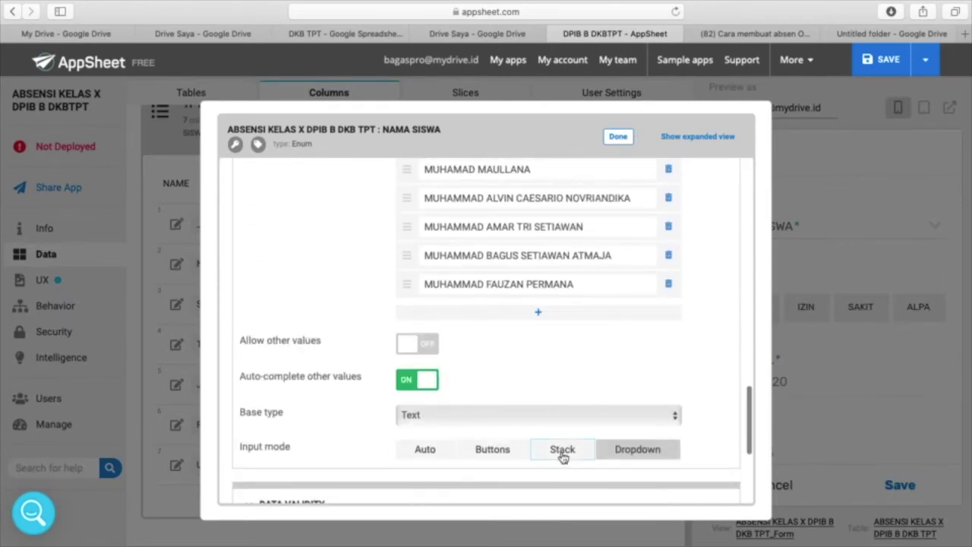
pyautogui.click(563, 451)
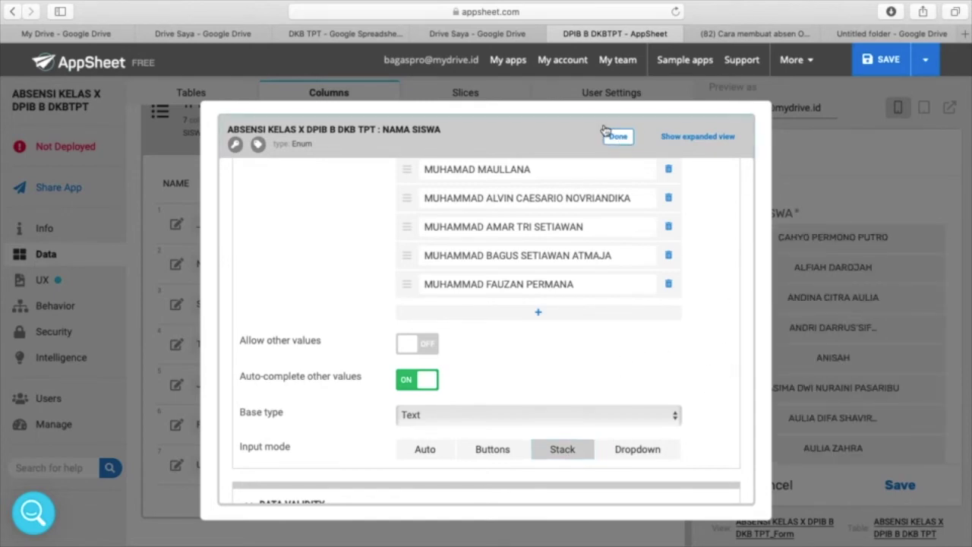
pyautogui.click(618, 136)
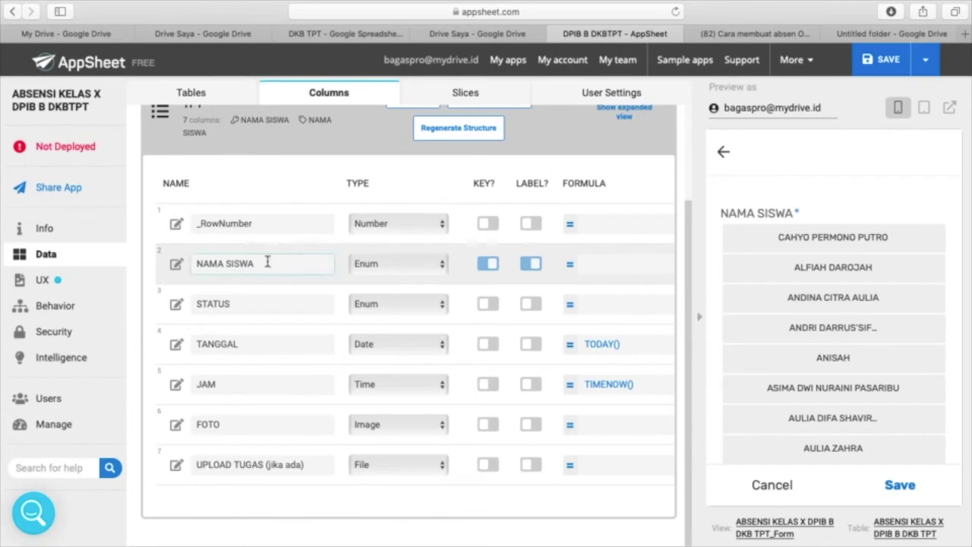
# - Set NAMA SISWA back to Dropdown and check the name list in the preview
pyautogui.click(178, 268)
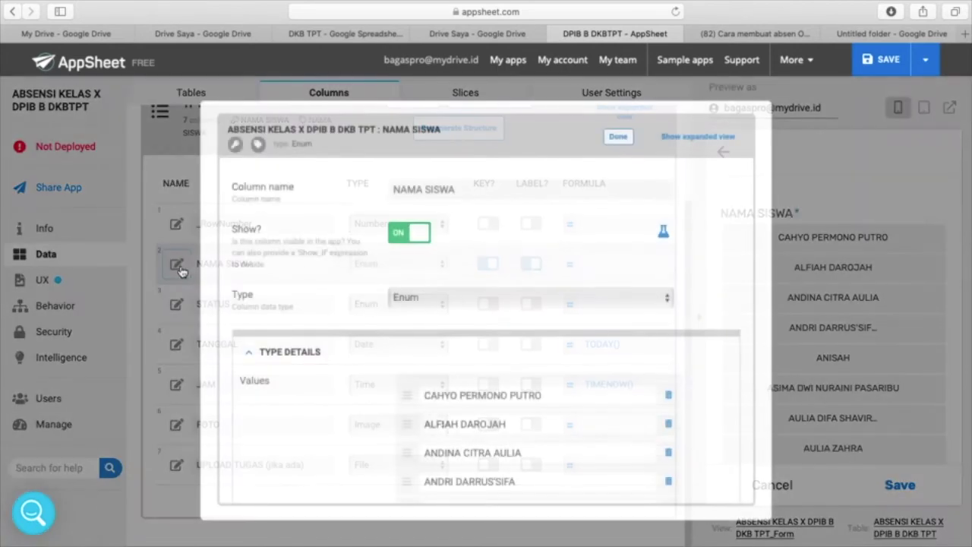
pyautogui.scroll(-5, 658, 407)
pyautogui.scroll(-10, 658, 408)
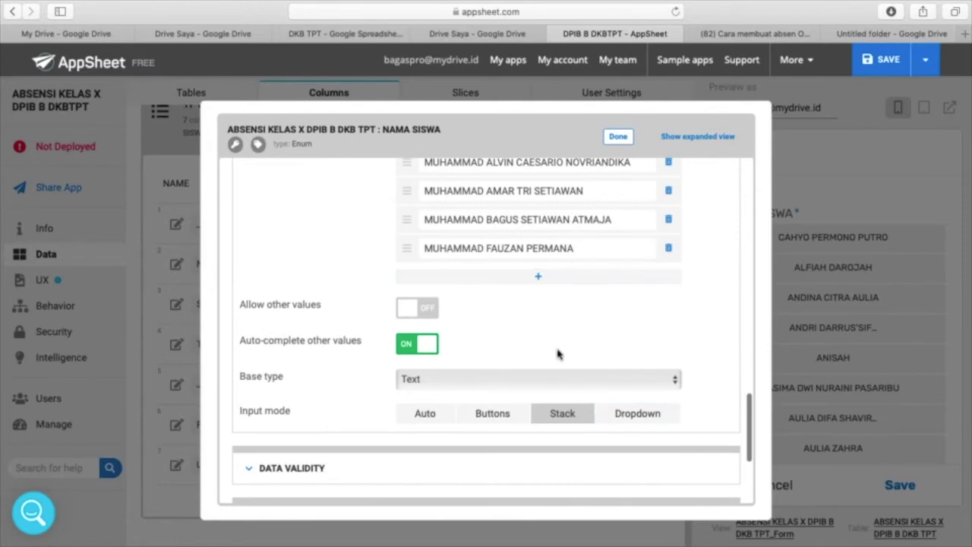
pyautogui.click(644, 423)
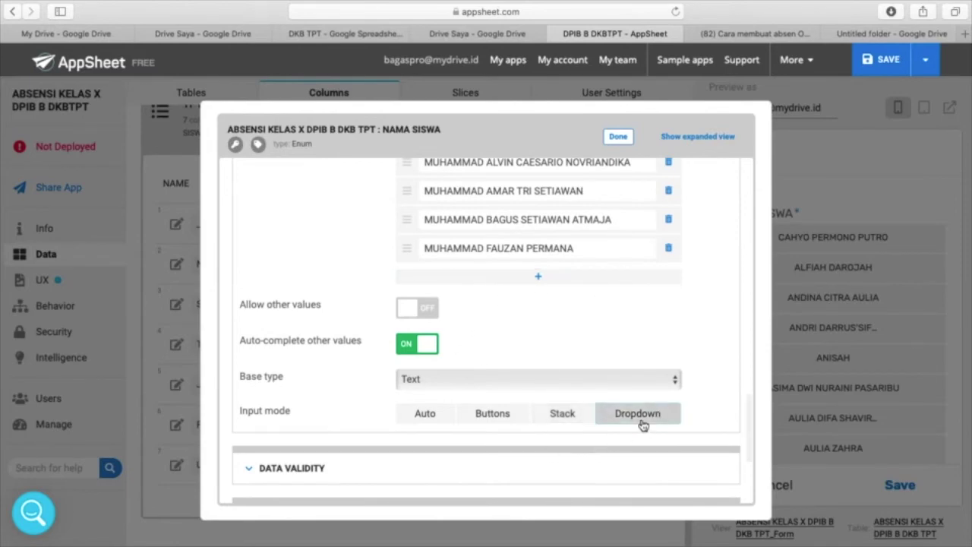
pyautogui.click(617, 137)
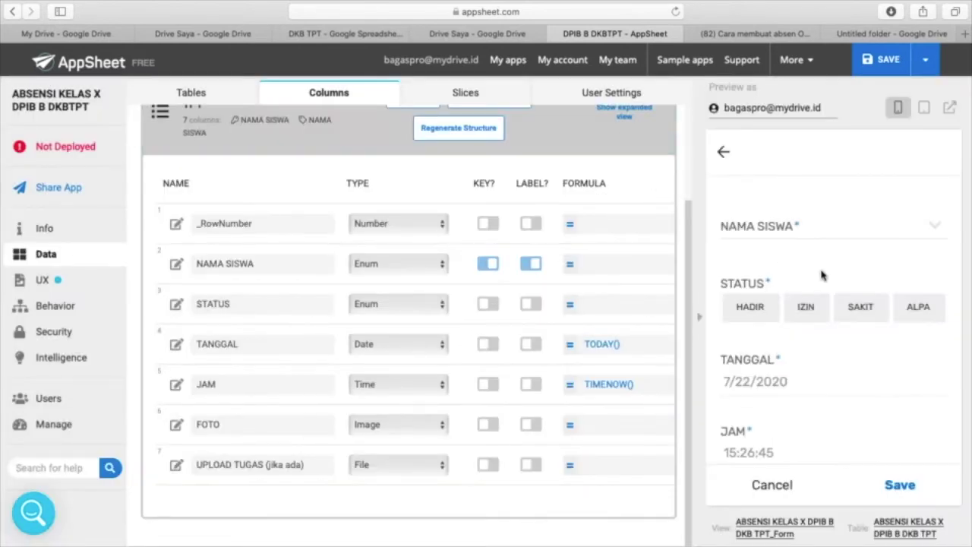
pyautogui.click(939, 233)
pyautogui.click(915, 467)
pyautogui.scroll(2, 575, 289)
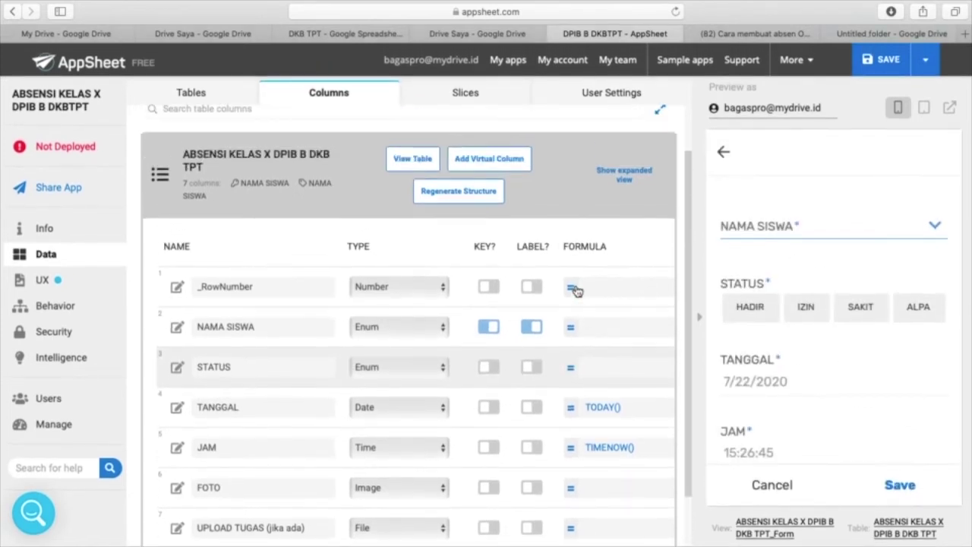
pyautogui.hscroll(8, 577, 290)
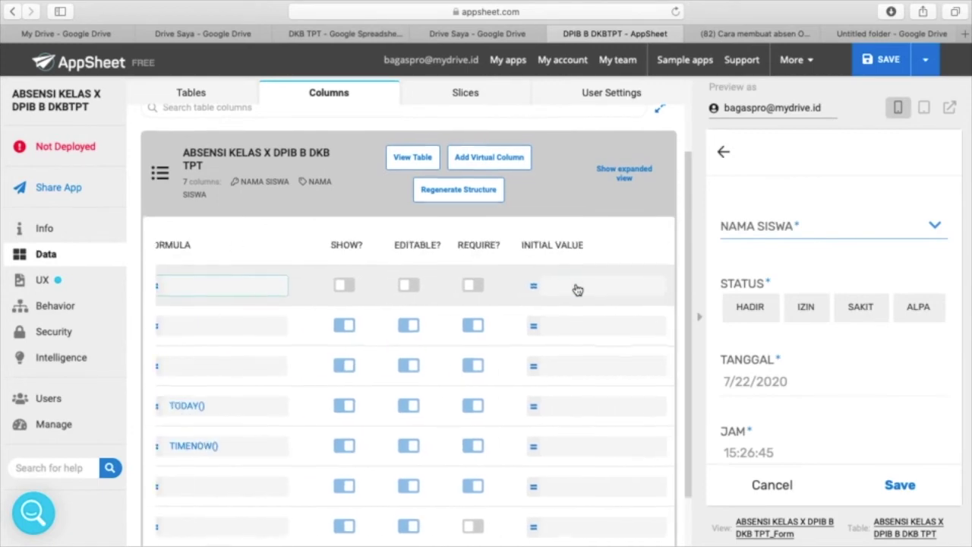
pyautogui.hscroll(-8, 578, 290)
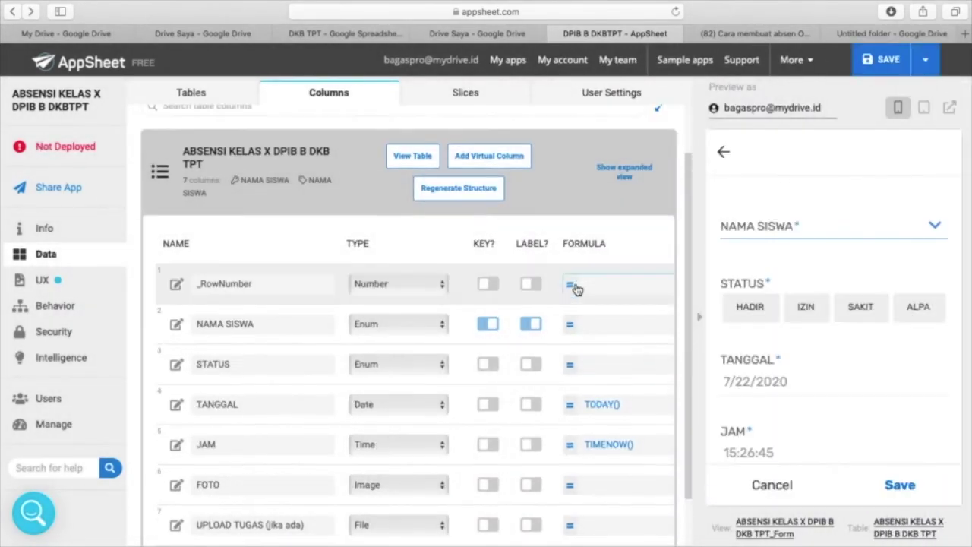
pyautogui.hscroll(1, 585, 274)
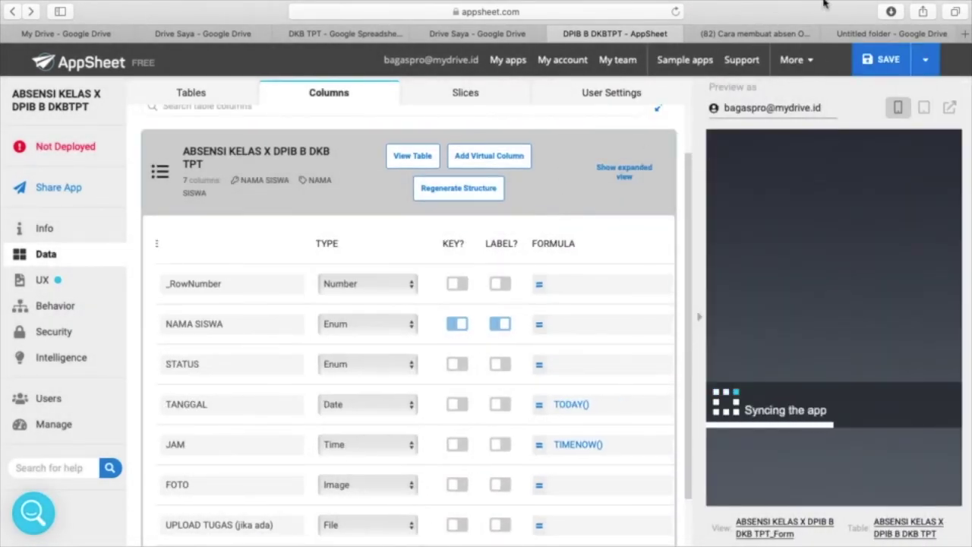
pyautogui.moveTo(794, 7)
pyautogui.click(692, 8)
pyautogui.click(709, 64)
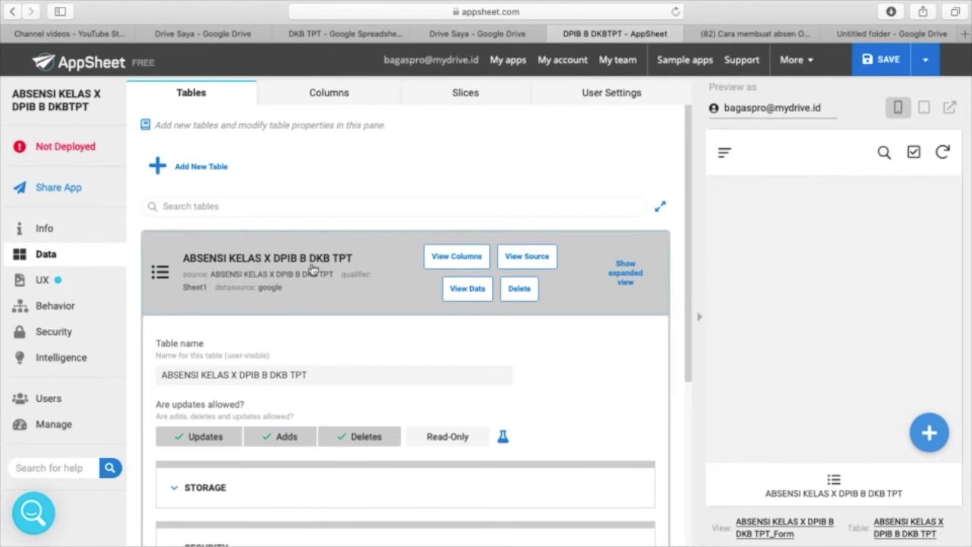
pyautogui.click(343, 101)
pyautogui.scroll(-3, 412, 382)
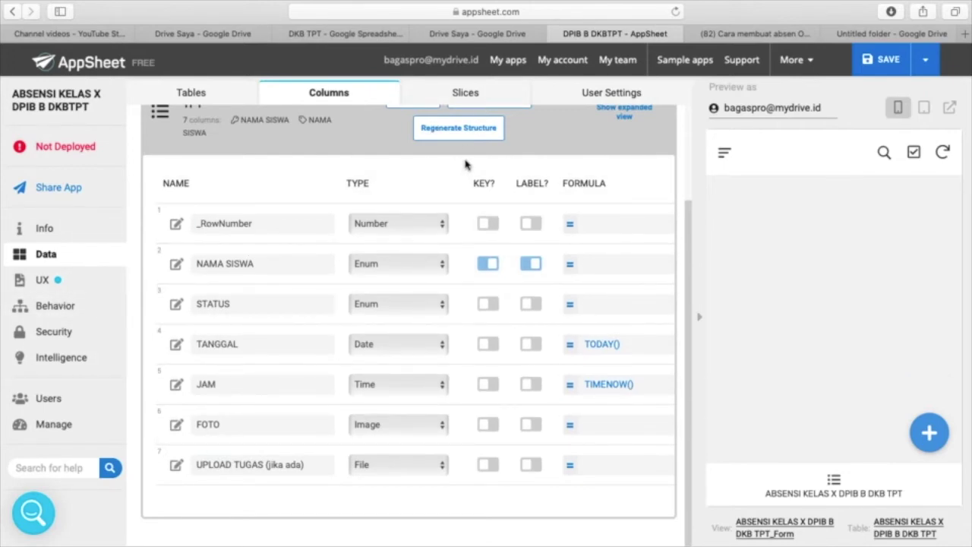
pyautogui.click(461, 93)
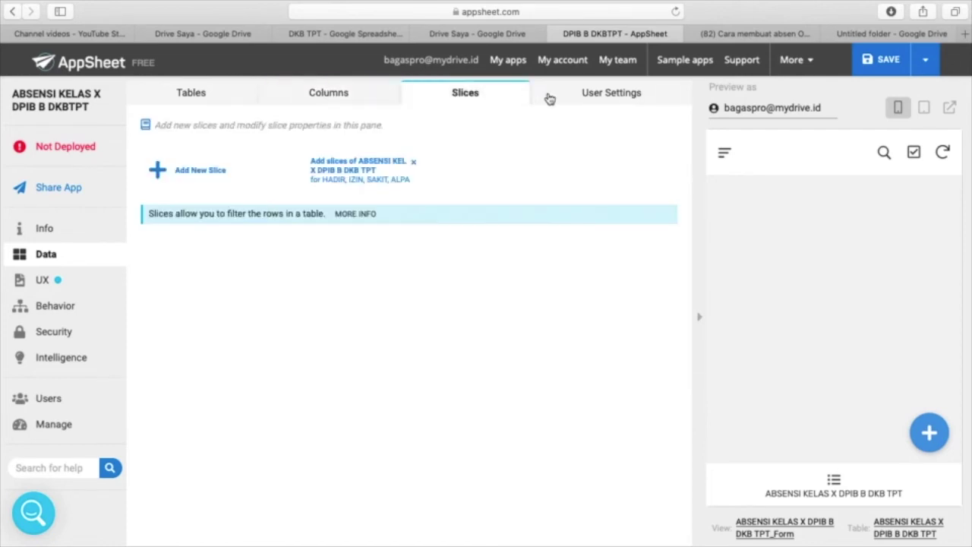
pyautogui.click(591, 95)
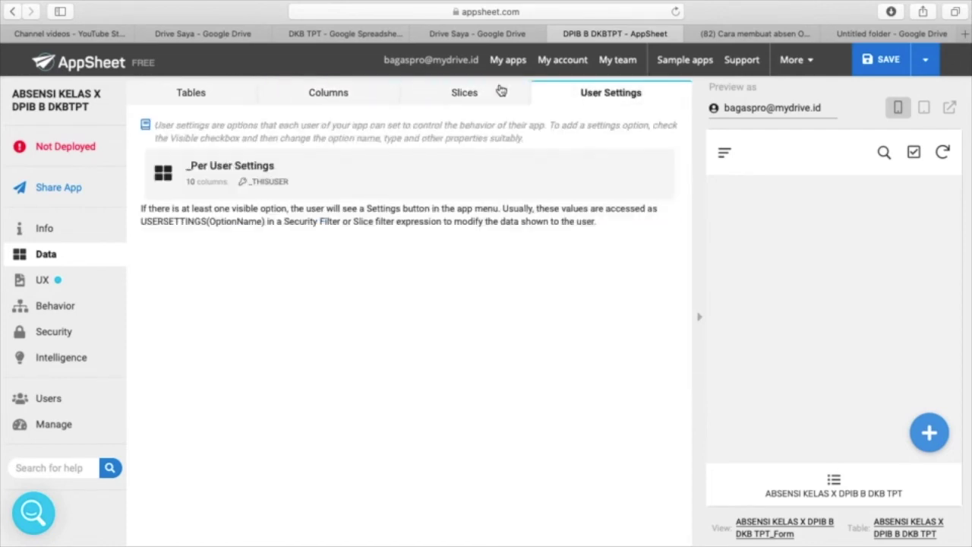
pyautogui.click(330, 94)
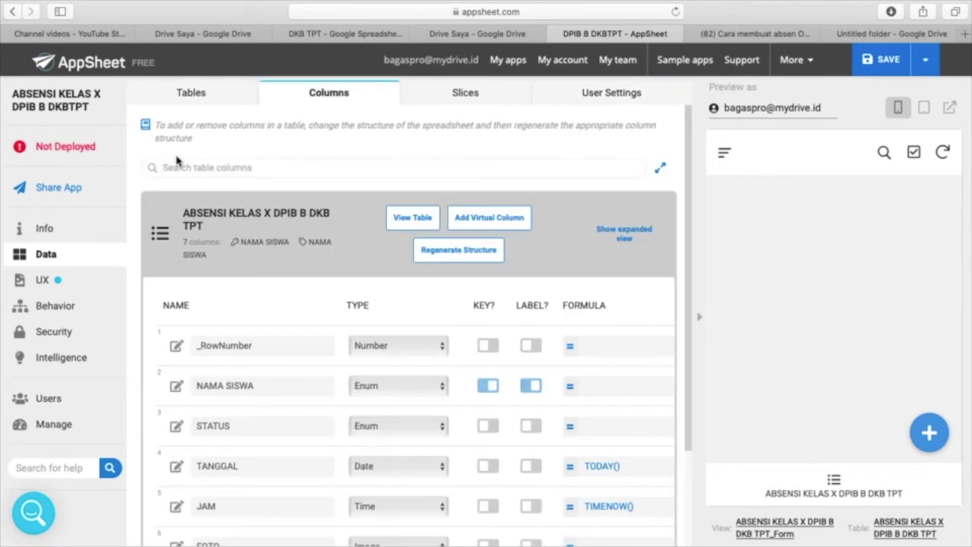
# - Look through the app's views in the UX section
pyautogui.click(40, 282)
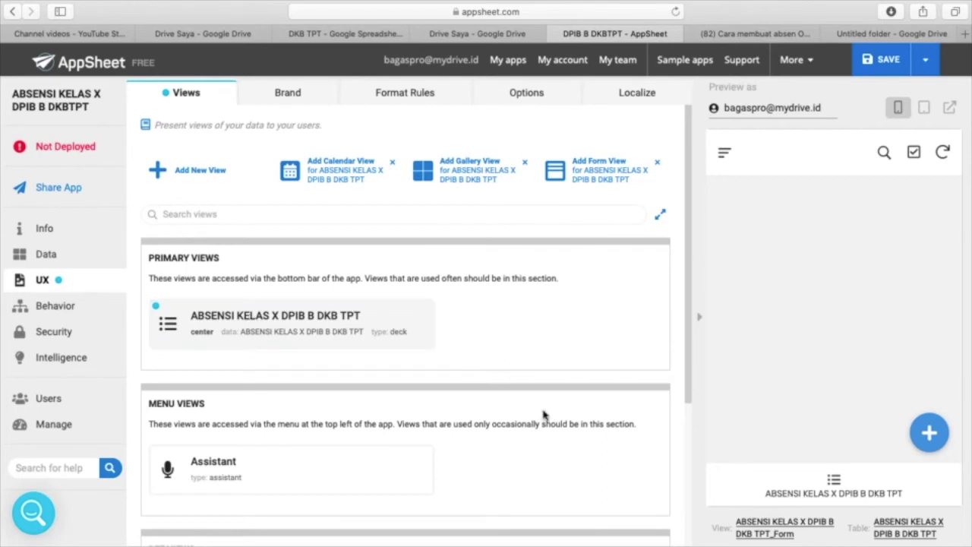
pyautogui.scroll(-2, 266, 258)
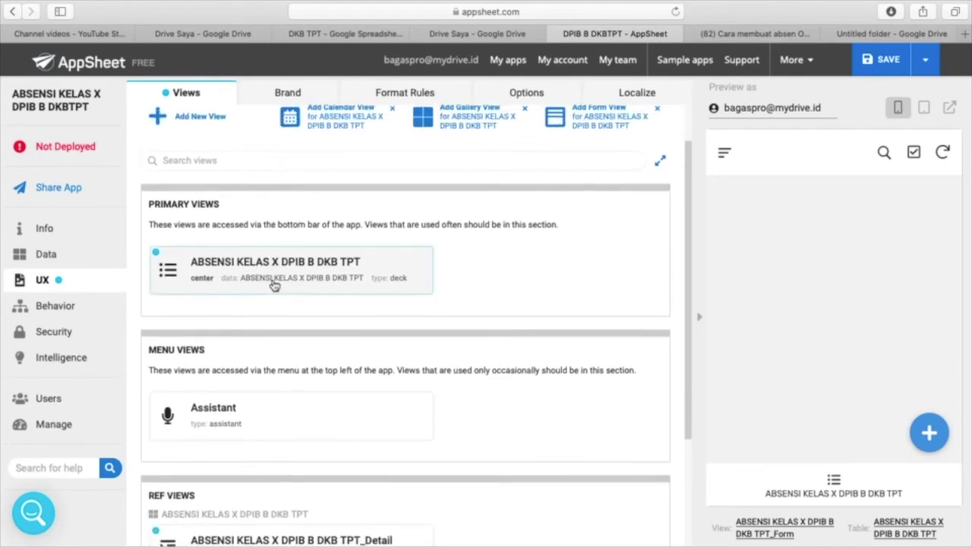
pyautogui.scroll(-4, 273, 283)
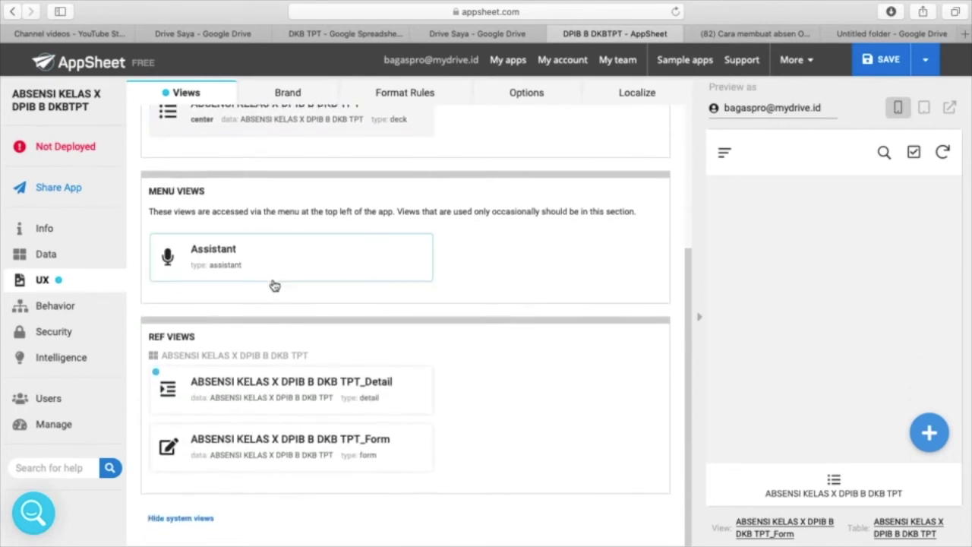
pyautogui.scroll(5, 273, 284)
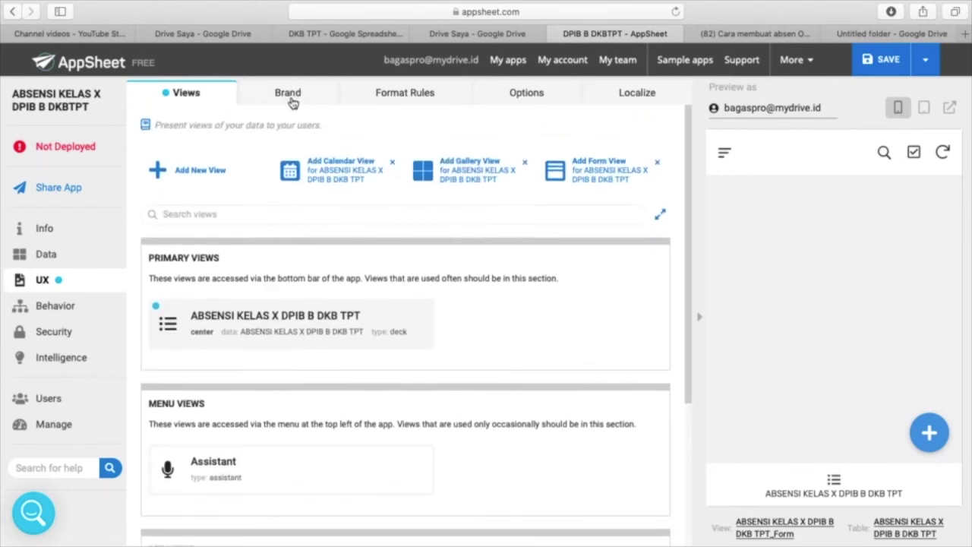
# - On the Brand tab, try the dark theme, then return to the light theme
pyautogui.click(287, 94)
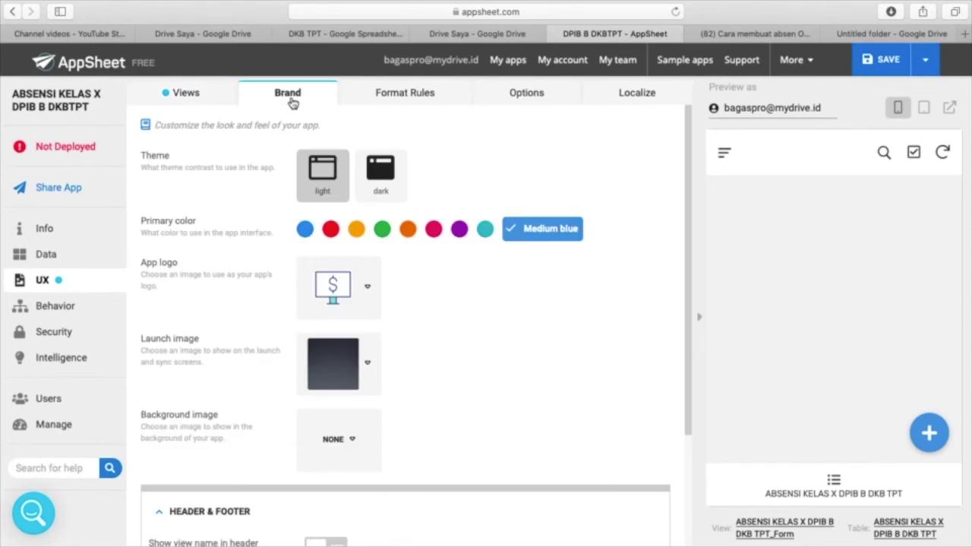
pyautogui.click(384, 176)
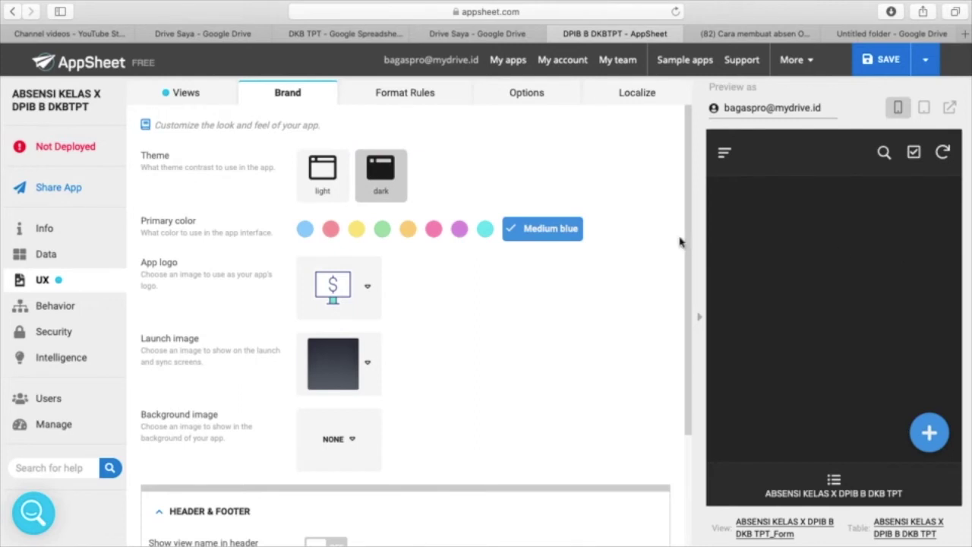
pyautogui.click(319, 181)
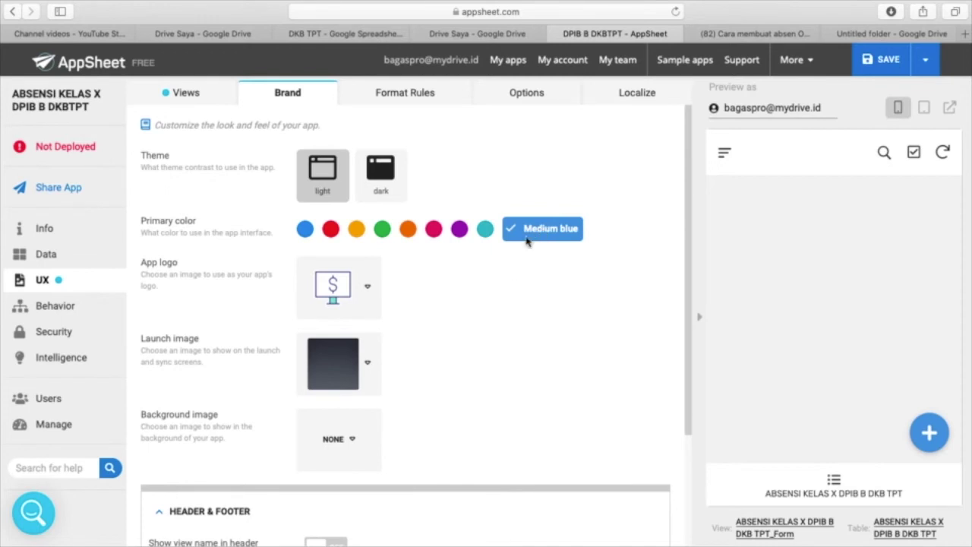
# - Browse the App logo icon gallery and choose the CUSTOM option
pyautogui.click(370, 295)
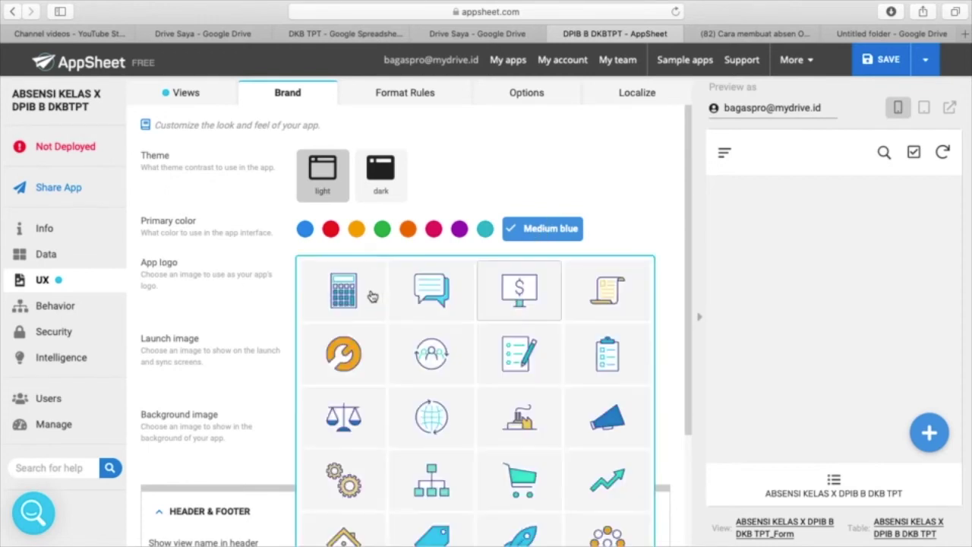
pyautogui.scroll(-1, 408, 357)
pyautogui.scroll(-3, 409, 357)
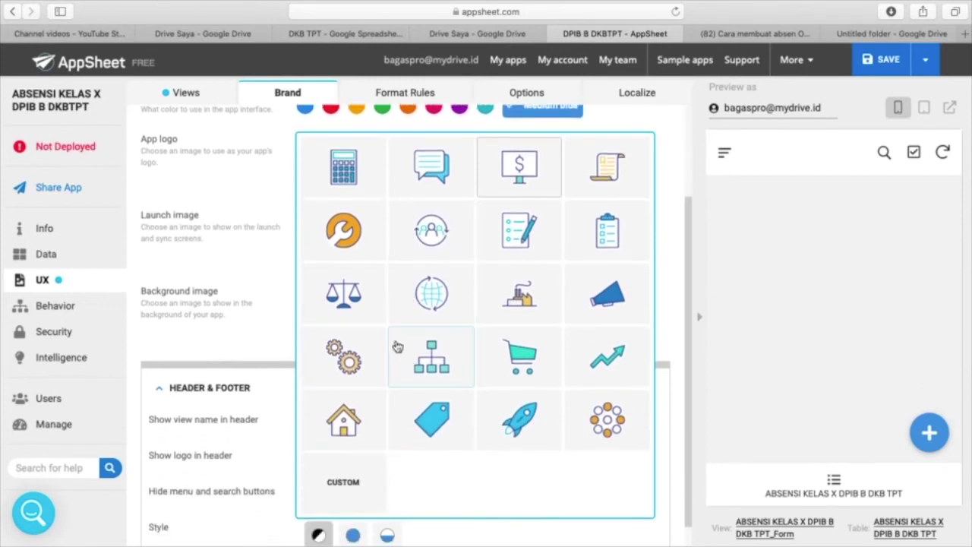
pyautogui.moveTo(515, 4)
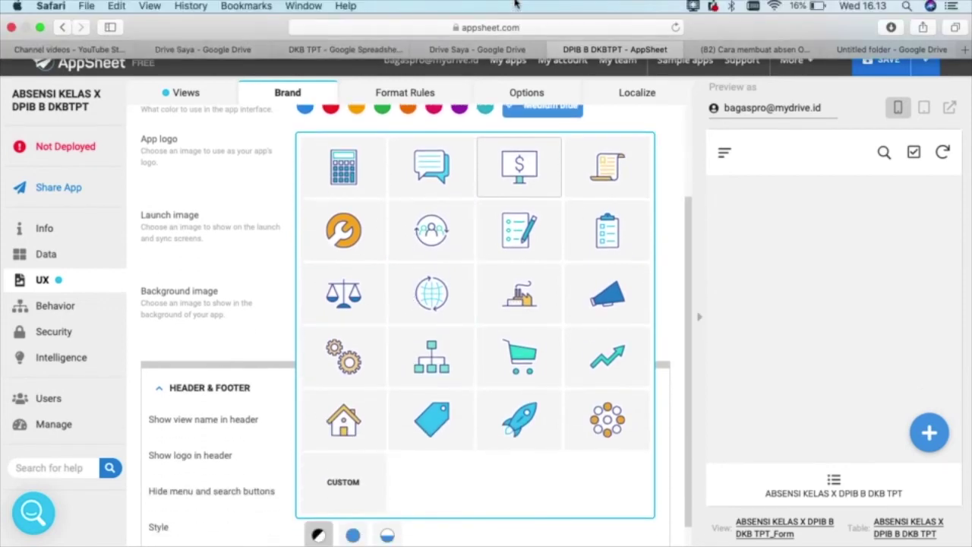
pyautogui.click(692, 7)
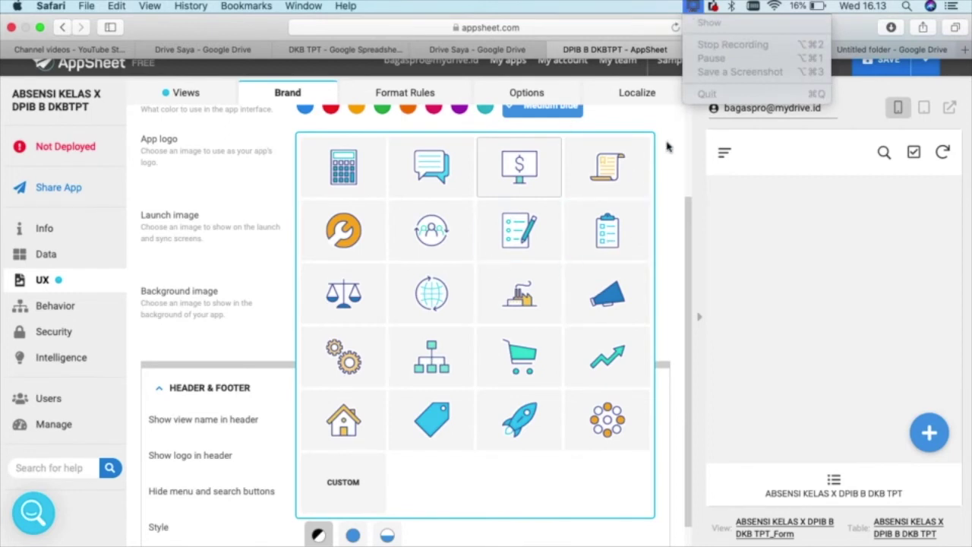
pyautogui.click(670, 148)
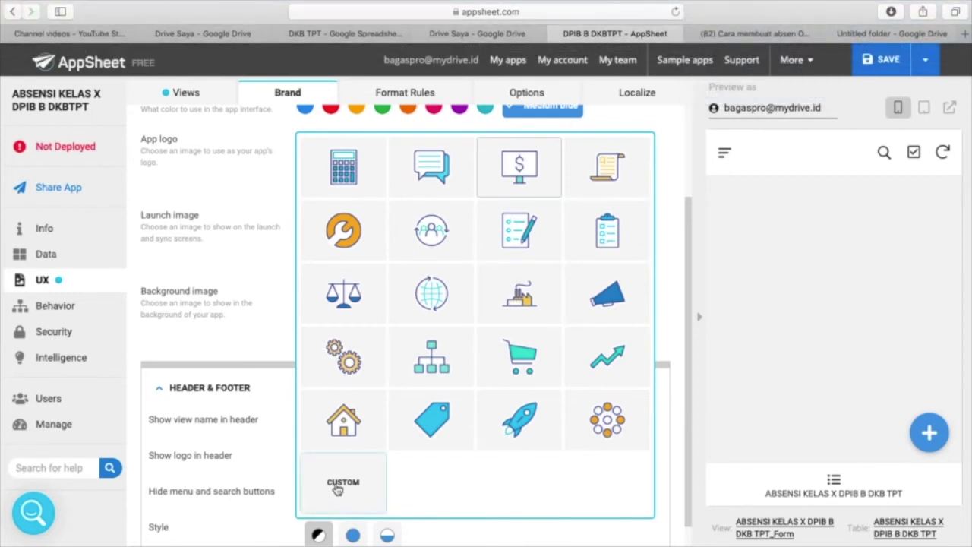
pyautogui.click(338, 490)
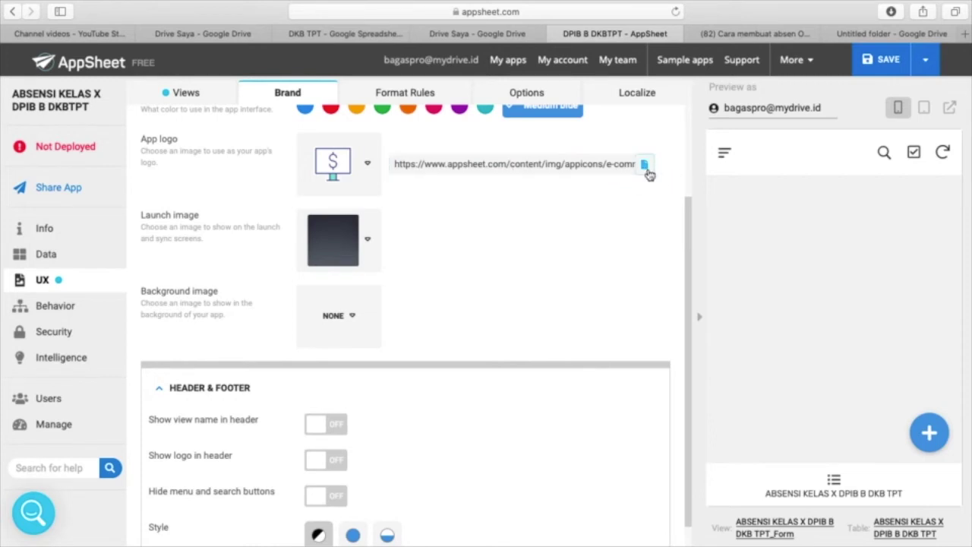
pyautogui.click(369, 165)
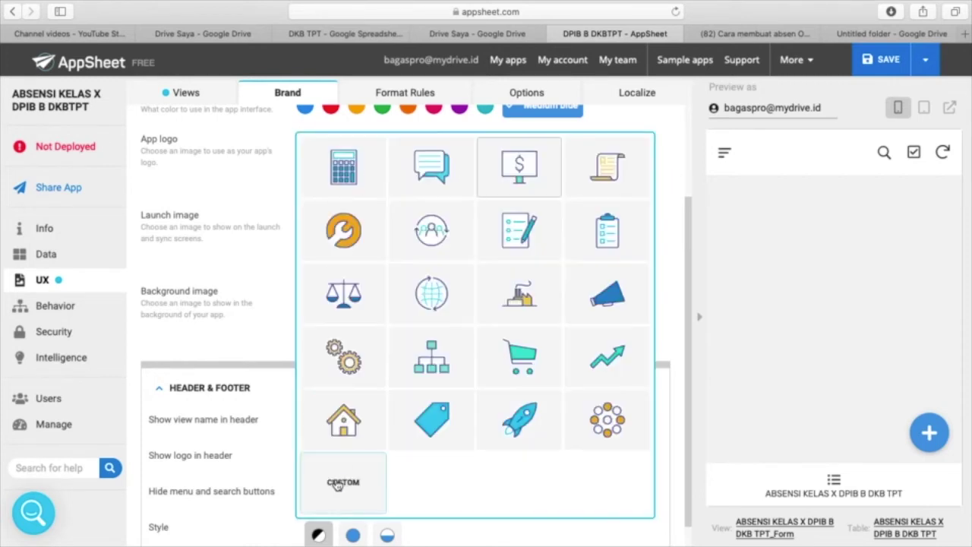
pyautogui.click(339, 481)
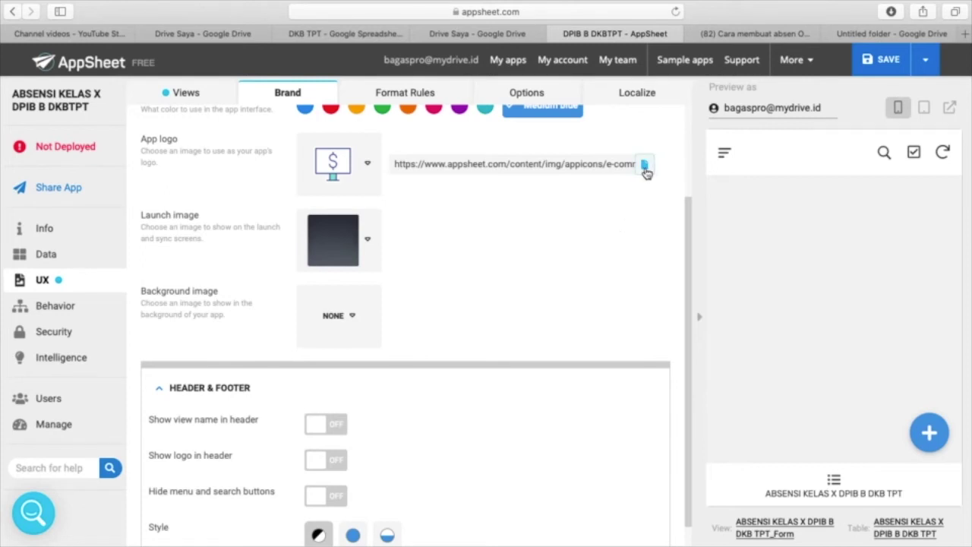
# - Select the SMK Negeri 52 Jakarta crest image from Drive as the App logo
pyautogui.click(644, 165)
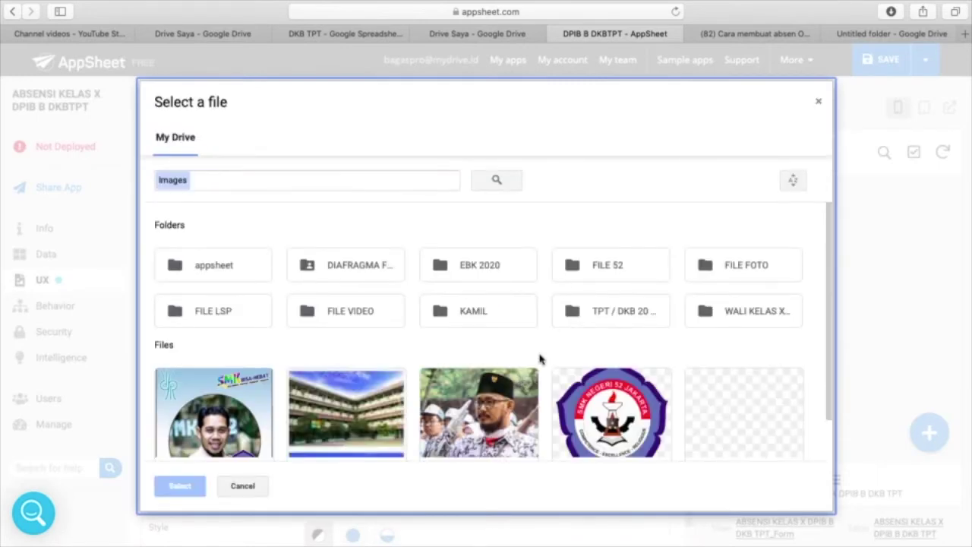
pyautogui.scroll(-2, 540, 362)
pyautogui.scroll(1, 540, 362)
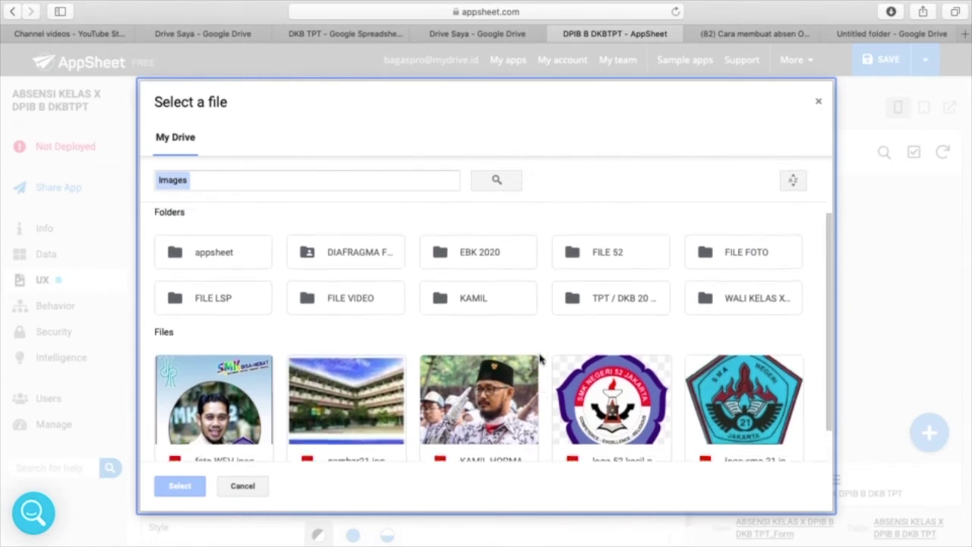
pyautogui.scroll(-1, 540, 361)
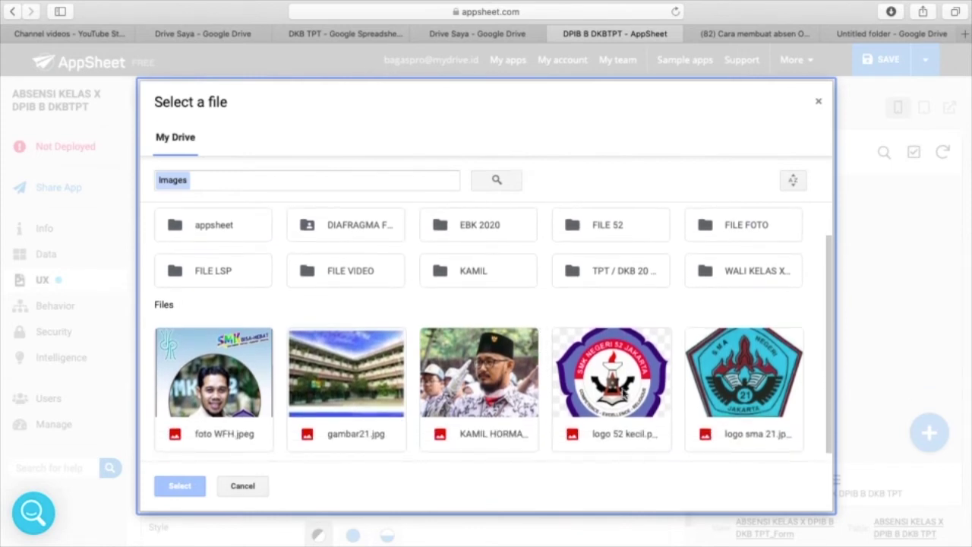
pyautogui.click(634, 417)
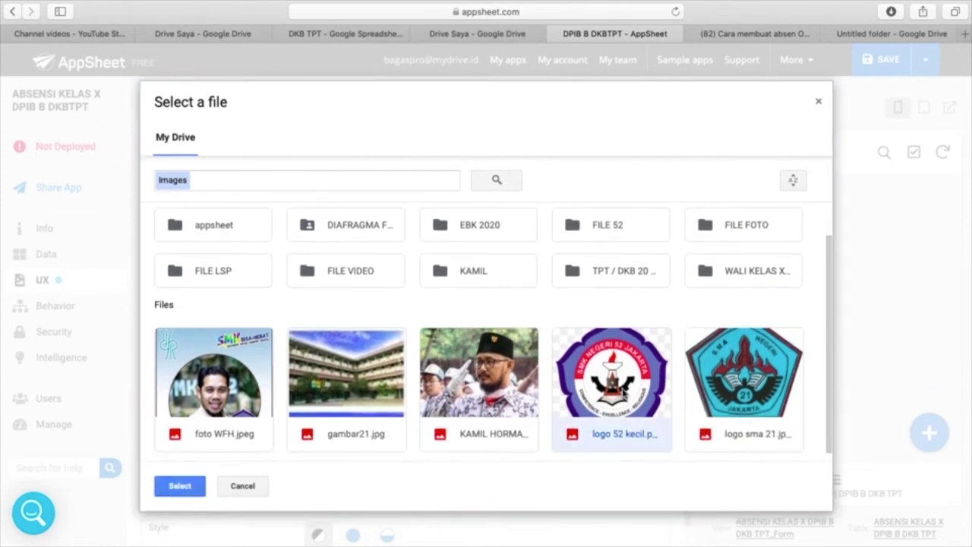
pyautogui.click(190, 486)
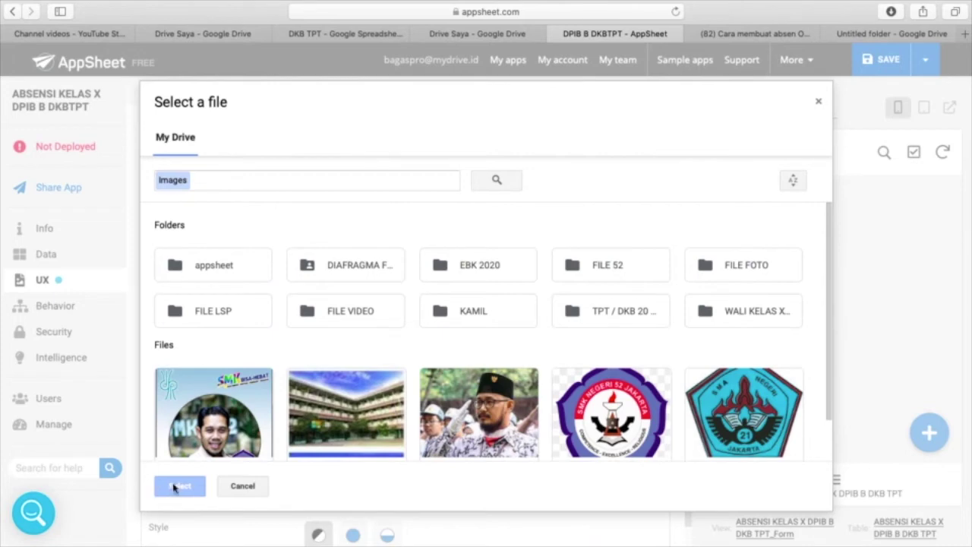
pyautogui.click(817, 100)
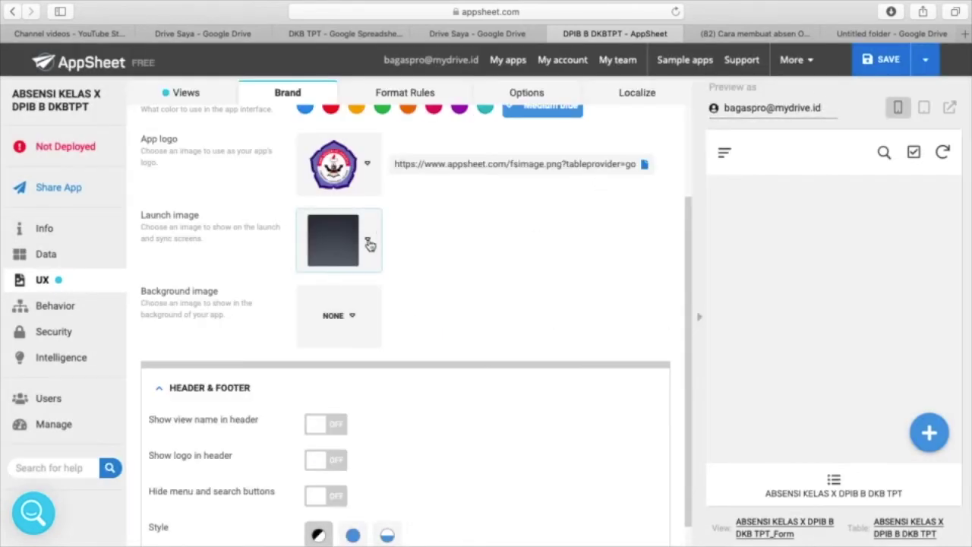
pyautogui.click(370, 243)
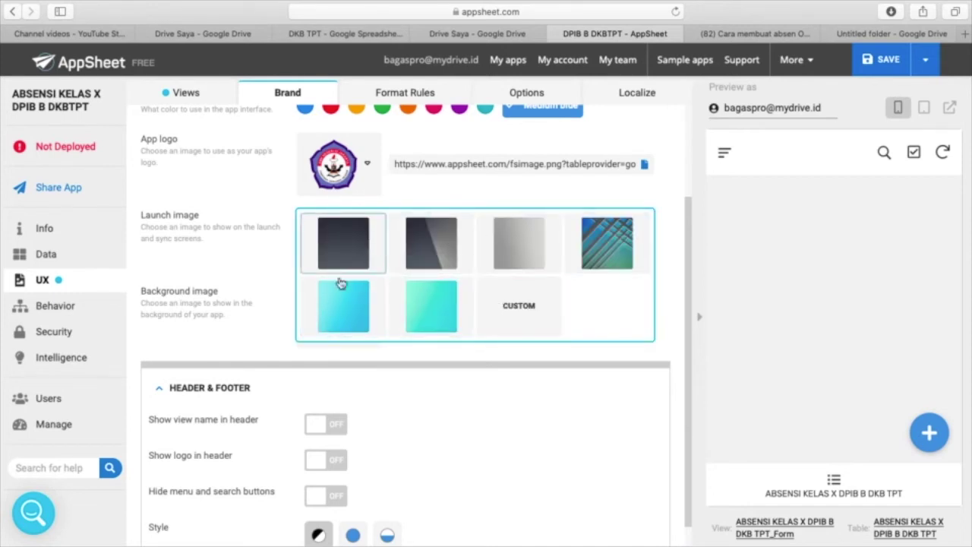
# - Choose CUSTOM for the launch image and select foto WFH.jpeg from Drive
pyautogui.click(507, 307)
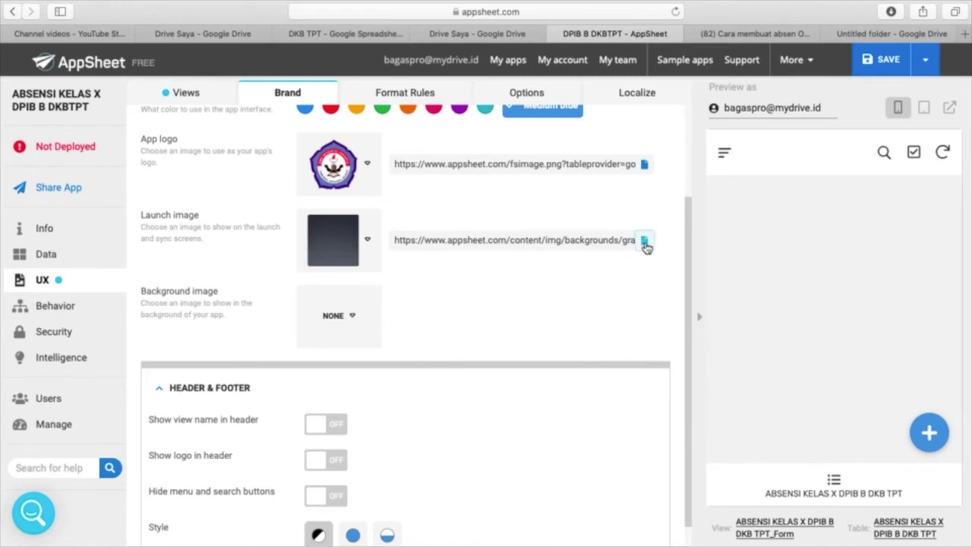
pyautogui.click(645, 243)
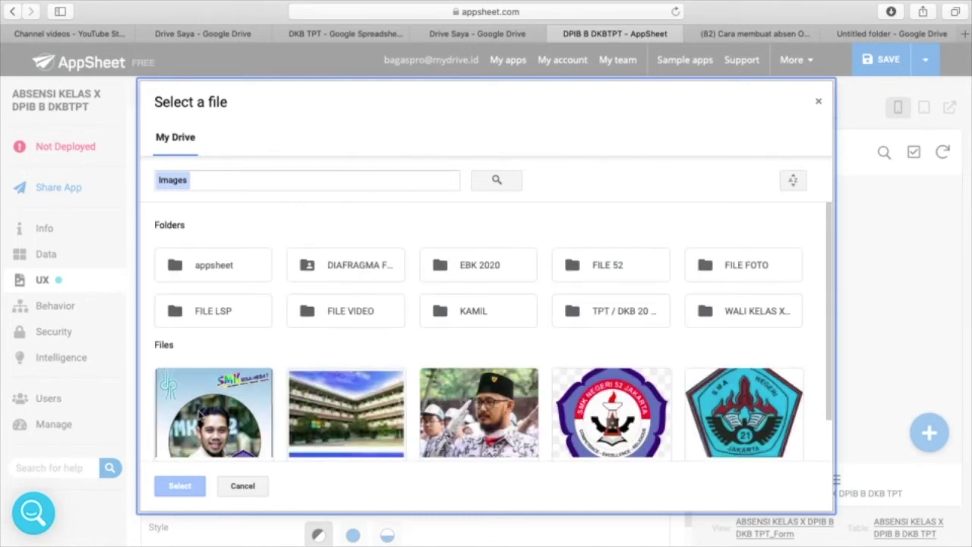
pyautogui.click(226, 409)
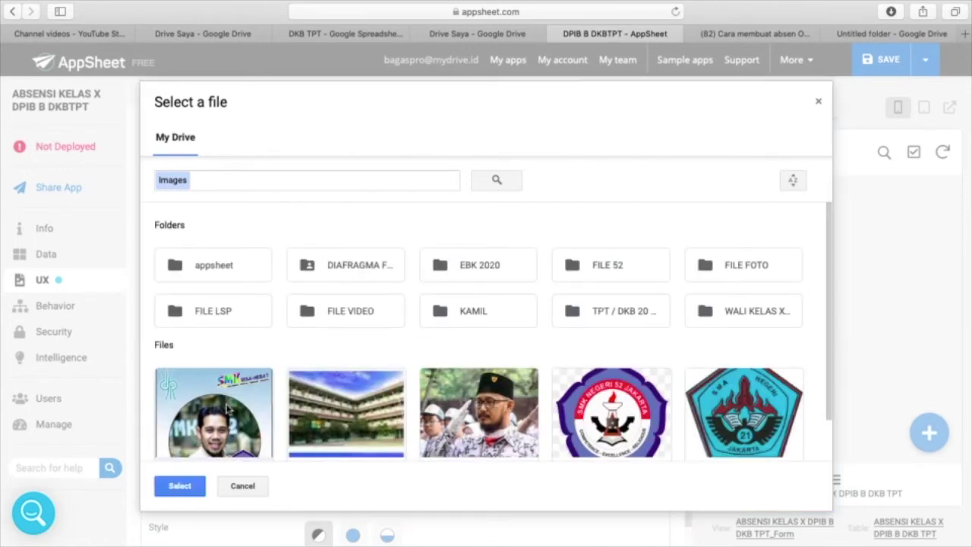
pyautogui.click(174, 488)
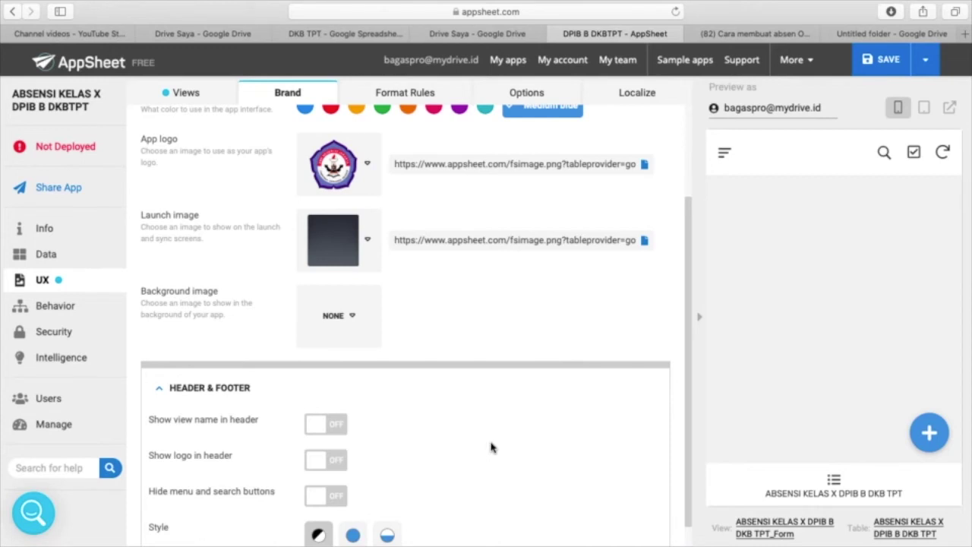
# - Set a CUSTOM background image: the SMK Negeri 52 Jakarta crest picked from Drive
pyautogui.click(354, 321)
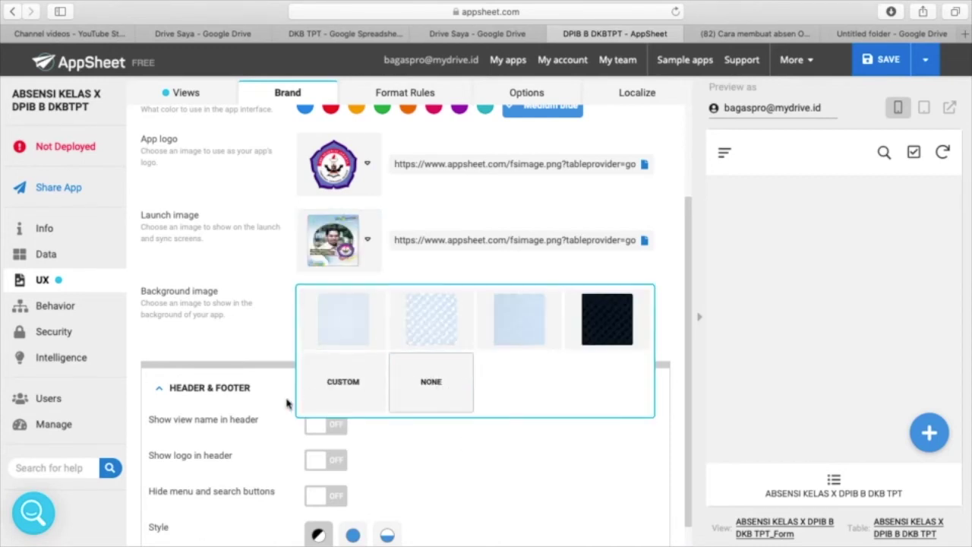
pyautogui.click(350, 385)
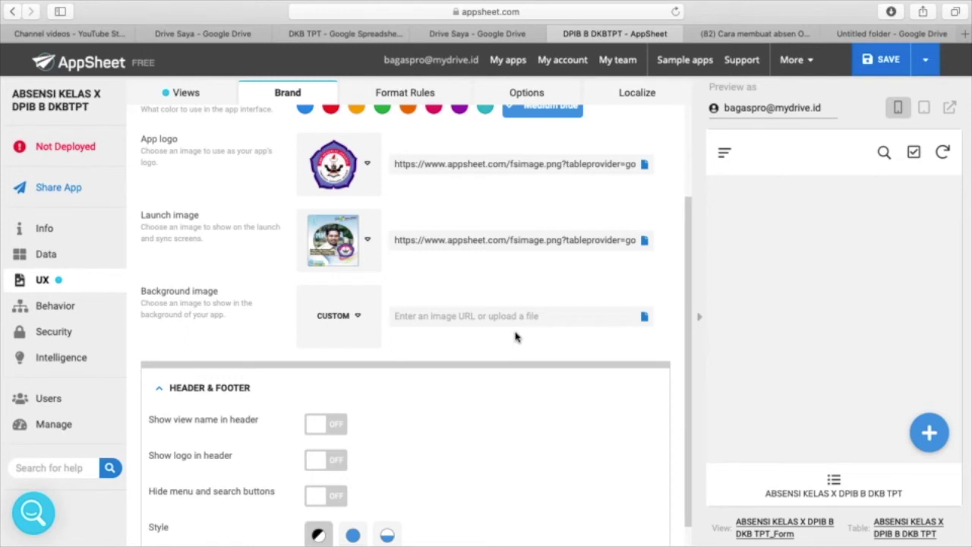
pyautogui.click(594, 322)
pyautogui.click(644, 318)
pyautogui.click(645, 319)
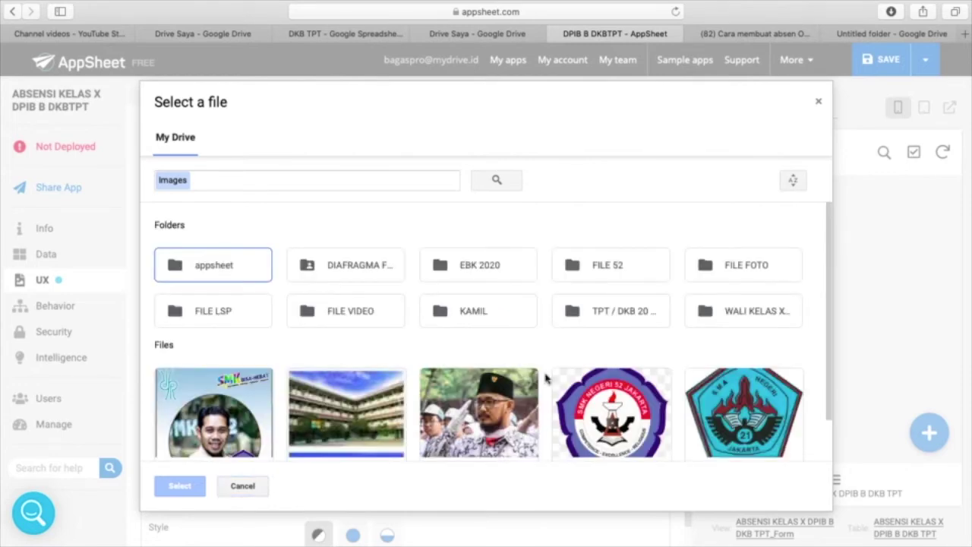
pyautogui.scroll(-1, 598, 413)
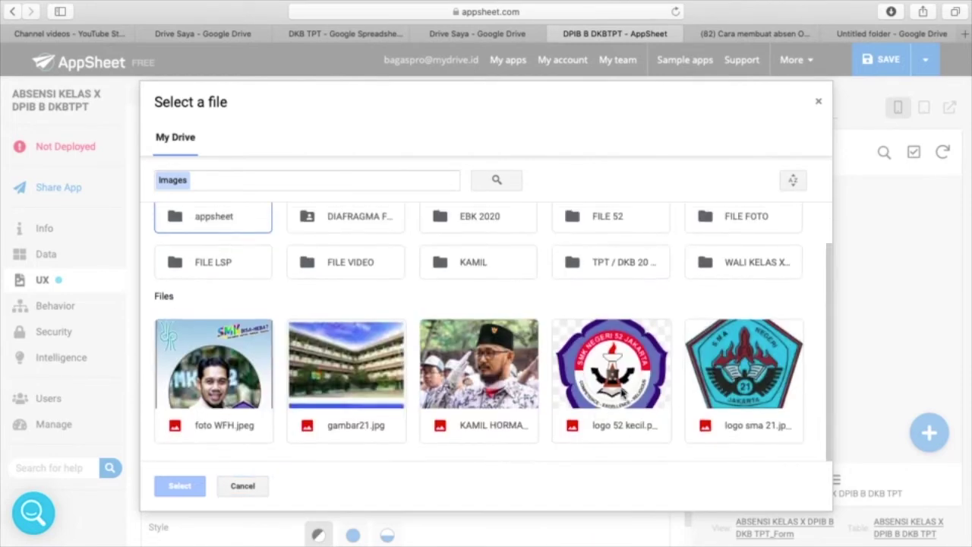
pyautogui.click(623, 395)
pyautogui.click(167, 486)
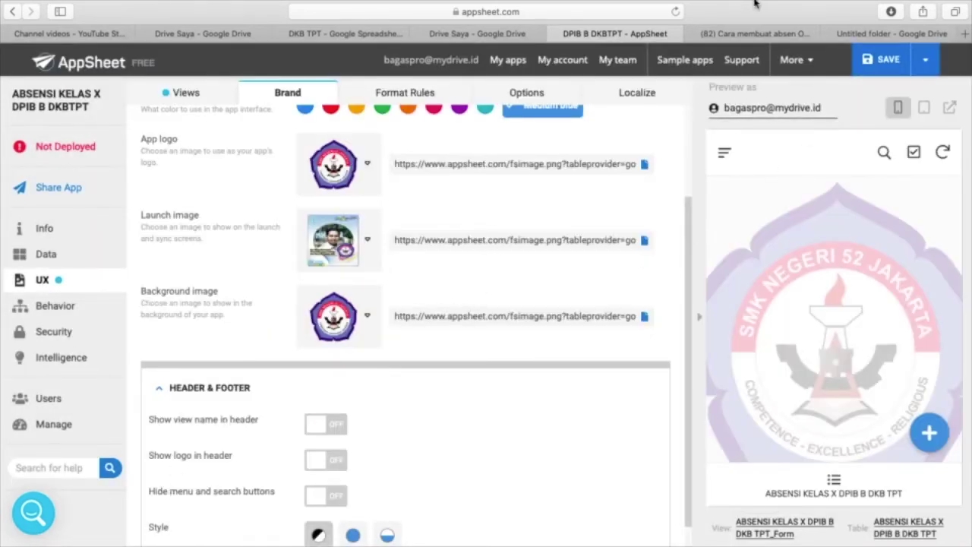
# - Save the app with Save & Verify Data so the new crest background appears in the preview
pyautogui.moveTo(751, 5)
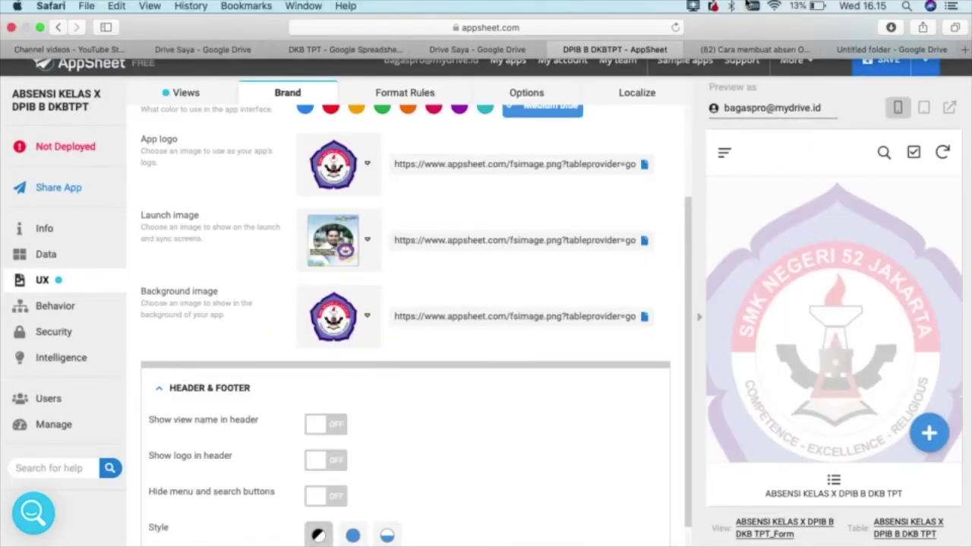
pyautogui.click(694, 6)
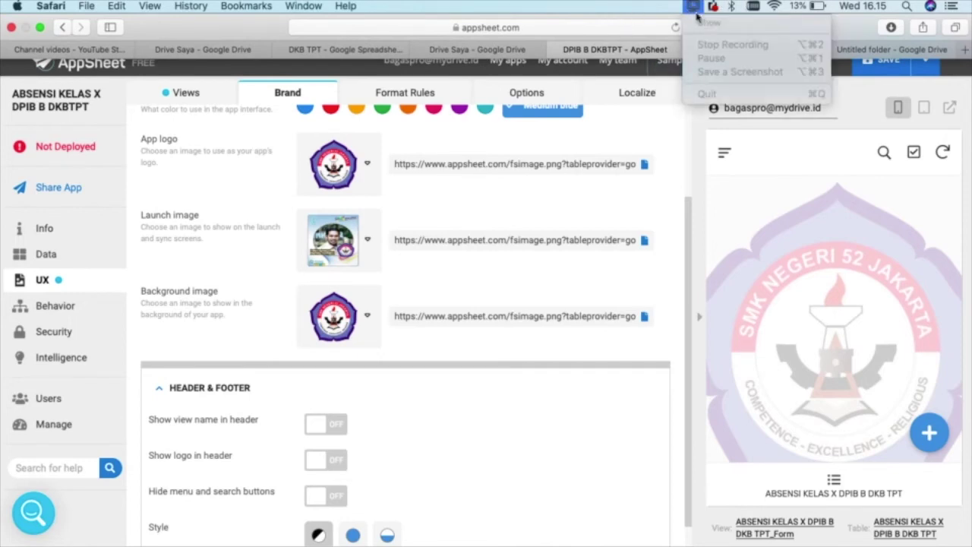
pyautogui.click(693, 9)
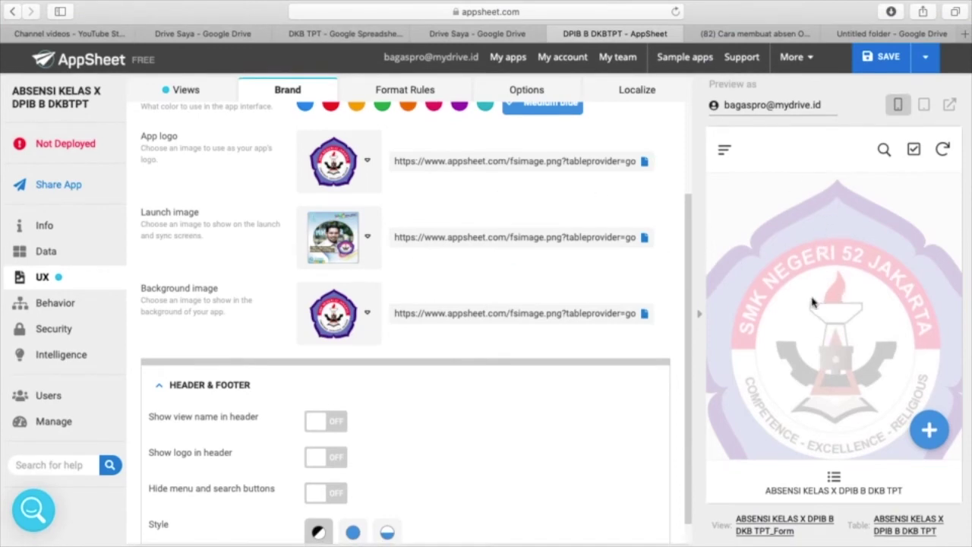
pyautogui.click(925, 61)
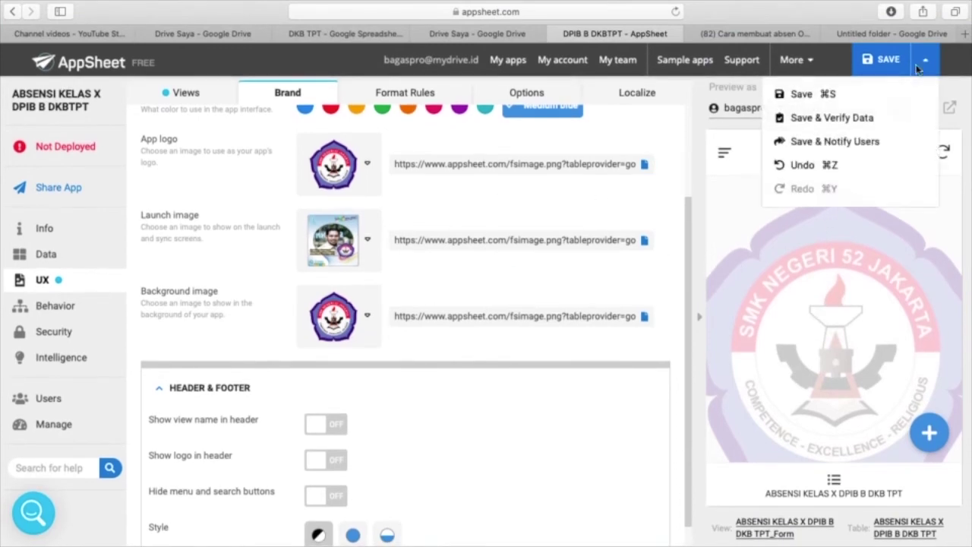
pyautogui.click(833, 116)
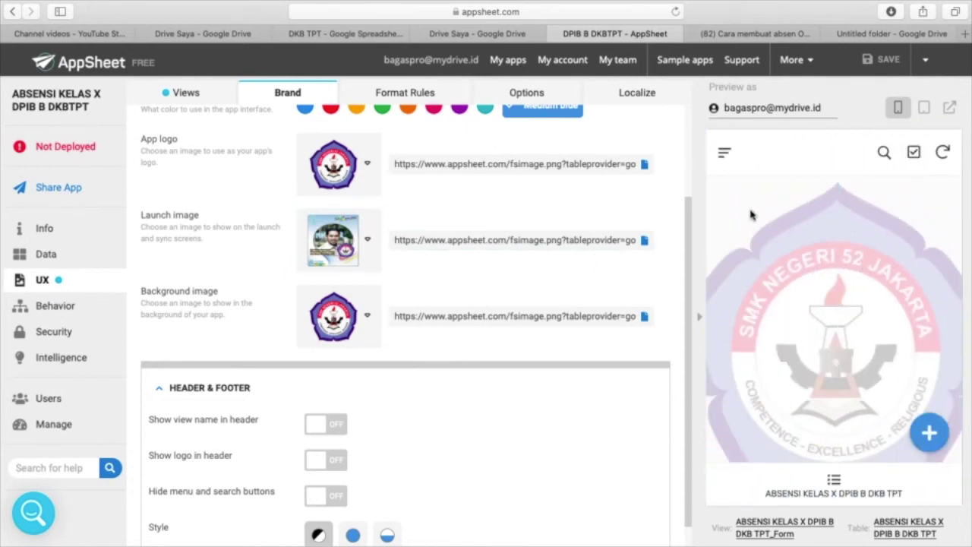
# - Show the view name, logo, and menu and search icons in the app header
pyautogui.click(322, 425)
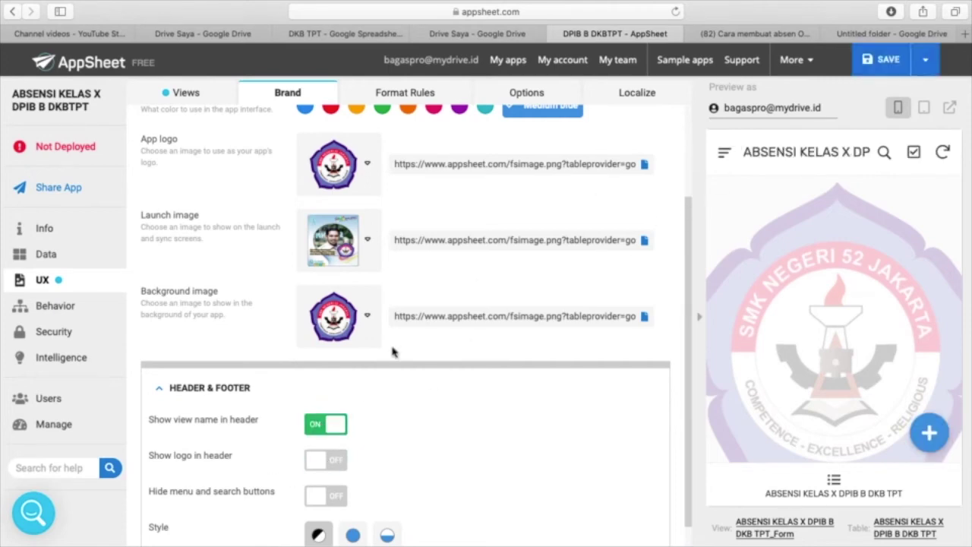
pyautogui.click(326, 460)
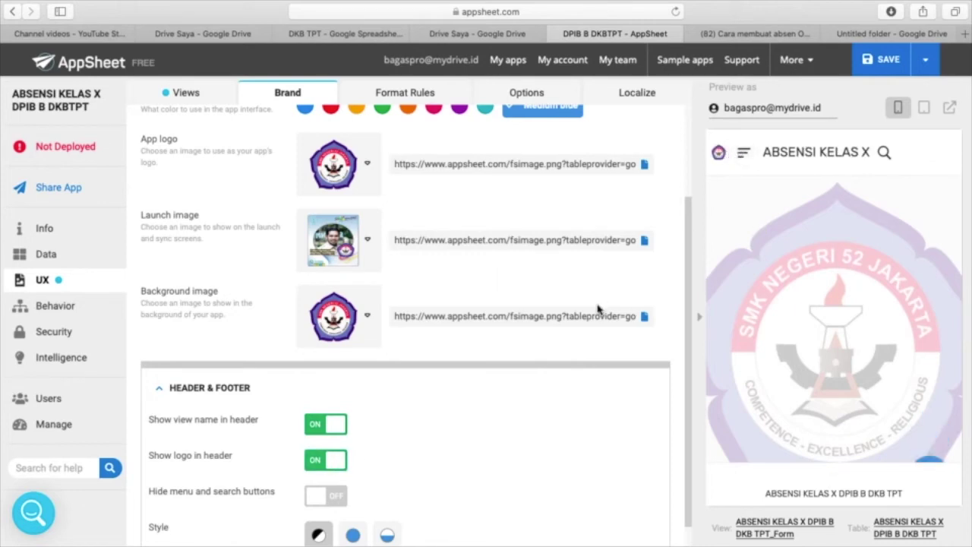
pyautogui.scroll(-1, 631, 261)
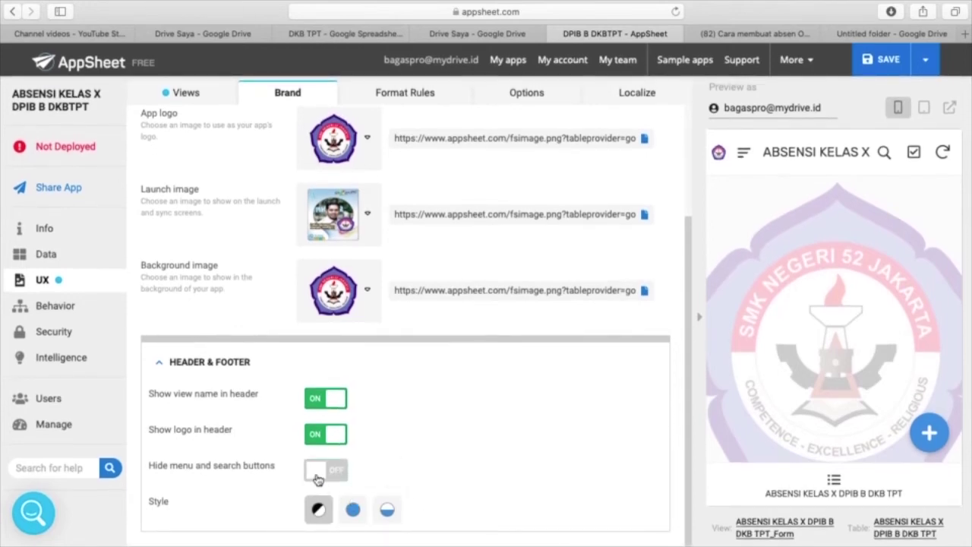
pyautogui.click(317, 479)
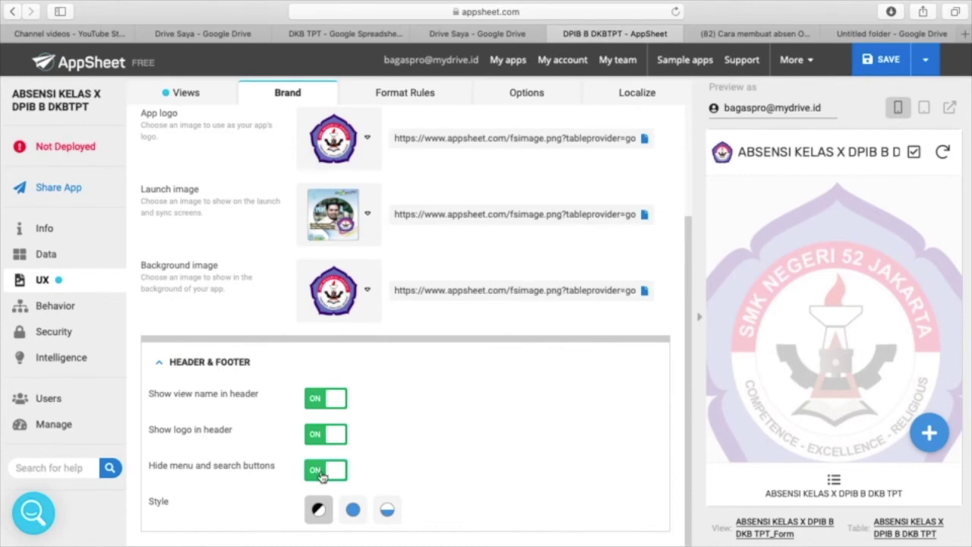
pyautogui.click(322, 473)
pyautogui.click(322, 472)
pyautogui.click(313, 472)
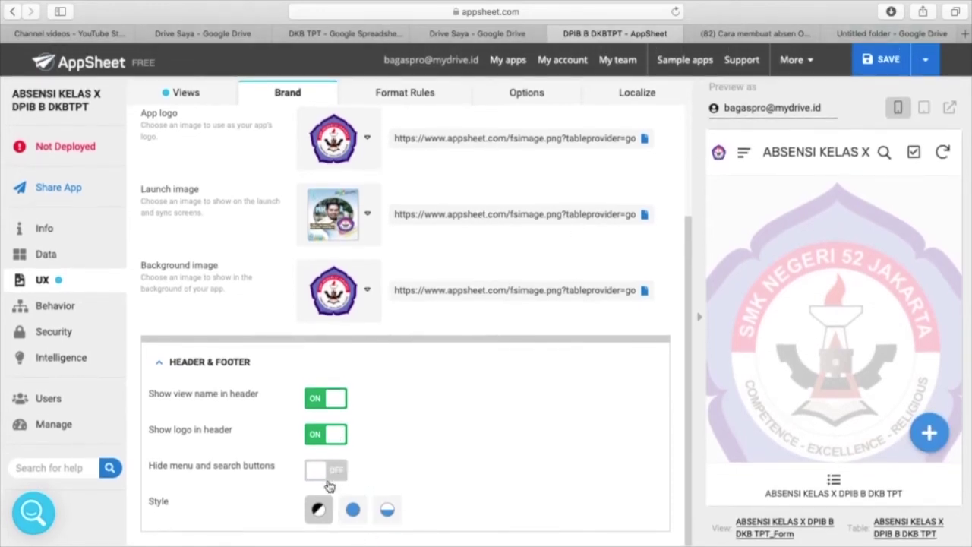
# - Set the Header & Footer style to Colored for a solid blue header and footer
pyautogui.click(352, 515)
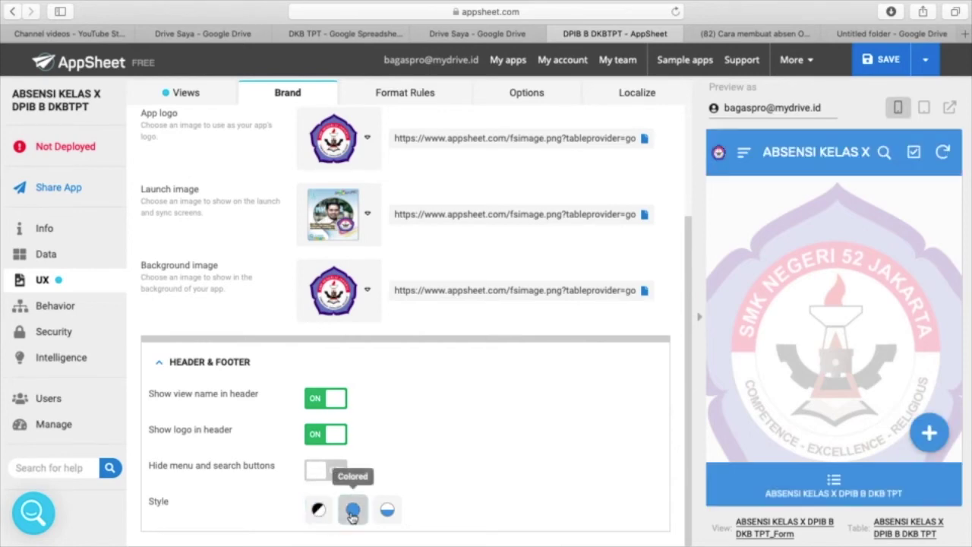
pyautogui.click(389, 513)
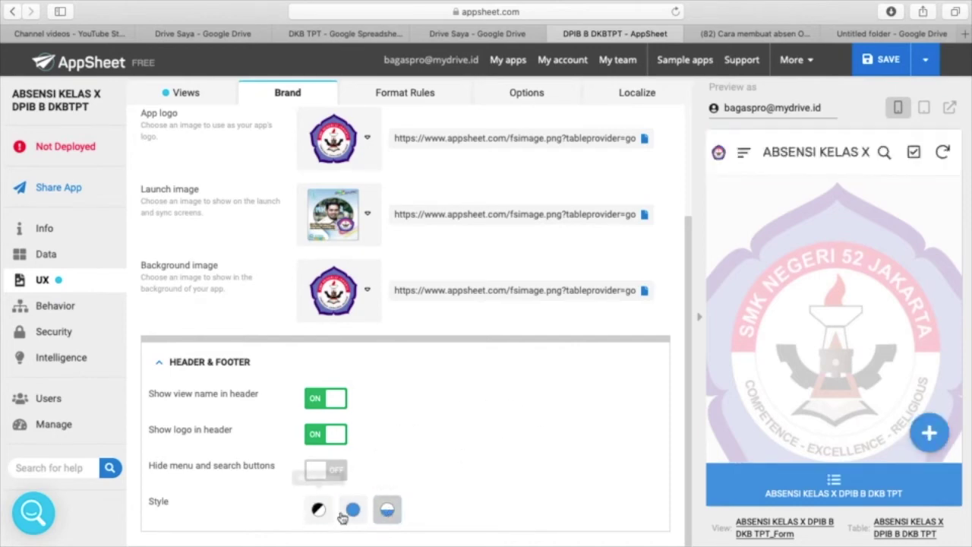
pyautogui.click(352, 511)
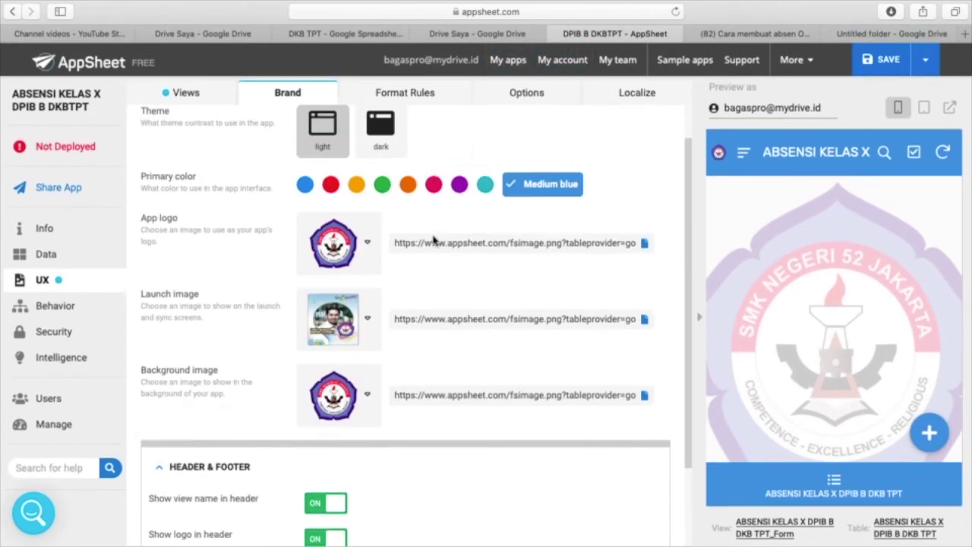
# - Check the empty Format Rules, then review the UX Options: Rubik font, size 20, Simple forms
pyautogui.scroll(4, 437, 228)
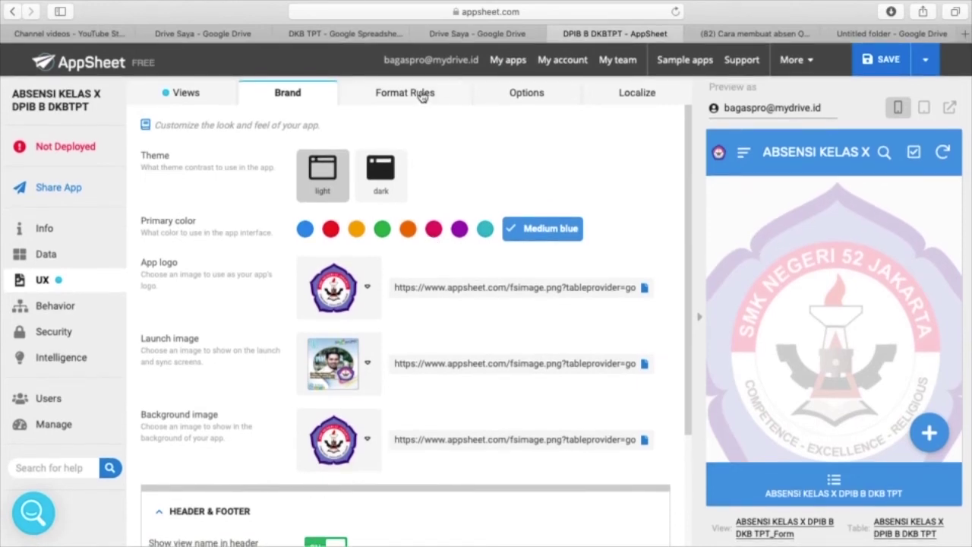
pyautogui.click(430, 96)
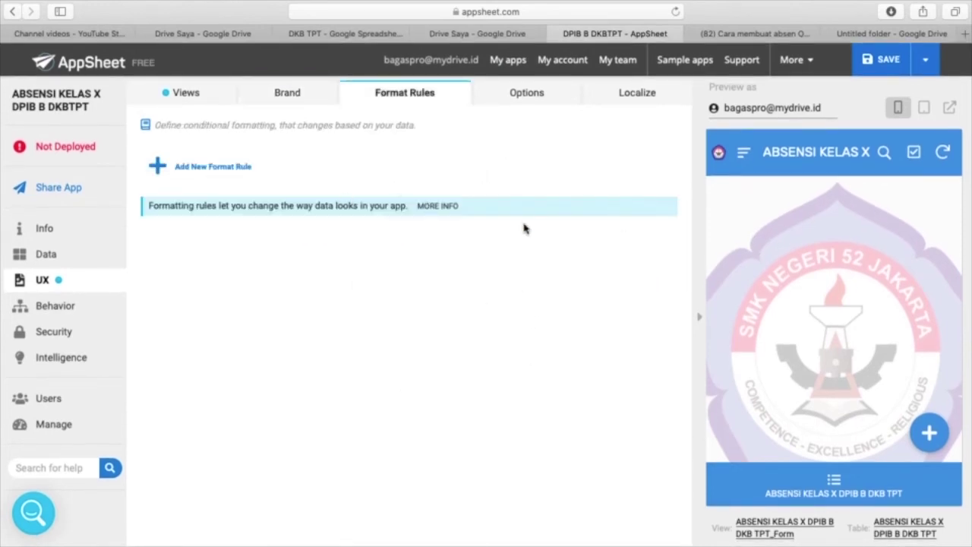
pyautogui.click(525, 93)
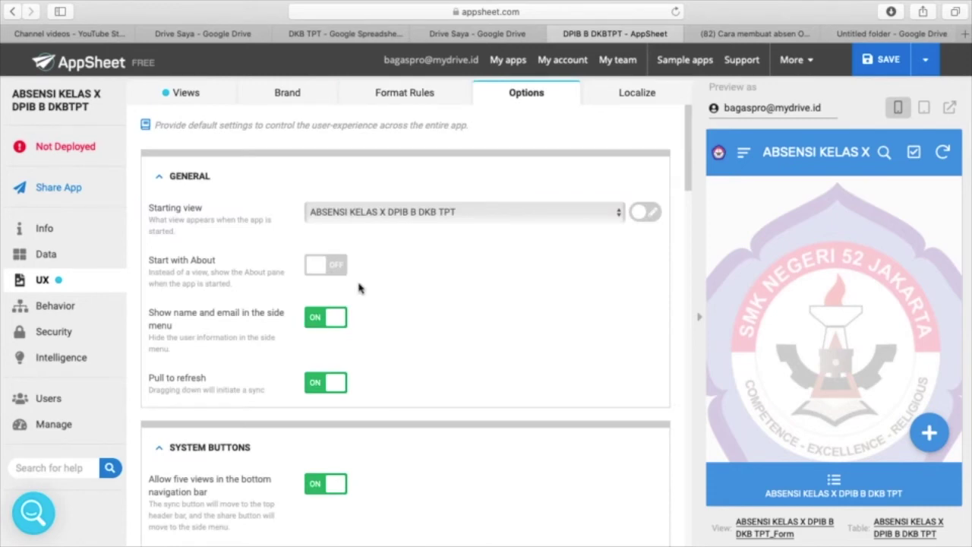
pyautogui.scroll(-1, 401, 281)
pyautogui.scroll(-1, 401, 281)
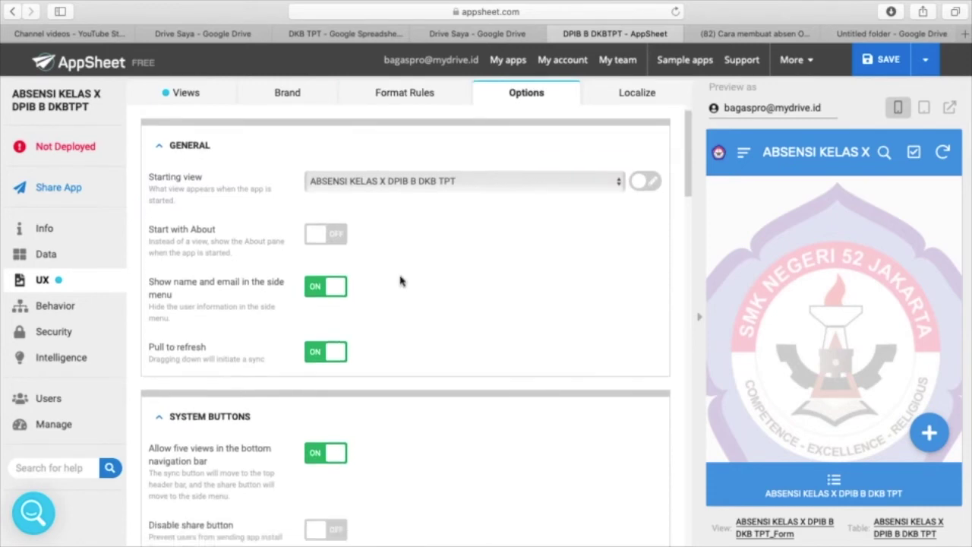
pyautogui.scroll(-5, 400, 281)
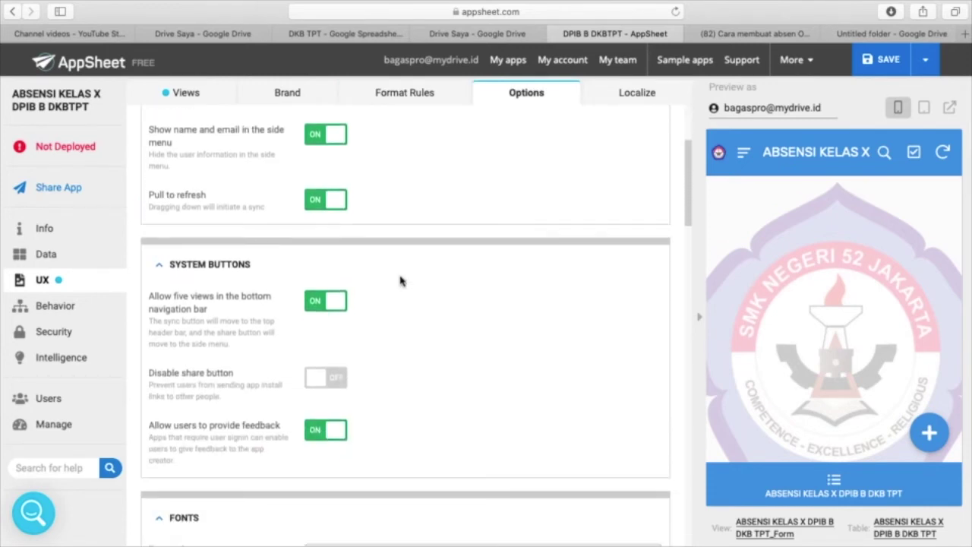
pyautogui.scroll(-2, 401, 282)
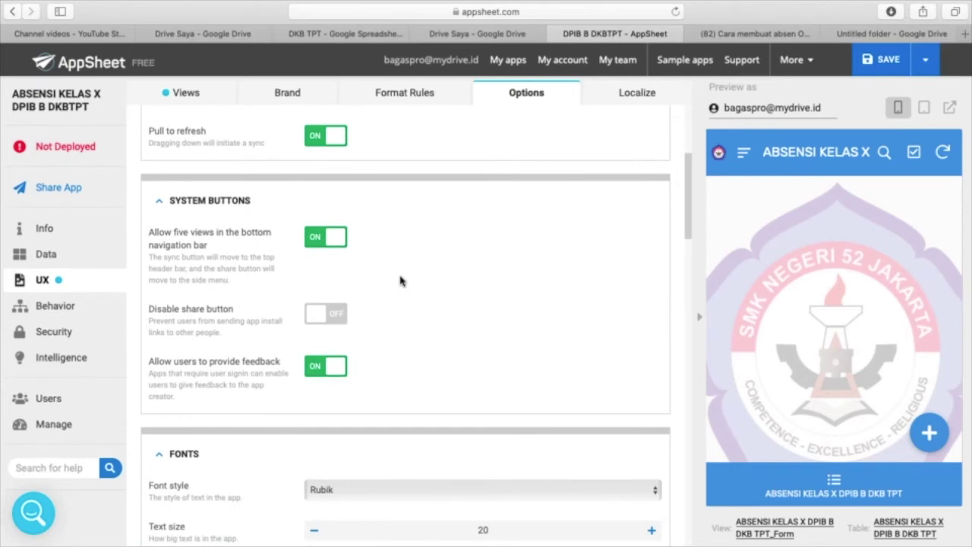
pyautogui.scroll(8, 401, 281)
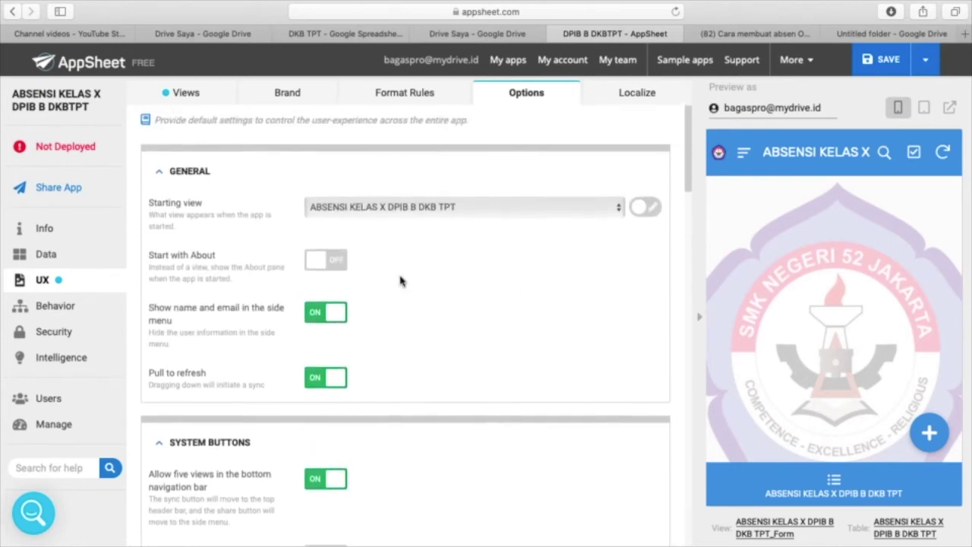
pyautogui.scroll(-2, 400, 281)
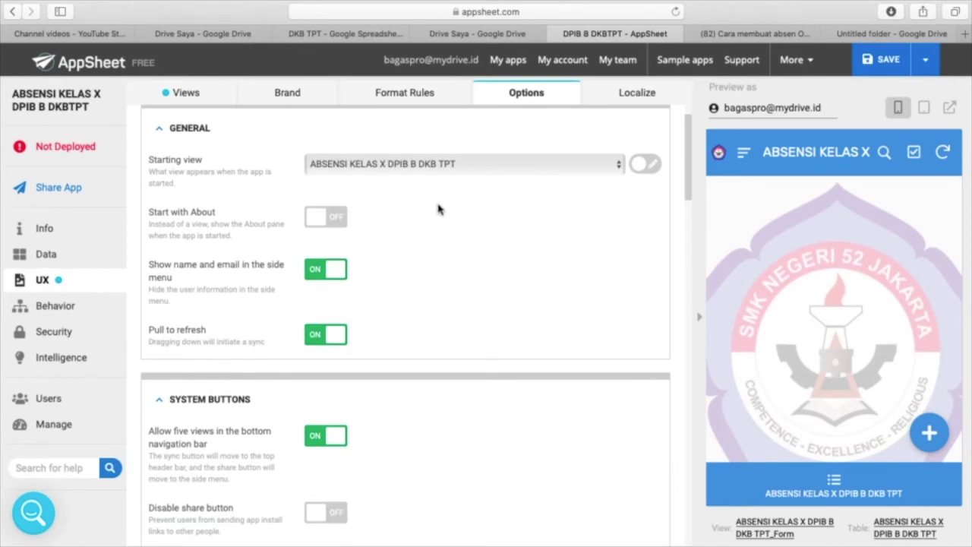
pyautogui.scroll(-3, 444, 224)
pyautogui.scroll(-10, 444, 224)
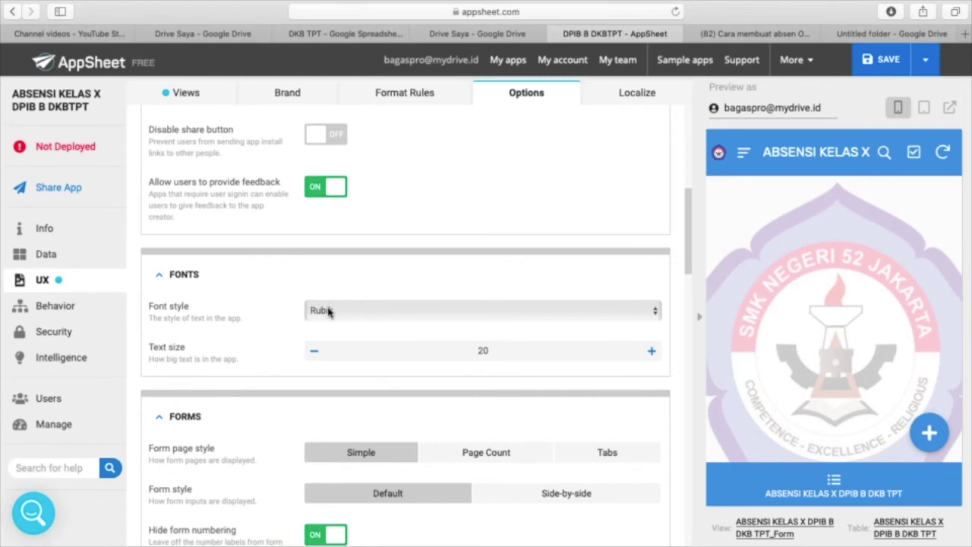
# - Switch the app's font style to Roboto after briefly trying Asap
pyautogui.click(328, 312)
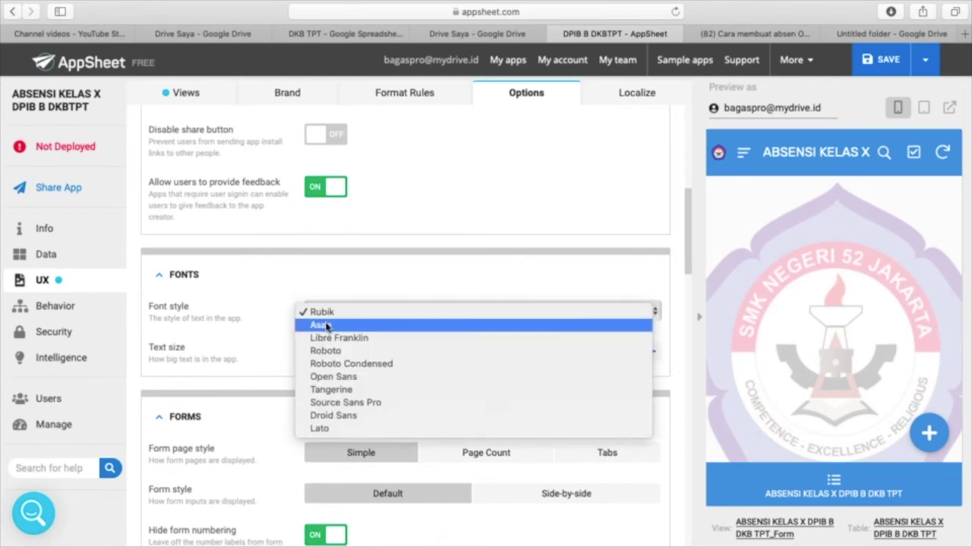
pyautogui.click(327, 324)
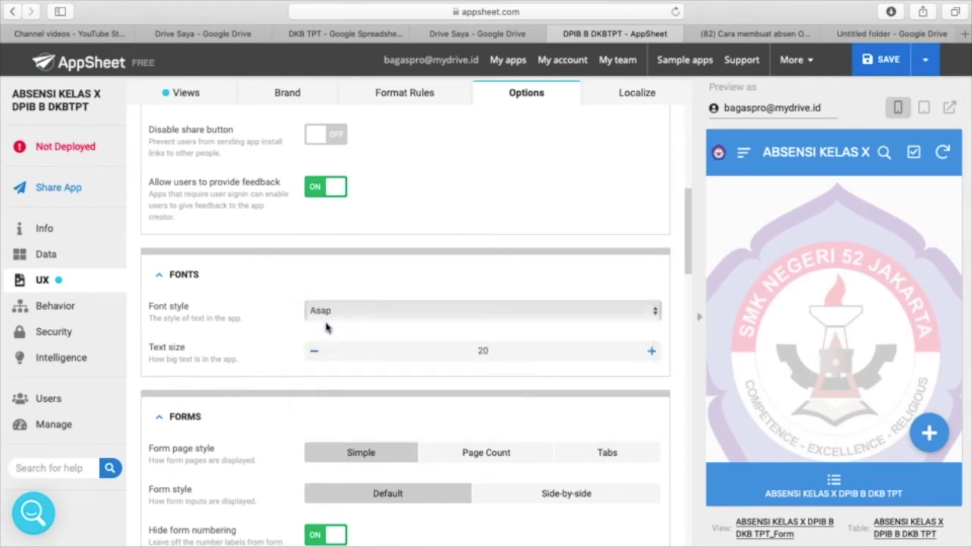
pyautogui.click(378, 316)
pyautogui.click(361, 341)
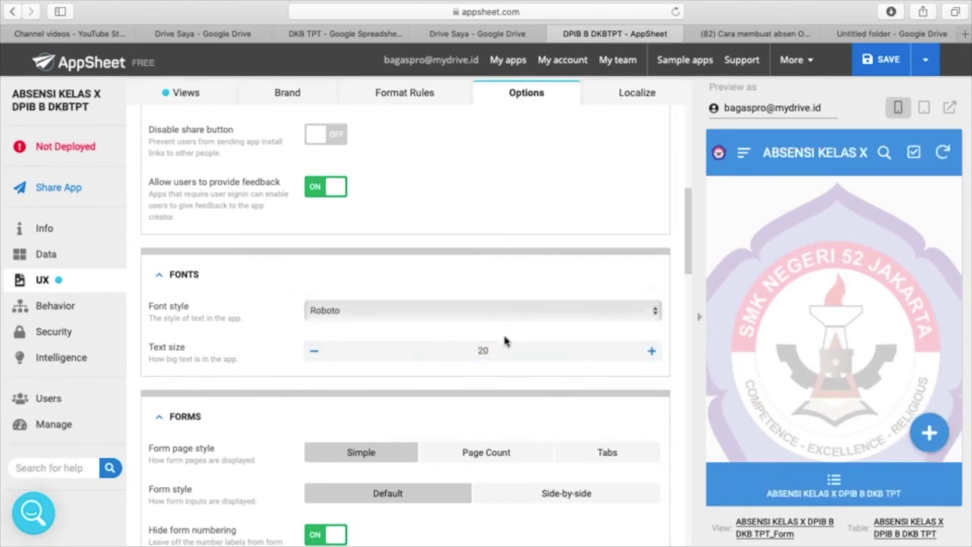
pyautogui.scroll(-3, 494, 388)
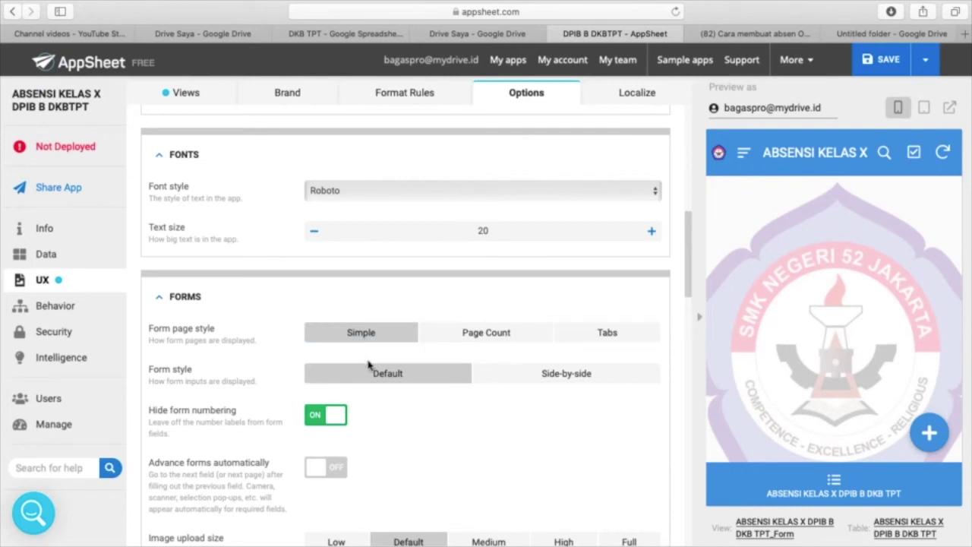
pyautogui.scroll(-5, 422, 421)
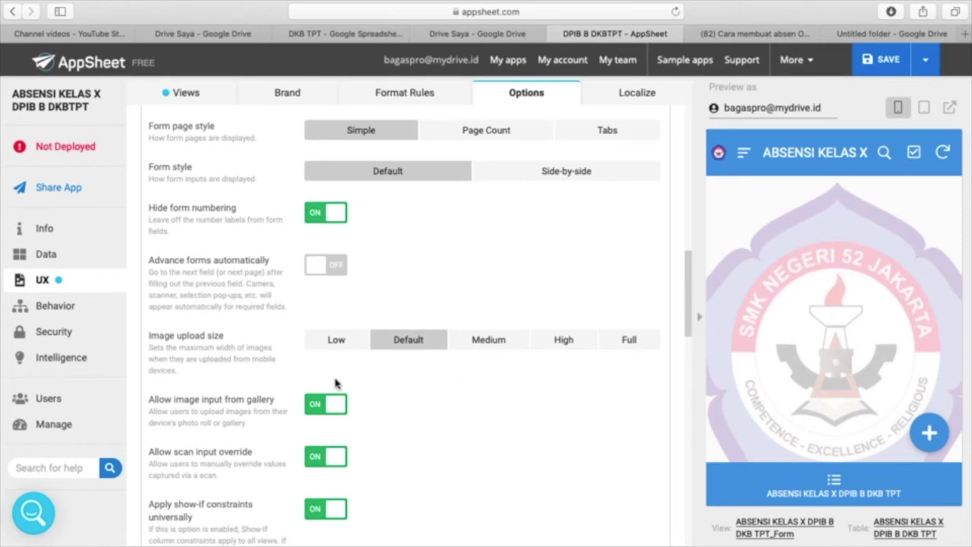
# - Turn 'Allow image input from gallery' OFF in the Forms options and review the remaining settings
pyautogui.click(317, 410)
pyautogui.scroll(-5, 391, 423)
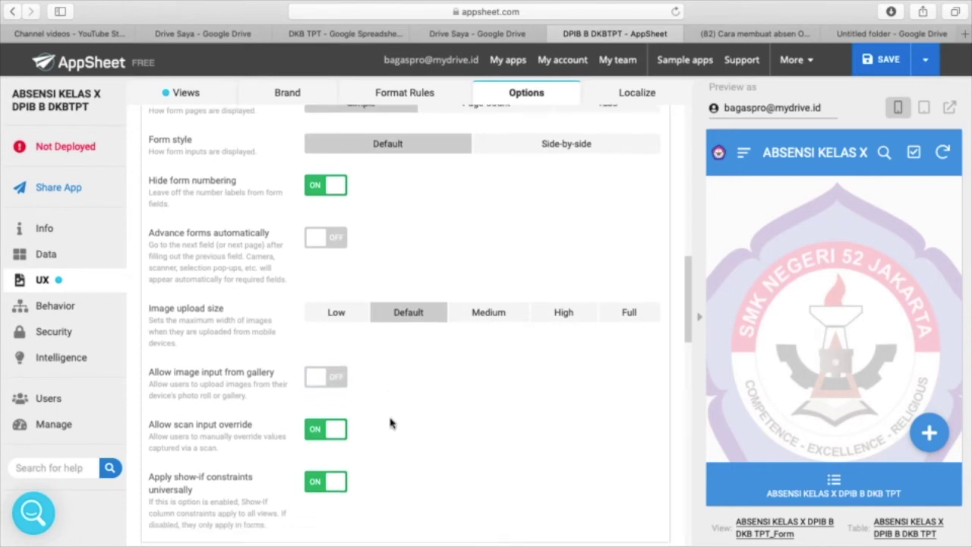
pyautogui.scroll(-6, 390, 423)
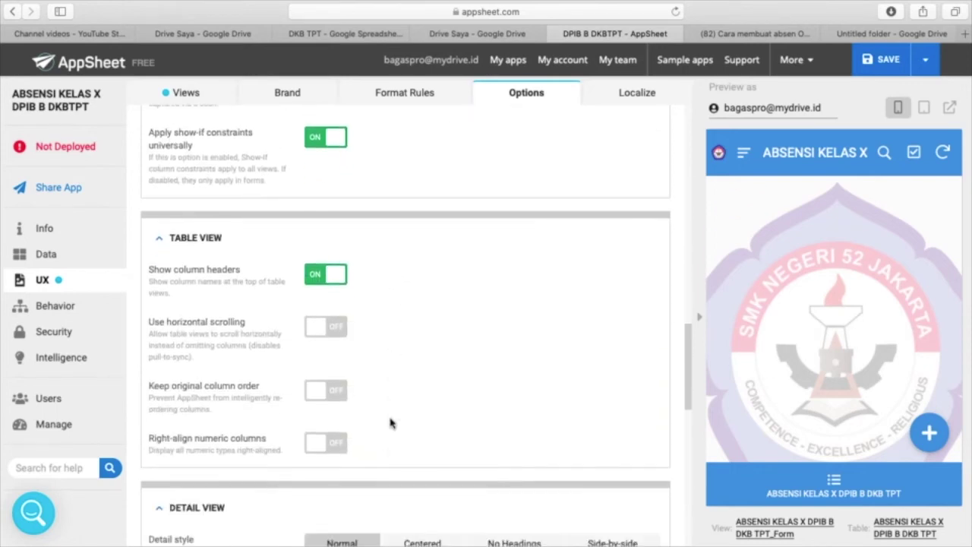
pyautogui.scroll(-8, 390, 423)
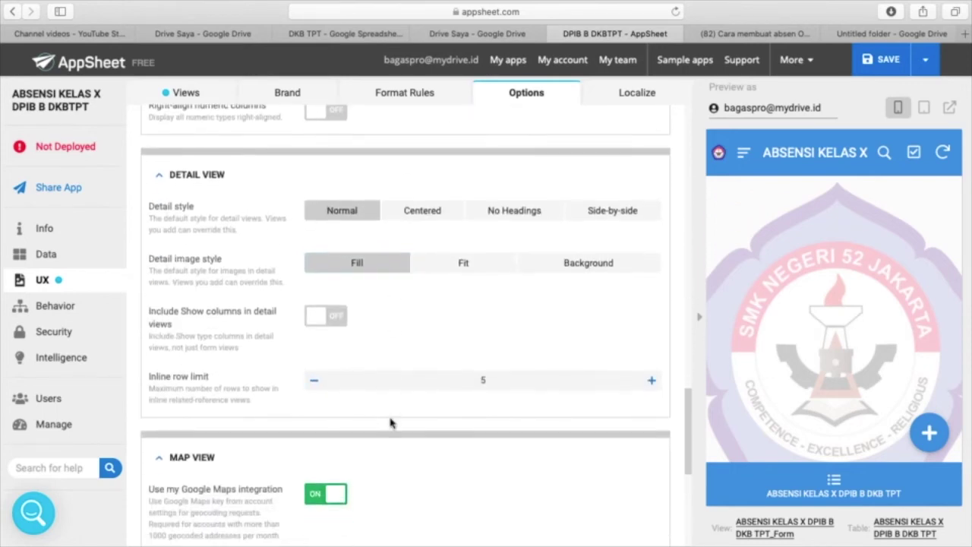
pyautogui.scroll(-3, 391, 423)
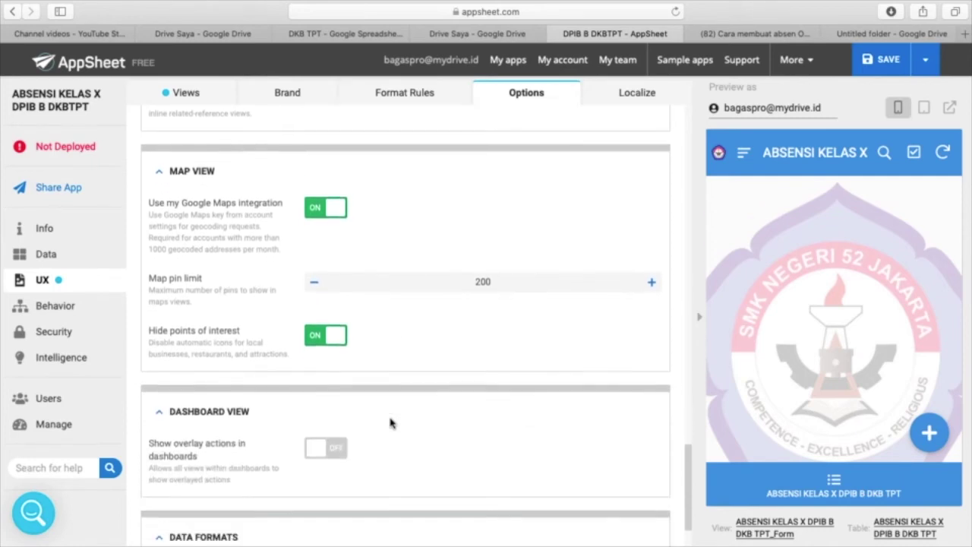
pyautogui.scroll(20, 390, 423)
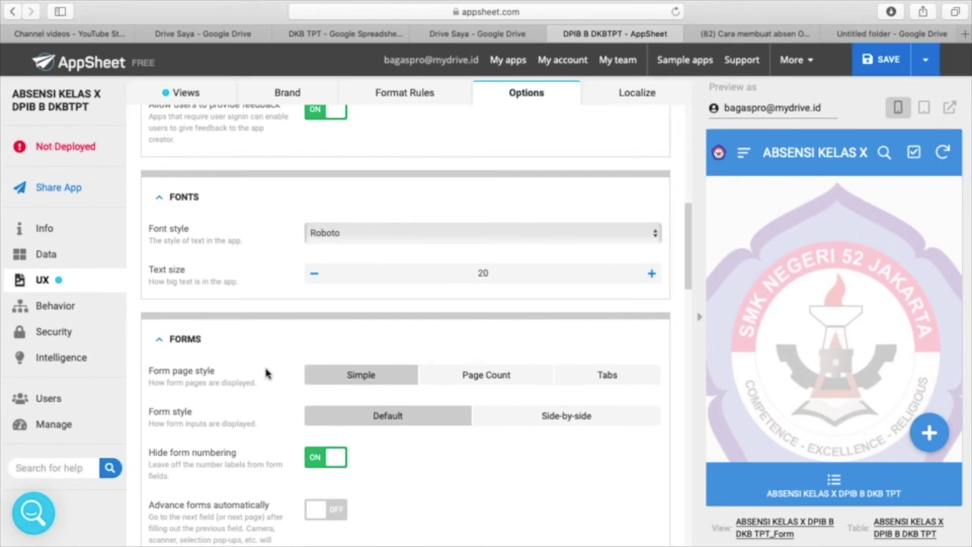
pyautogui.scroll(10, 266, 373)
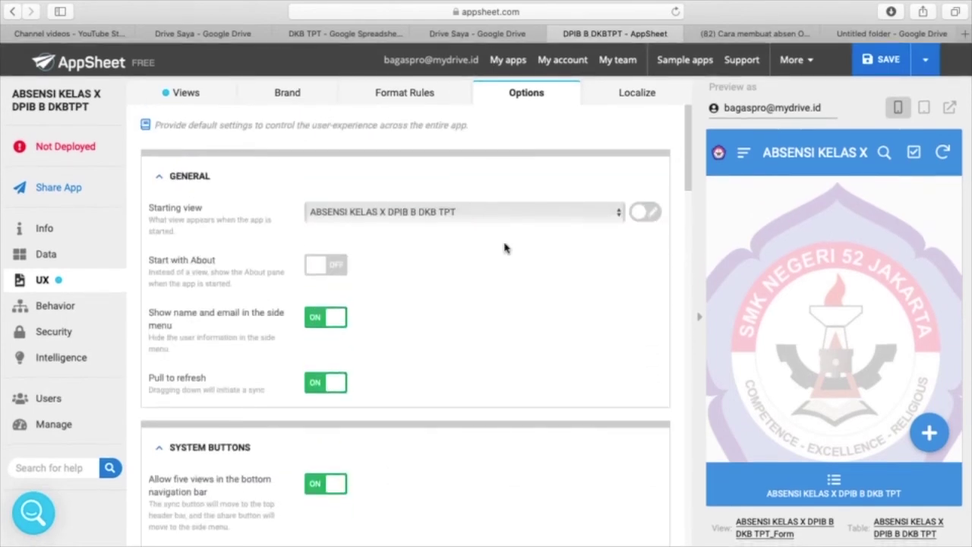
# - Glance at the Behavior actions, then go back to the UX views list
pyautogui.click(65, 311)
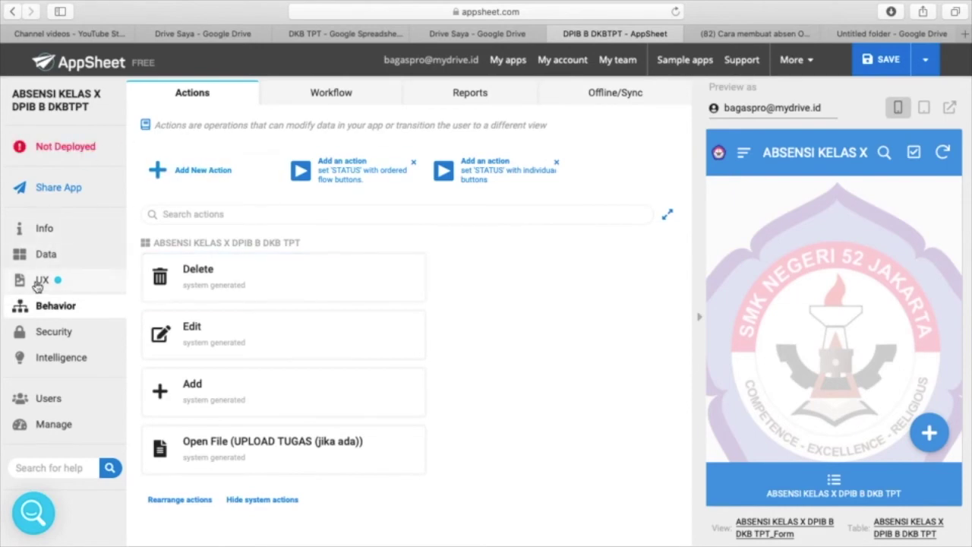
pyautogui.click(38, 282)
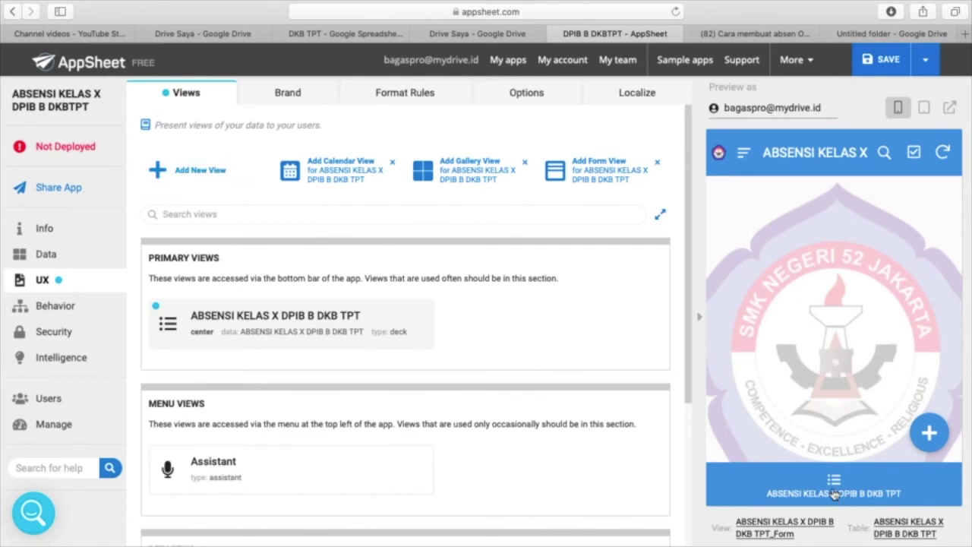
# - Add a new view for the attendance table and rename it DIAGRAM
pyautogui.click(183, 171)
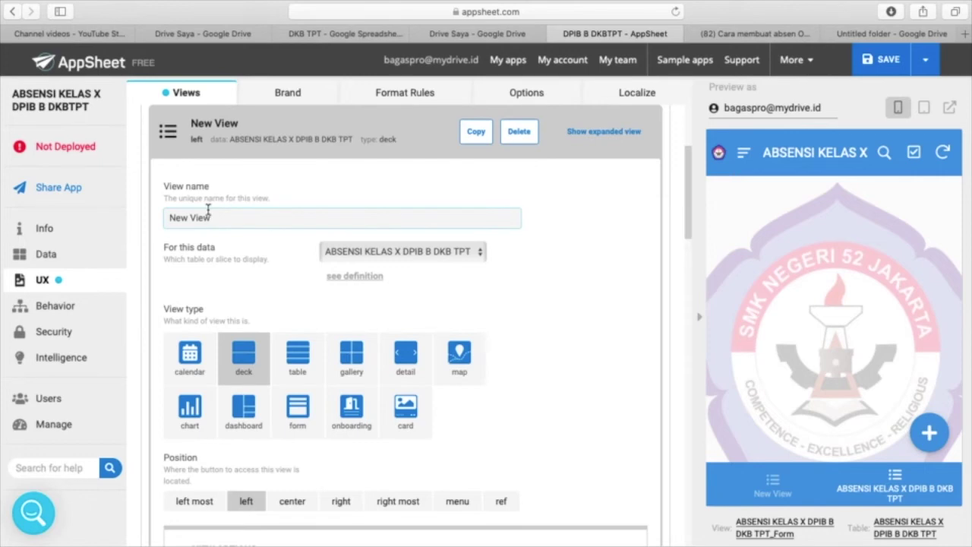
pyautogui.click(183, 213)
pyautogui.doubleClick(194, 217)
pyautogui.click(220, 218)
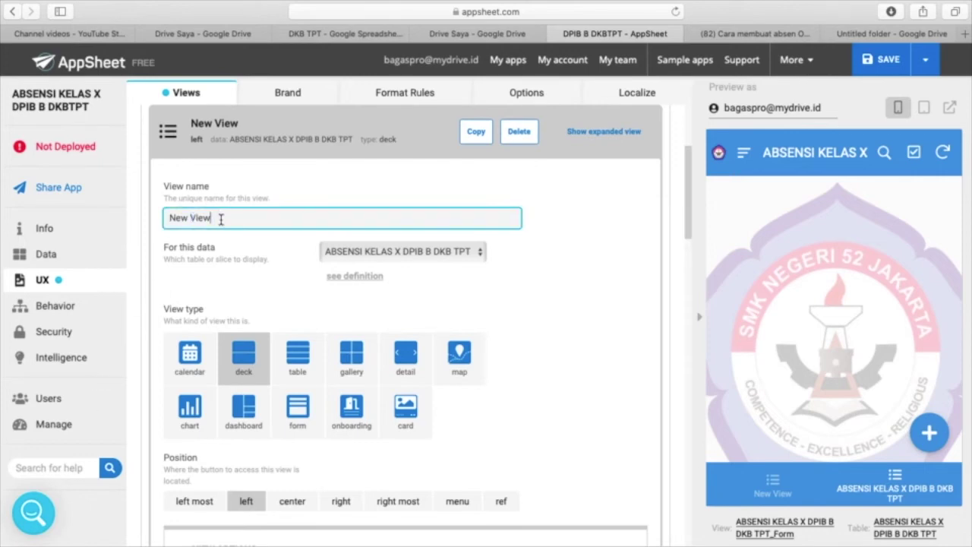
pyautogui.moveTo(224, 218); pyautogui.dragTo(155, 217)
pyautogui.write('DIAGRAM')
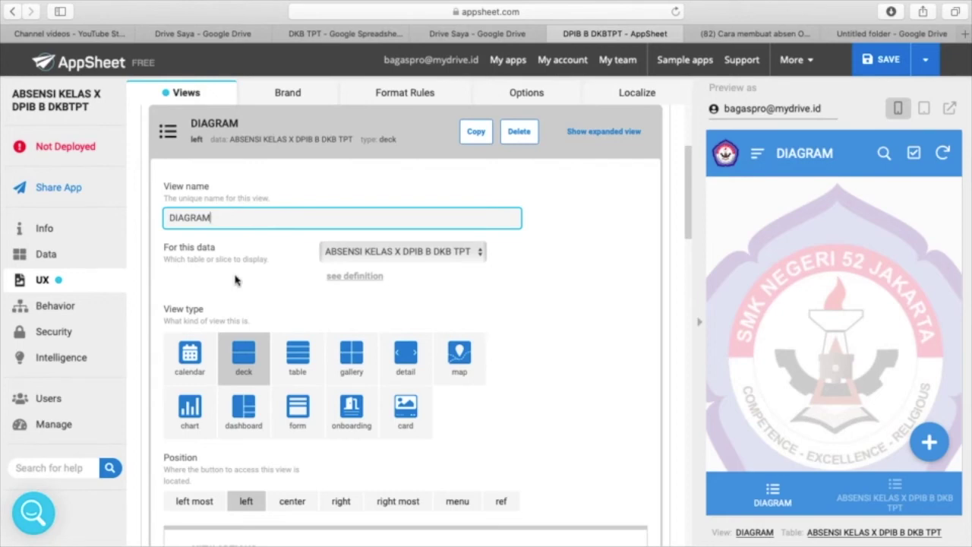
pyautogui.scroll(-2, 313, 326)
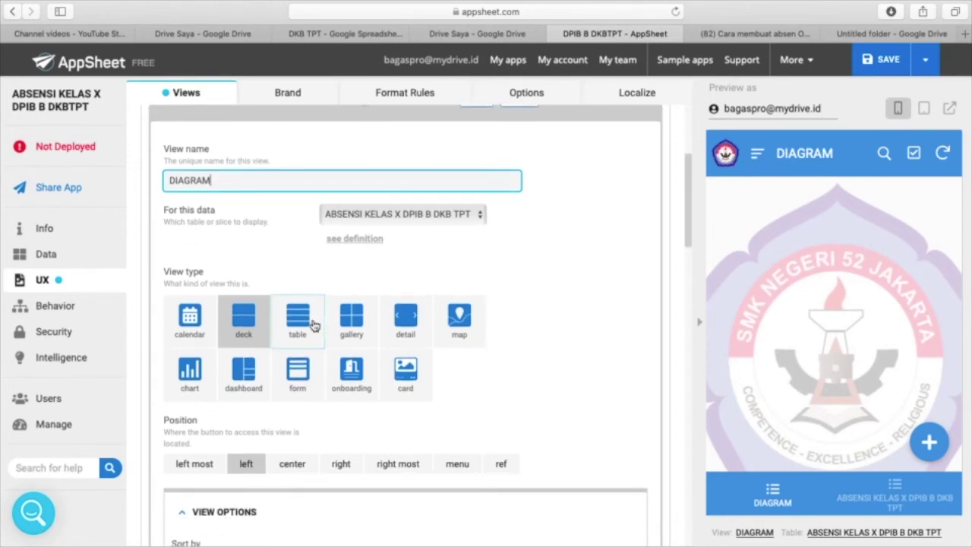
# - Set the DIAGRAM view type to chart with the aggregate piechart chart type
pyautogui.scroll(-1, 314, 325)
pyautogui.scroll(3, 314, 323)
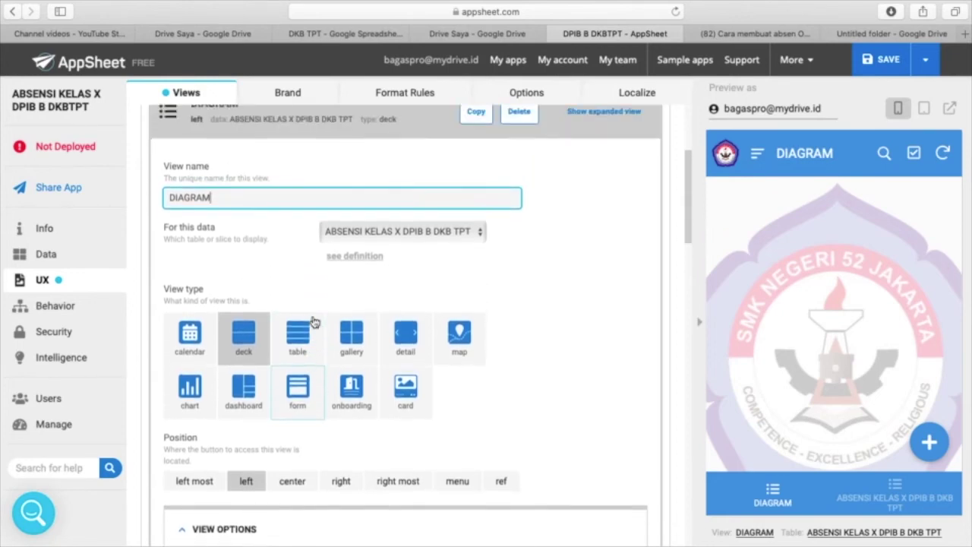
pyautogui.scroll(-4, 314, 323)
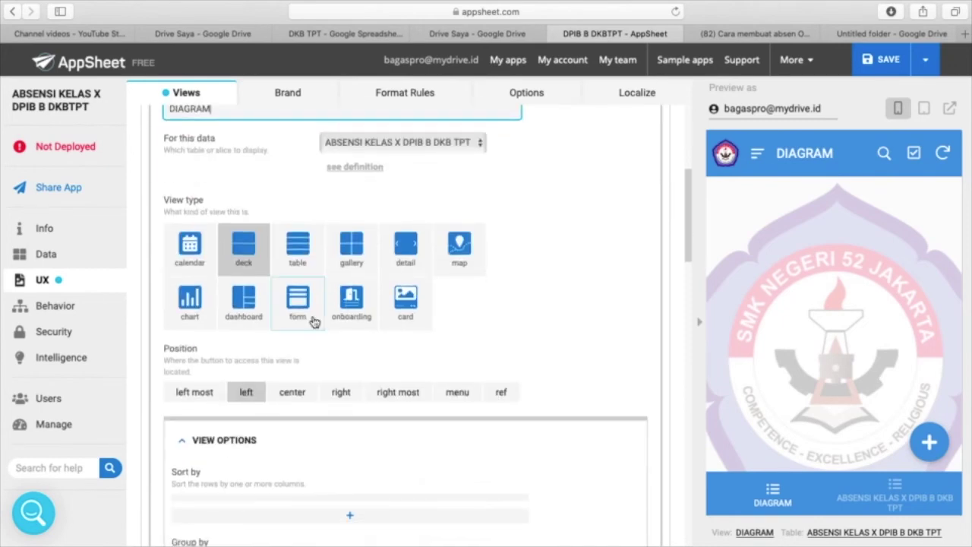
pyautogui.click(190, 304)
pyautogui.scroll(-3, 336, 362)
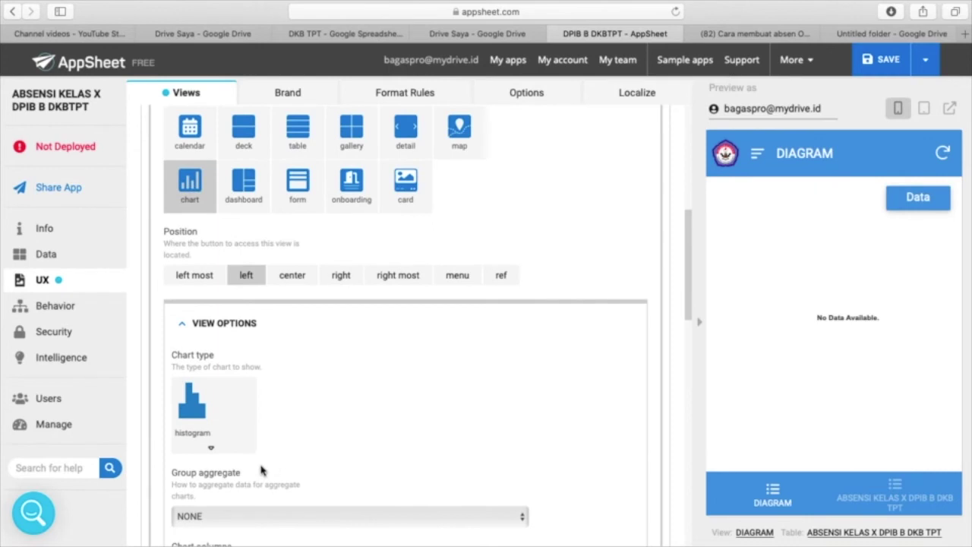
pyautogui.click(211, 454)
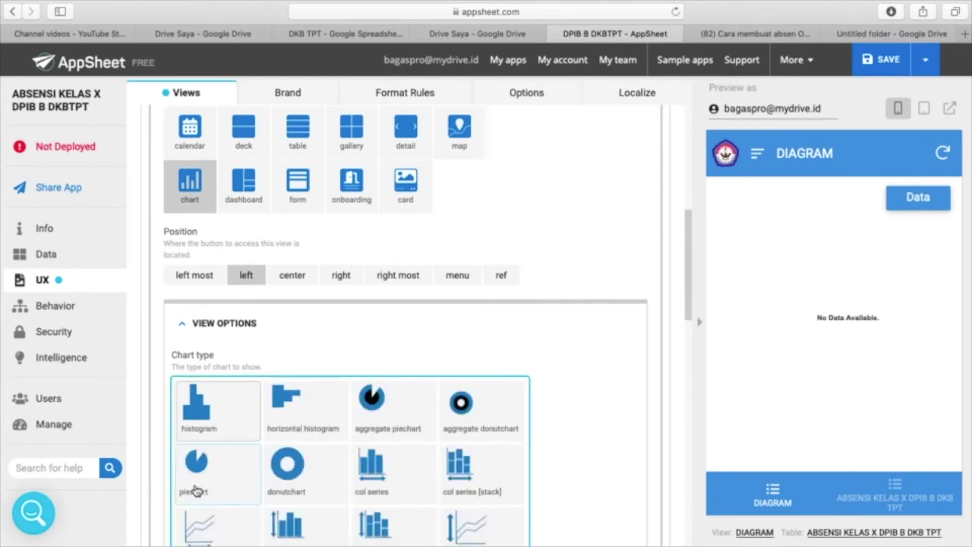
pyautogui.click(393, 429)
pyautogui.scroll(3, 382, 367)
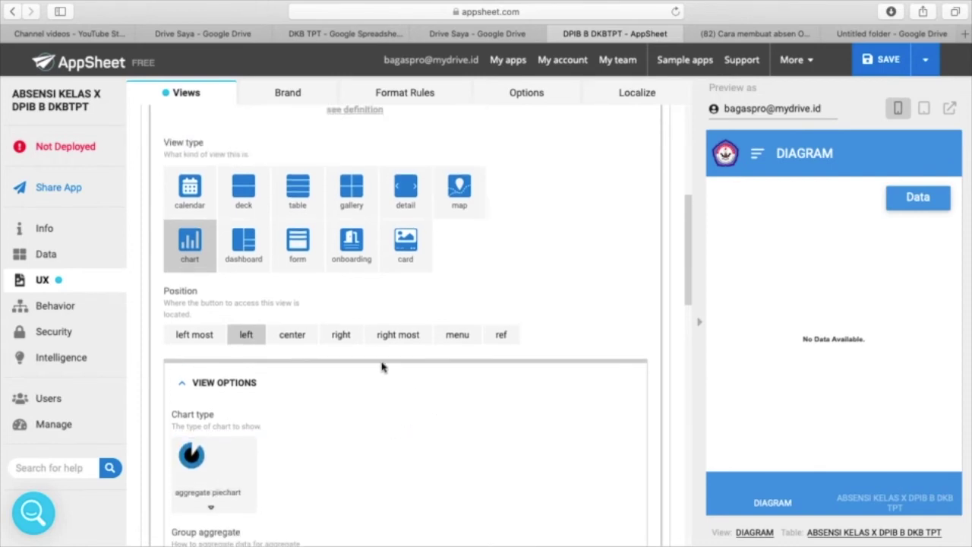
pyautogui.scroll(-1, 382, 366)
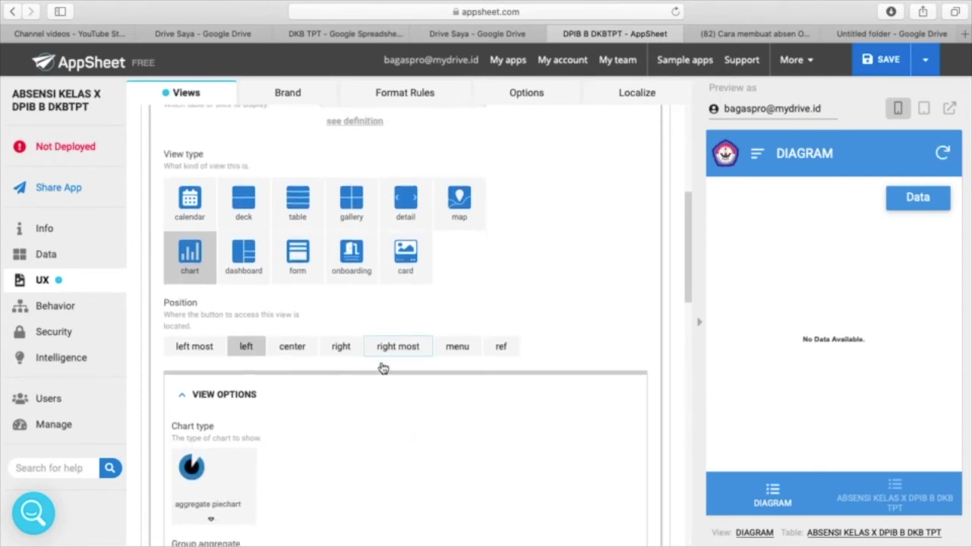
pyautogui.scroll(3, 382, 367)
pyautogui.scroll(-3, 382, 366)
pyautogui.scroll(3, 383, 368)
pyautogui.scroll(-10, 383, 369)
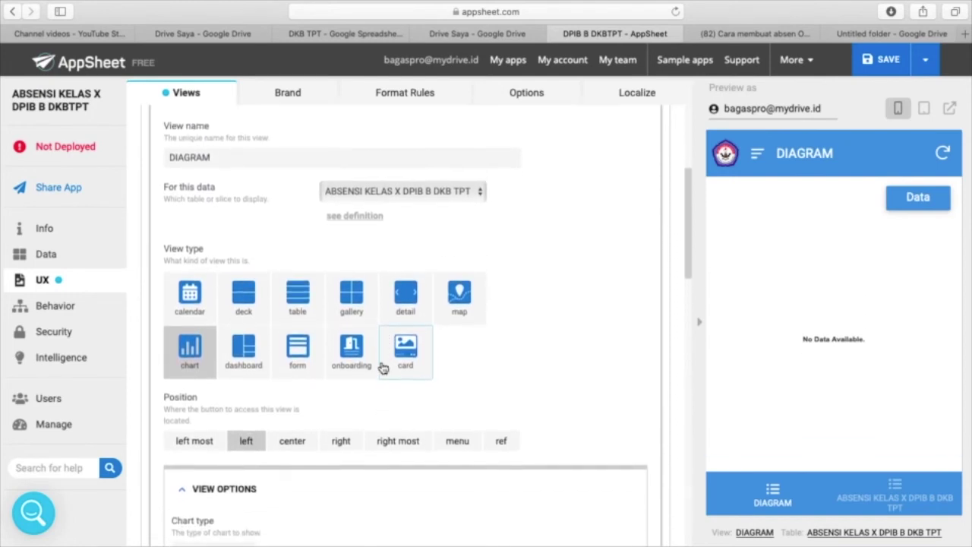
pyautogui.scroll(-4, 384, 368)
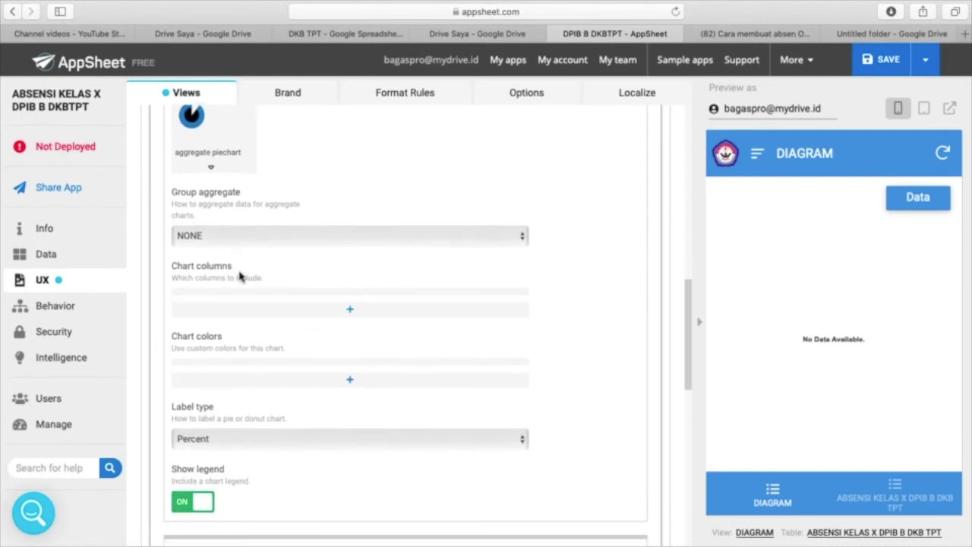
# - Set the DIAGRAM chart to plot the STATUS column
pyautogui.click(352, 317)
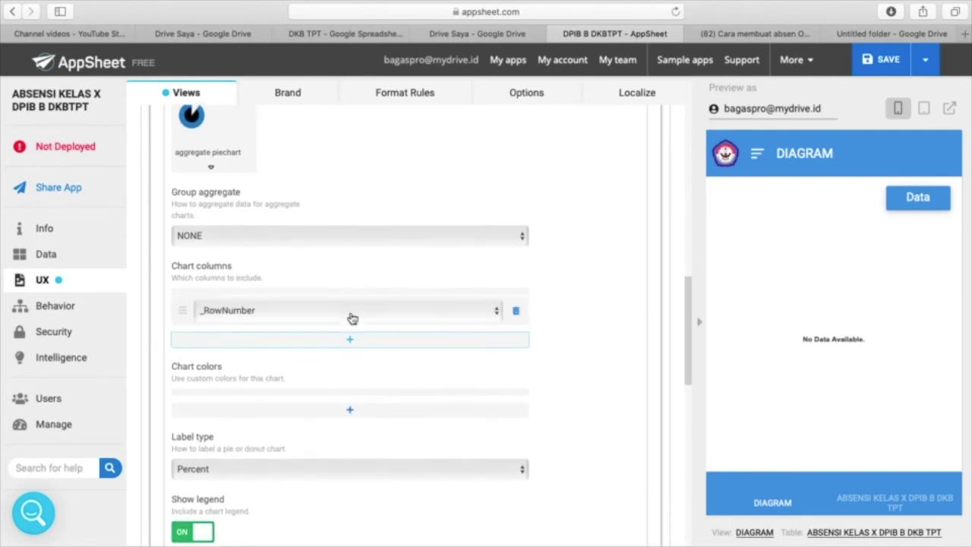
pyautogui.click(497, 311)
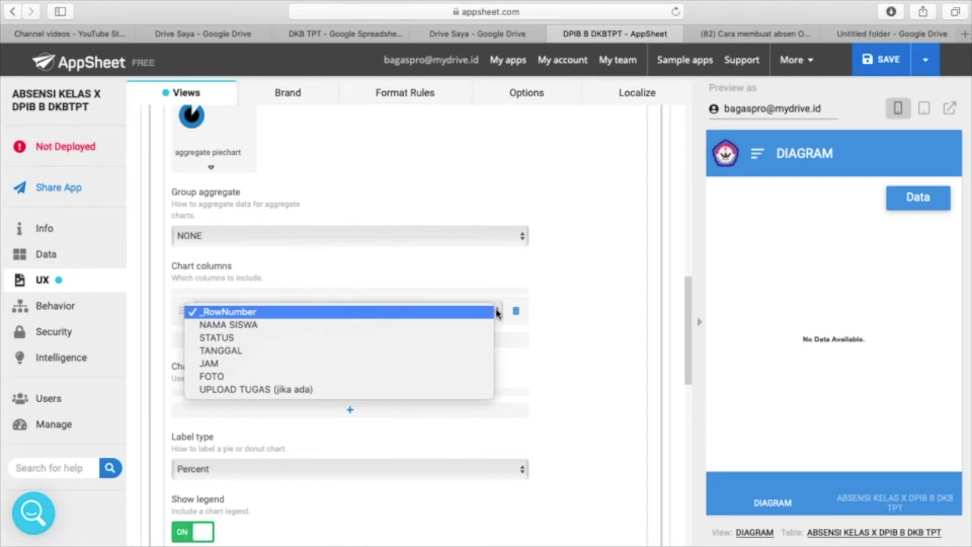
pyautogui.click(224, 339)
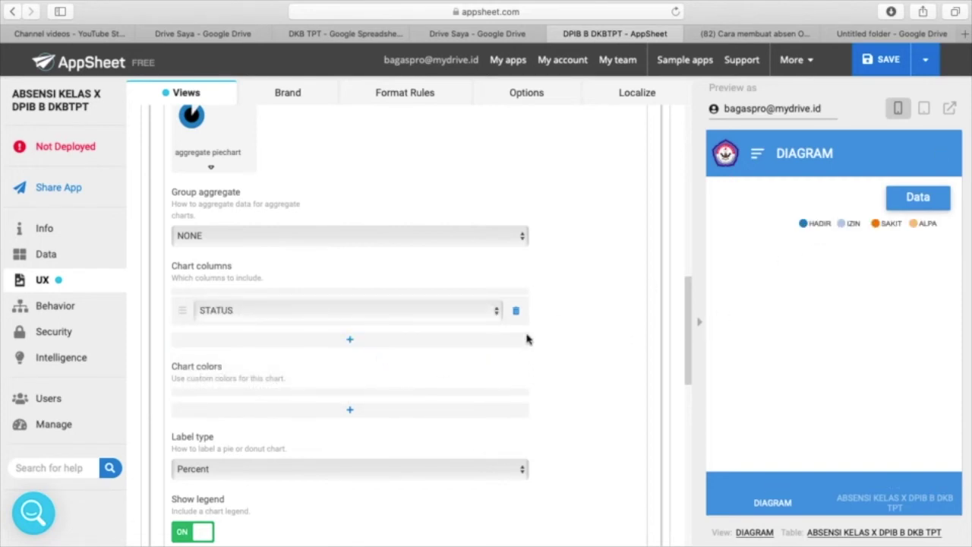
pyautogui.scroll(-2, 509, 356)
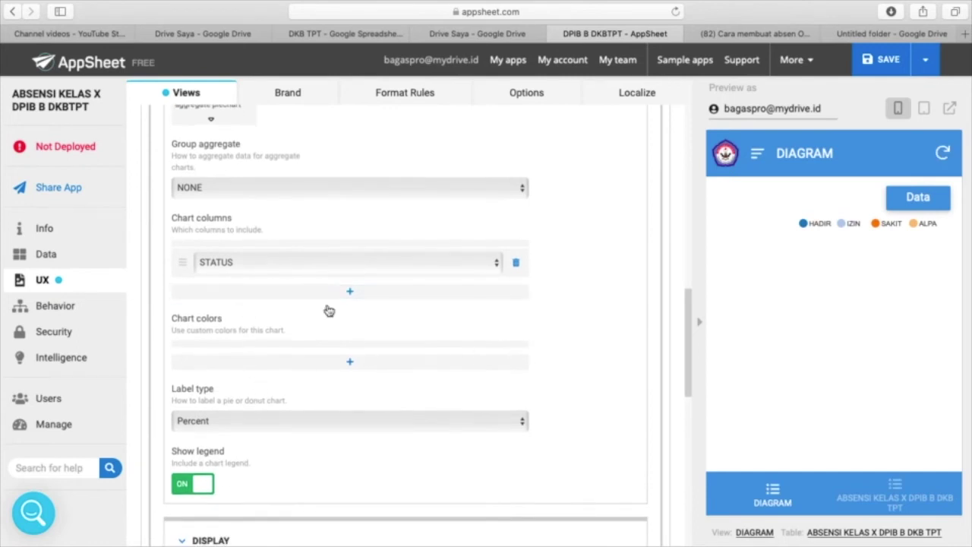
# - Add green and yellow as the first two custom chart colours
pyautogui.click(351, 364)
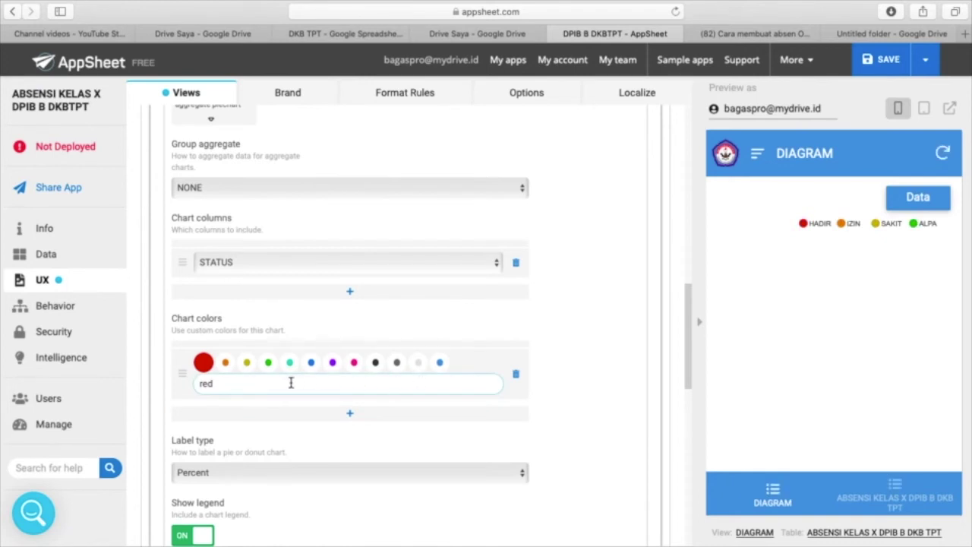
pyautogui.click(268, 362)
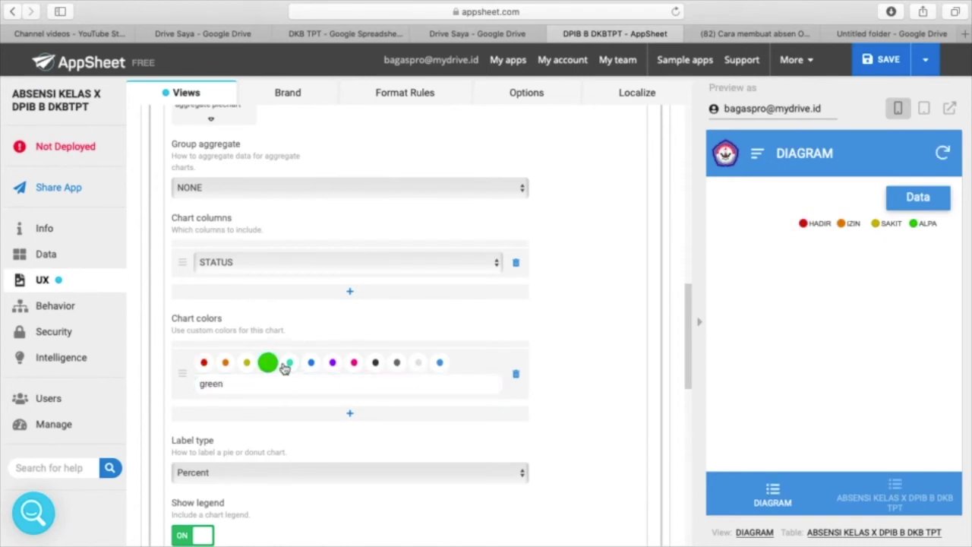
pyautogui.click(352, 415)
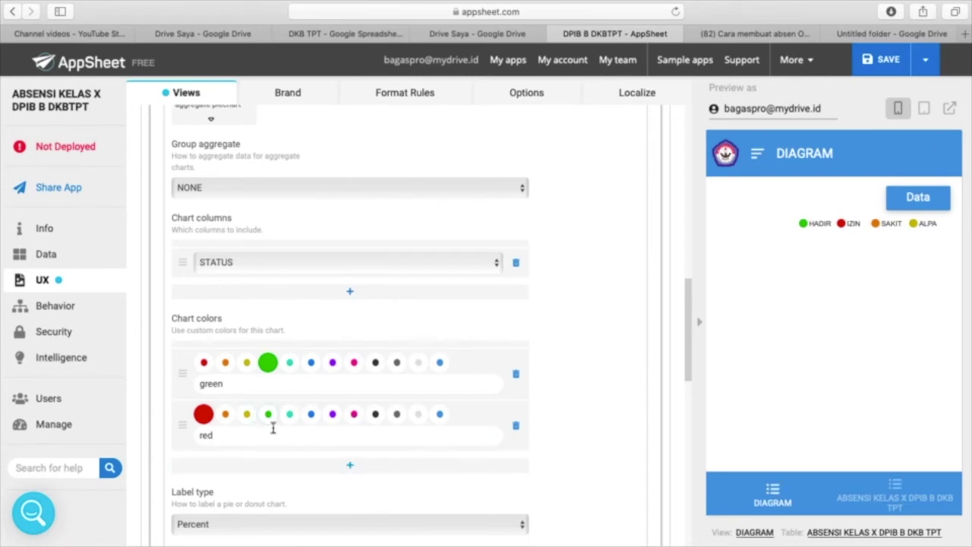
pyautogui.click(247, 416)
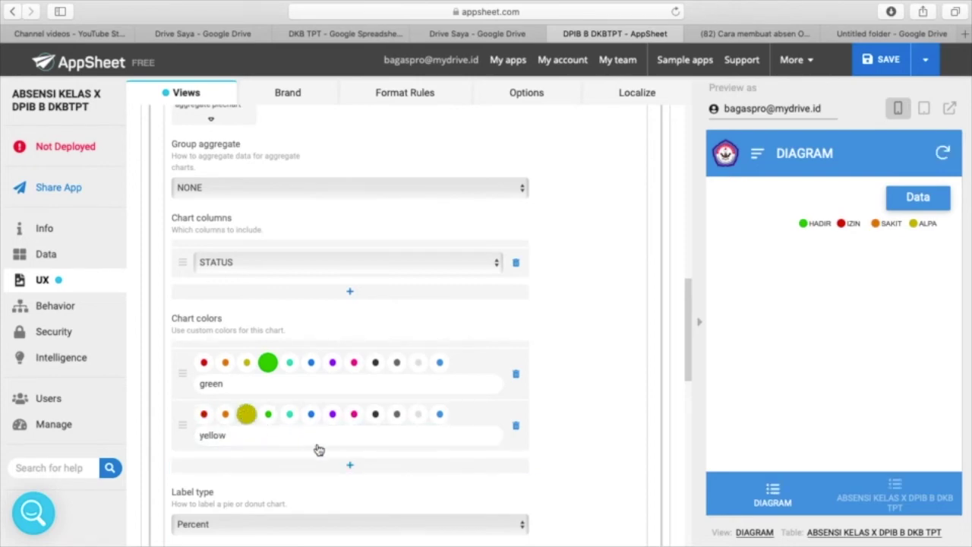
pyautogui.scroll(-2, 347, 444)
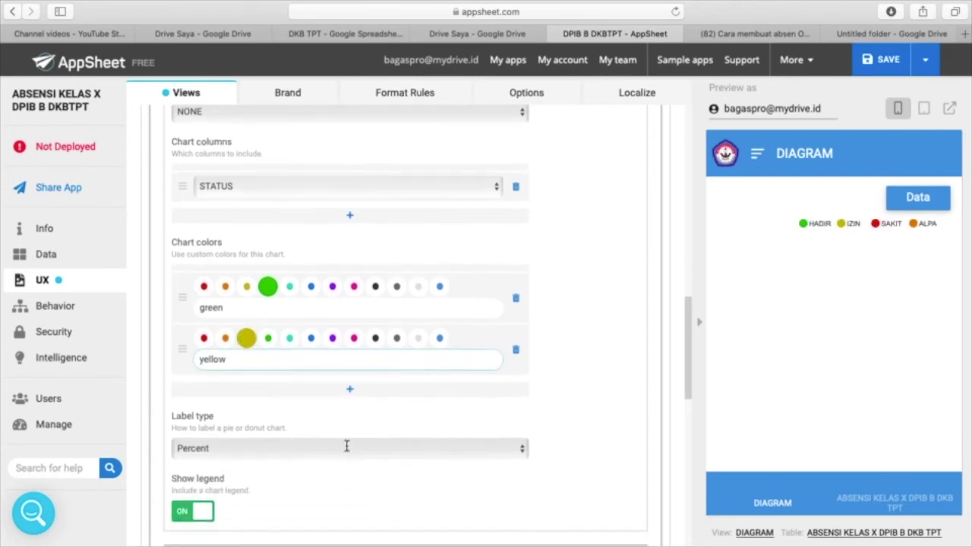
# - Add a purple third colour and a blank fourth custom colour, keeping Percent pie labels
pyautogui.click(351, 390)
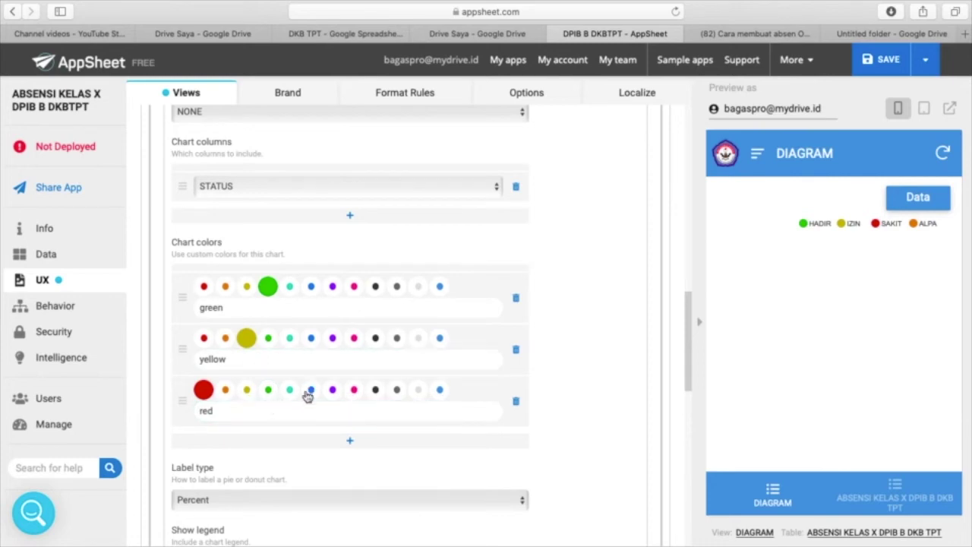
pyautogui.click(288, 390)
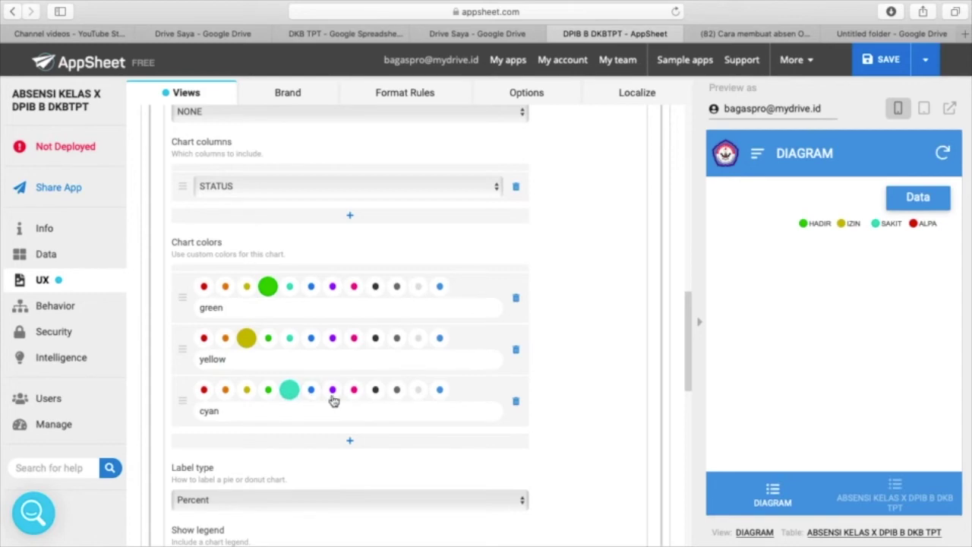
pyautogui.click(332, 390)
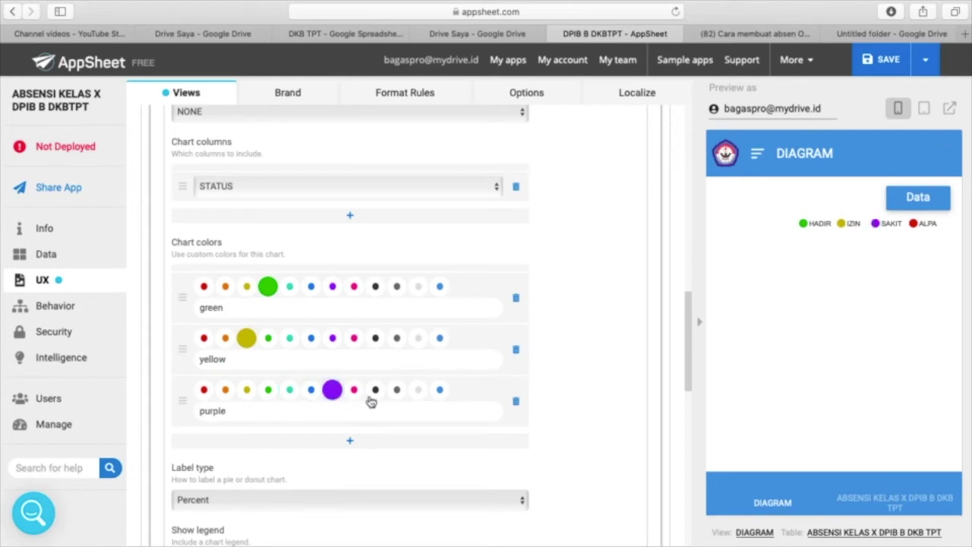
pyautogui.scroll(-1, 387, 403)
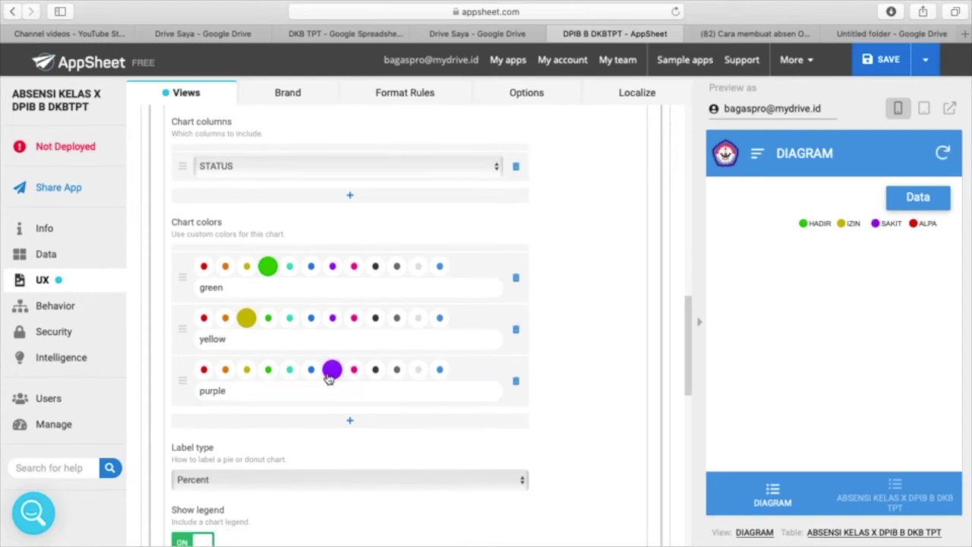
pyautogui.click(350, 420)
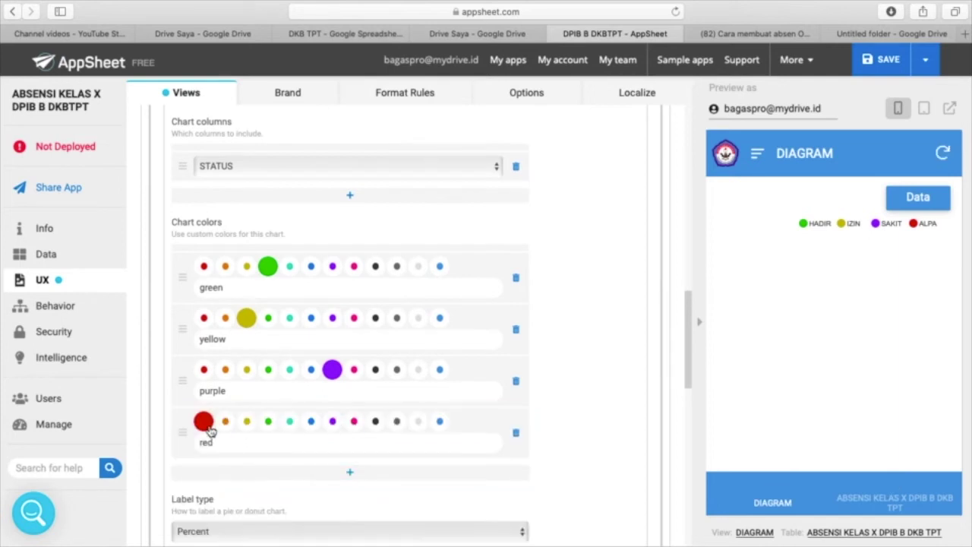
pyautogui.click(203, 422)
pyautogui.scroll(-3, 315, 413)
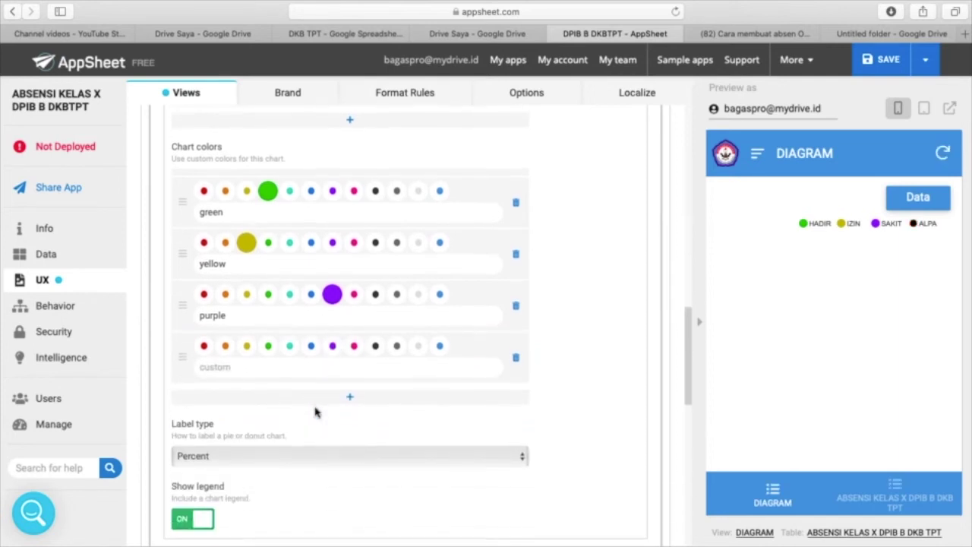
pyautogui.scroll(-3, 316, 412)
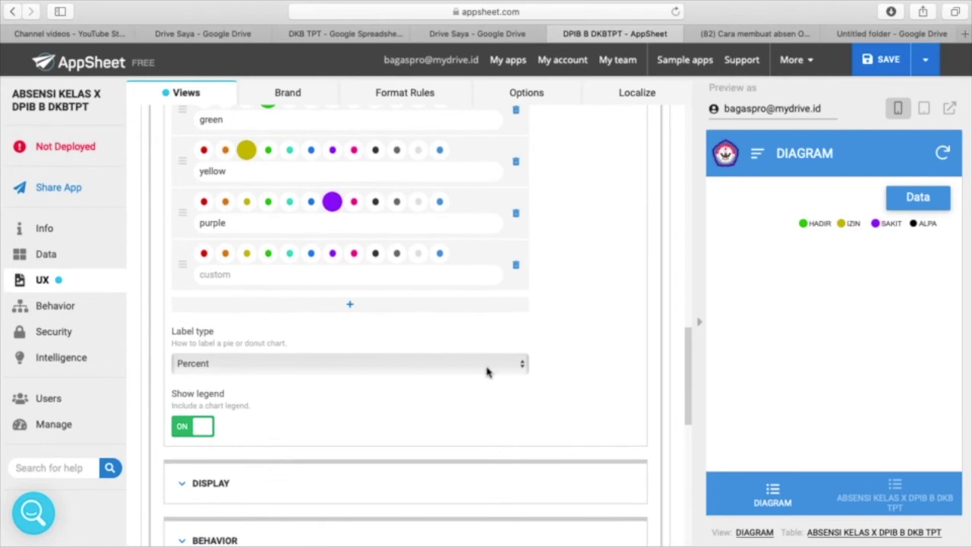
pyautogui.click(521, 366)
pyautogui.click(581, 357)
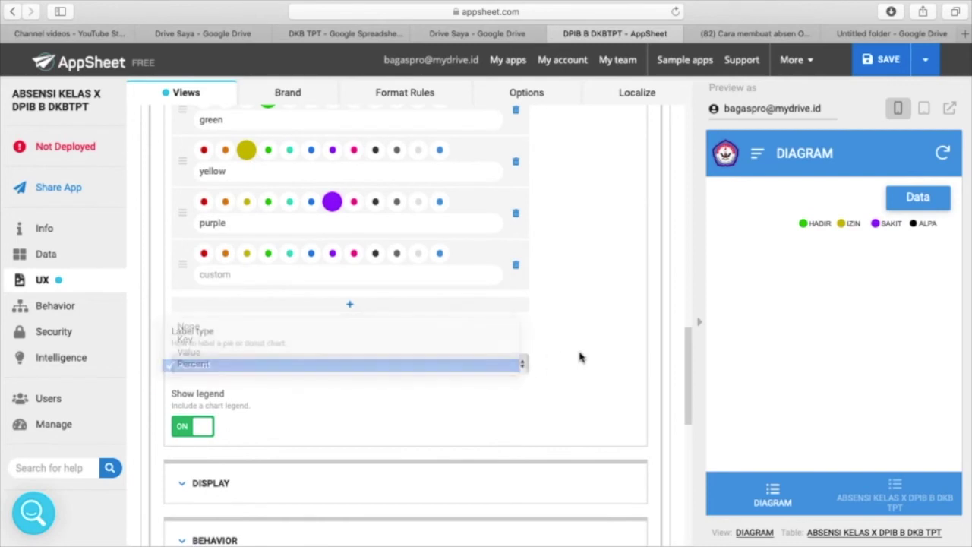
# - Set the DIAGRAM view's icon to cubes in its Display settings, replacing the list icon
pyautogui.scroll(-3, 201, 430)
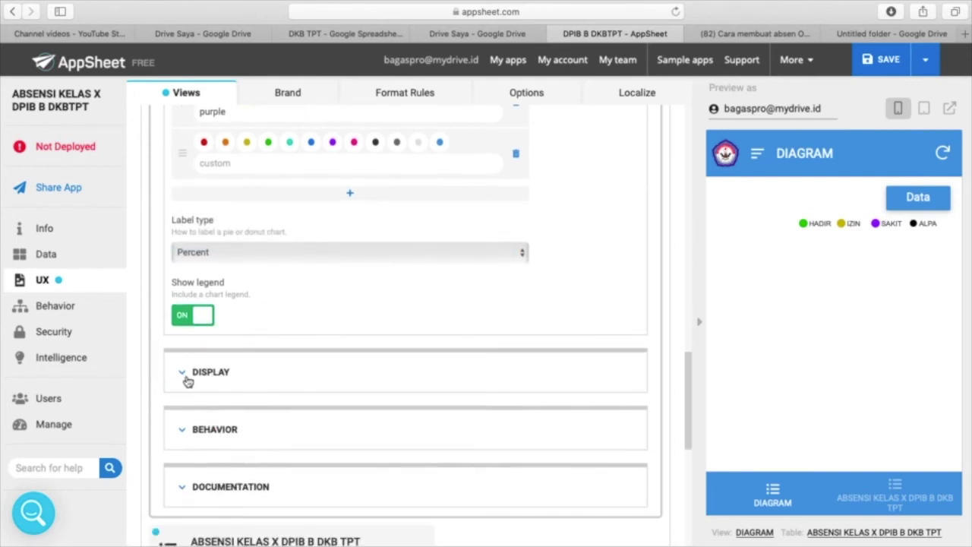
pyautogui.scroll(-2, 185, 379)
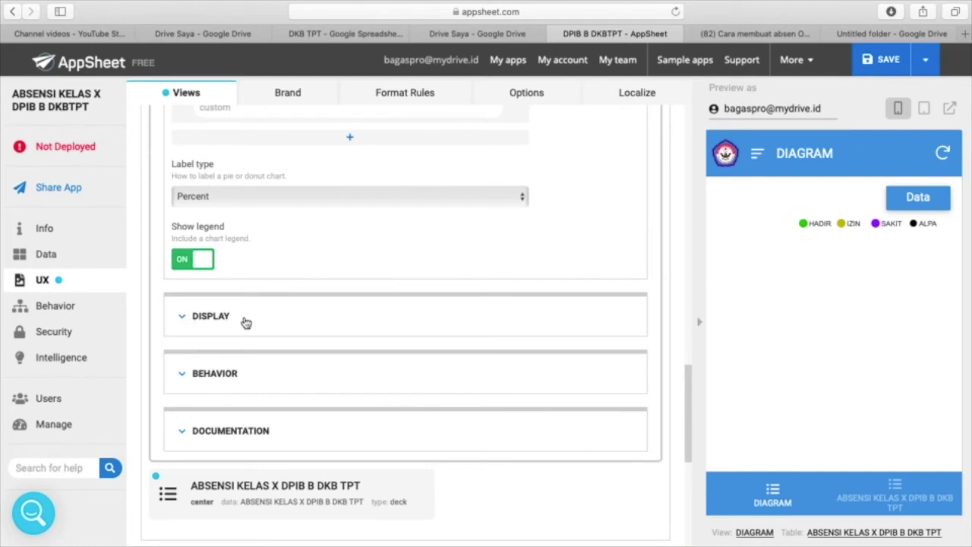
pyautogui.click(184, 319)
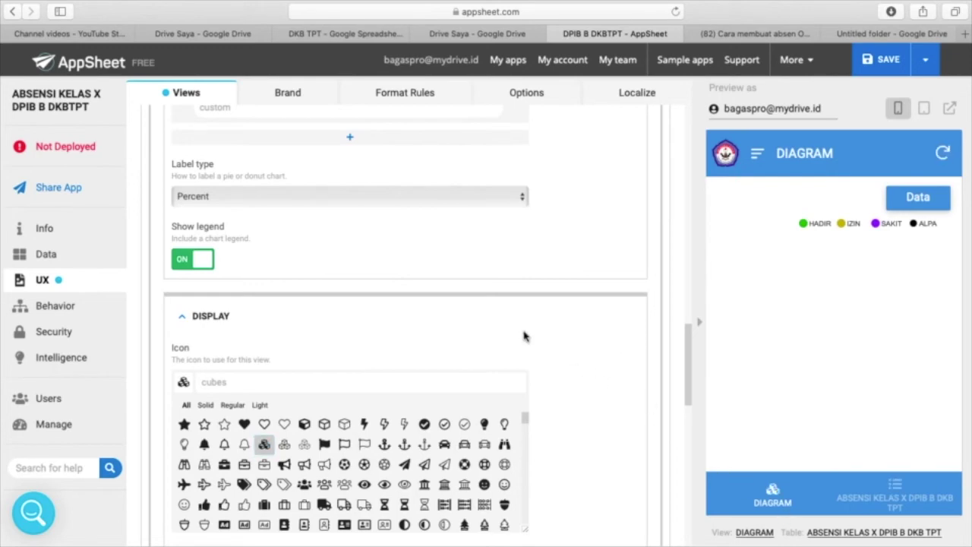
pyautogui.scroll(-10, 528, 337)
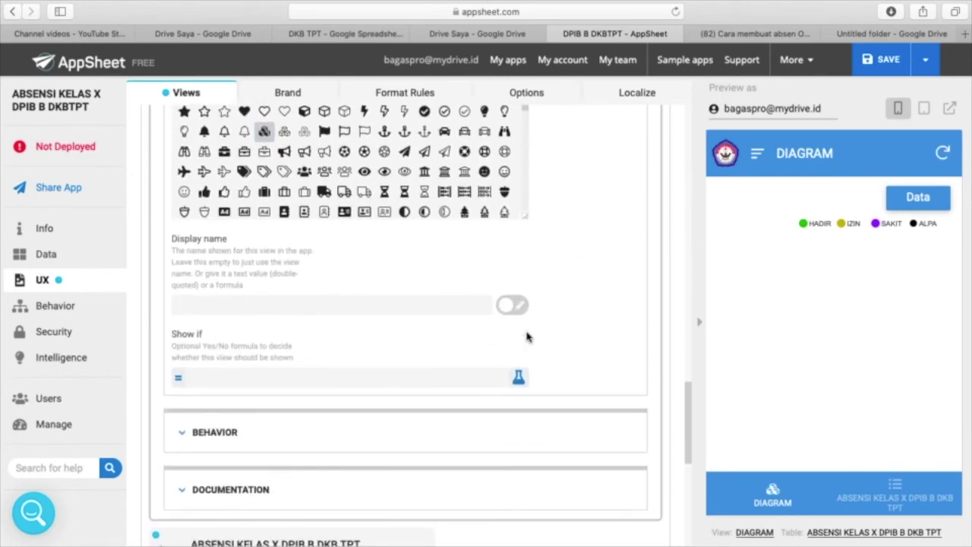
pyautogui.scroll(-5, 528, 337)
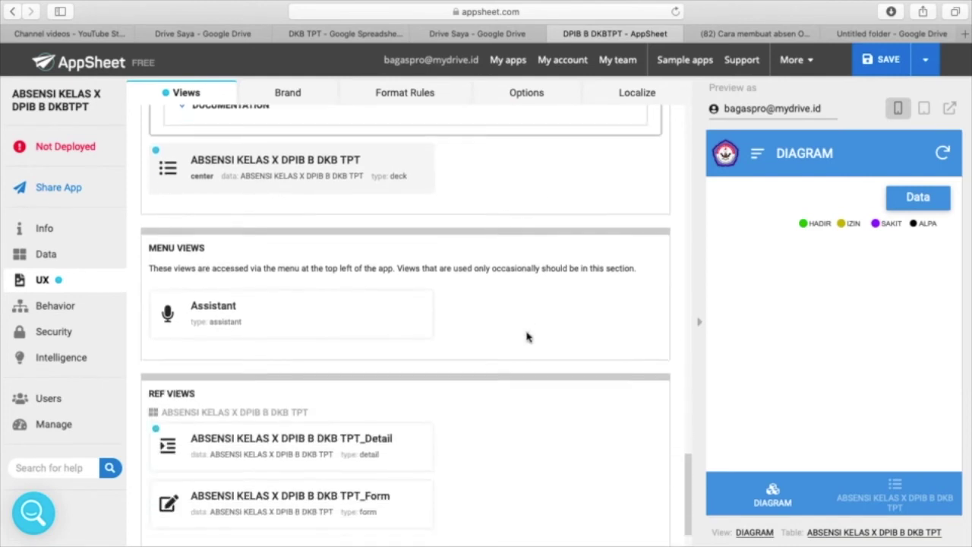
pyautogui.scroll(4, 528, 336)
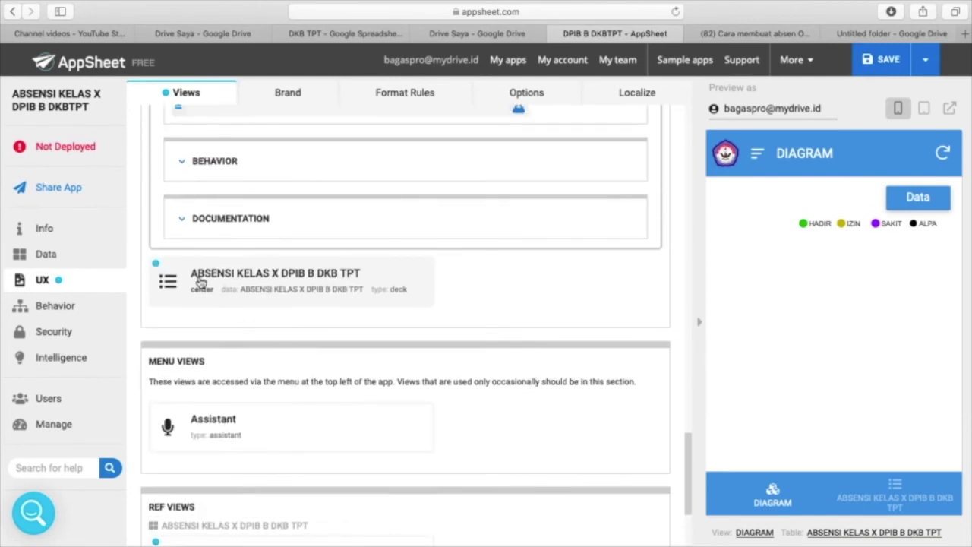
# - Give the ABSENSI KELAS X DPIB B DKB TPT view a smile icon
pyautogui.click(280, 282)
pyautogui.scroll(-8, 399, 357)
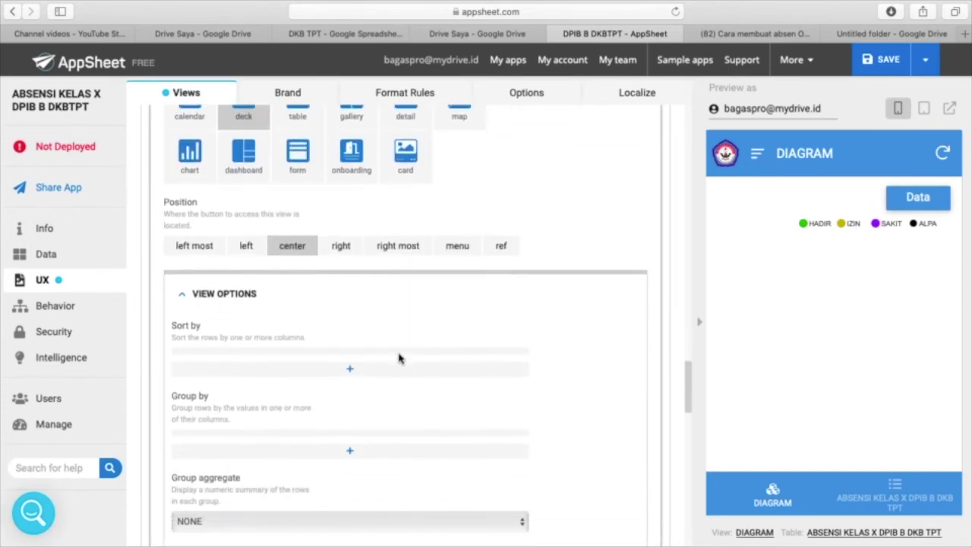
pyautogui.scroll(-10, 399, 358)
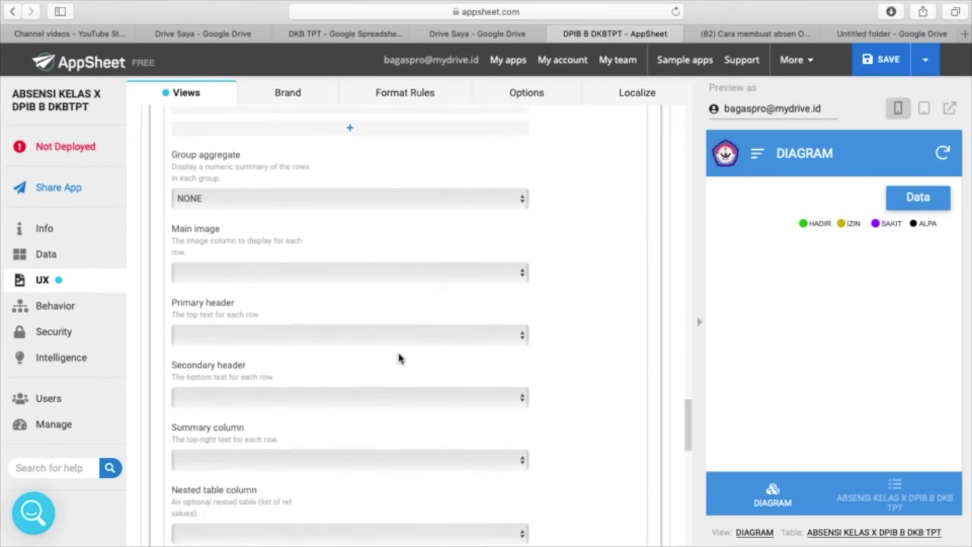
pyautogui.scroll(-6, 399, 357)
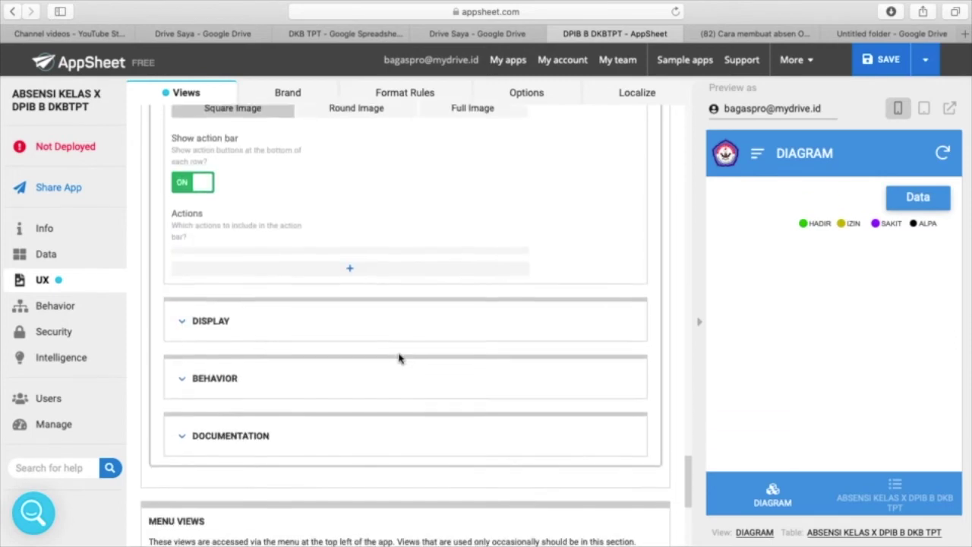
pyautogui.click(183, 309)
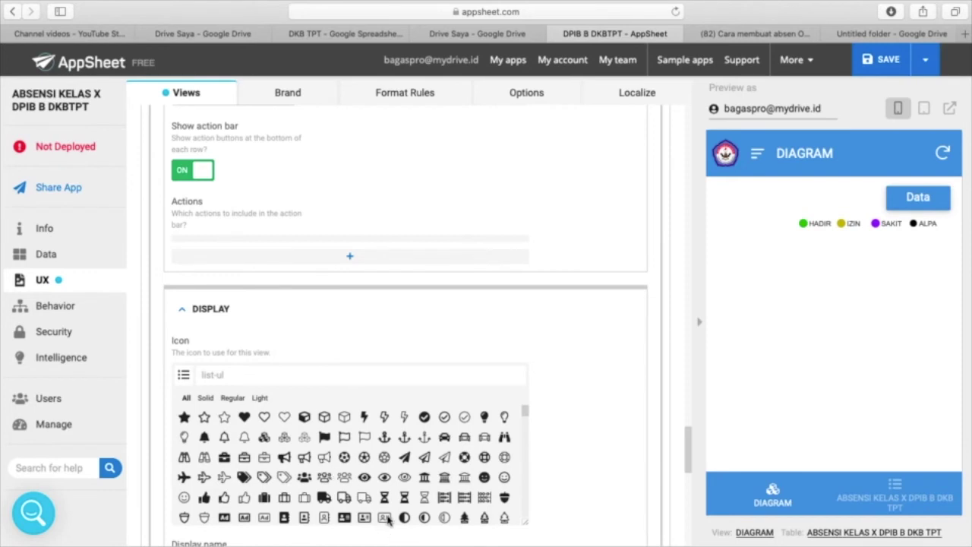
pyautogui.click(486, 480)
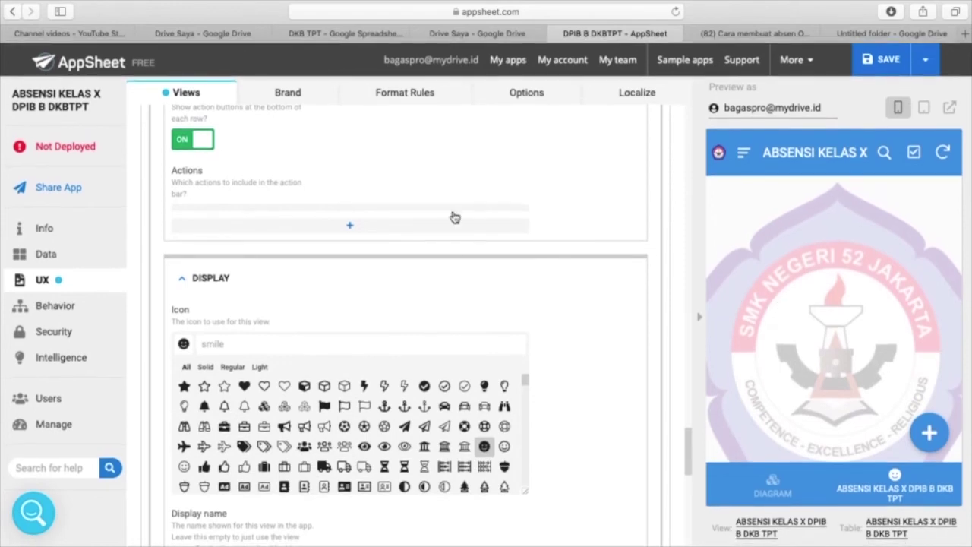
# - Make the ALPA chart colour red in the DIAGRAM view's chart colors
pyautogui.scroll(2, 453, 217)
pyautogui.scroll(15, 452, 217)
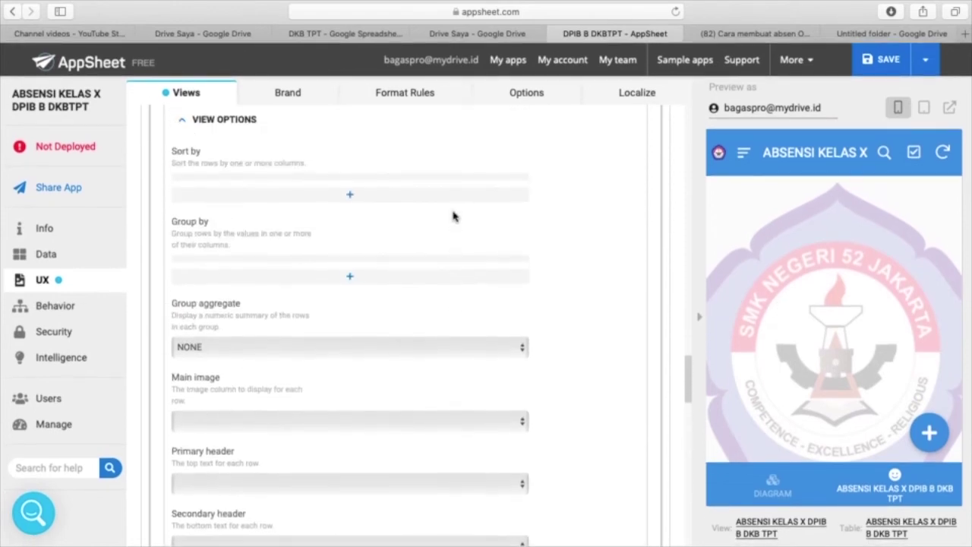
pyautogui.scroll(12, 453, 217)
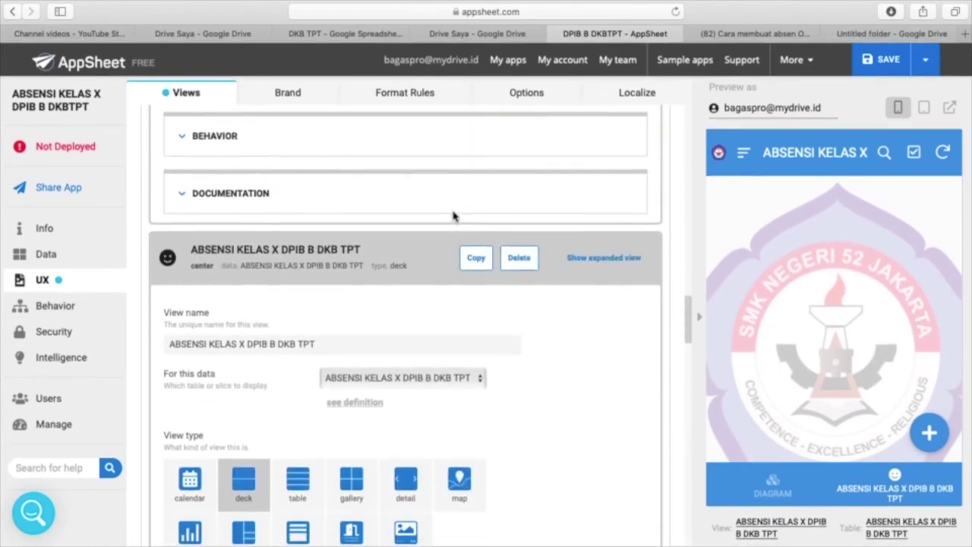
pyautogui.scroll(15, 453, 216)
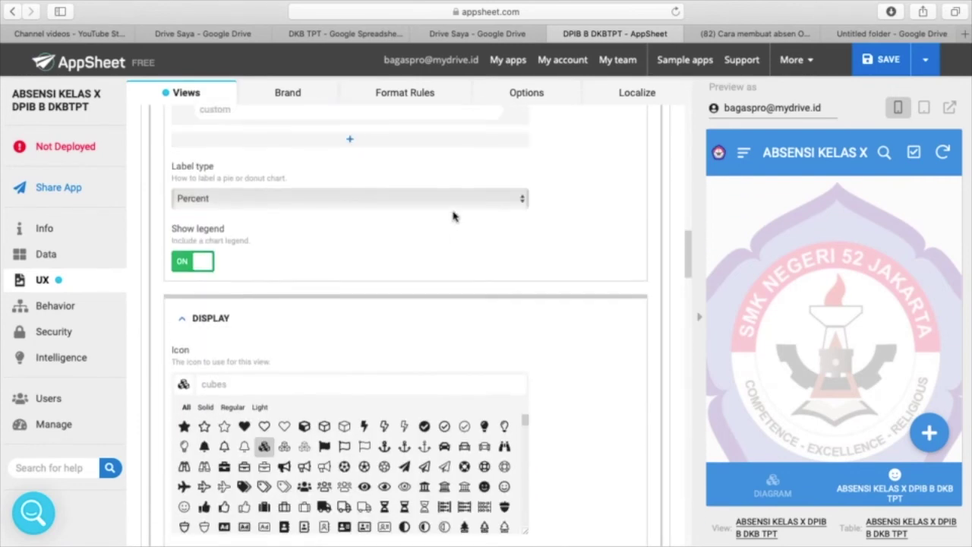
pyautogui.scroll(4, 452, 217)
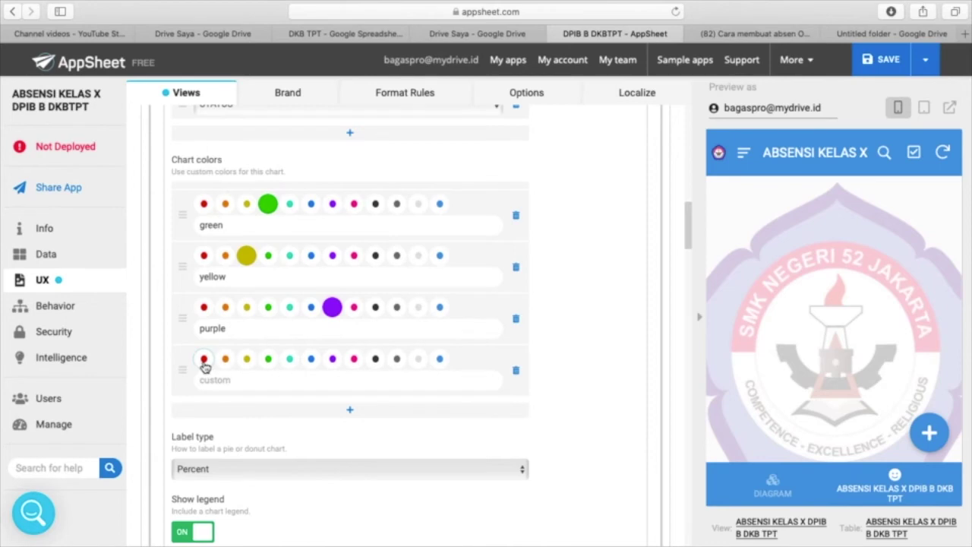
pyautogui.click(203, 360)
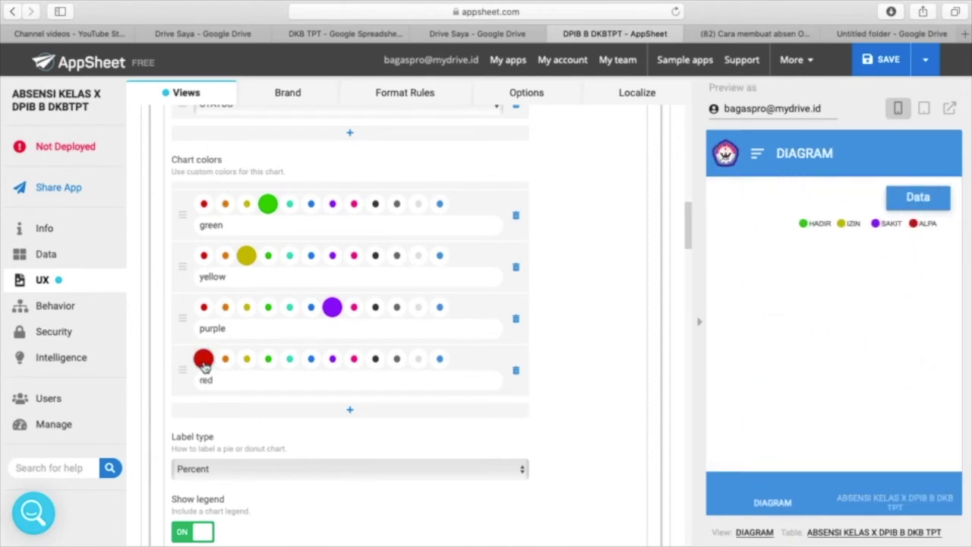
pyautogui.scroll(-20, 372, 427)
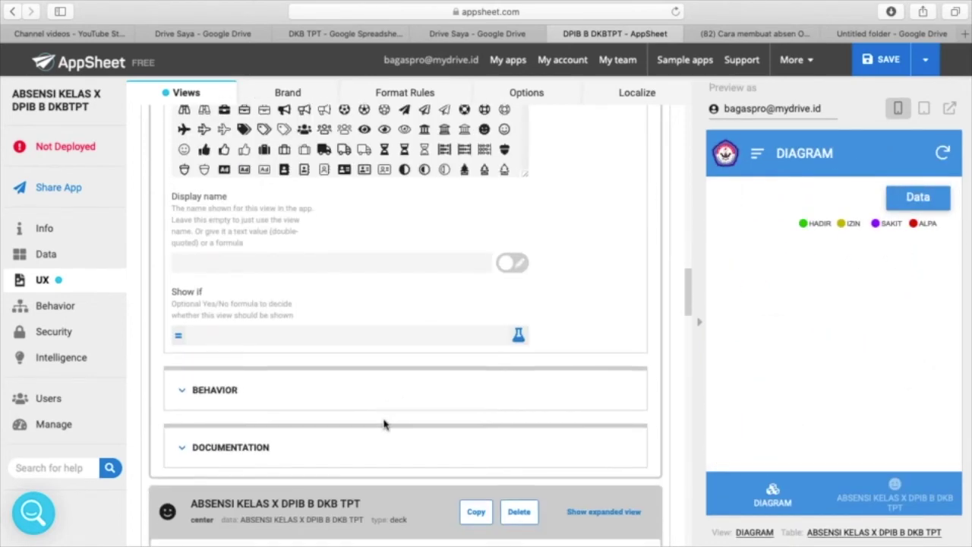
pyautogui.scroll(-15, 384, 425)
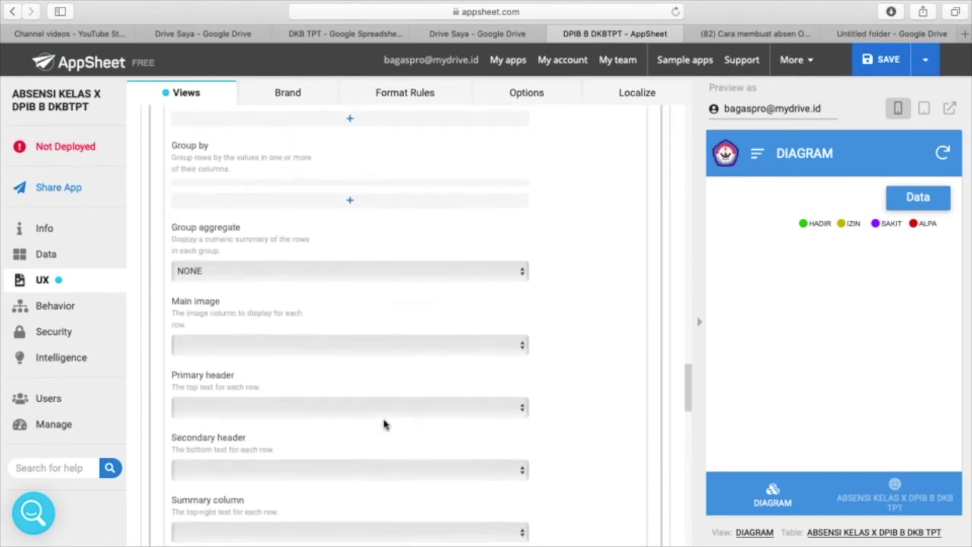
pyautogui.scroll(3, 386, 423)
pyautogui.scroll(-8, 386, 423)
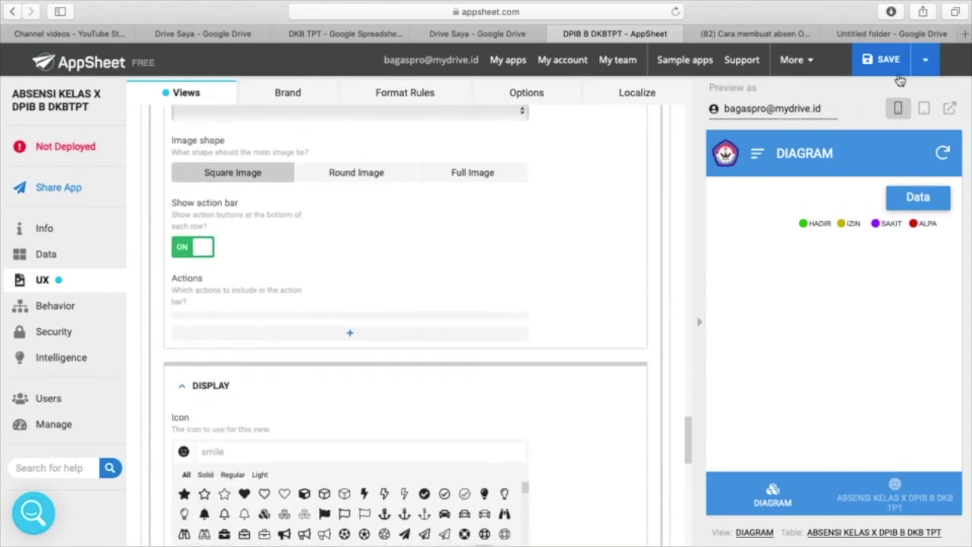
# - Save and verify the app, then show the attendance list view in the preview
pyautogui.click(926, 63)
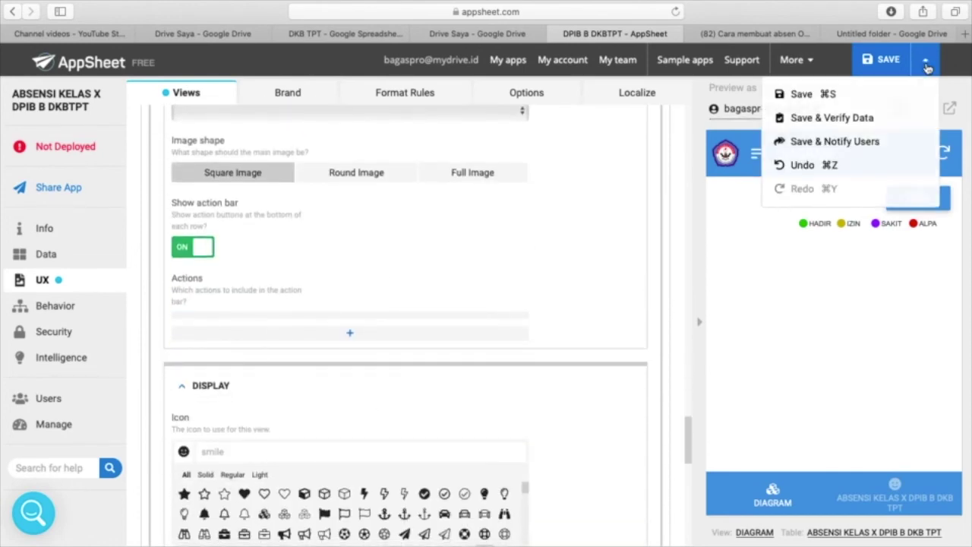
pyautogui.click(817, 120)
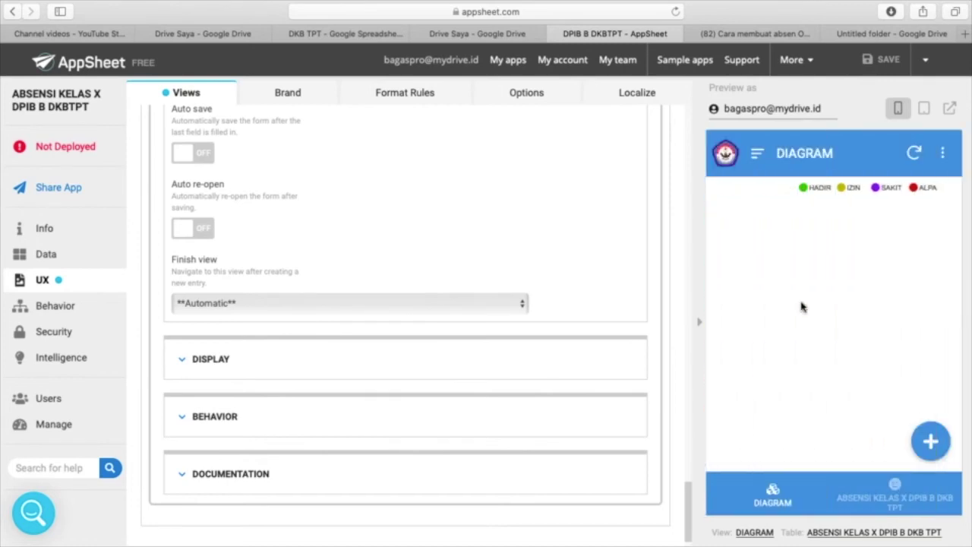
pyautogui.click(899, 496)
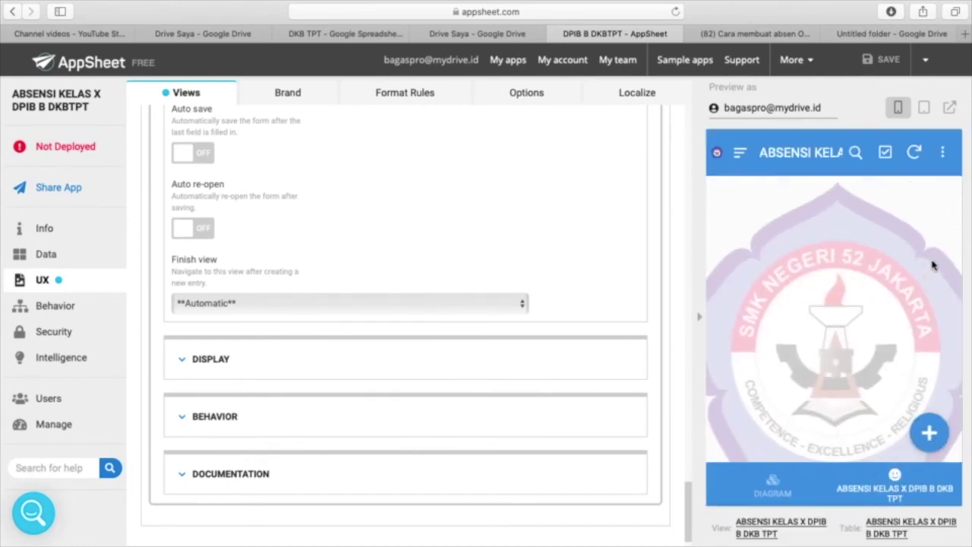
# - Start a test attendance entry in the preview, then discard it without choosing a student
pyautogui.click(928, 445)
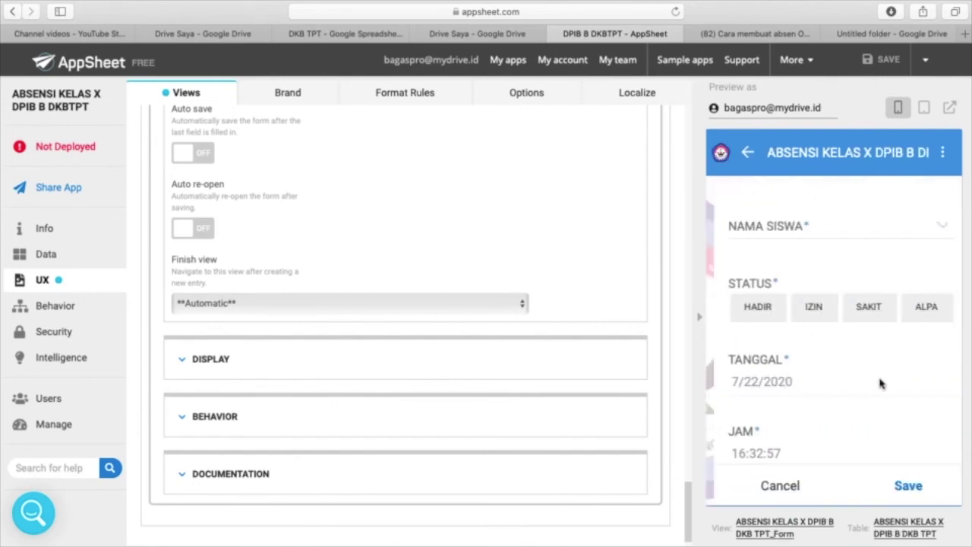
pyautogui.click(937, 230)
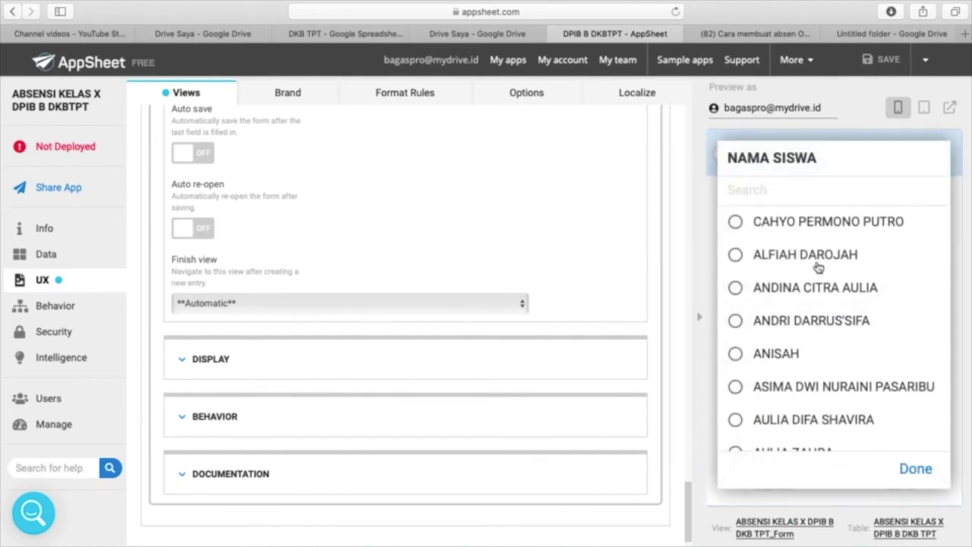
pyautogui.click(915, 468)
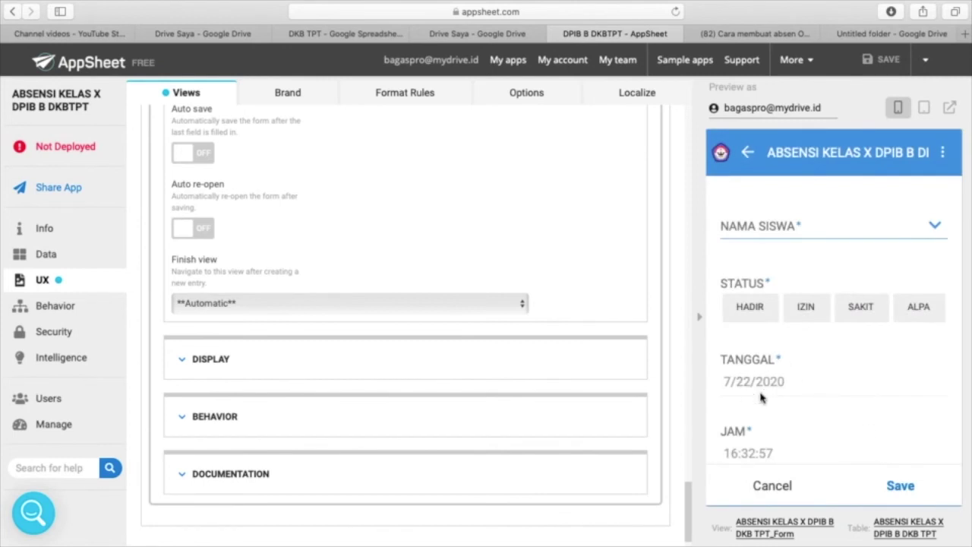
pyautogui.scroll(-5, 763, 396)
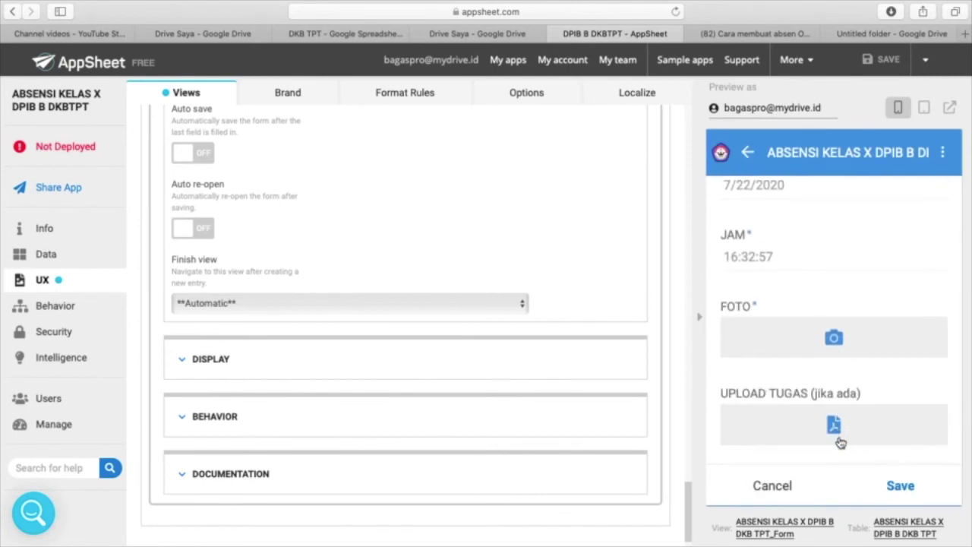
pyautogui.click(785, 485)
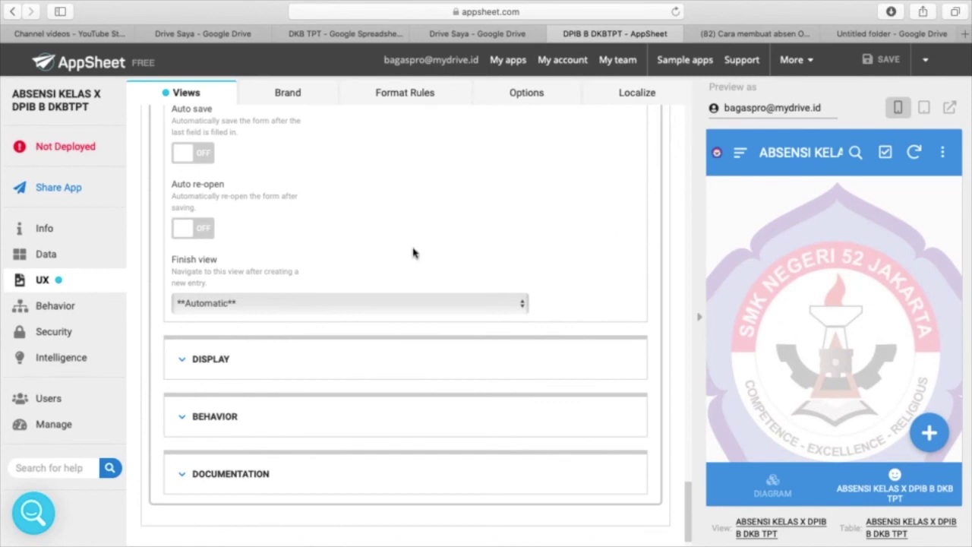
pyautogui.scroll(3, 413, 253)
pyautogui.scroll(-4, 413, 253)
pyautogui.scroll(3, 413, 253)
pyautogui.scroll(-3, 413, 253)
pyautogui.scroll(-2, 413, 252)
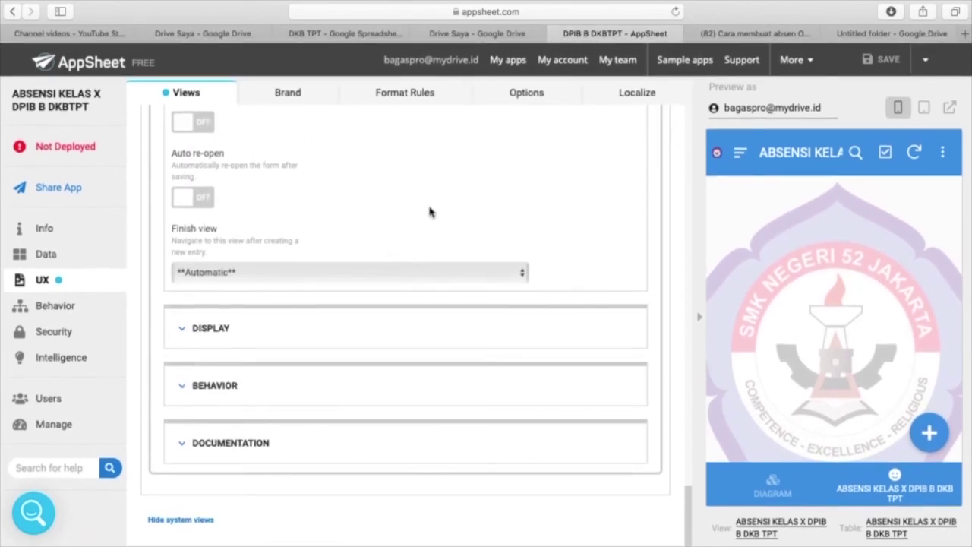
pyautogui.scroll(8, 430, 212)
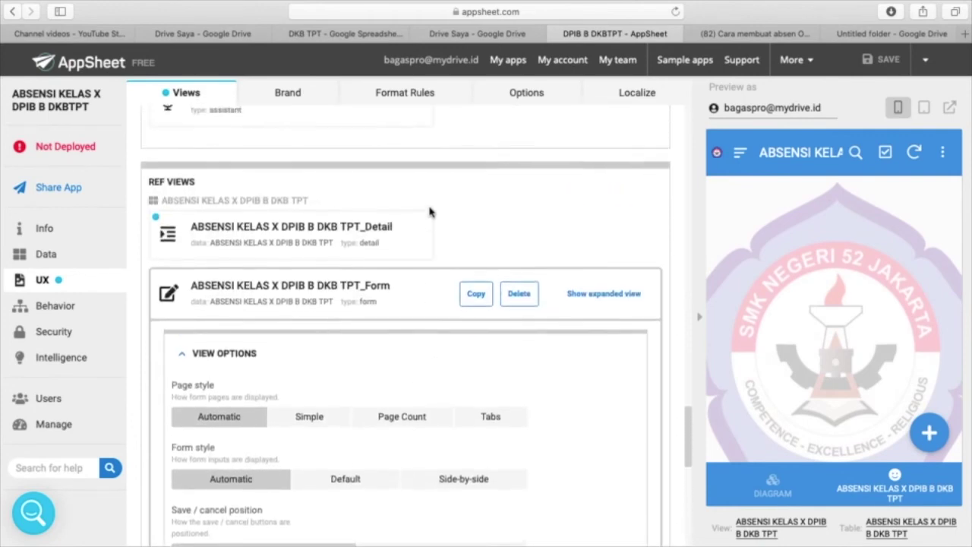
pyautogui.scroll(4, 429, 211)
pyautogui.scroll(-6, 429, 212)
pyautogui.scroll(-2, 429, 212)
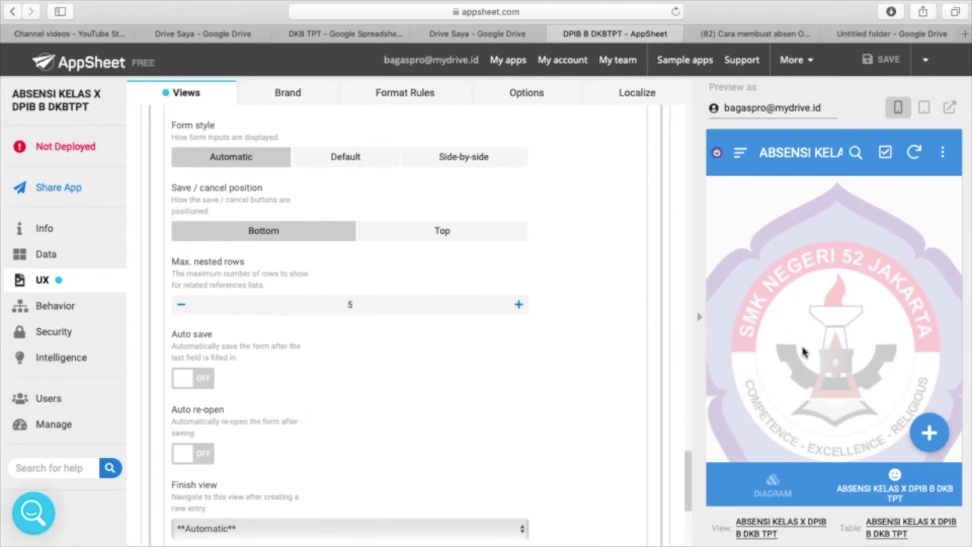
pyautogui.scroll(1, 634, 351)
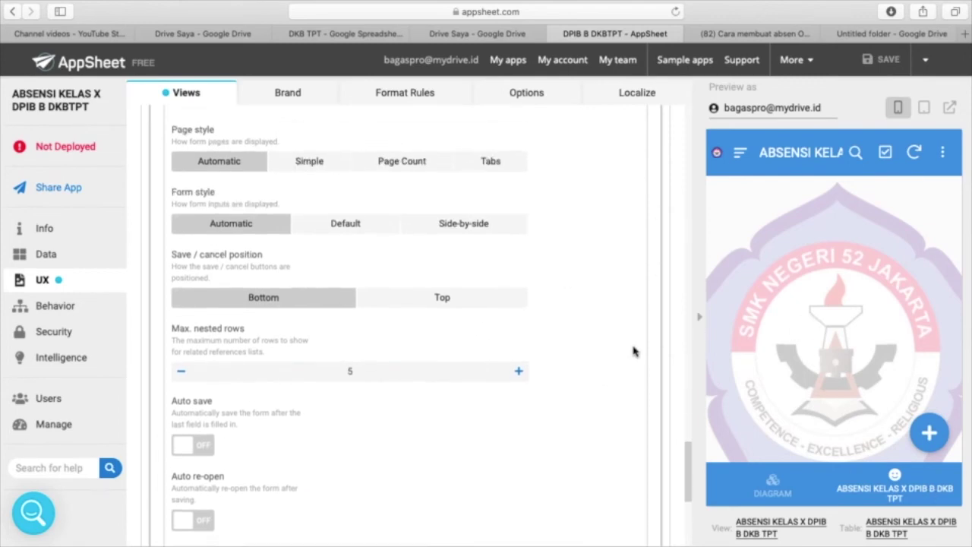
# - Start a new entry with the first student marked HADIR, and begin attaching a FOTO photo
pyautogui.click(930, 434)
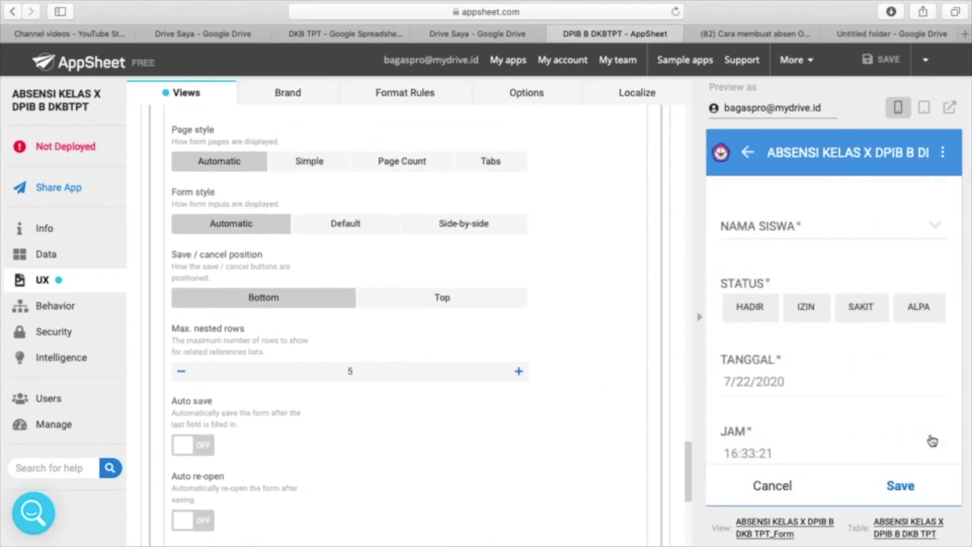
pyautogui.click(934, 228)
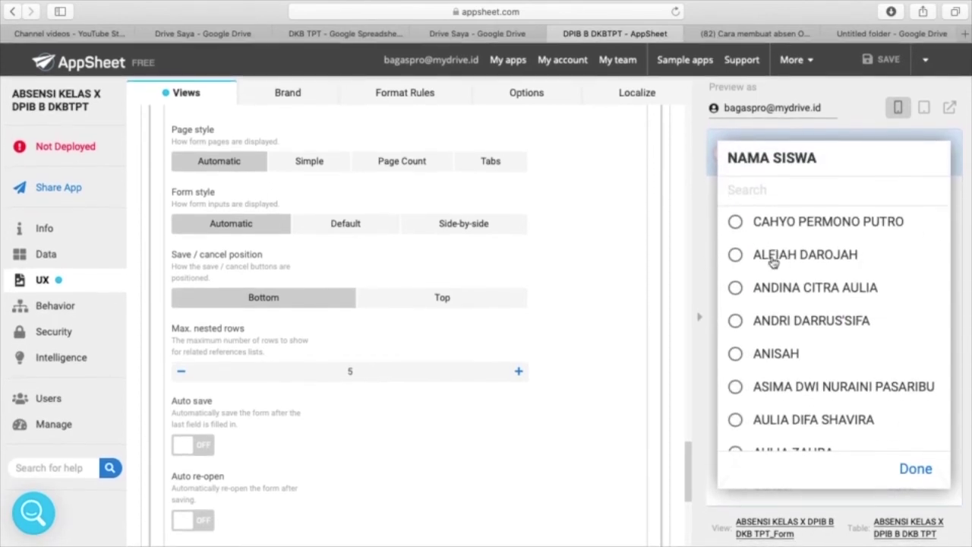
pyautogui.scroll(-3, 773, 262)
pyautogui.scroll(-10, 773, 262)
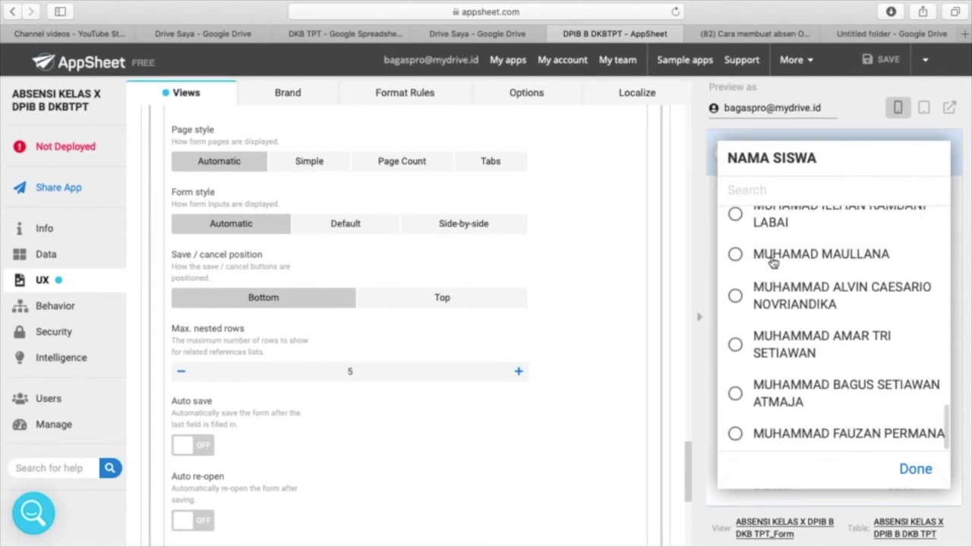
pyautogui.scroll(2, 774, 262)
pyautogui.scroll(12, 773, 262)
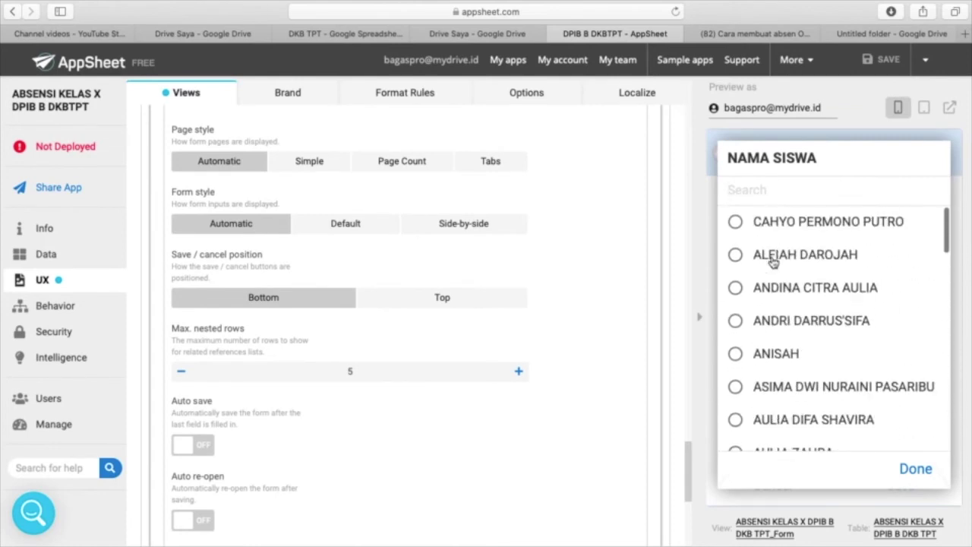
pyautogui.click(735, 222)
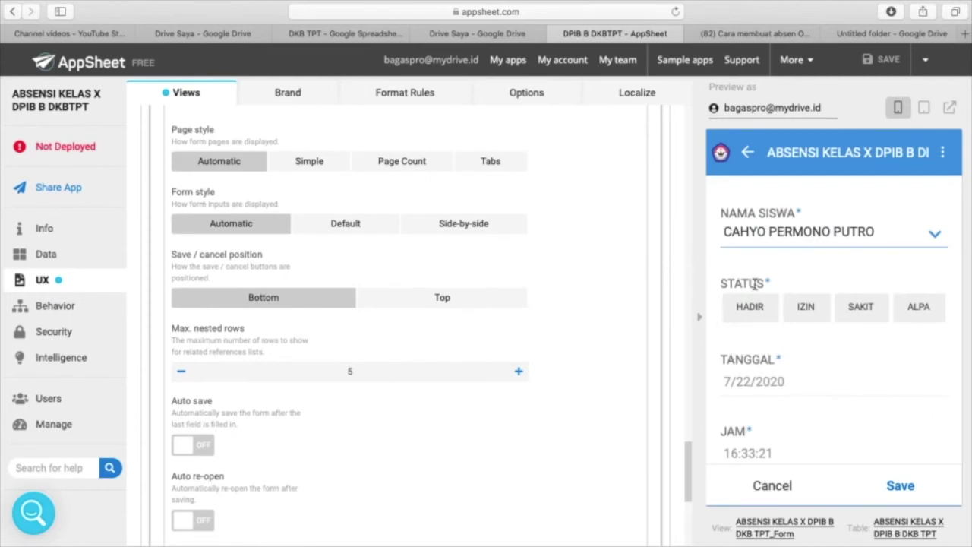
pyautogui.click(748, 319)
pyautogui.scroll(-3, 805, 455)
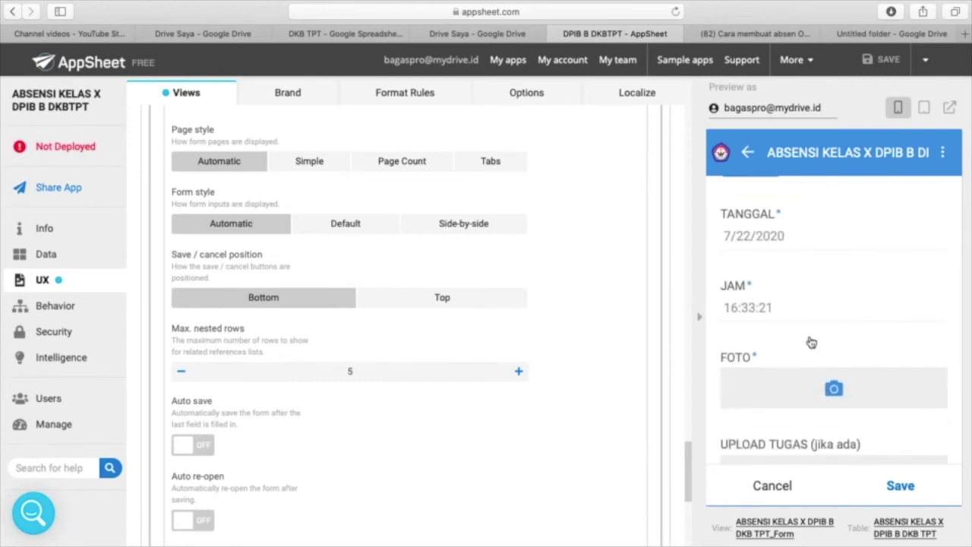
pyautogui.click(833, 389)
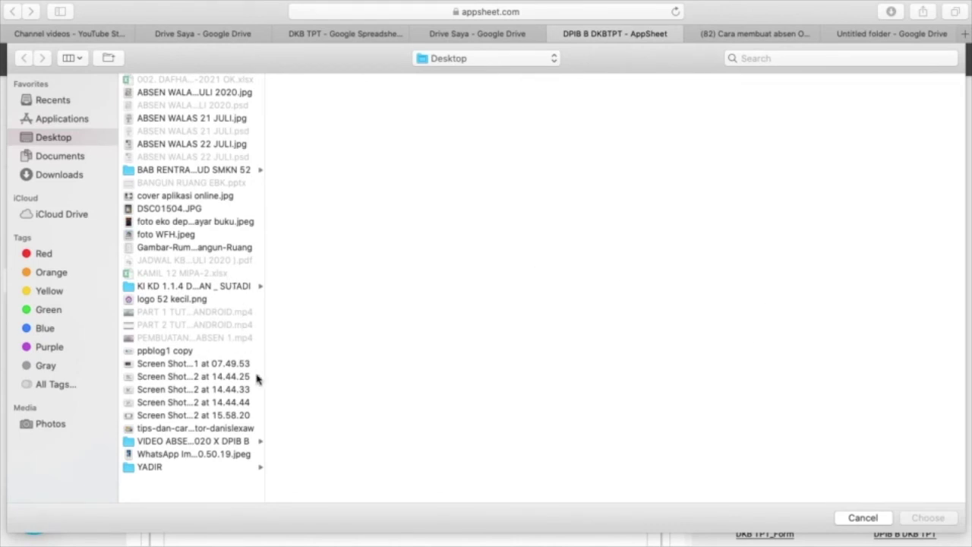
# - Attach DSC01504.JPG to the FOTO field, then clear it again
pyautogui.click(173, 213)
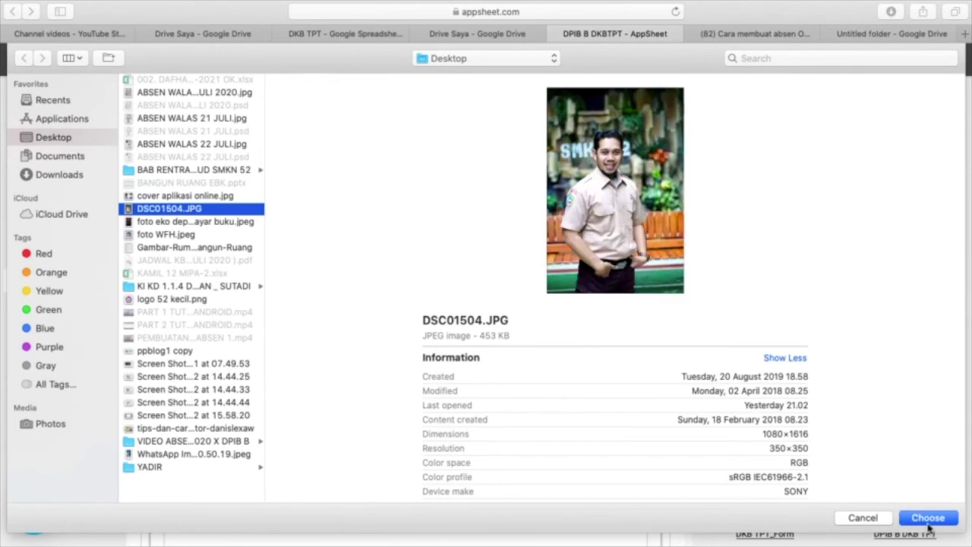
pyautogui.click(928, 519)
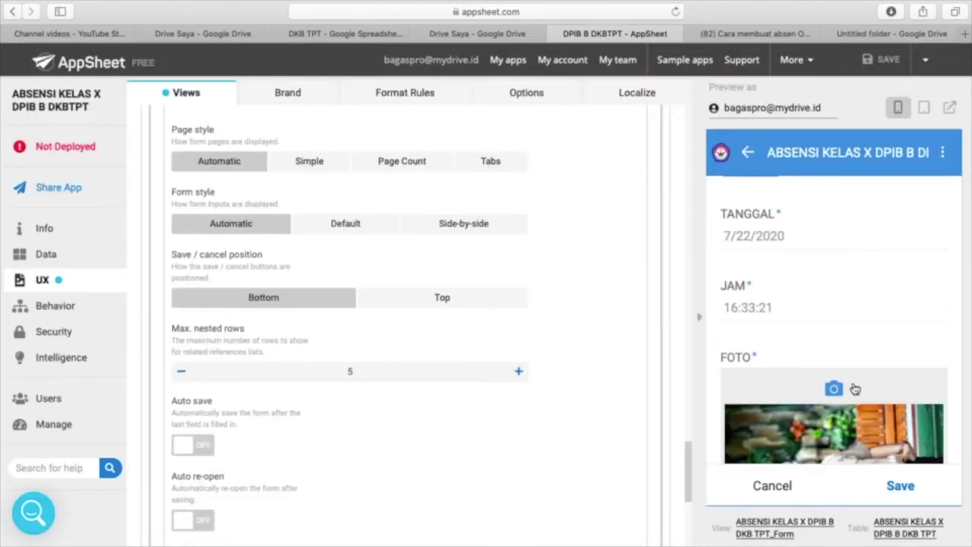
pyautogui.scroll(-3, 854, 388)
pyautogui.scroll(1, 855, 388)
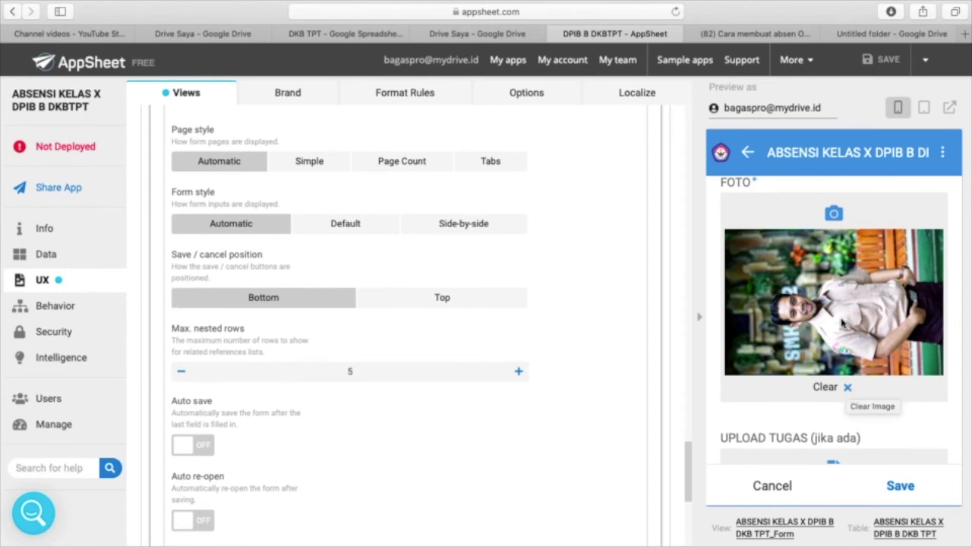
pyautogui.click(848, 388)
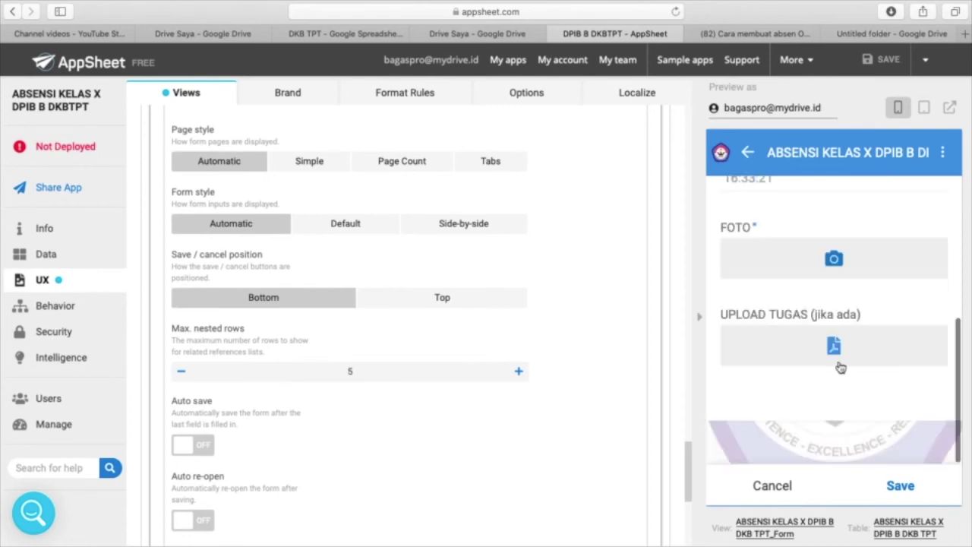
# - Attach foto WFH.jpeg as the FOTO photo and save the attendance entry
pyautogui.click(833, 259)
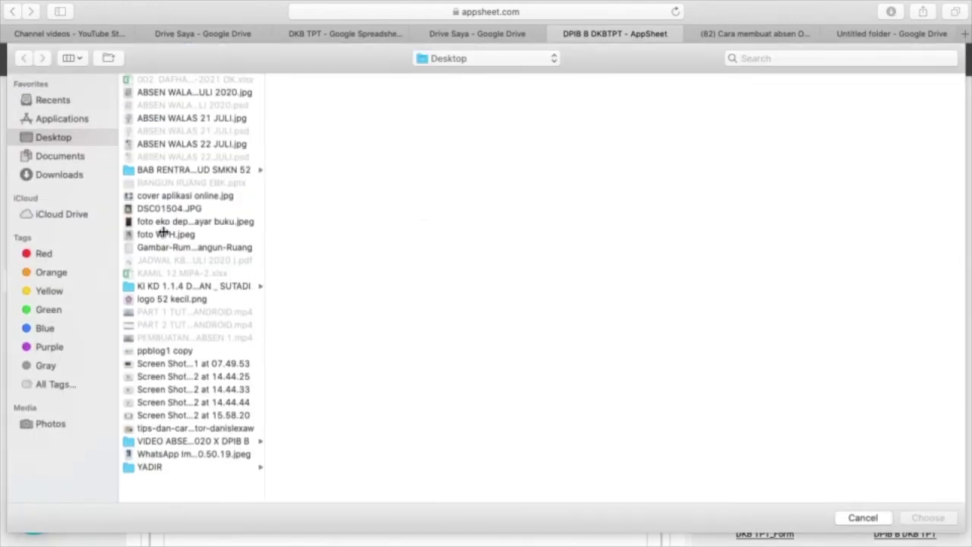
pyautogui.click(173, 234)
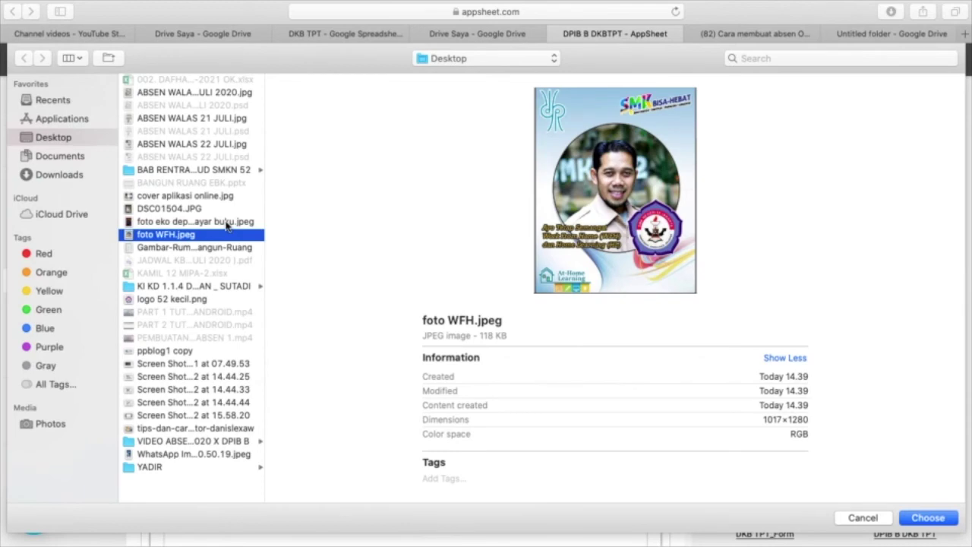
pyautogui.click(928, 518)
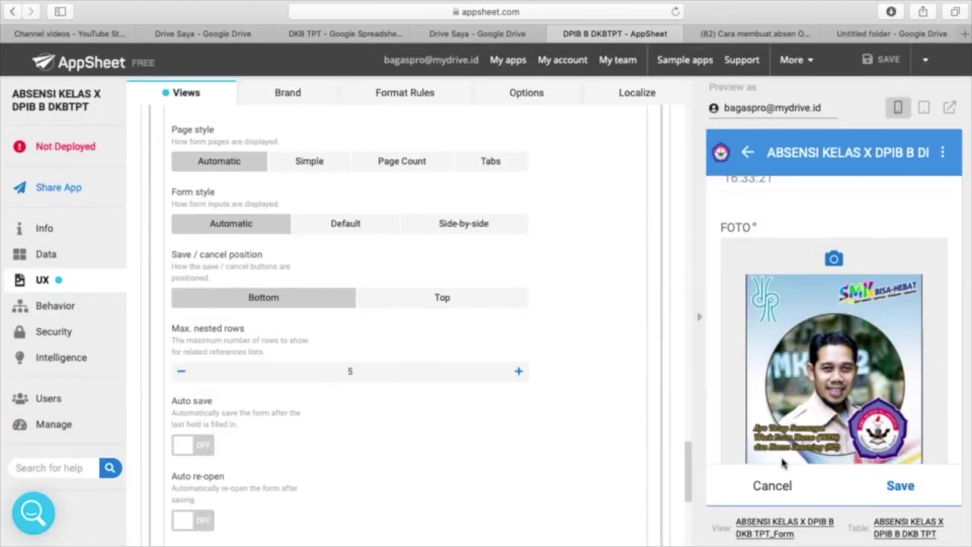
pyautogui.scroll(-5, 750, 298)
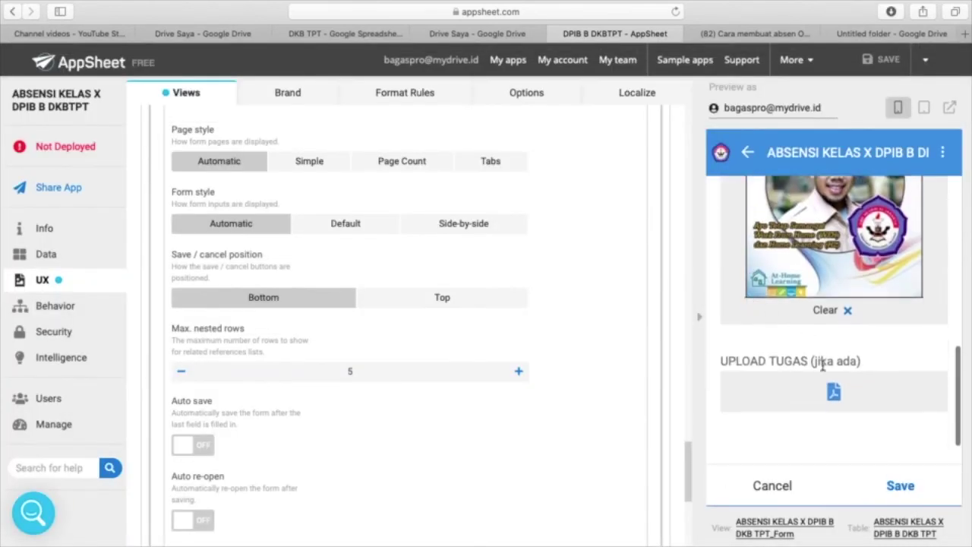
pyautogui.scroll(-2, 824, 367)
pyautogui.click(901, 487)
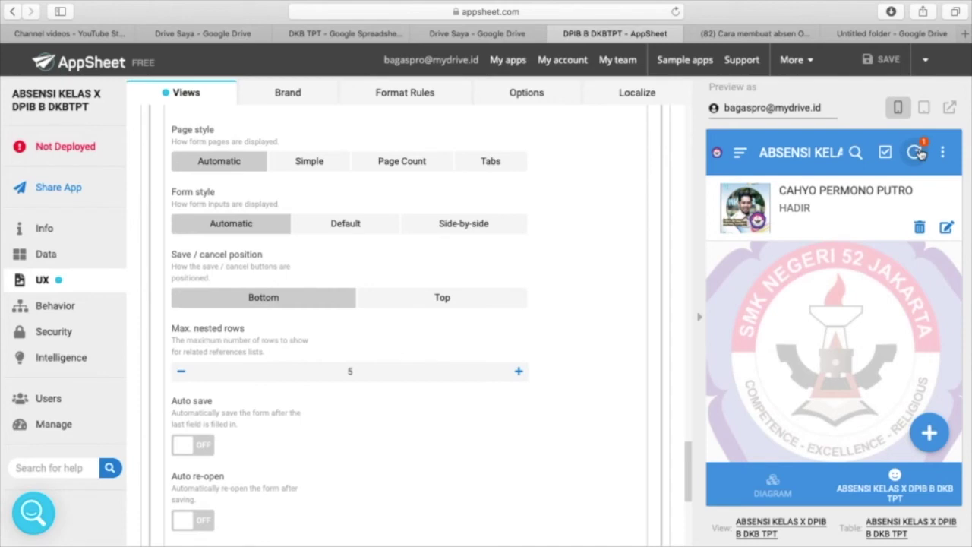
# - Sync the saved HADIR record, then view it in the DKB TPT spreadsheet
pyautogui.click(921, 152)
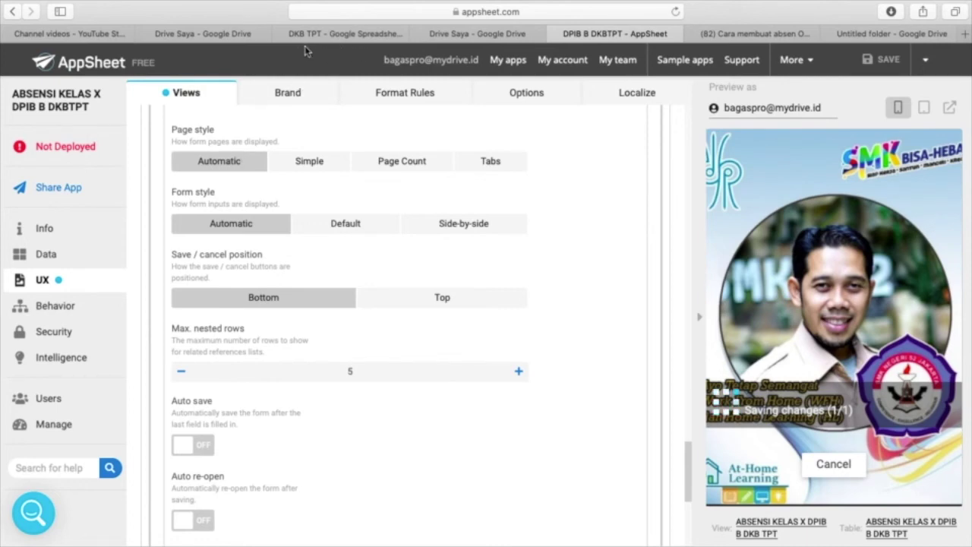
pyautogui.click(330, 35)
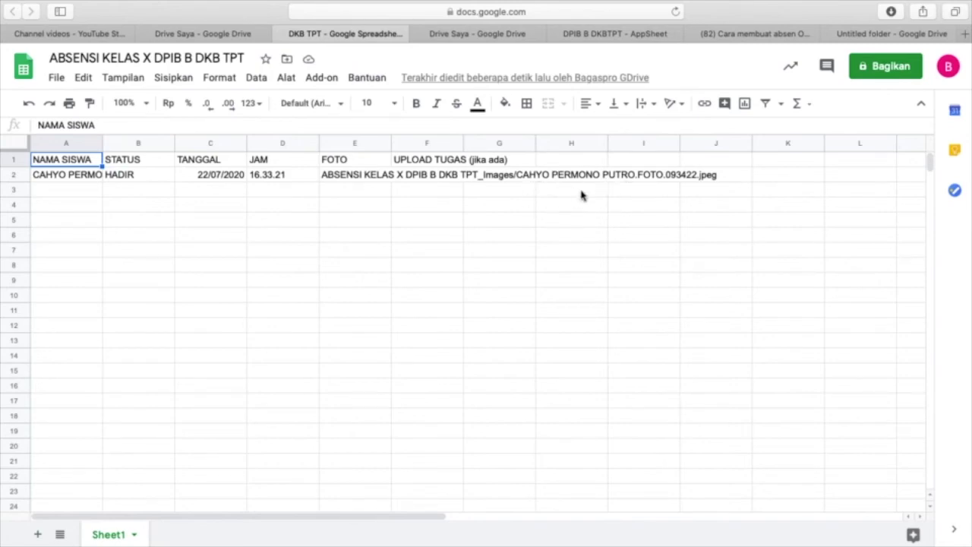
# - Go back from Google Sheets to the DPIB B DKBTPT AppSheet editor in the full-screen browser
pyautogui.hotkey('ctrl', 'Up')
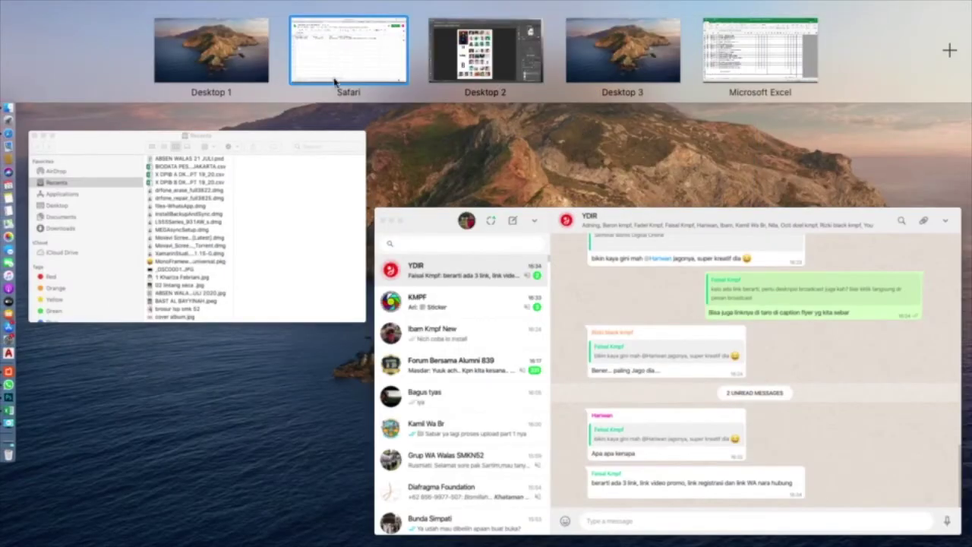
pyautogui.moveTo(388, 54)
pyautogui.click(380, 58)
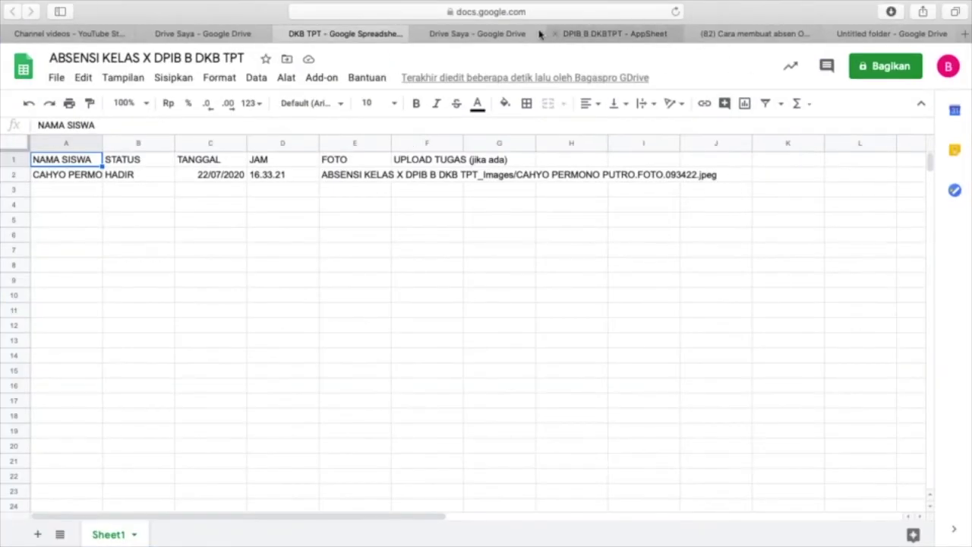
pyautogui.click(620, 36)
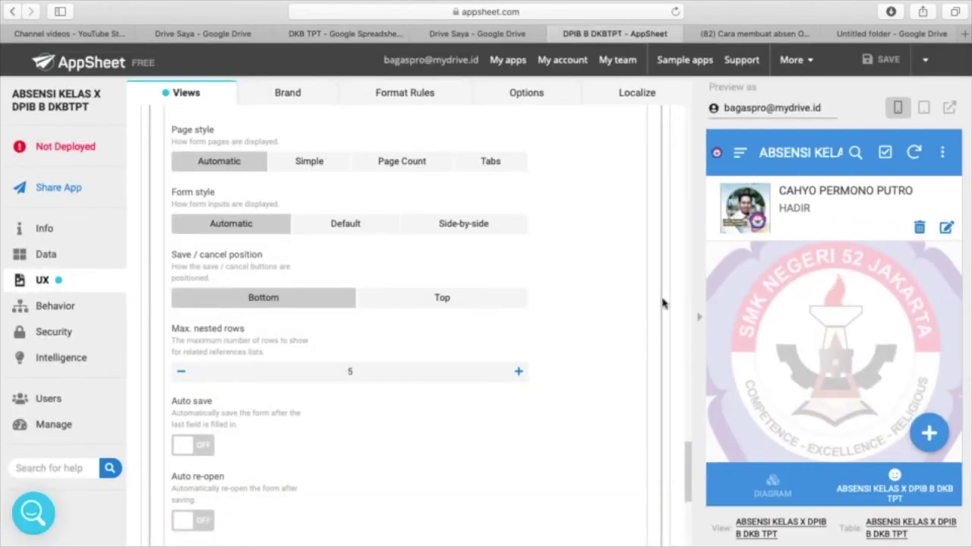
# - Start a new attendance entry for a student with status IZIN
pyautogui.click(930, 434)
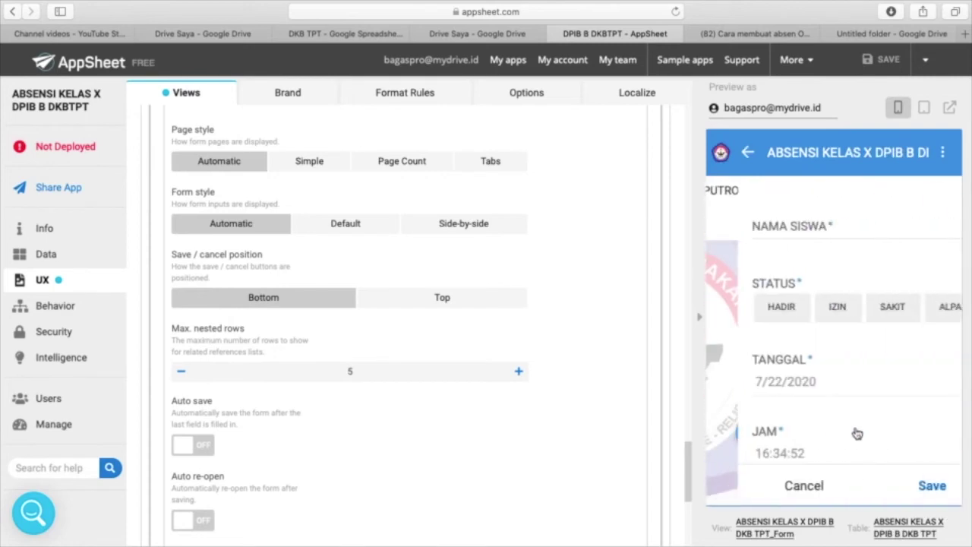
pyautogui.click(831, 230)
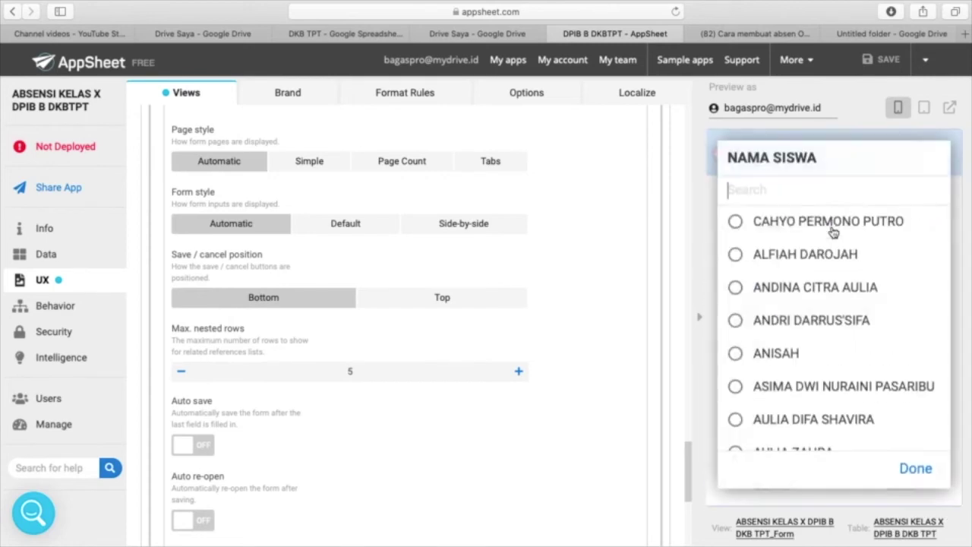
pyautogui.click(734, 255)
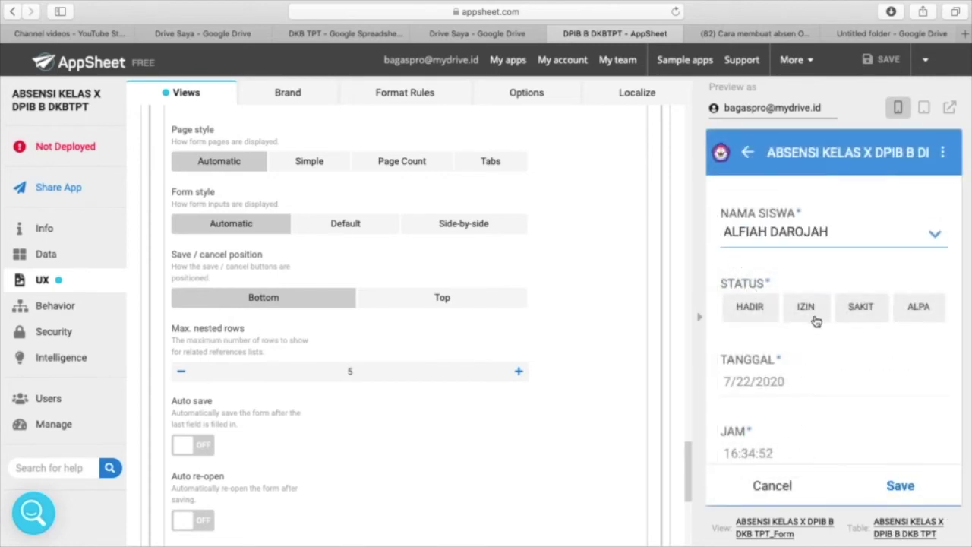
pyautogui.click(809, 311)
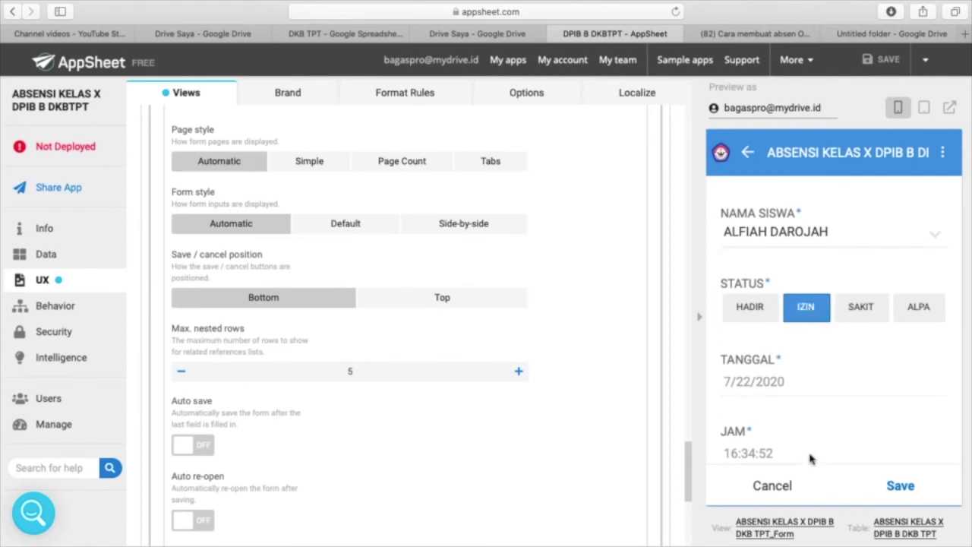
pyautogui.scroll(-3, 809, 451)
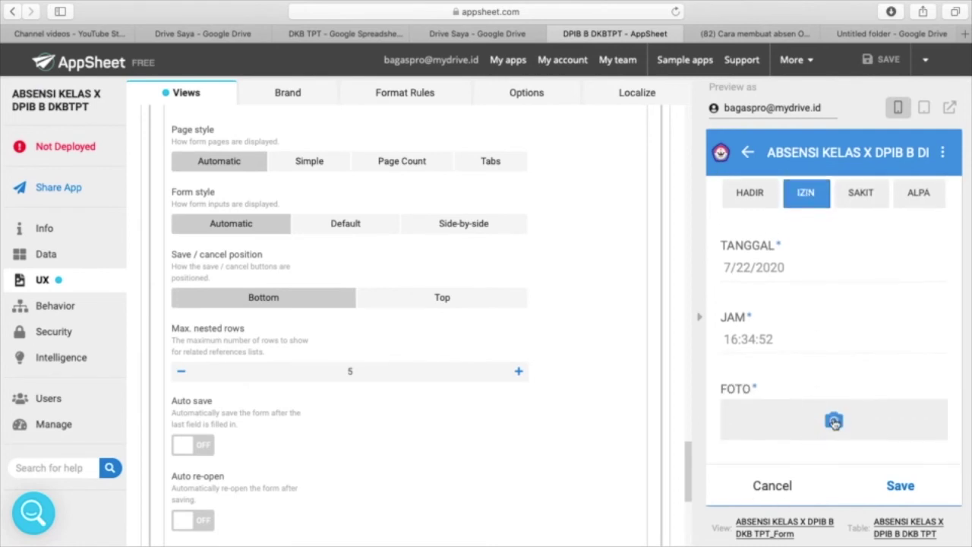
# - Attach foto eko depan layar buku.jpeg as the FOTO photo, retrying after a failed save
pyautogui.click(835, 421)
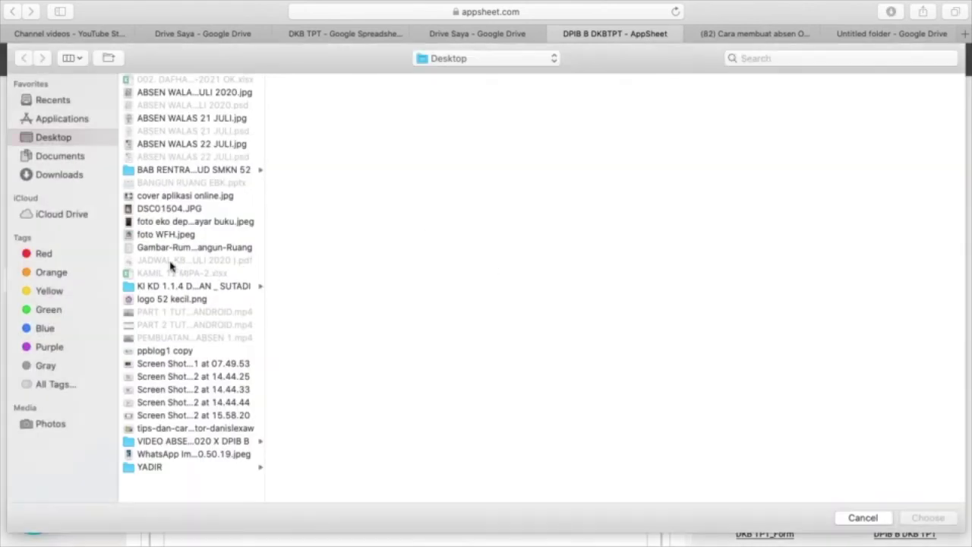
pyautogui.click(178, 224)
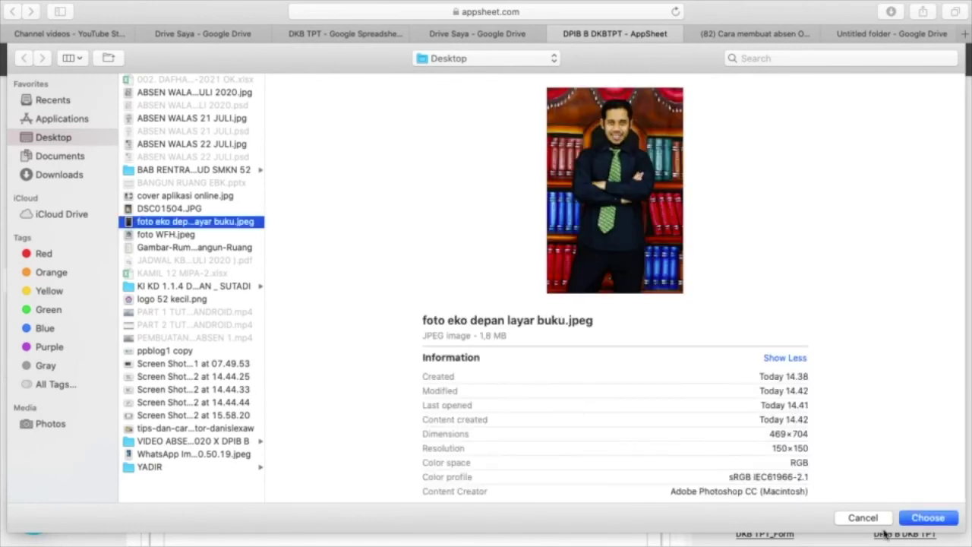
pyautogui.click(926, 518)
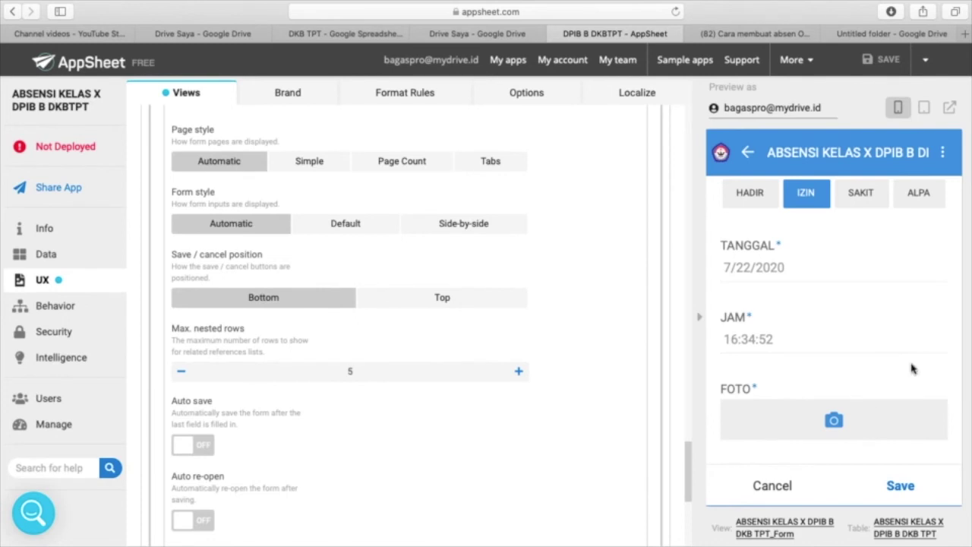
pyautogui.scroll(-2, 914, 368)
pyautogui.scroll(-2, 914, 368)
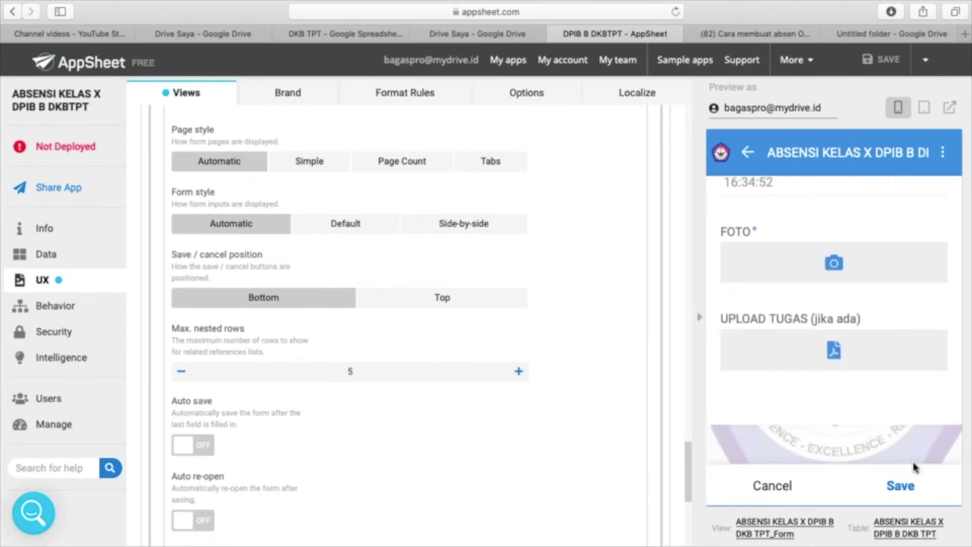
pyautogui.click(904, 489)
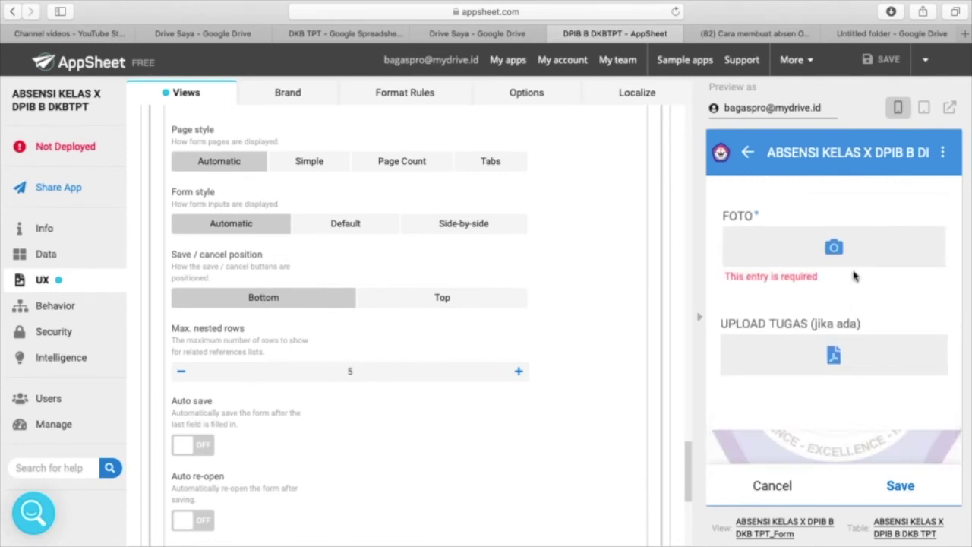
pyautogui.click(834, 249)
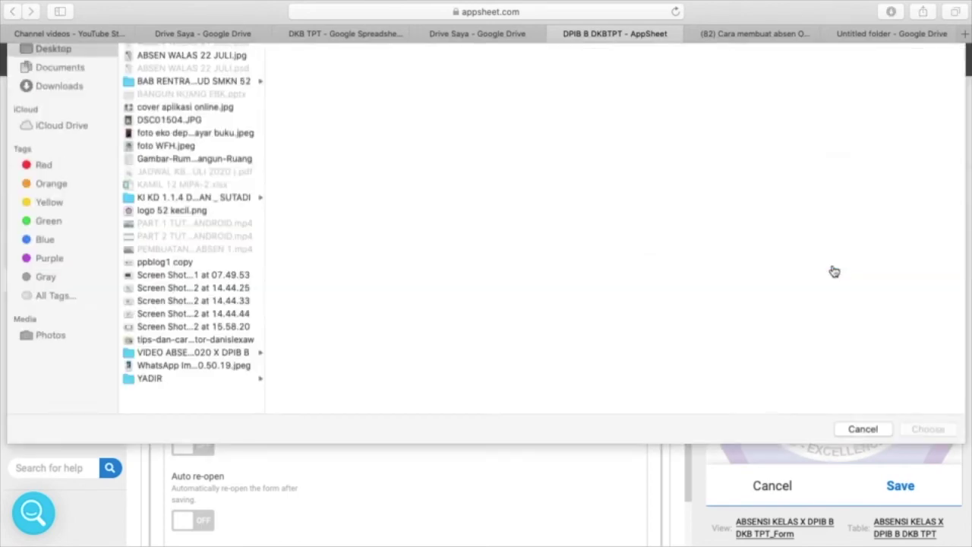
pyautogui.click(168, 224)
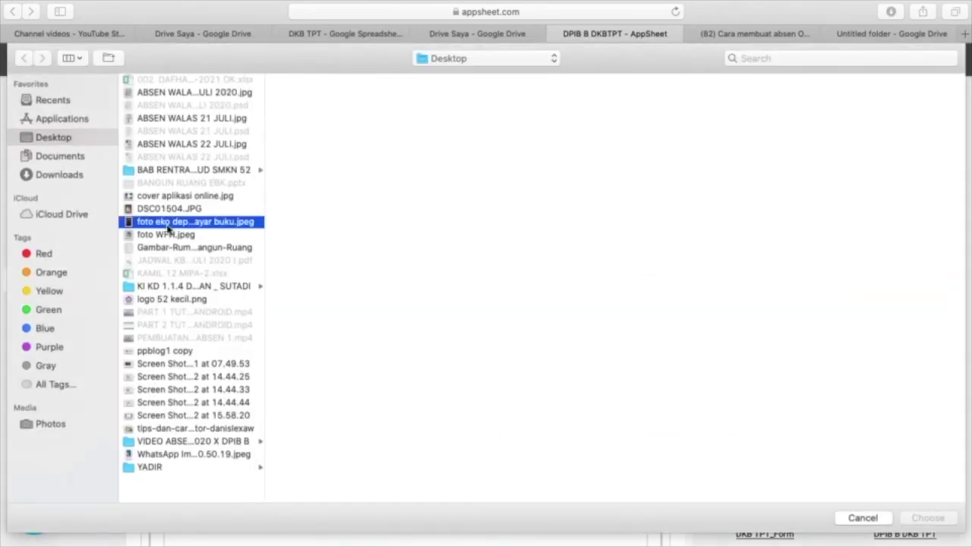
pyautogui.click(928, 518)
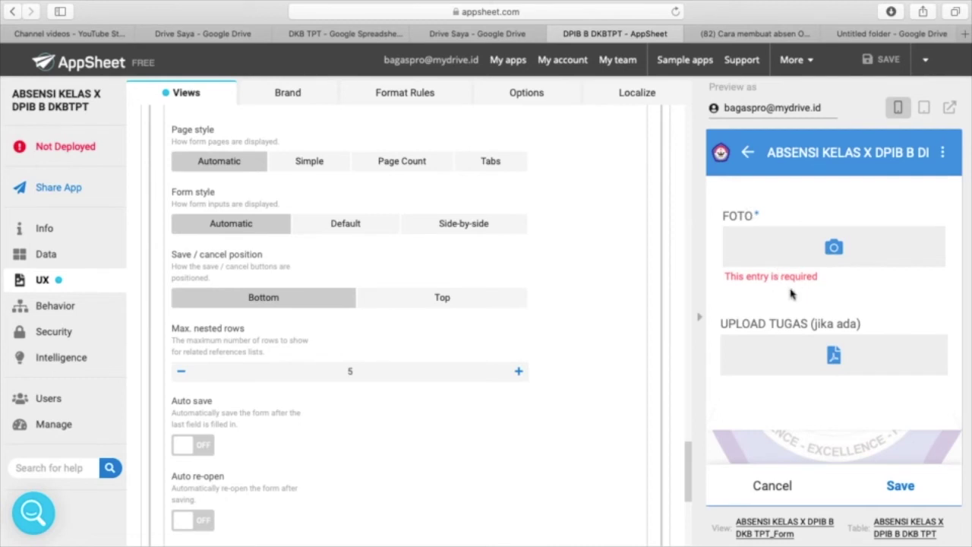
# - Attach cover aplikasi online.jpg as the FOTO photo instead and save the IZIN entry
pyautogui.click(834, 250)
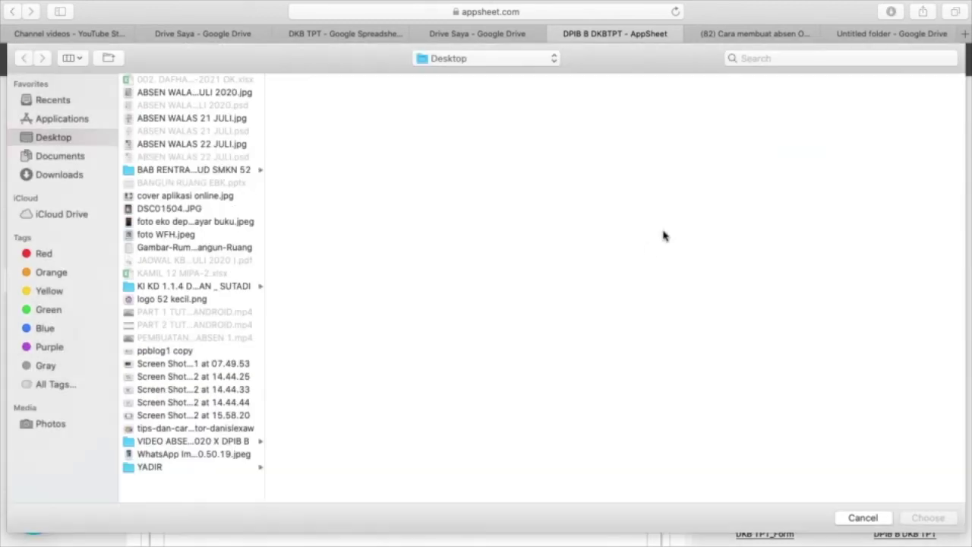
pyautogui.click(206, 199)
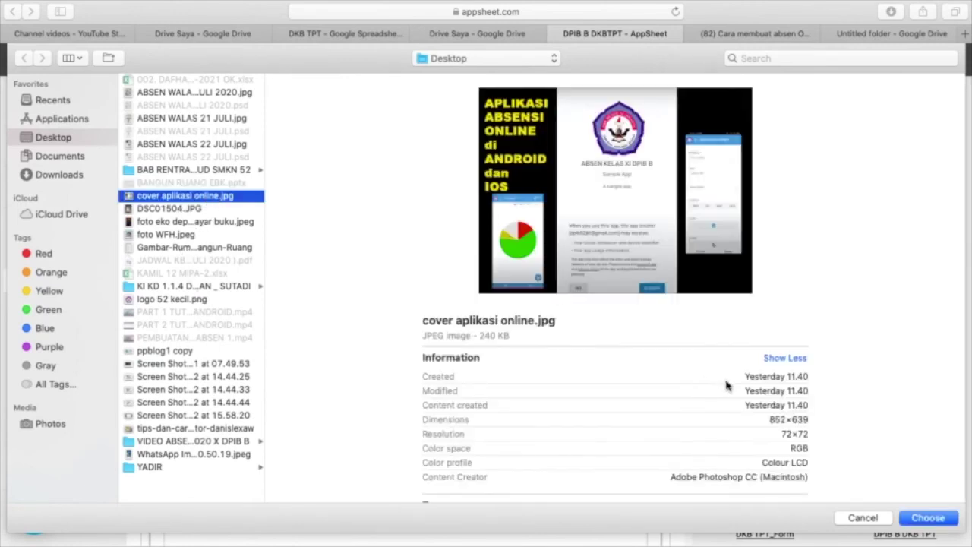
pyautogui.click(937, 524)
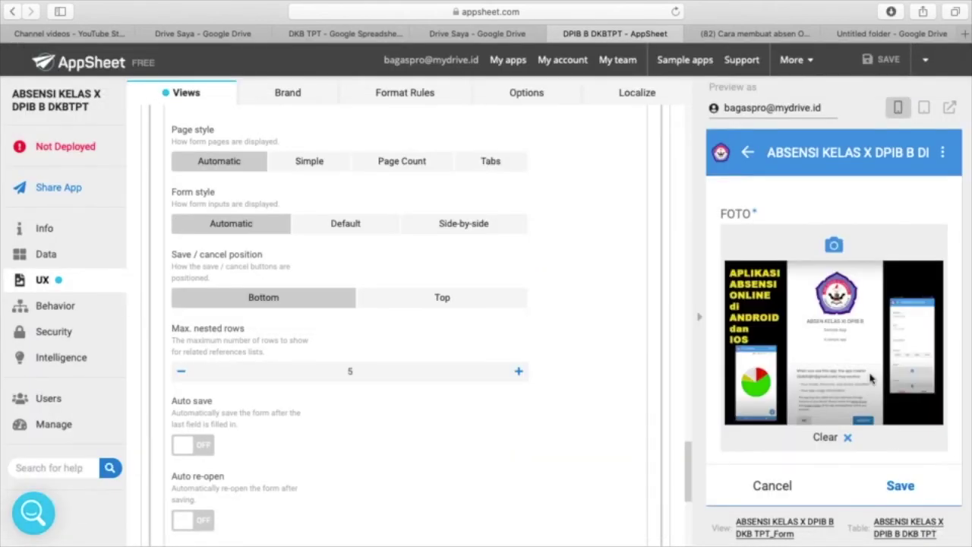
pyautogui.scroll(-3, 872, 378)
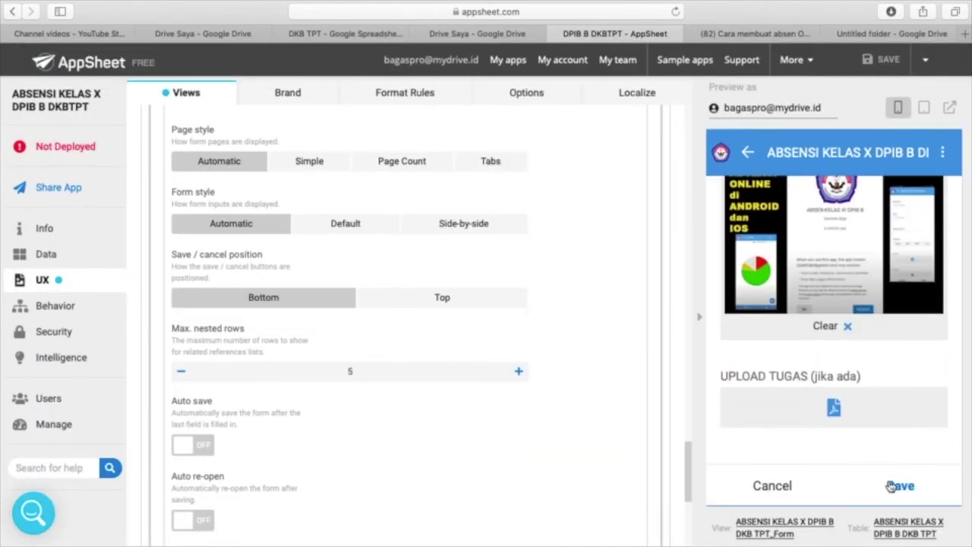
pyautogui.click(901, 486)
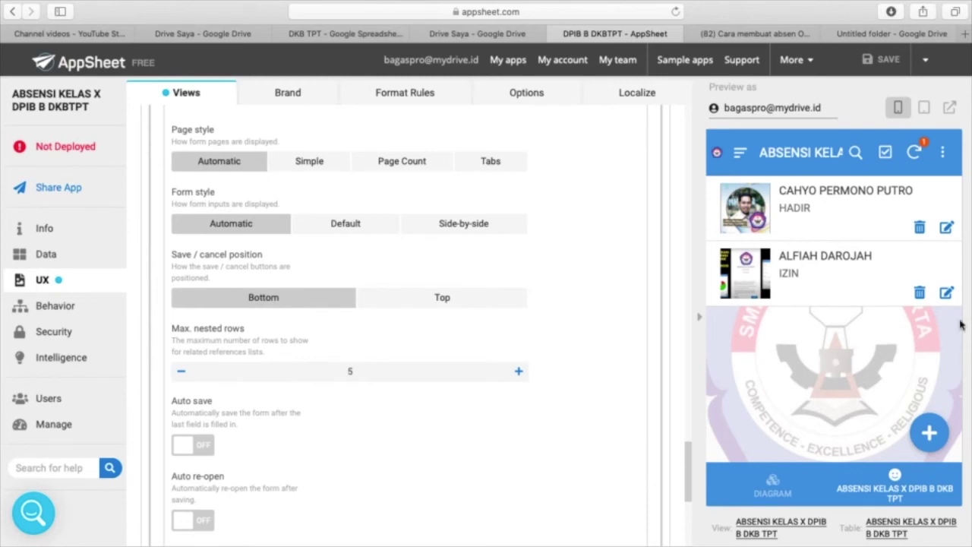
# - Sync the new IZIN record from the AppSheet editor
pyautogui.click(346, 35)
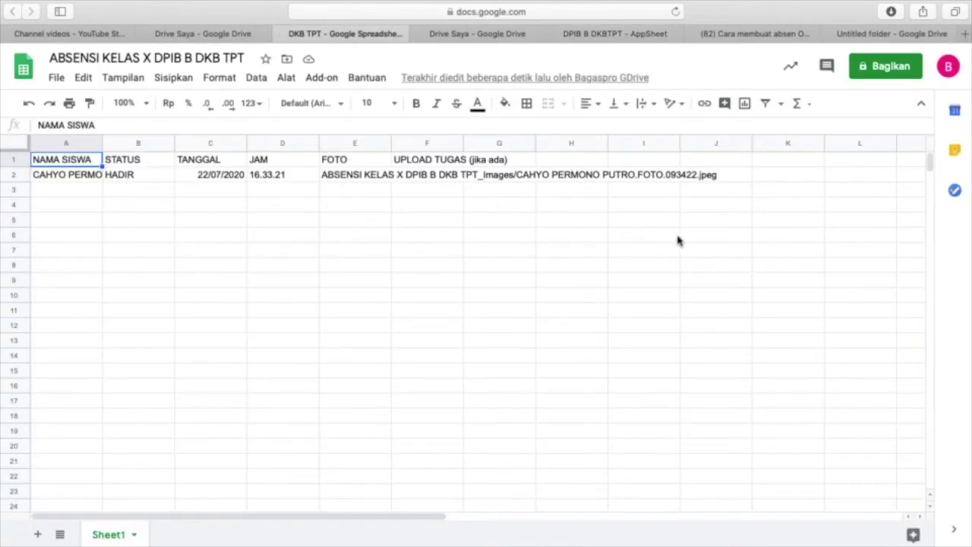
pyautogui.hotkey('ctrl', 'Up')
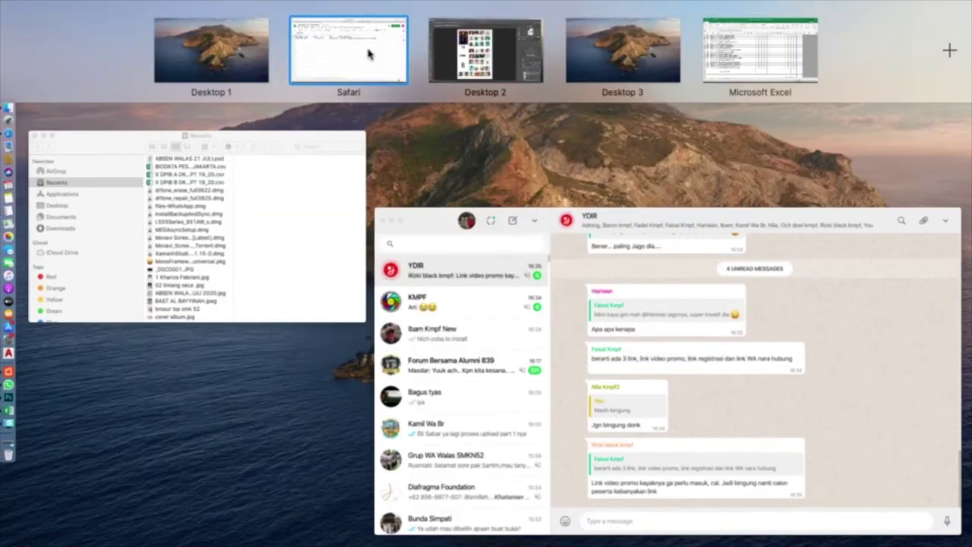
pyautogui.click(369, 53)
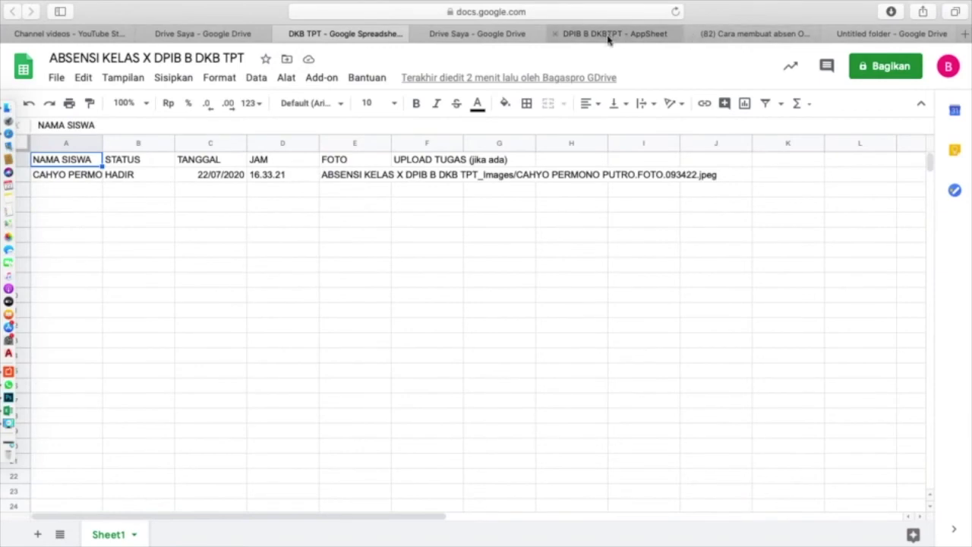
pyautogui.click(608, 35)
pyautogui.click(916, 150)
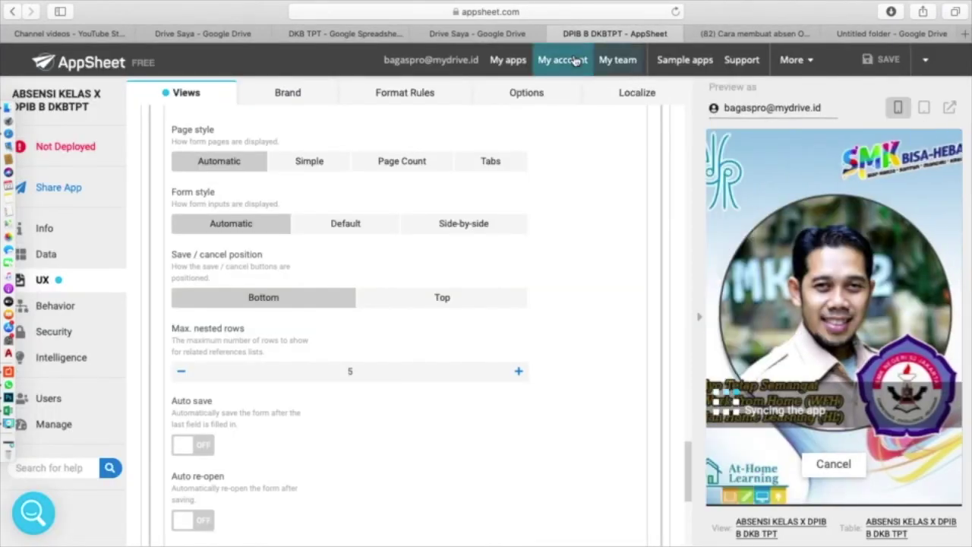
# - Check row 3's IZIN status and photo path in the spreadsheet, then go to Google Drive
pyautogui.click(340, 34)
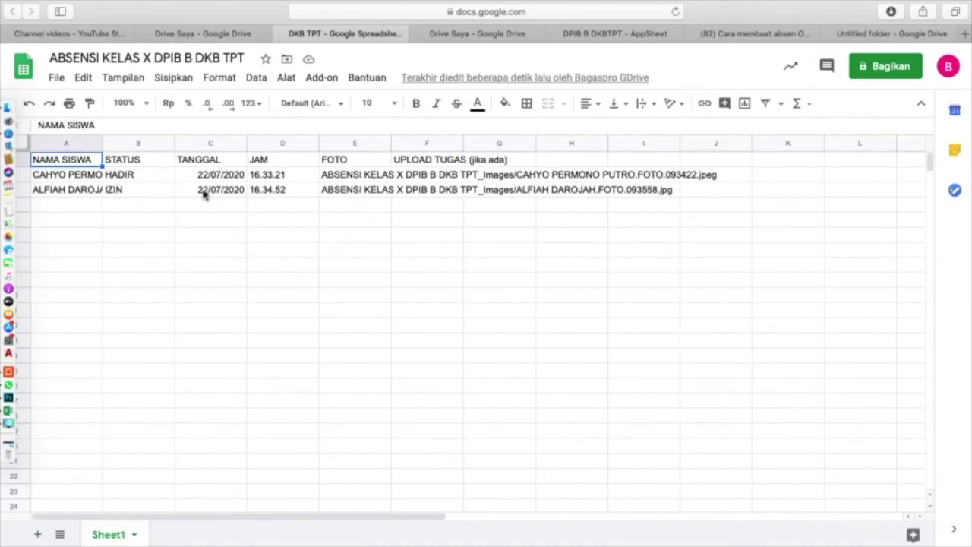
pyautogui.click(371, 192)
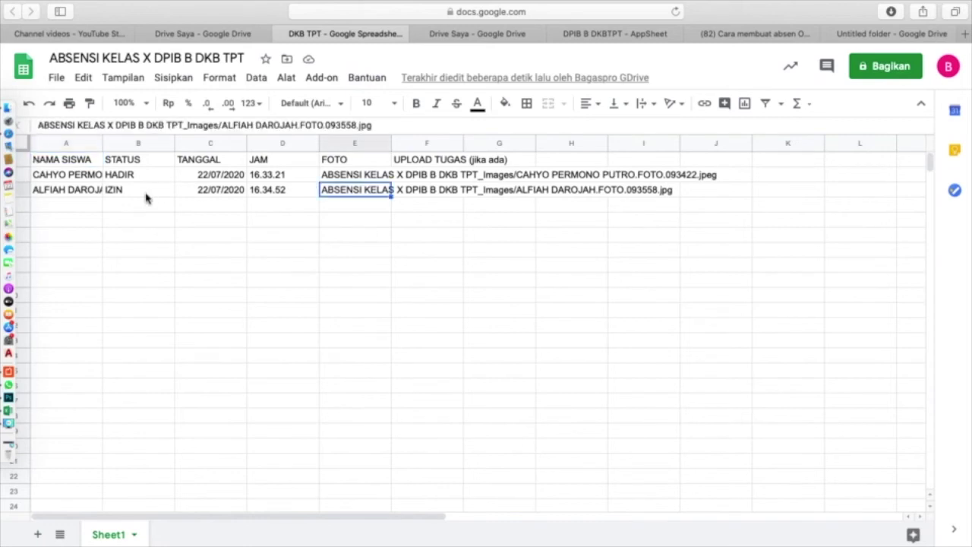
pyautogui.click(151, 195)
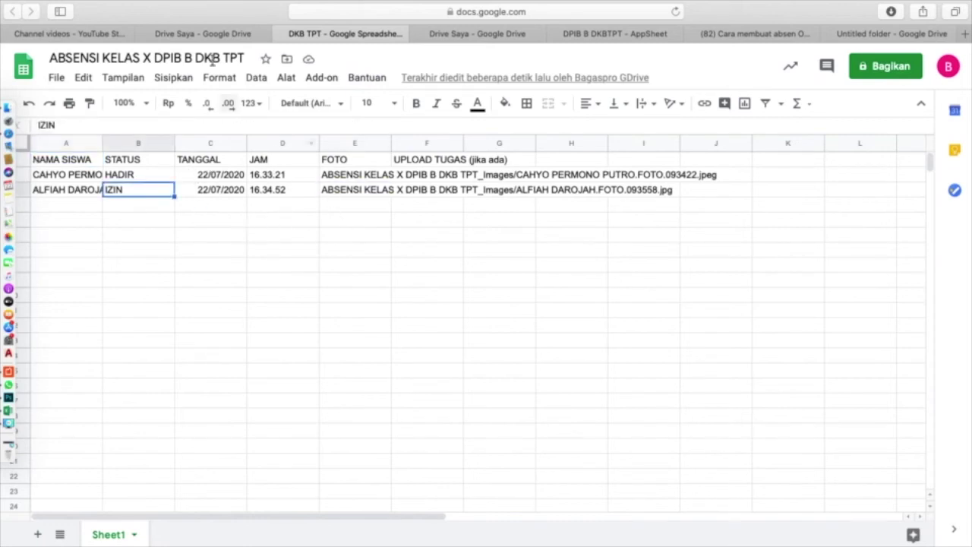
pyautogui.click(216, 35)
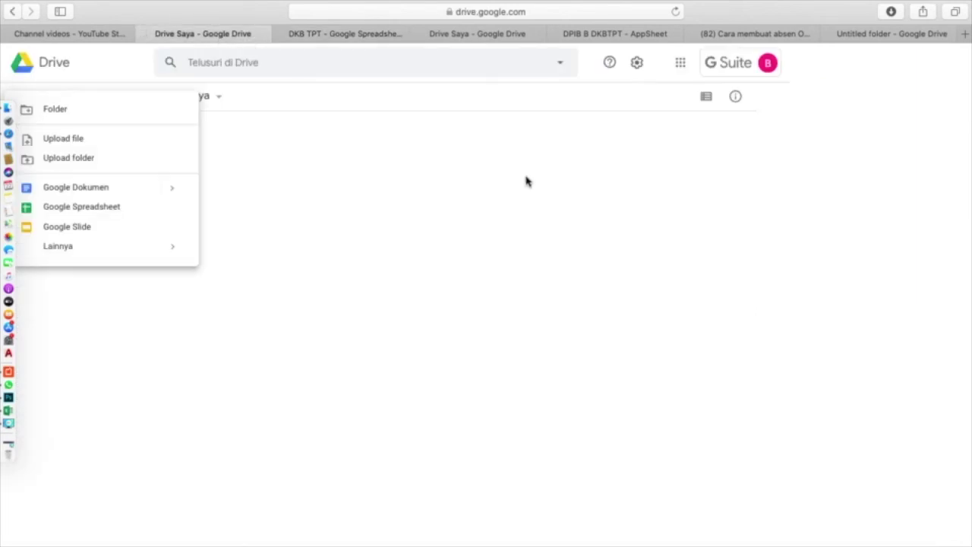
# - View both uploaded photos in the ABSENSI KELAS X DPIB B DKB TPT_Images folder, then return to AppSheet
pyautogui.click(662, 153)
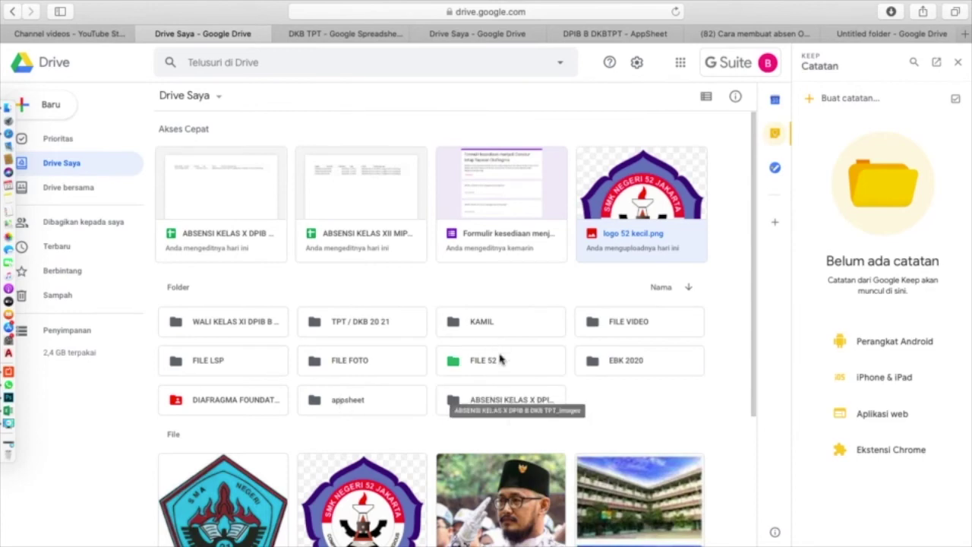
pyautogui.click(480, 398)
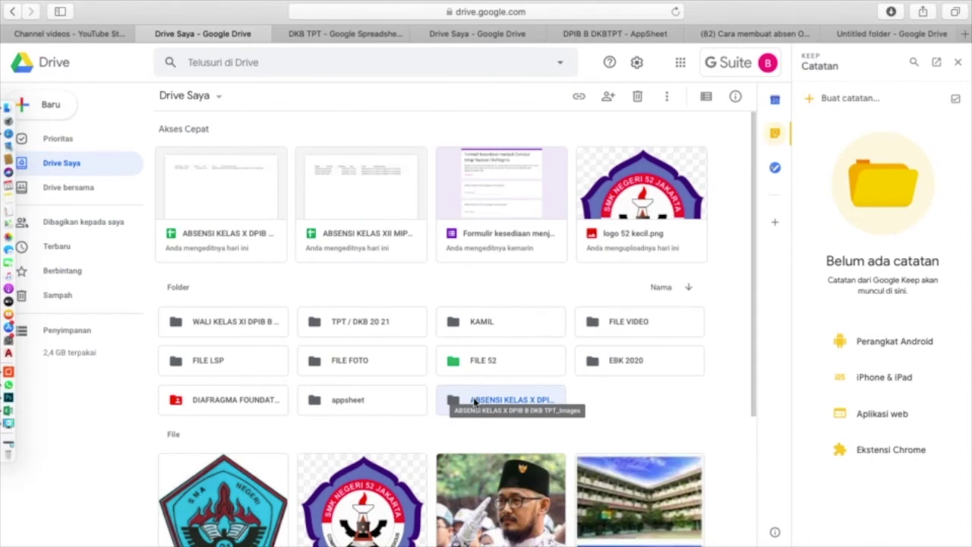
pyautogui.doubleClick(476, 401)
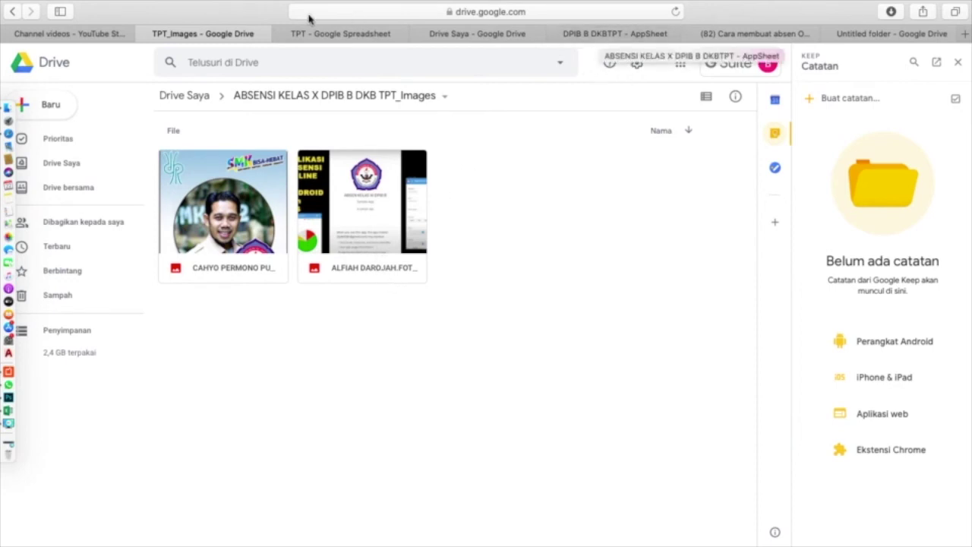
pyautogui.click(627, 35)
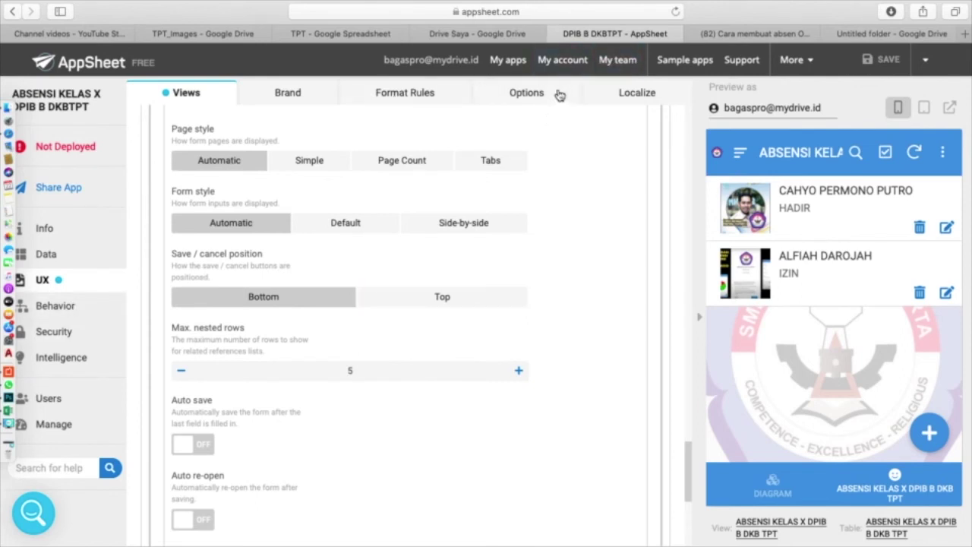
# - Bring up the app's actions list under UX Options > Behavior
pyautogui.click(532, 95)
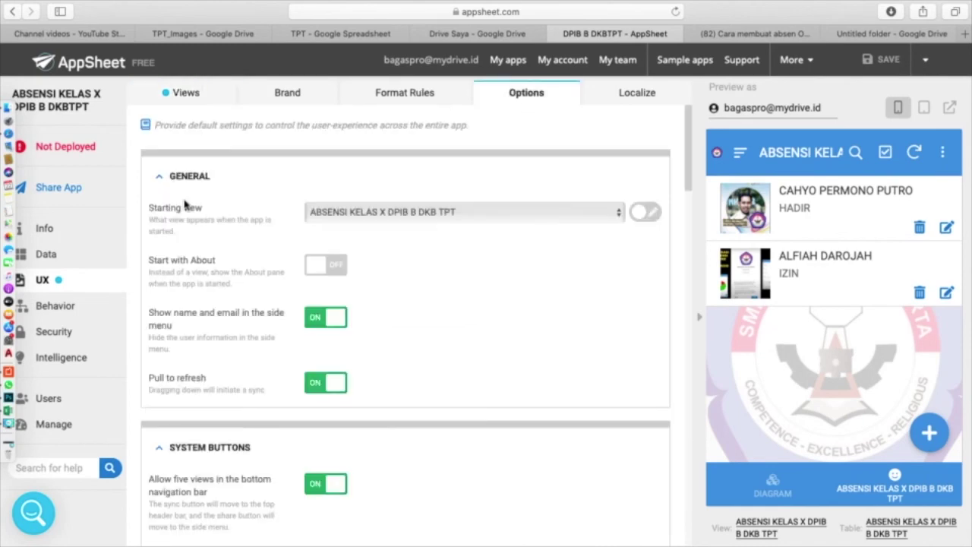
pyautogui.click(58, 308)
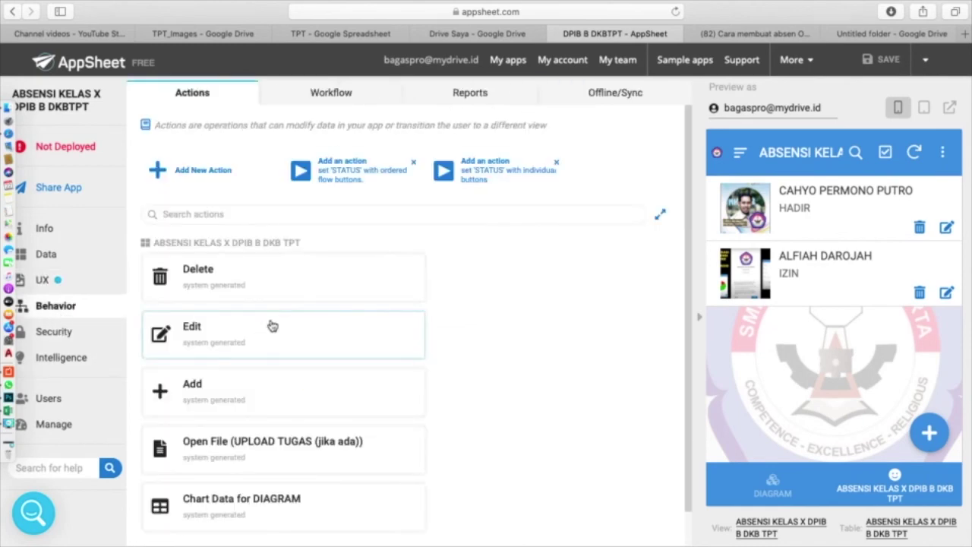
pyautogui.scroll(-1, 272, 325)
pyautogui.scroll(1, 272, 325)
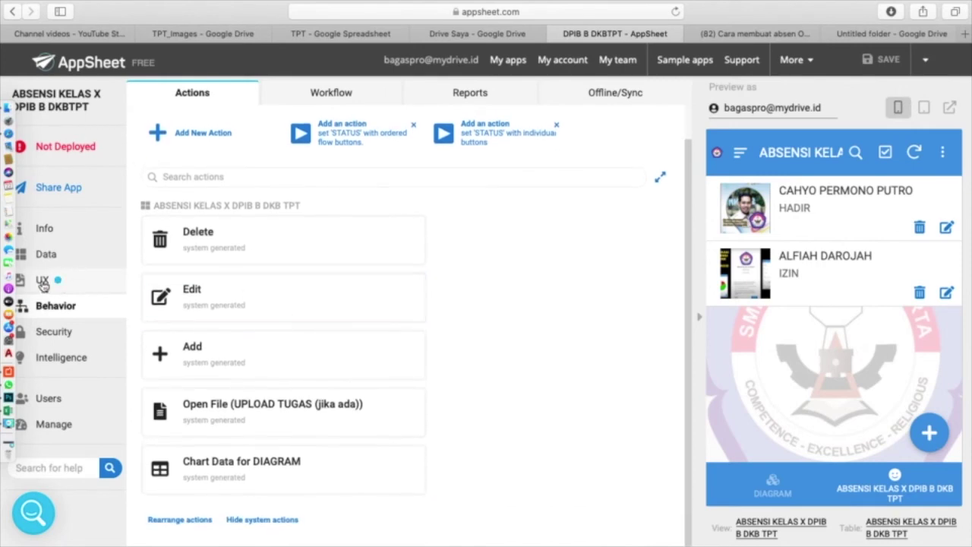
# - Show the DIAGRAM pie chart in the preview, split 50% HADIR and 50% IZIN
pyautogui.click(770, 488)
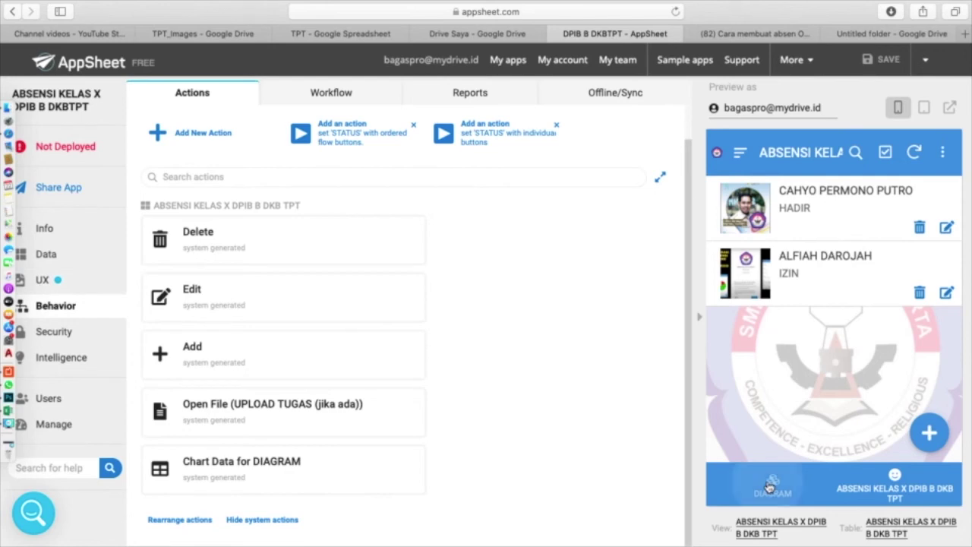
pyautogui.moveTo(826, 326)
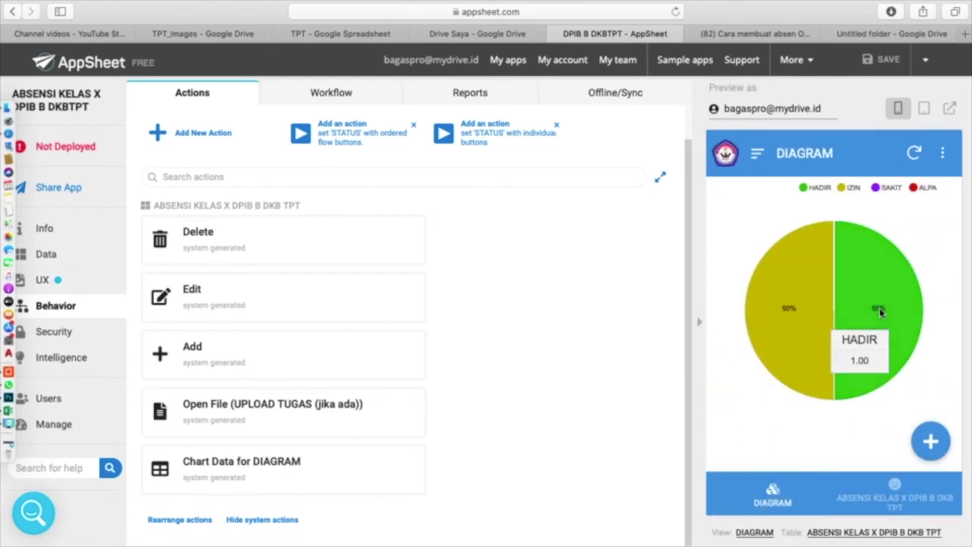
pyautogui.moveTo(790, 325)
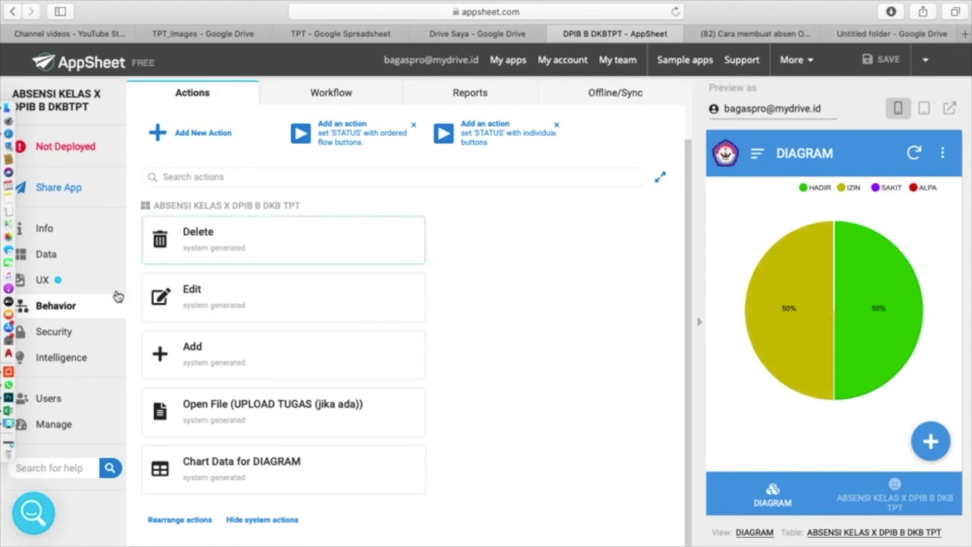
# - Under Security > Require Sign-In, keep Google as the provider and turn on Allow all signed-in users
pyautogui.click(52, 337)
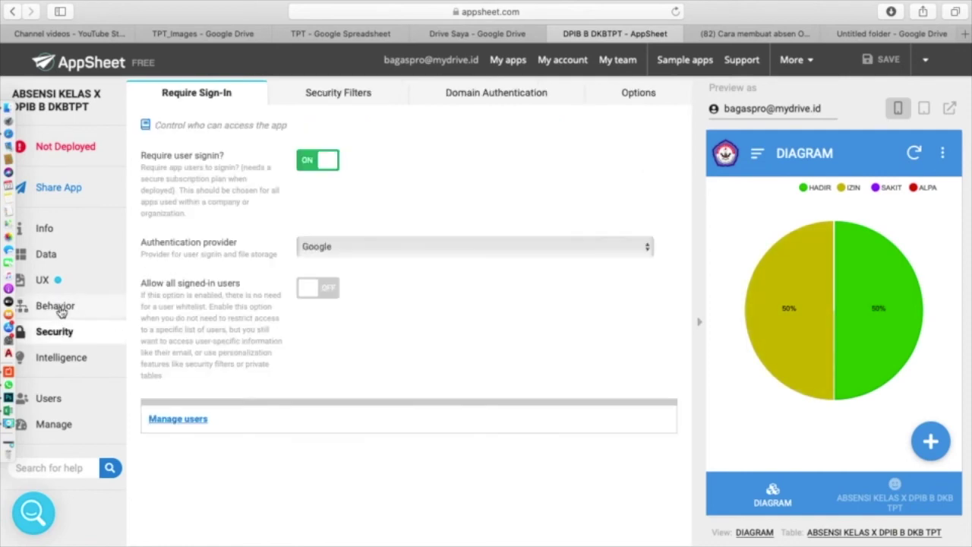
pyautogui.click(60, 310)
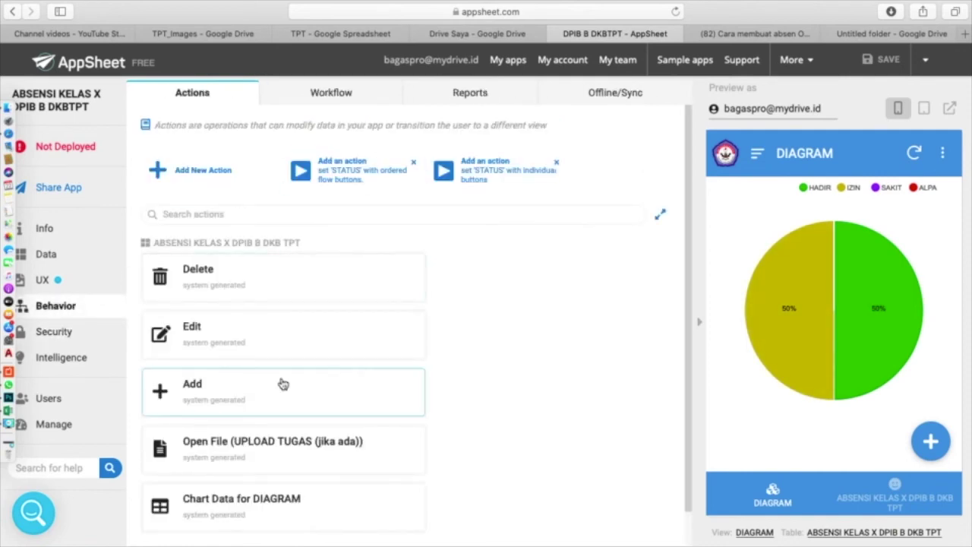
pyautogui.scroll(-1, 281, 383)
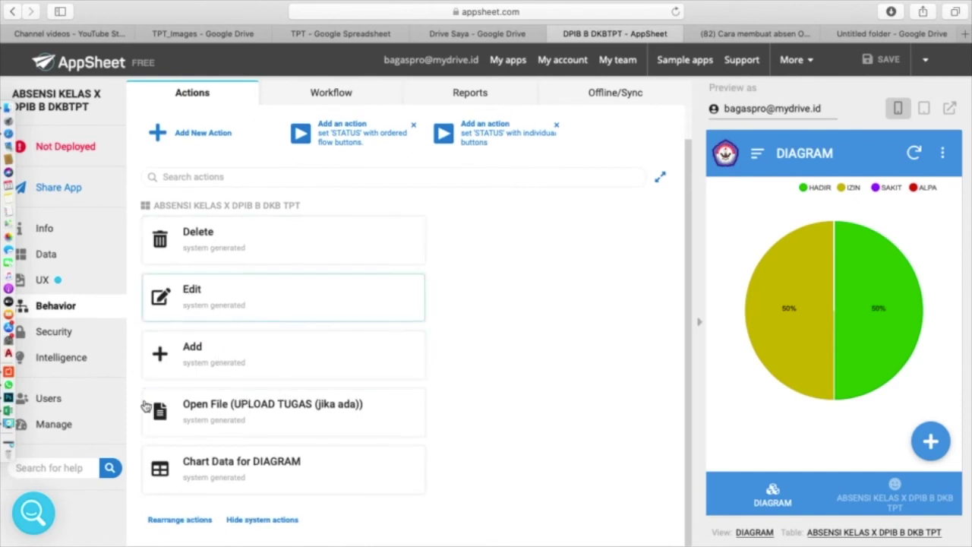
pyautogui.click(55, 334)
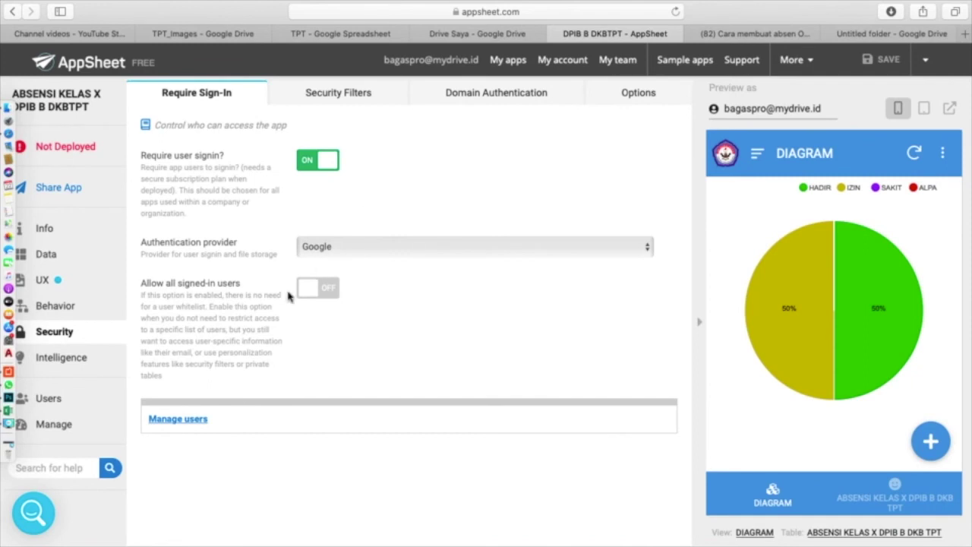
pyautogui.click(348, 251)
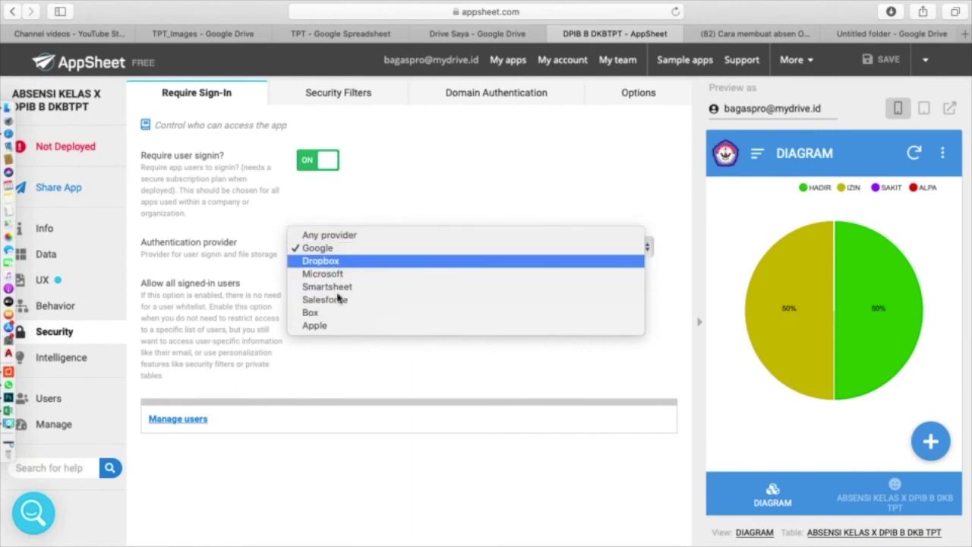
pyautogui.click(440, 202)
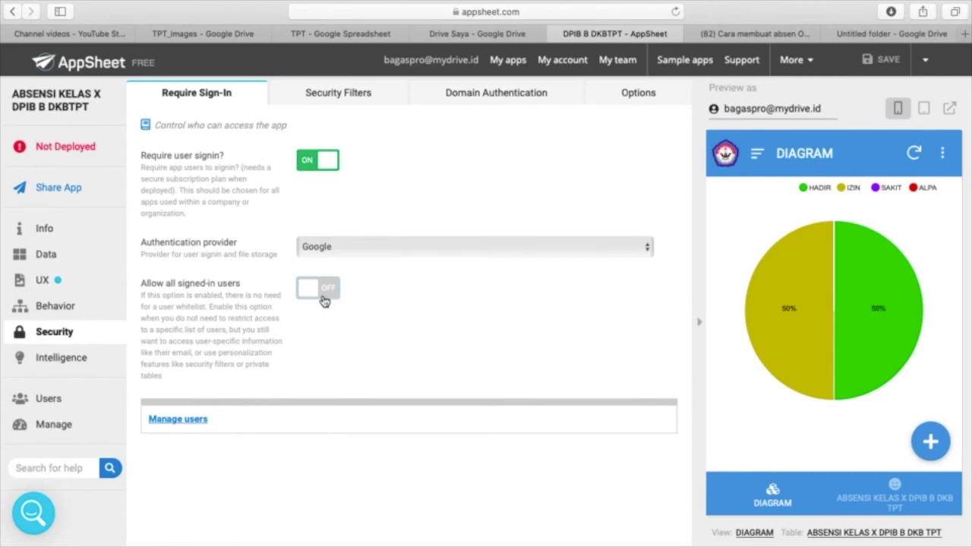
pyautogui.click(322, 299)
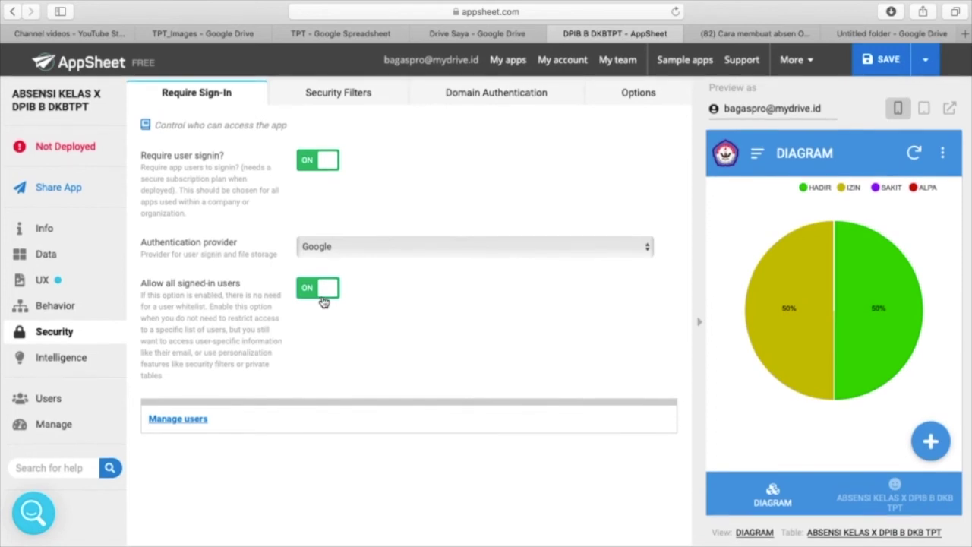
# - Open the Manage users page listing who can access the attendance app
pyautogui.click(164, 420)
pyautogui.scroll(-1, 294, 425)
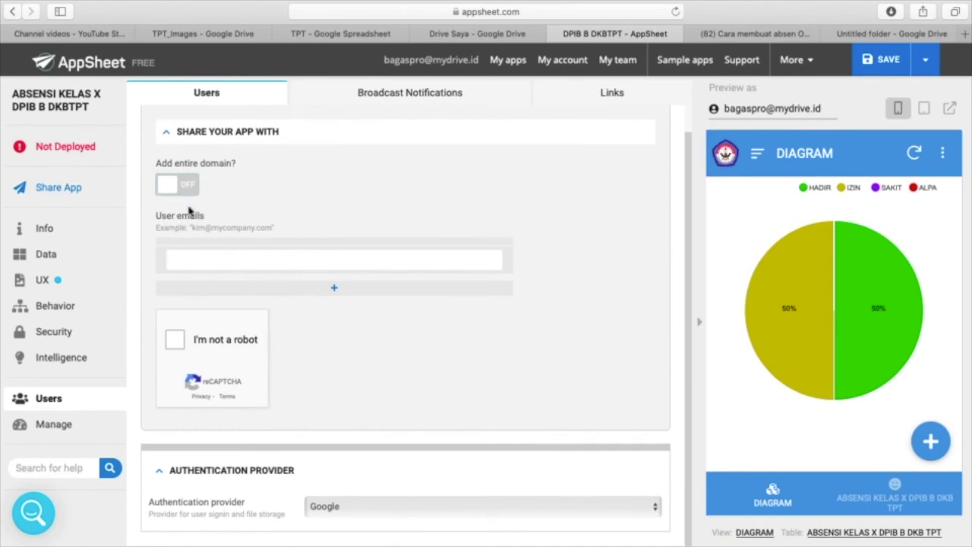
# - Focus the User emails field, then return to Security > Require Sign-In
pyautogui.click(306, 267)
pyautogui.click(53, 334)
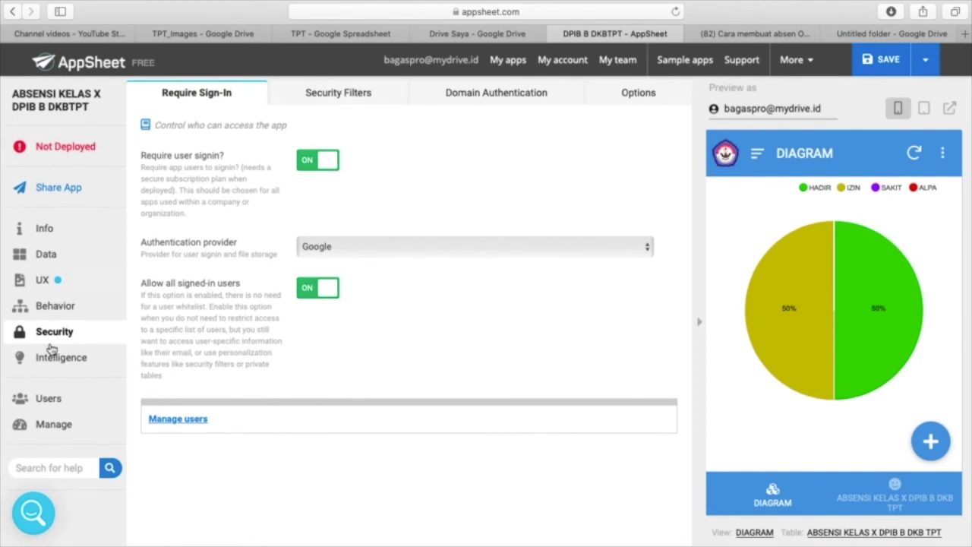
# - Review the Security Filters, Domain Authentication and Options tabs, then open Intelligence's Predictive Models
pyautogui.click(371, 104)
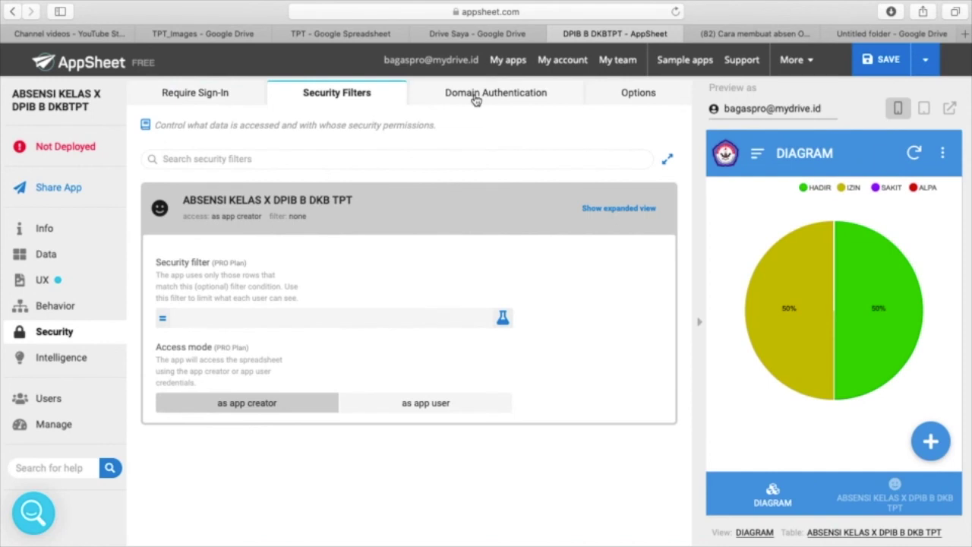
pyautogui.click(475, 99)
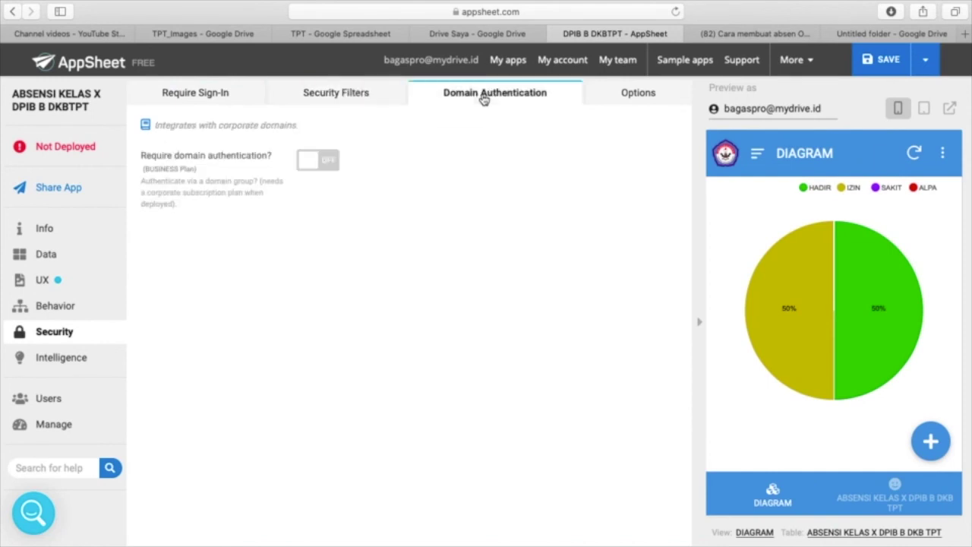
pyautogui.click(638, 92)
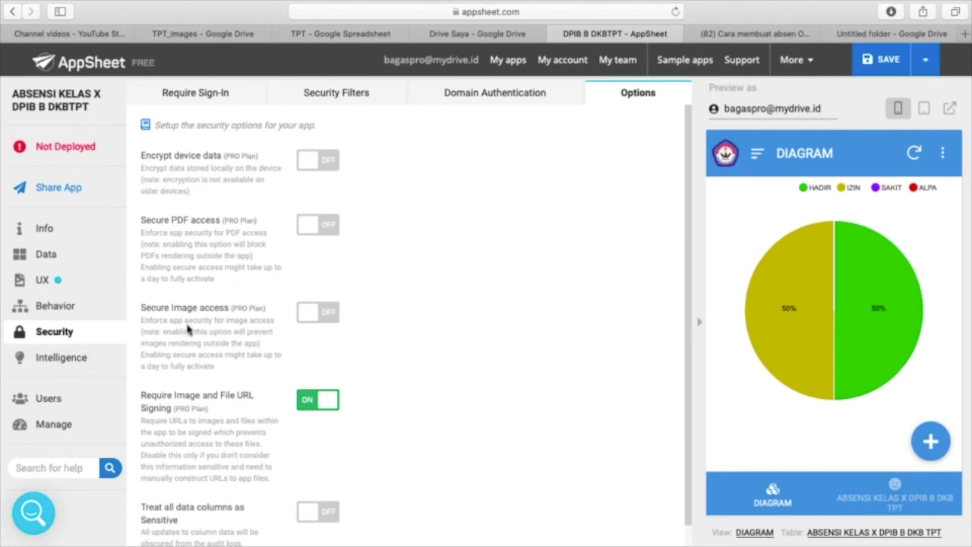
pyautogui.click(78, 366)
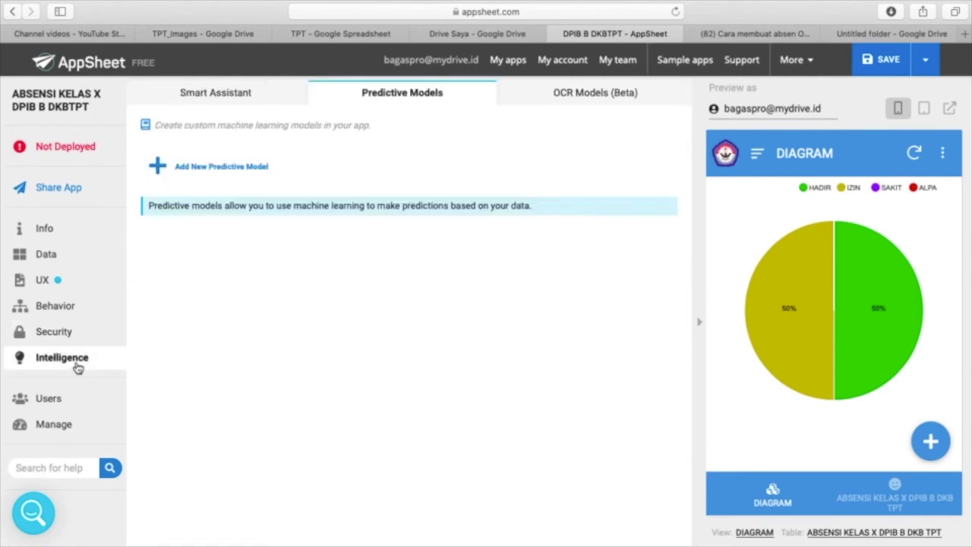
# - Return to the Users page, with no user e-mails and entire-domain sharing off
pyautogui.click(47, 403)
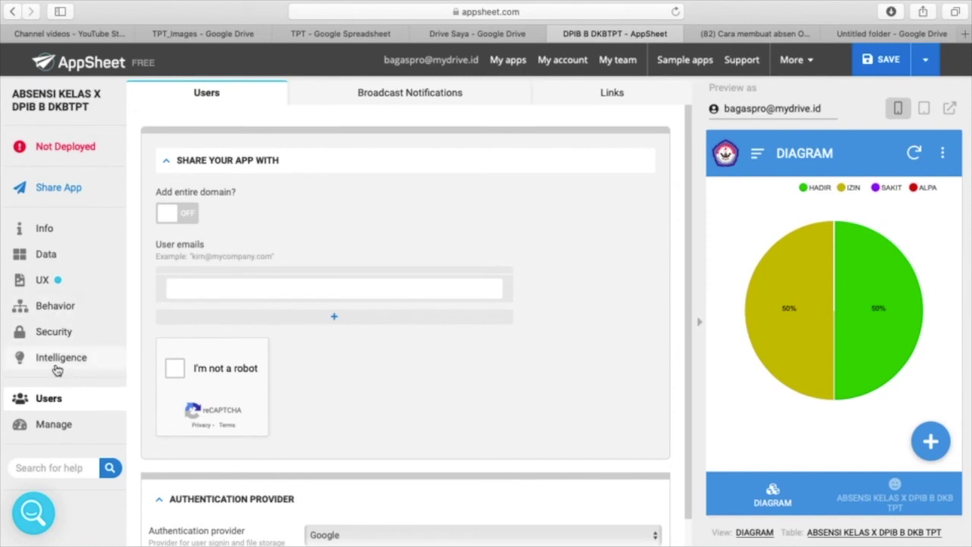
# - Show the Links tab and select the entire Install Link URL
pyautogui.click(617, 93)
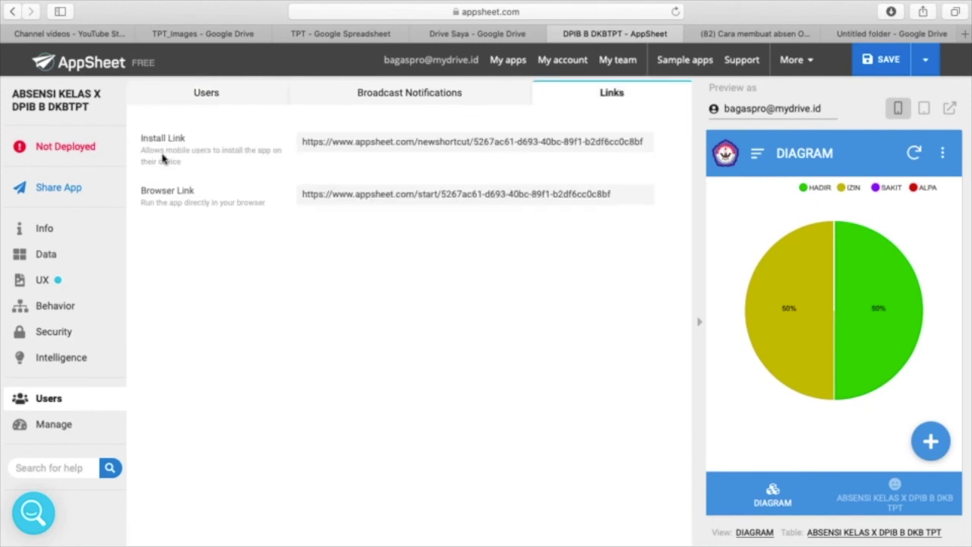
pyautogui.click(351, 145)
pyautogui.tripleClick(353, 144)
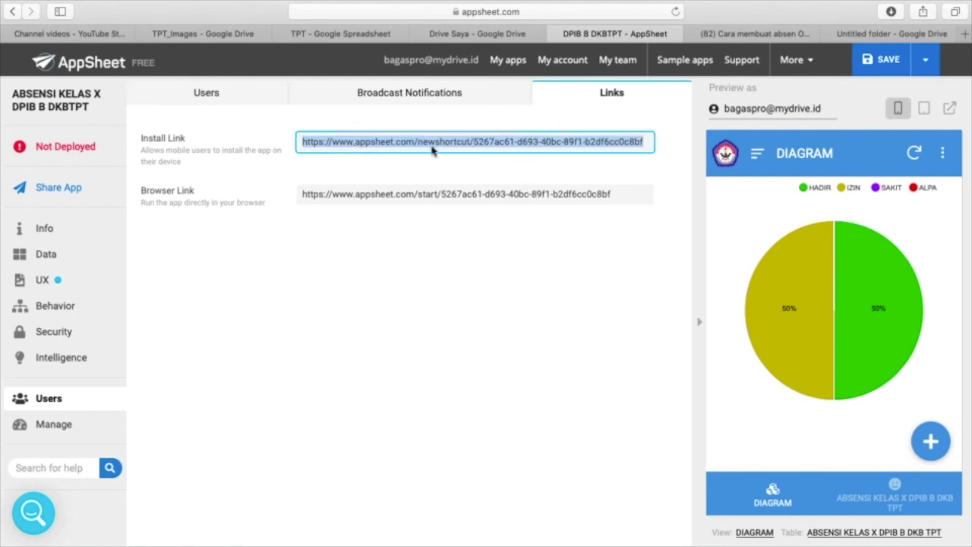
pyautogui.moveTo(826, 370)
pyautogui.moveTo(833, 267)
pyautogui.click(353, 38)
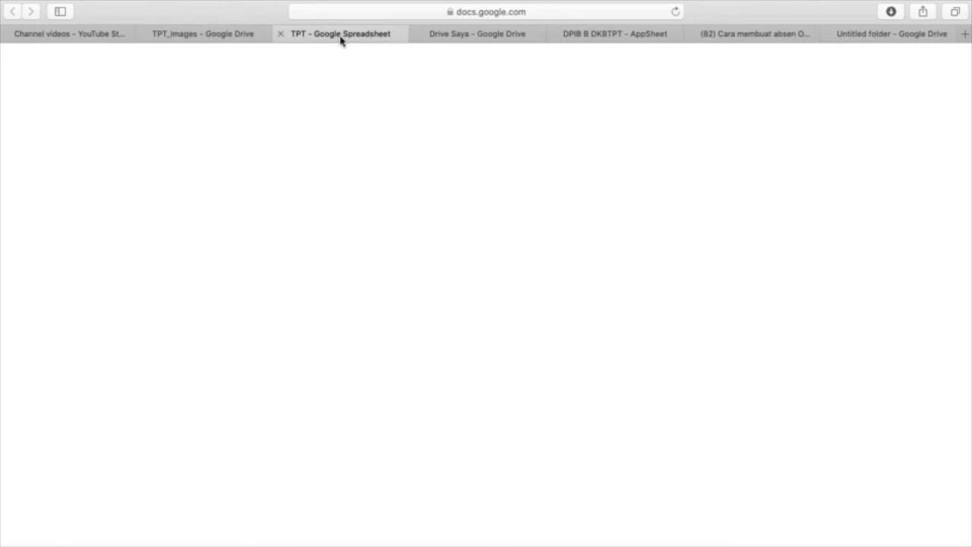
pyautogui.click(205, 38)
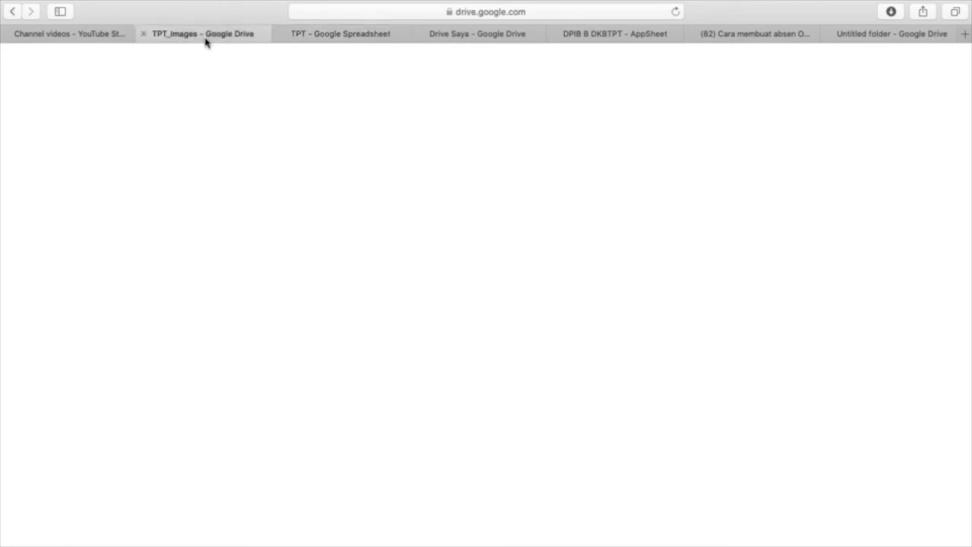
pyautogui.click(504, 39)
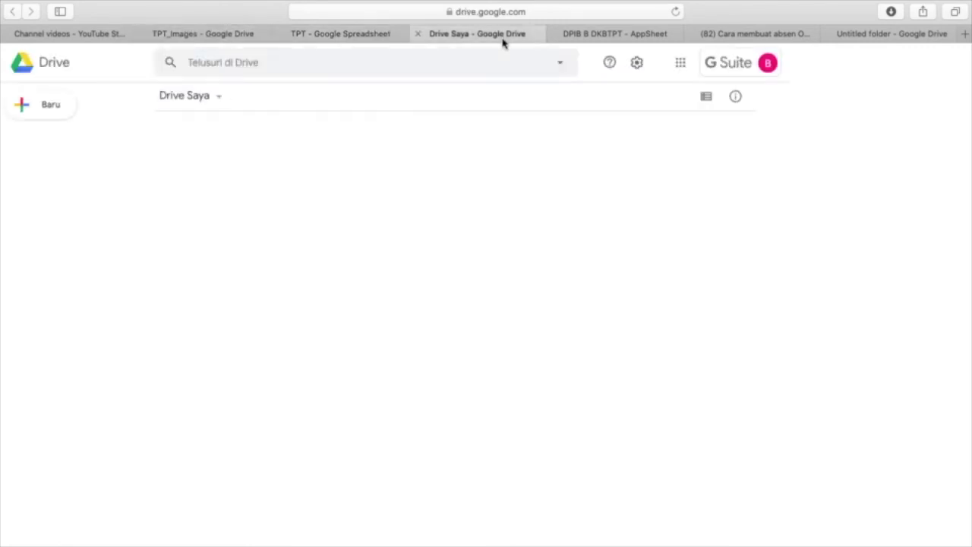
pyautogui.click(332, 39)
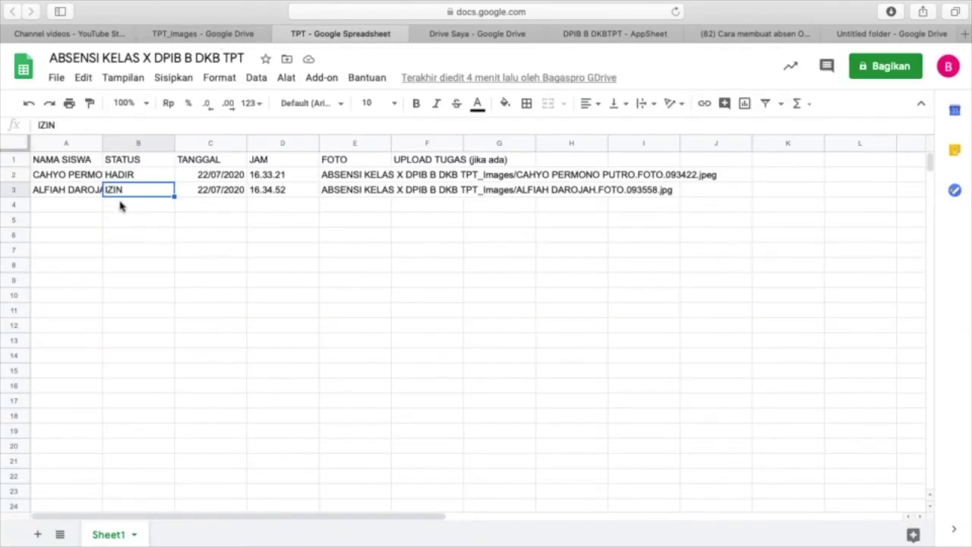
pyautogui.hotkey('ctrl', 'Up')
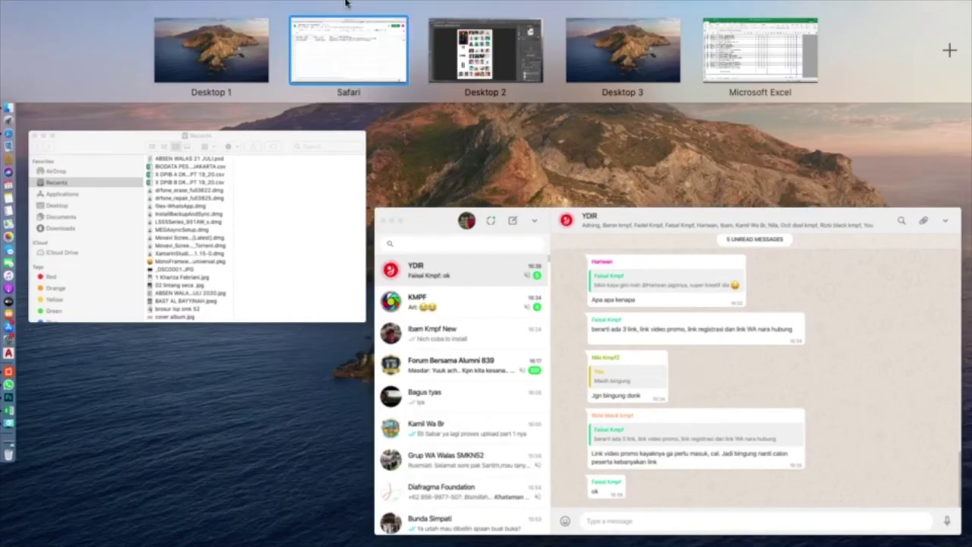
pyautogui.click(350, 39)
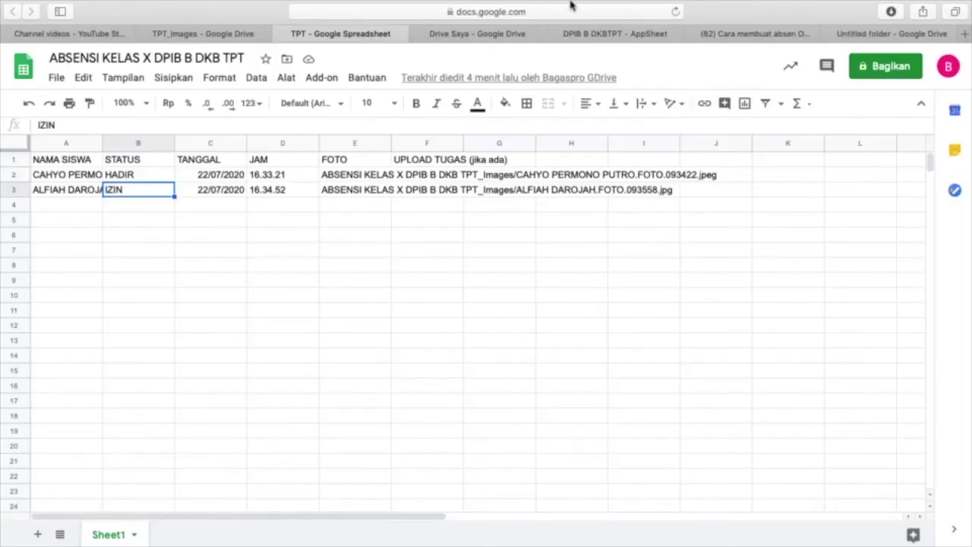
pyautogui.click(605, 38)
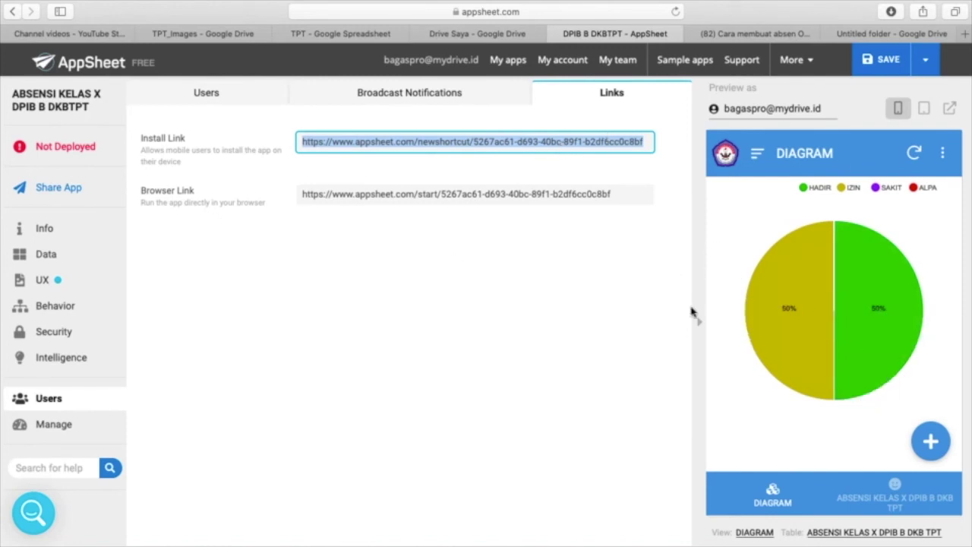
# - Add a HADIR record with the Gambar-Rumus-Bangun-Ruang photo, making the chart 67% HADIR
pyautogui.moveTo(855, 313)
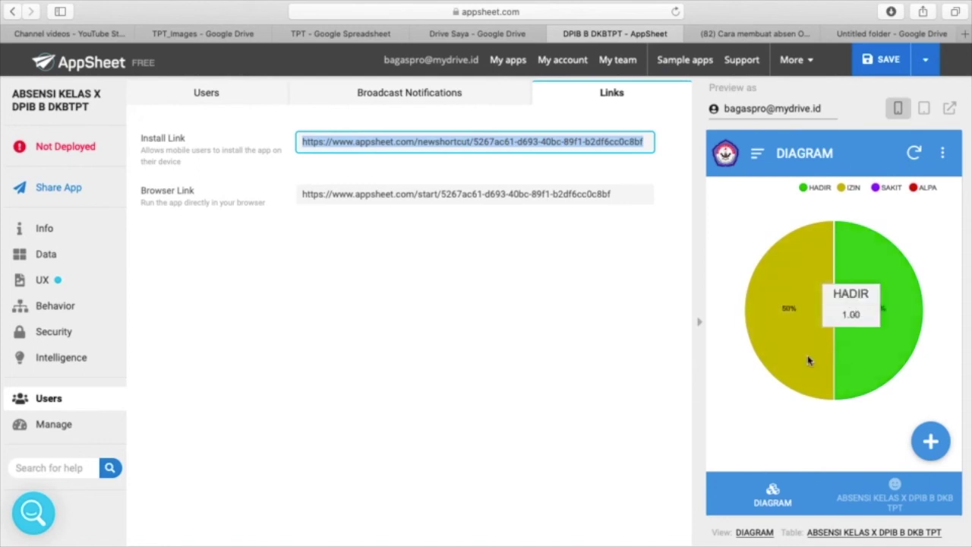
pyautogui.click(931, 442)
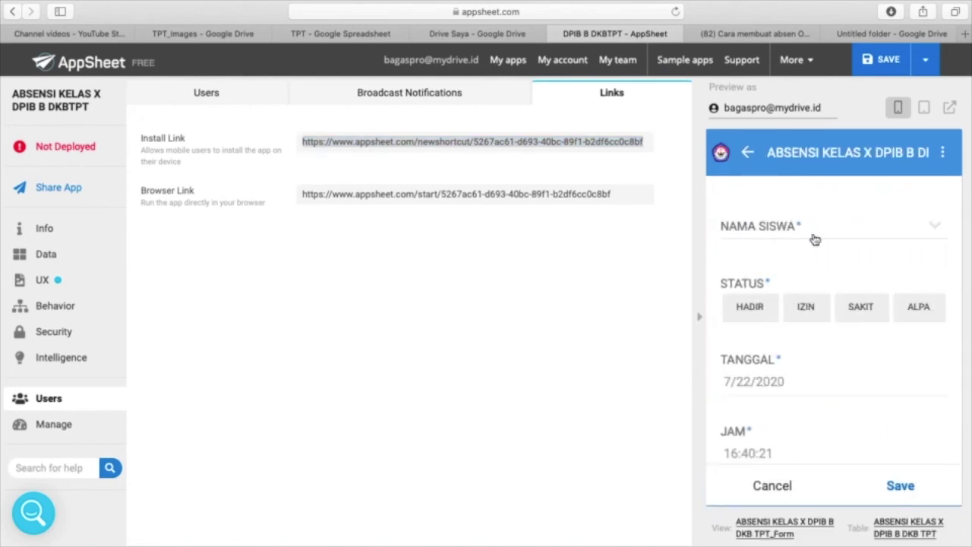
pyautogui.click(922, 230)
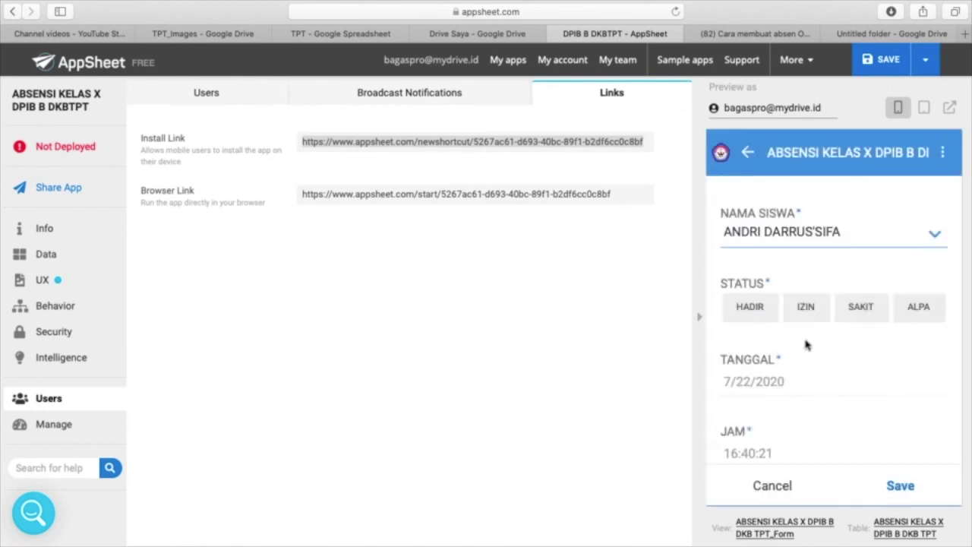
pyautogui.click(755, 312)
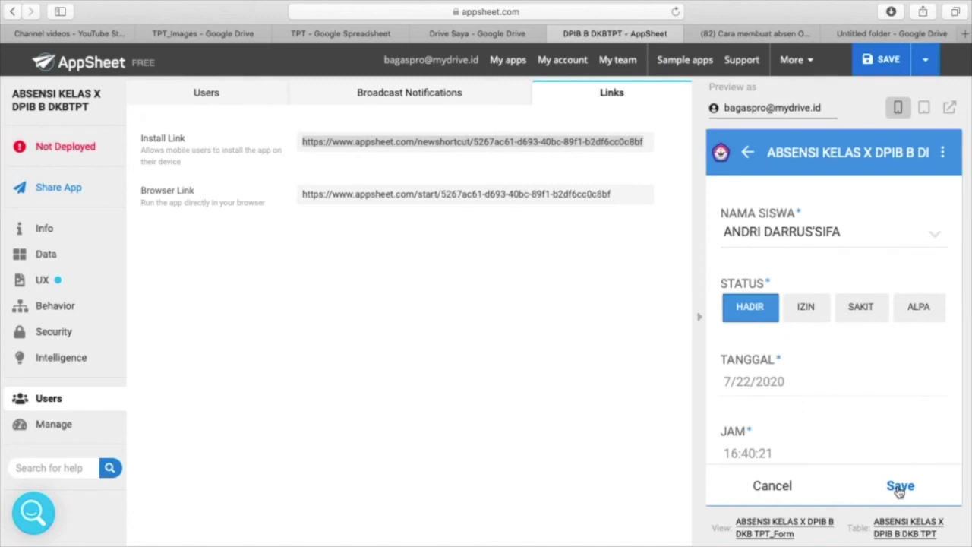
pyautogui.scroll(-5, 866, 380)
pyautogui.scroll(-1, 865, 380)
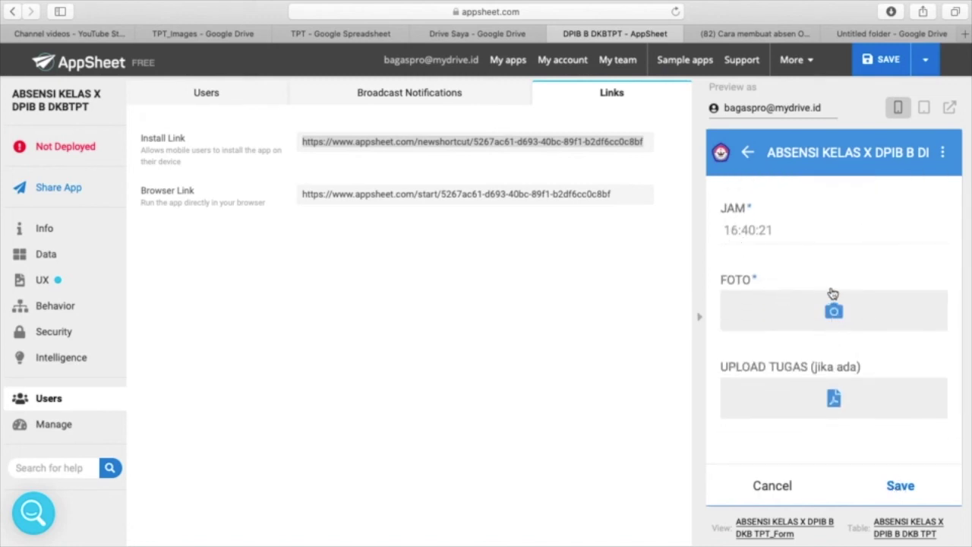
pyautogui.click(835, 312)
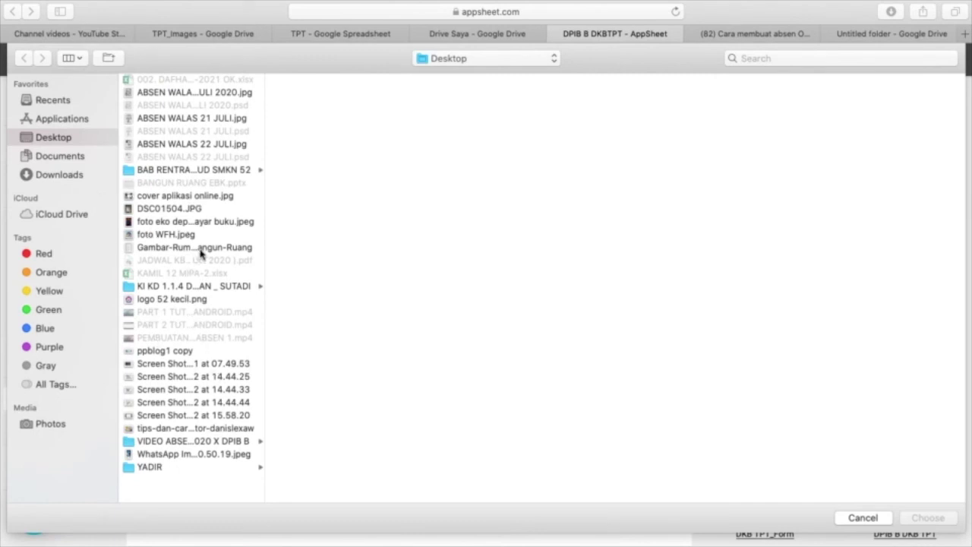
pyautogui.click(201, 249)
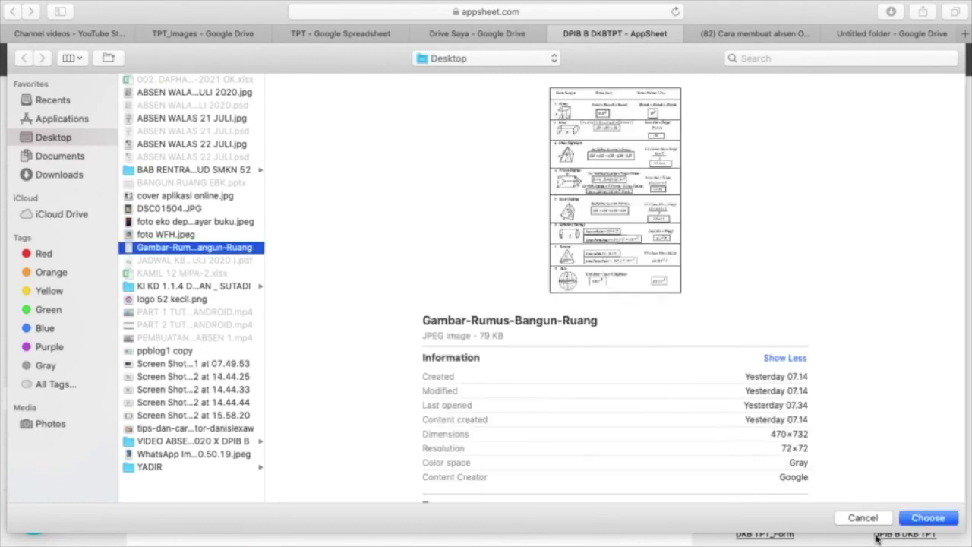
pyautogui.click(934, 517)
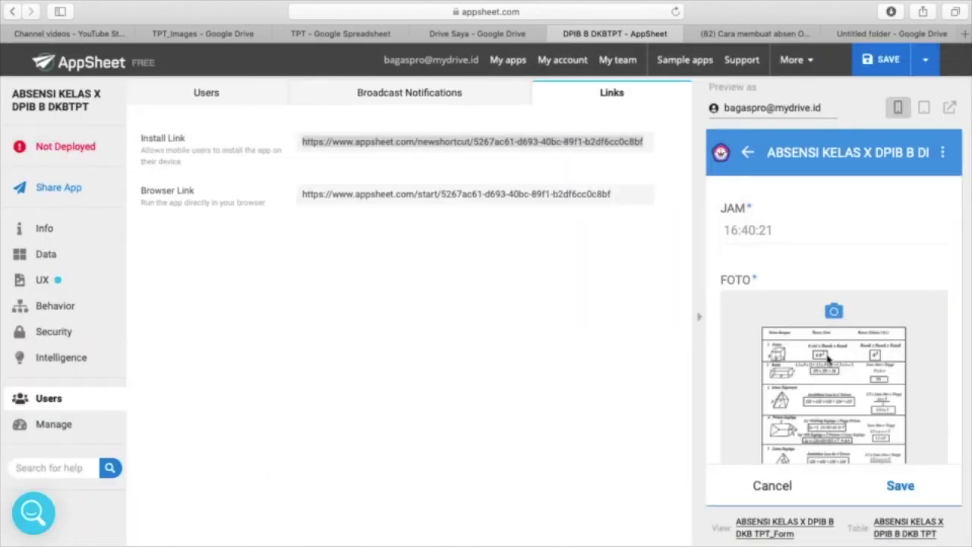
pyautogui.scroll(-2, 827, 350)
pyautogui.click(894, 487)
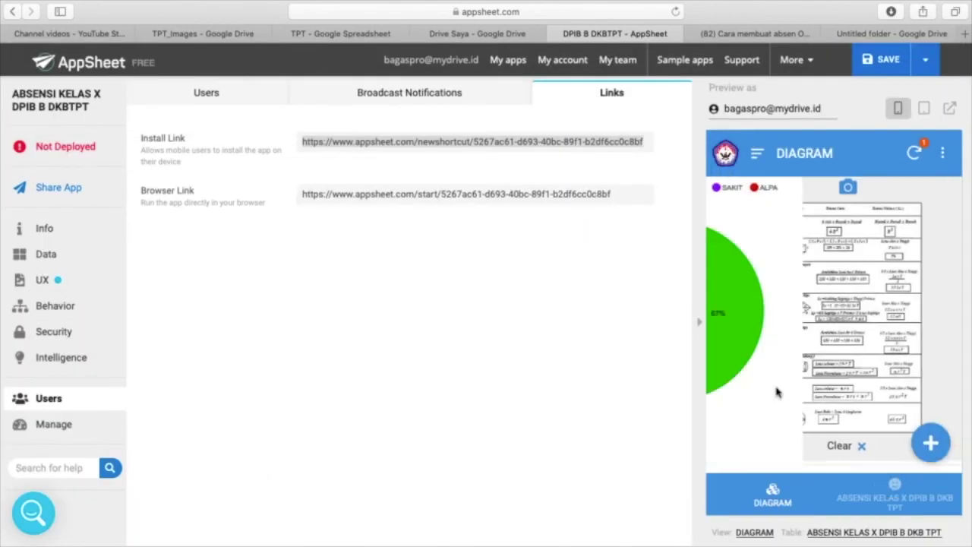
pyautogui.moveTo(807, 265)
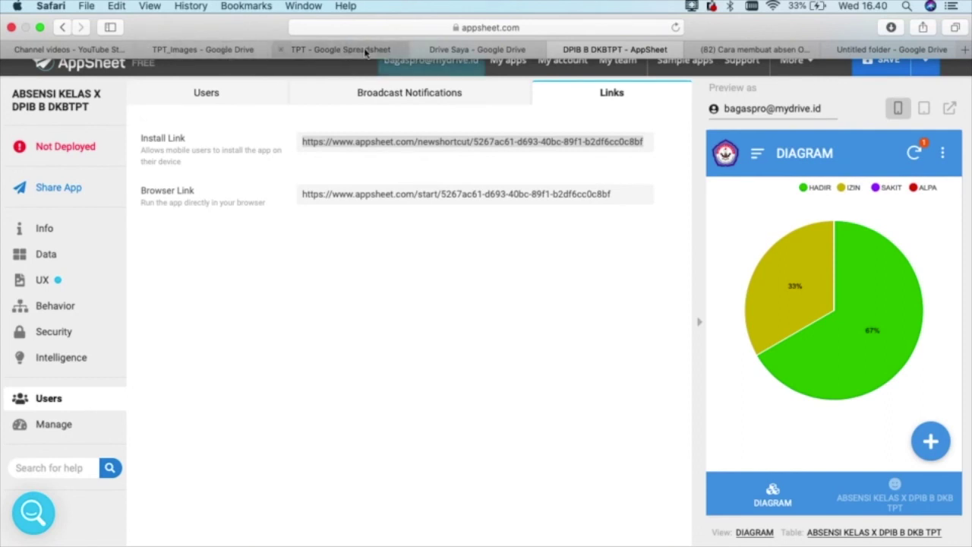
# - Check the new HADIR status in spreadsheet cell B4, then return to the AppSheet editor
pyautogui.click(363, 50)
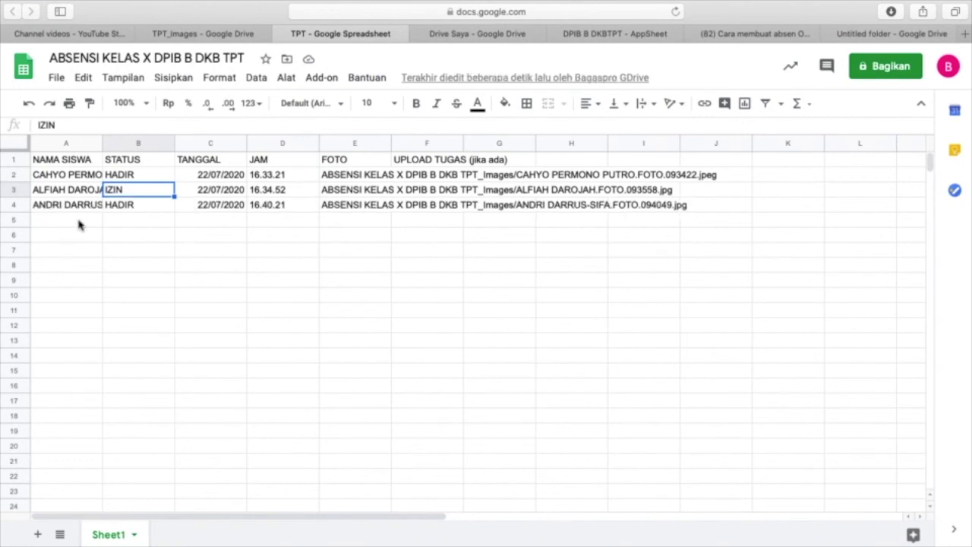
pyautogui.click(147, 207)
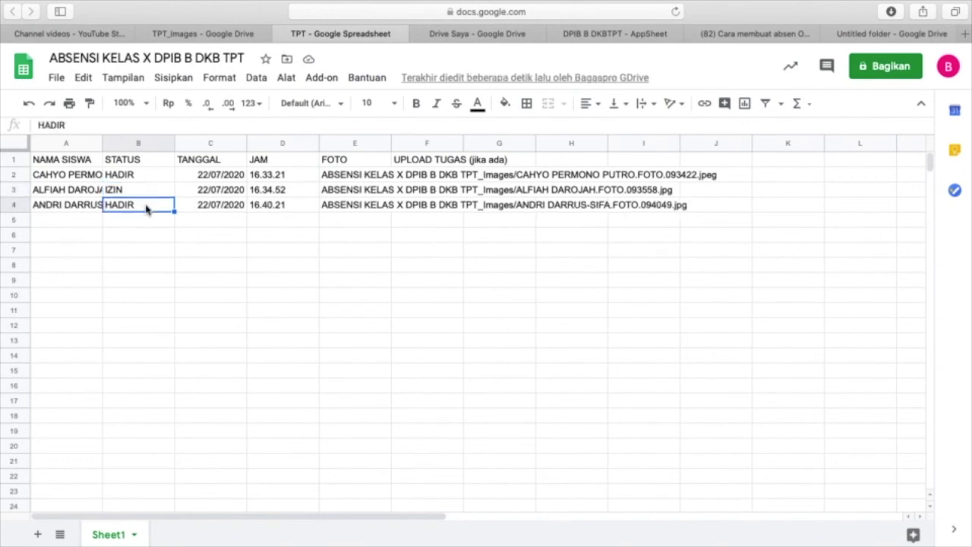
pyautogui.hotkey('ctrl', 'Up')
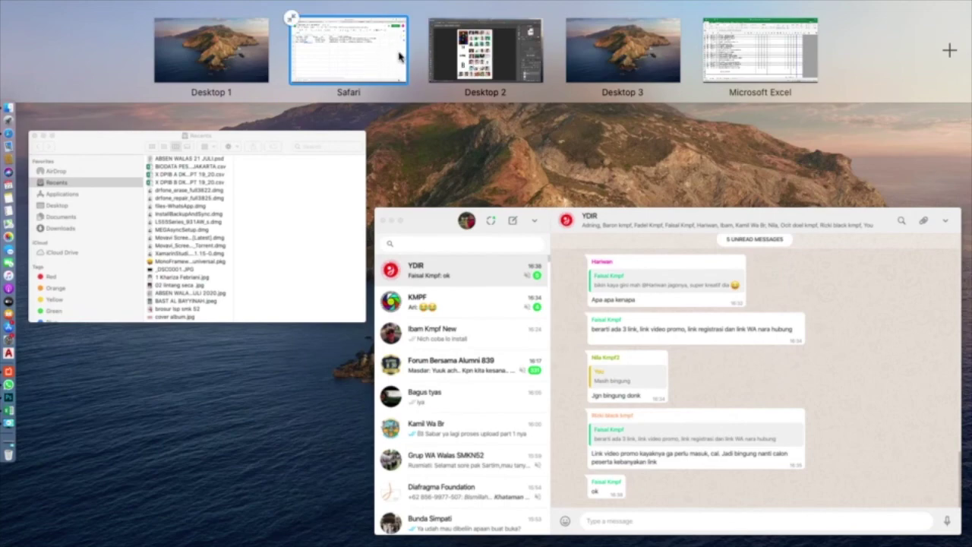
pyautogui.click(376, 61)
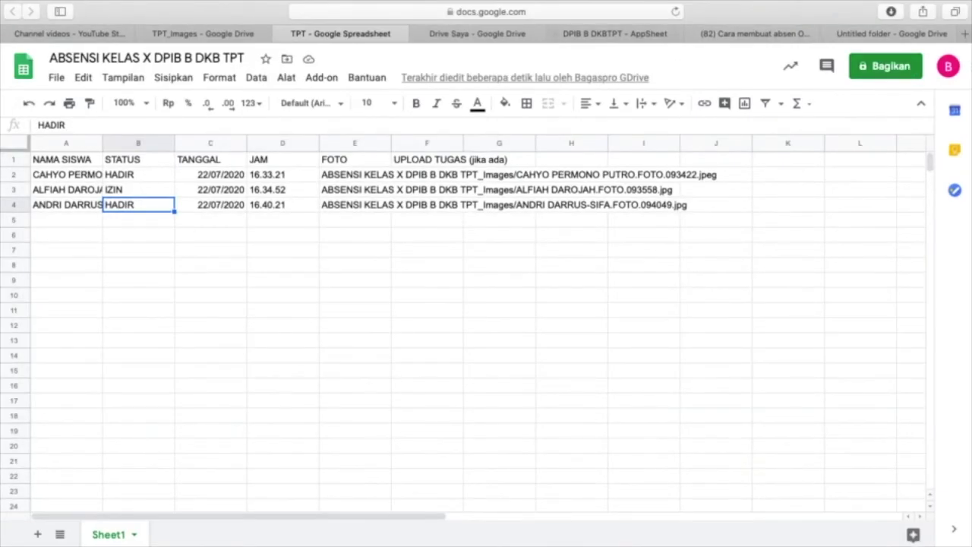
pyautogui.hotkey('ctrl', 'Up')
pyautogui.click(346, 76)
pyautogui.click(665, 34)
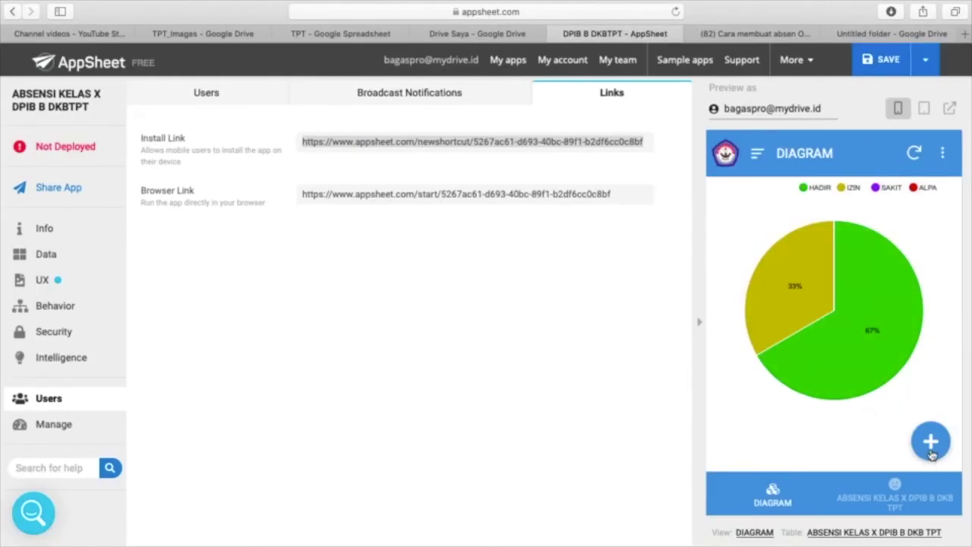
# - Start a new attendance entry, choose a student and mark them ALPA
pyautogui.click(932, 451)
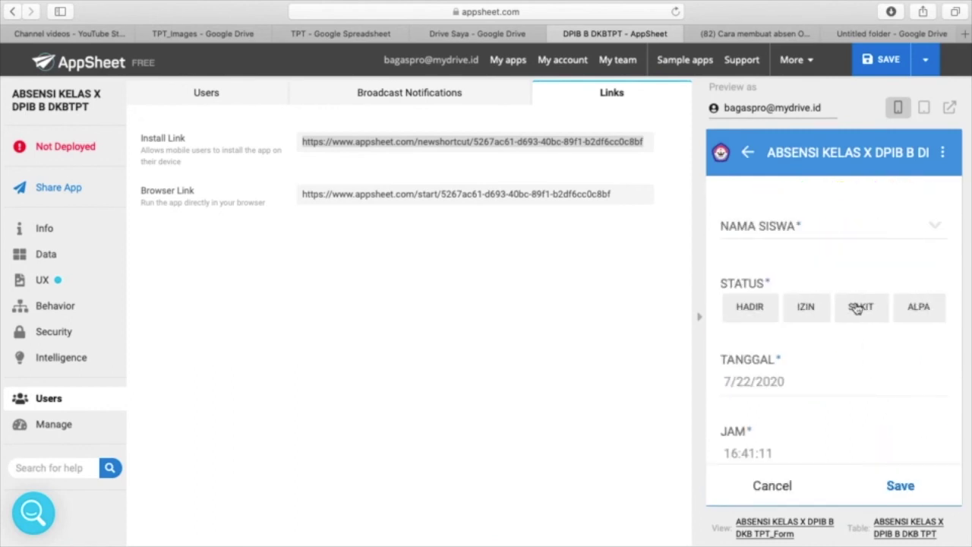
pyautogui.click(775, 230)
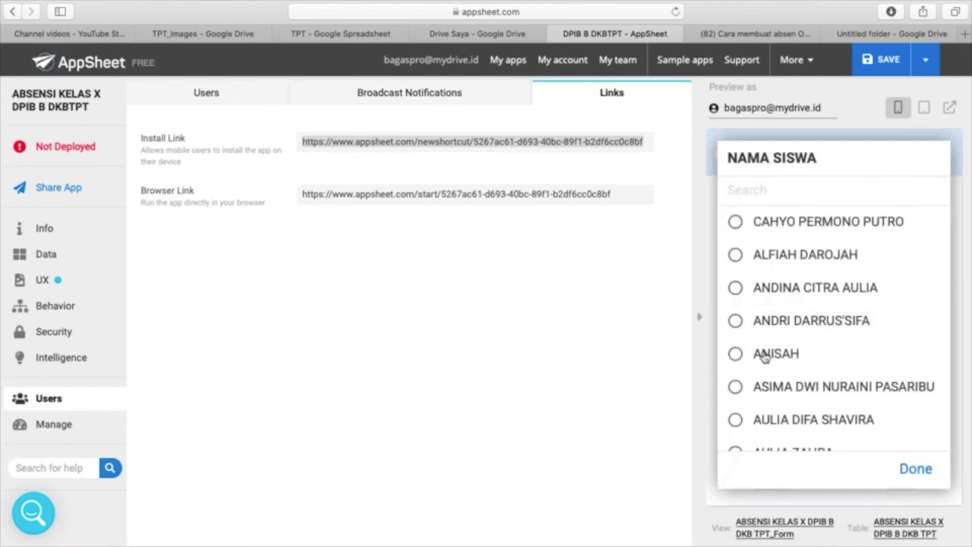
pyautogui.scroll(-3, 755, 418)
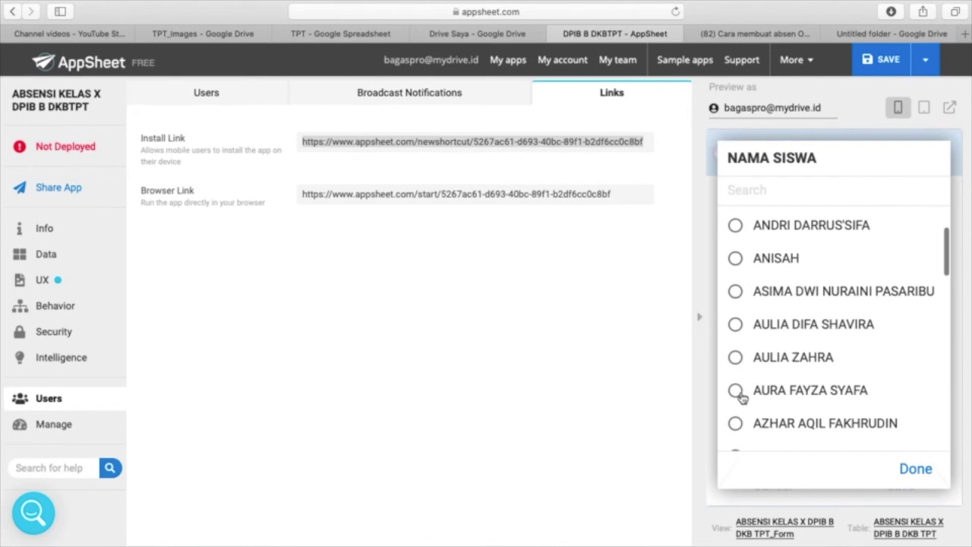
pyautogui.click(735, 391)
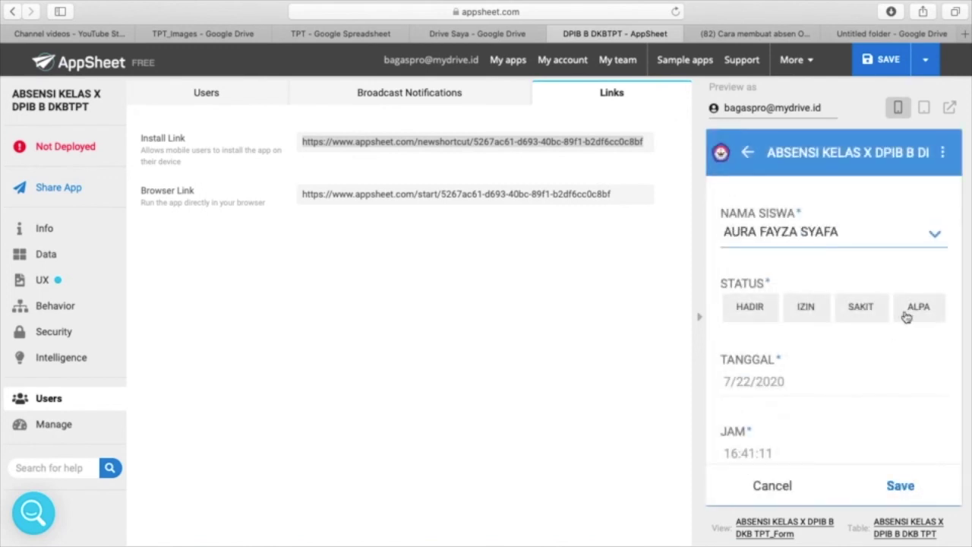
pyautogui.click(907, 316)
# - Attach WhatsApp Image 2020-07-22 at 10.50.19.jpeg as the photo and save the entry
pyautogui.scroll(-5, 779, 386)
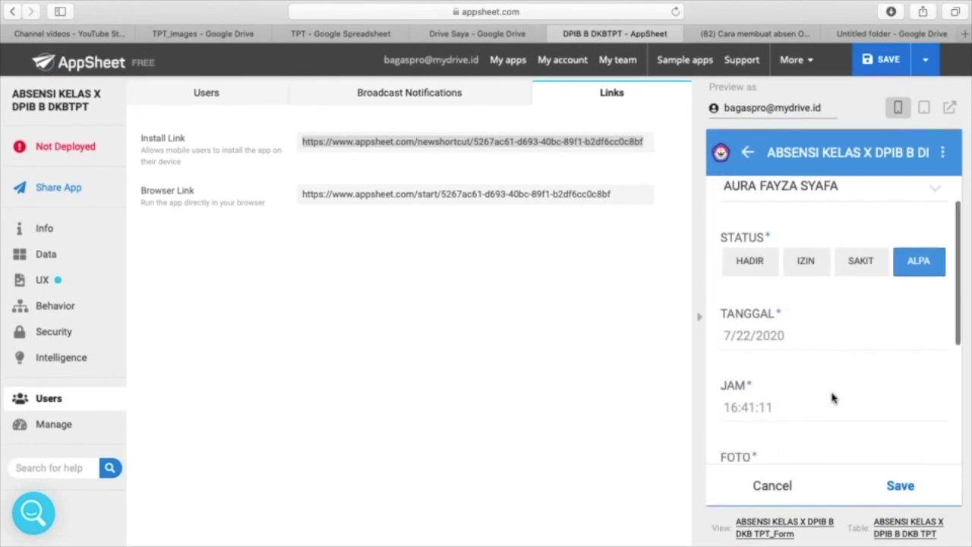
pyautogui.scroll(-1, 832, 397)
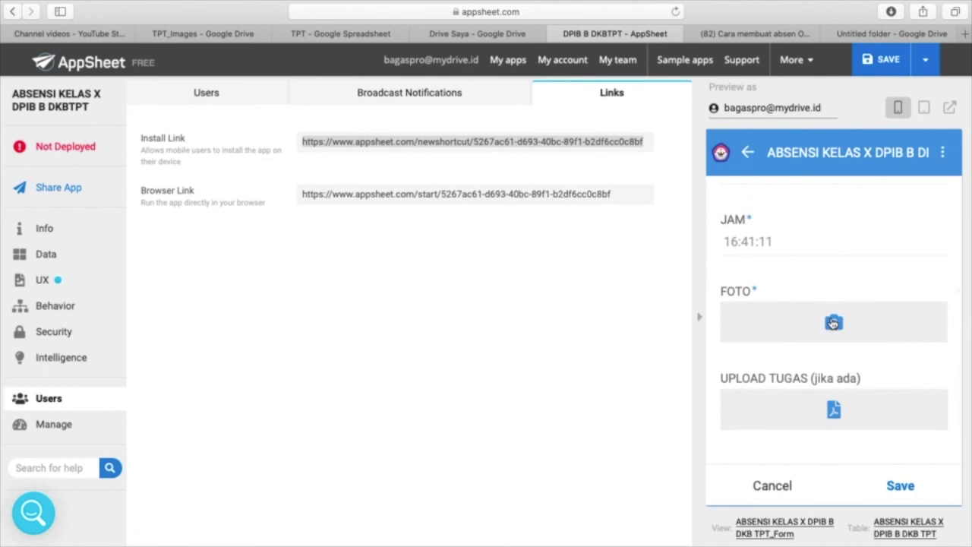
pyautogui.click(833, 323)
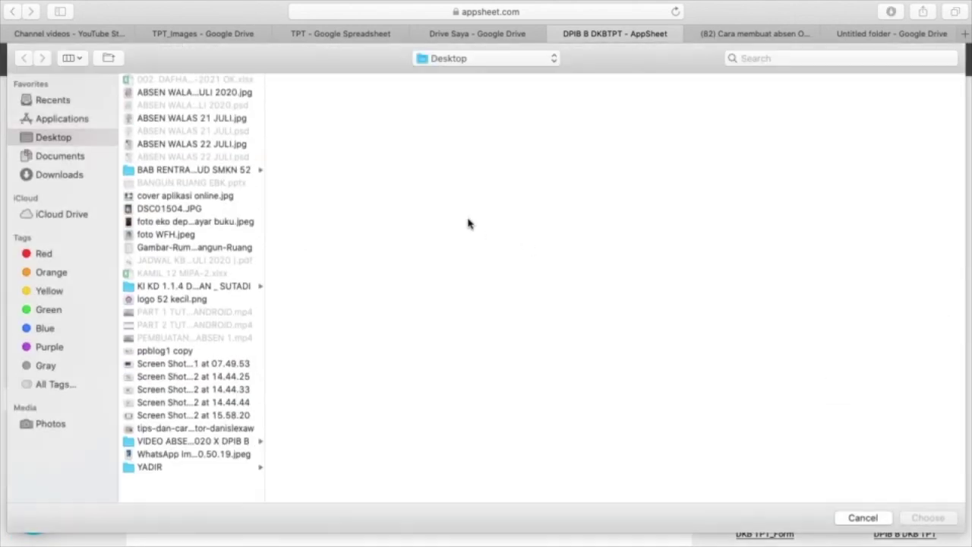
pyautogui.click(191, 298)
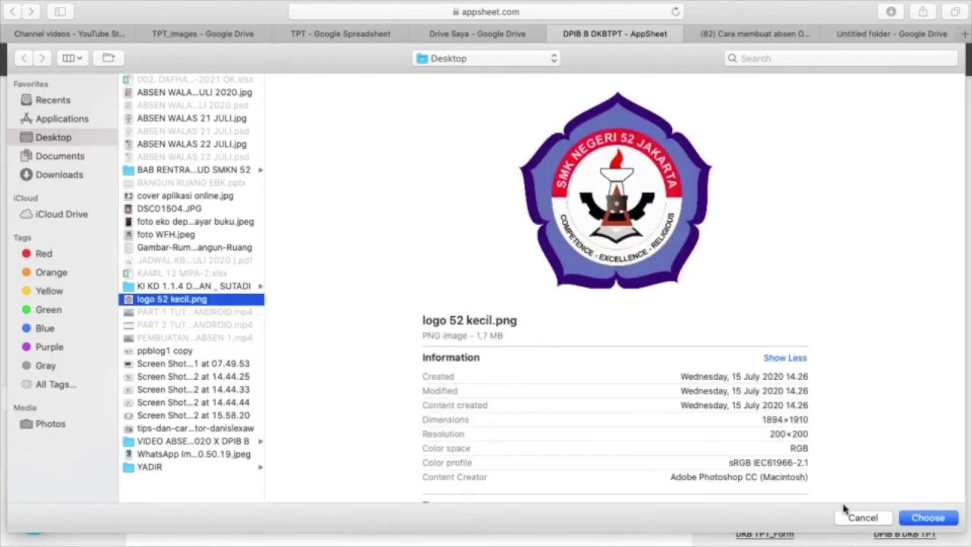
pyautogui.click(189, 455)
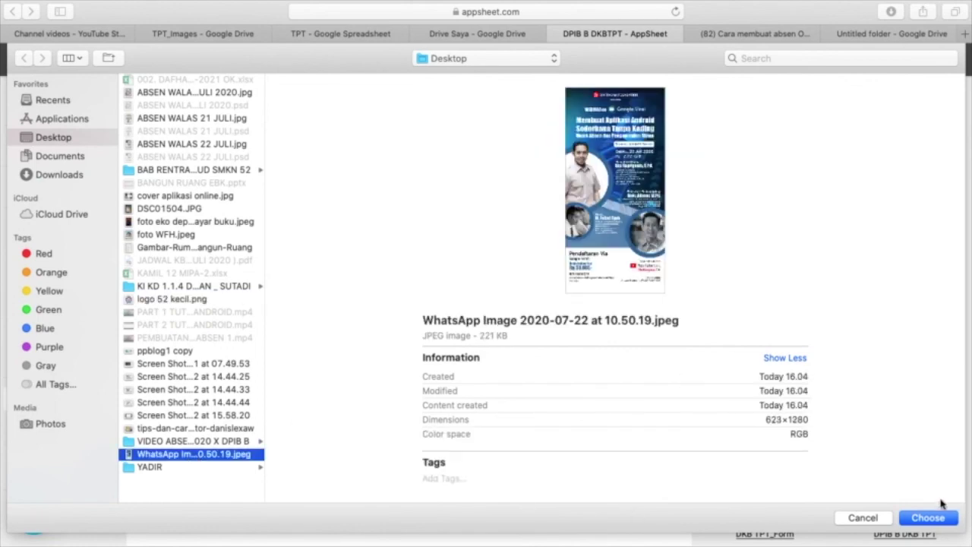
pyautogui.click(928, 518)
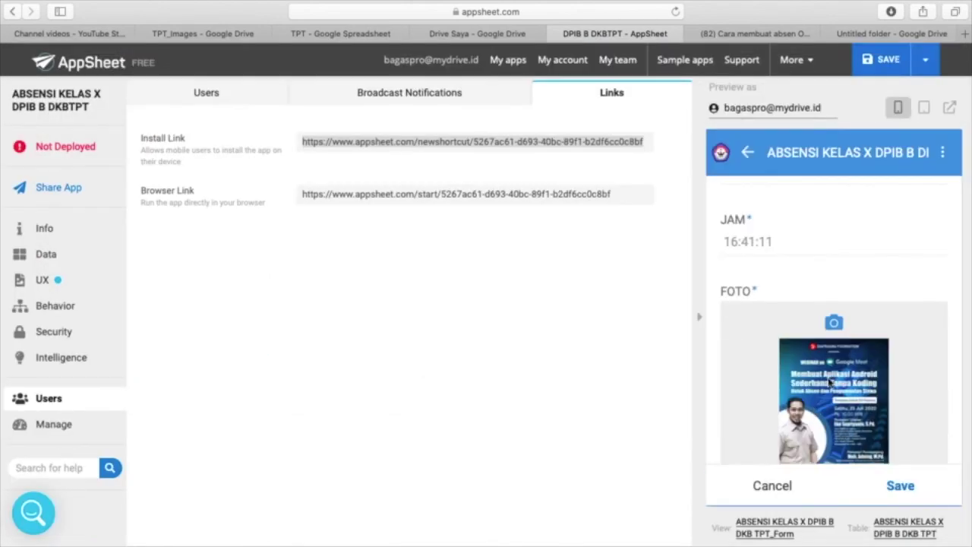
pyautogui.scroll(-3, 820, 376)
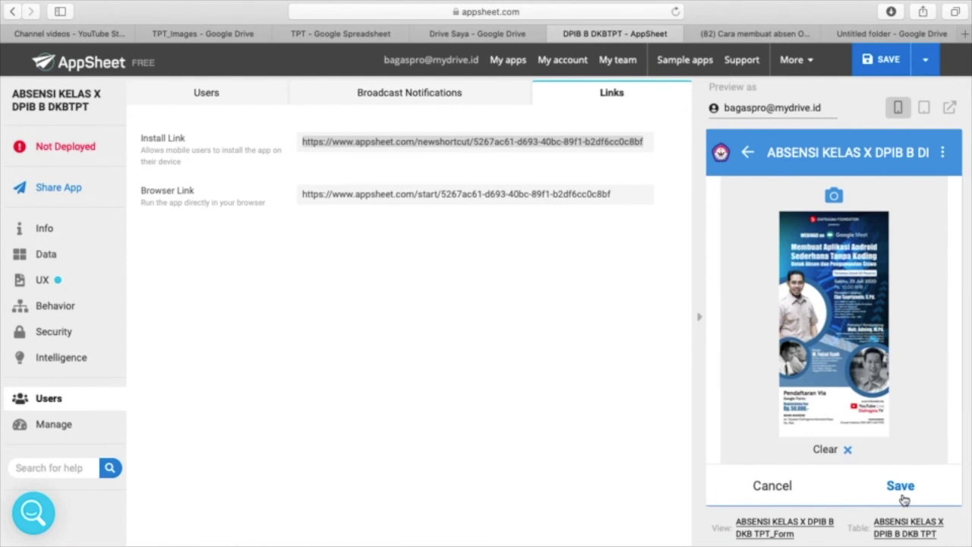
pyautogui.click(903, 495)
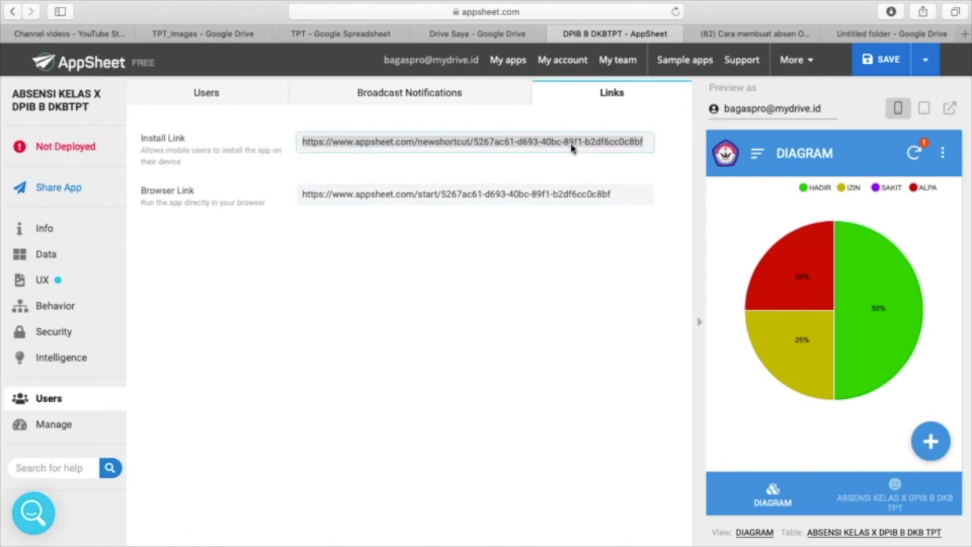
# - Save & Verify Data, leaving the chart at HADIR 50%, IZIN 25%, ALPA 25%, then view Info
pyautogui.click(597, 142)
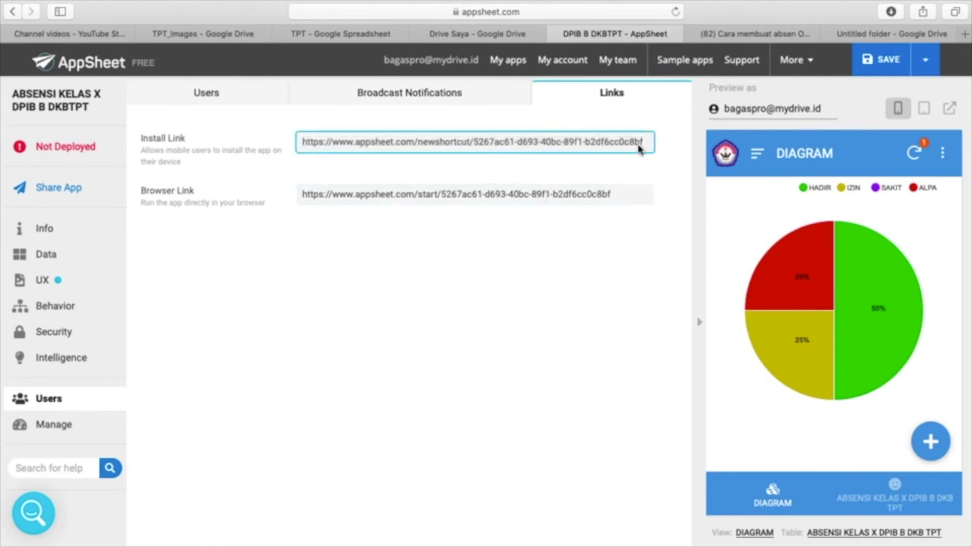
pyautogui.click(926, 66)
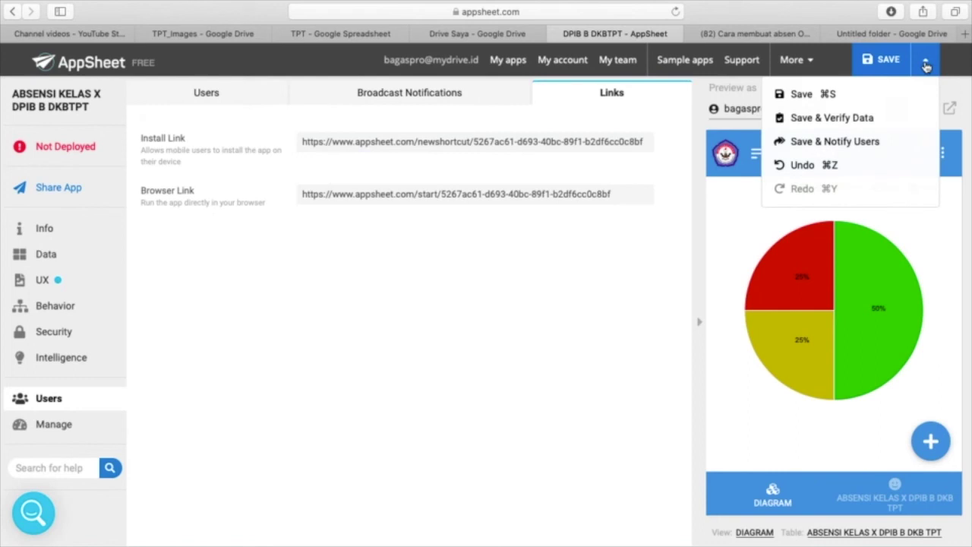
pyautogui.click(839, 120)
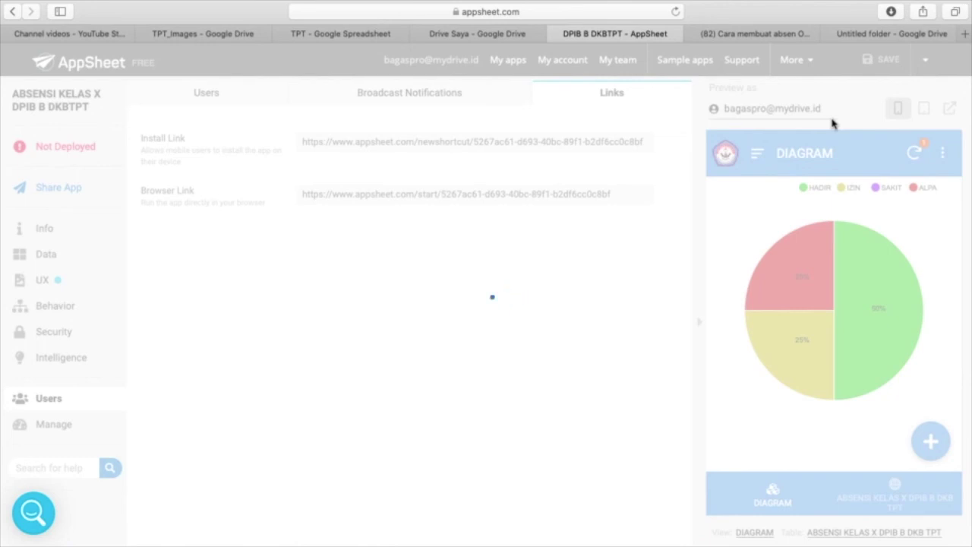
pyautogui.press('F4')
pyautogui.press('Escape')
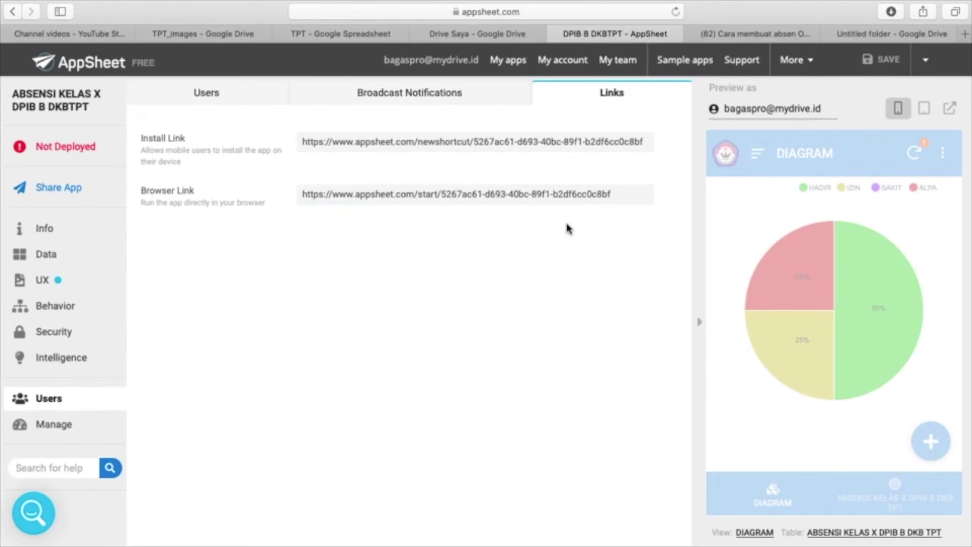
pyautogui.click(560, 145)
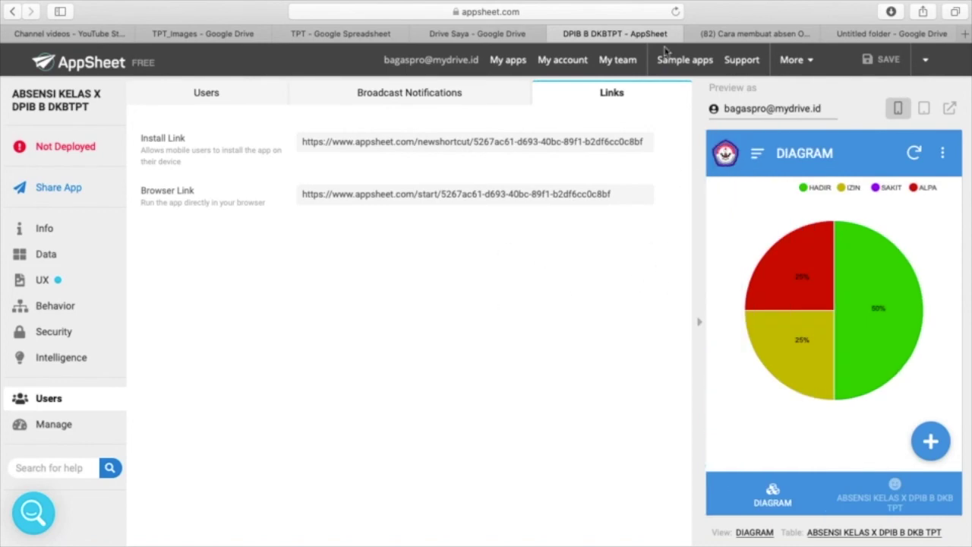
pyautogui.click(45, 238)
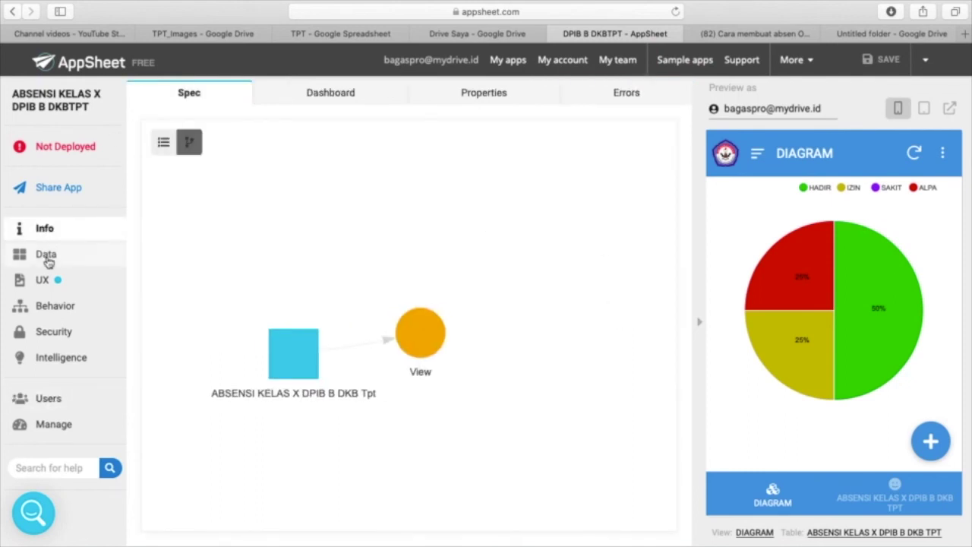
# - Pass through Data and the SAVE menu, then open My account showing the Free plan
pyautogui.click(47, 260)
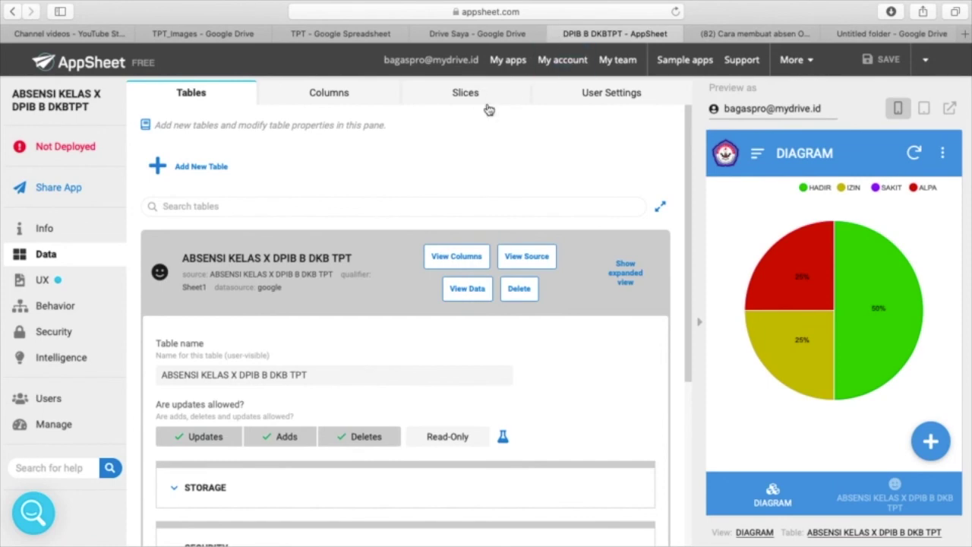
pyautogui.click(927, 62)
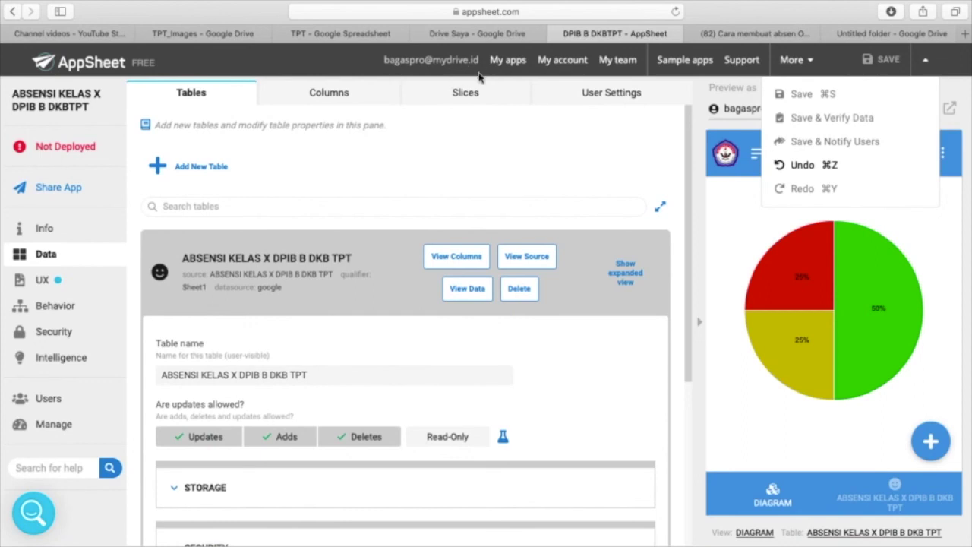
pyautogui.click(372, 65)
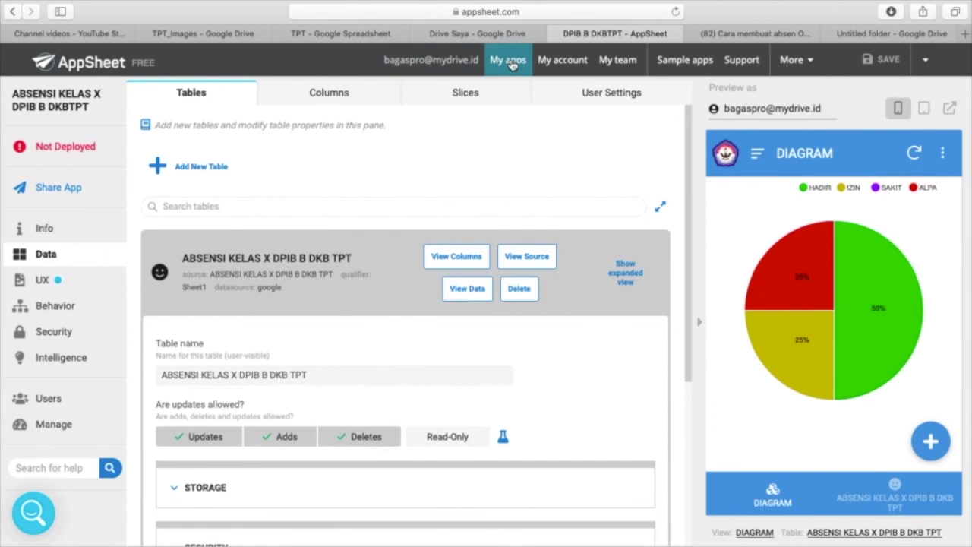
pyautogui.click(811, 61)
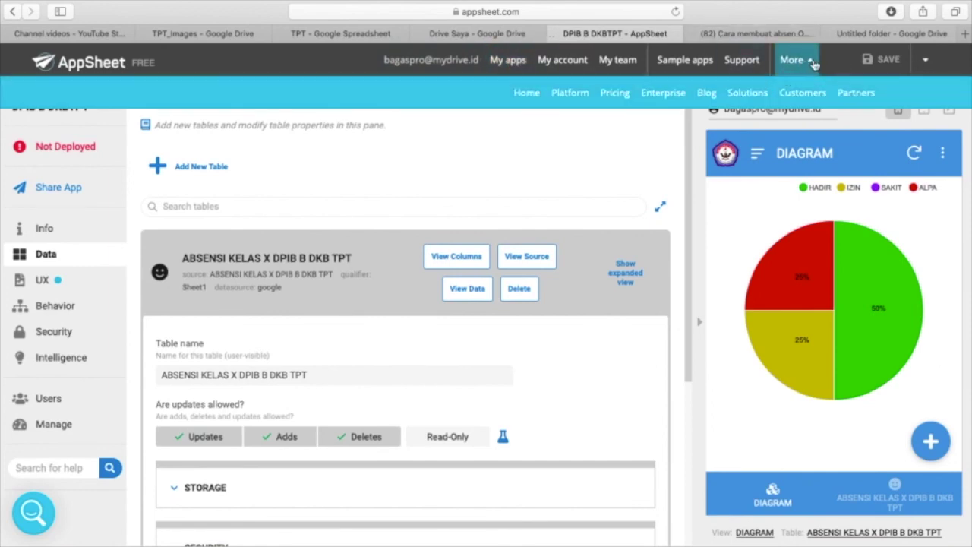
pyautogui.click(435, 66)
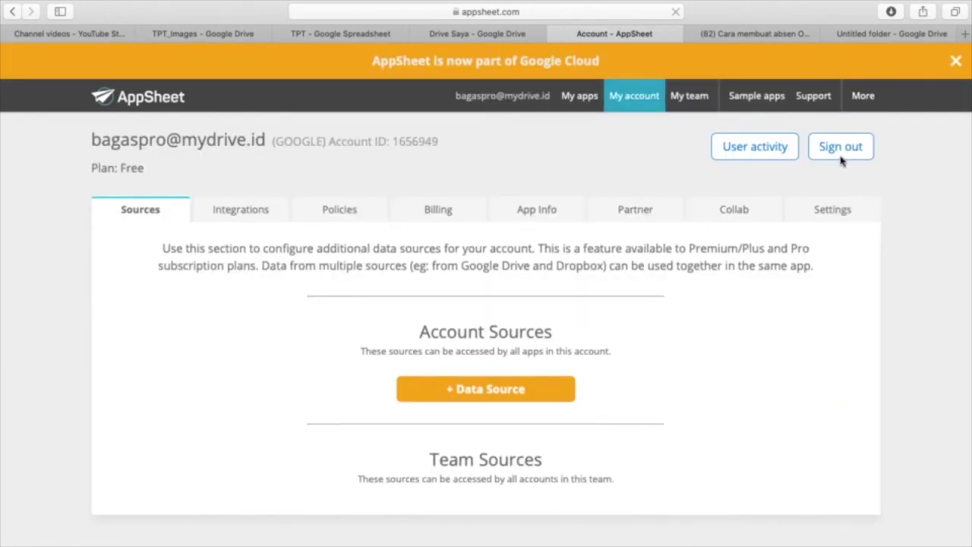
# - Sign out of AppSheet, dismiss the Google Cloud banner, and close the AppSheet and YouTube tabs
pyautogui.click(842, 148)
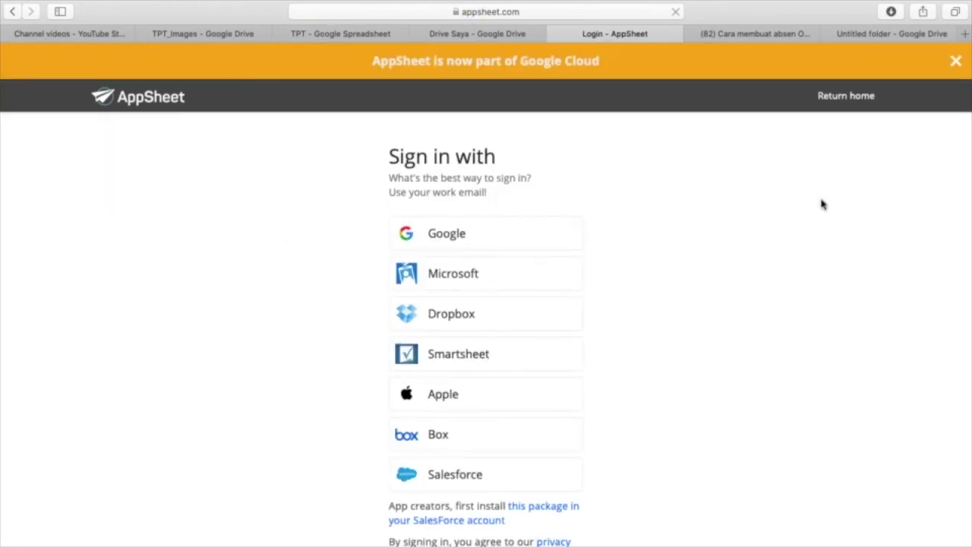
pyautogui.click(957, 64)
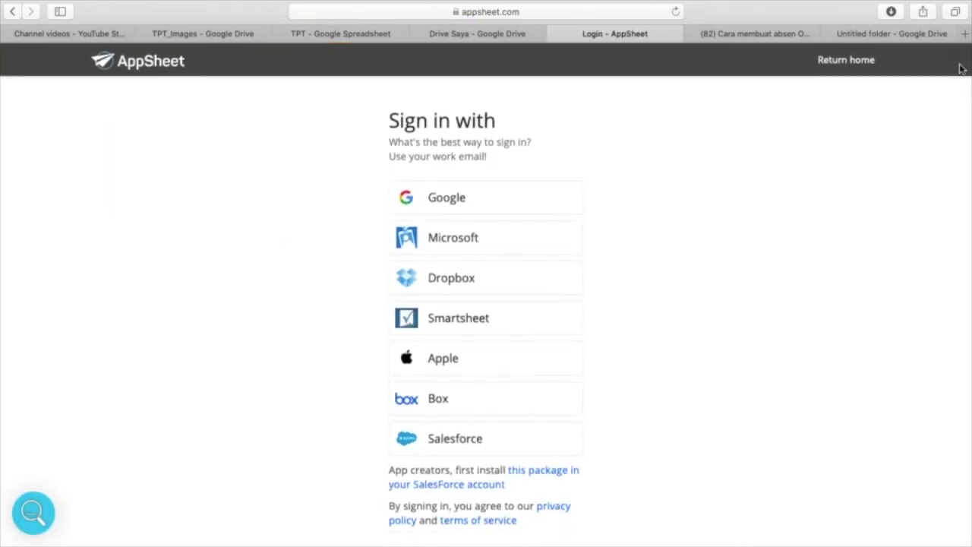
pyautogui.click(831, 63)
pyautogui.click(555, 35)
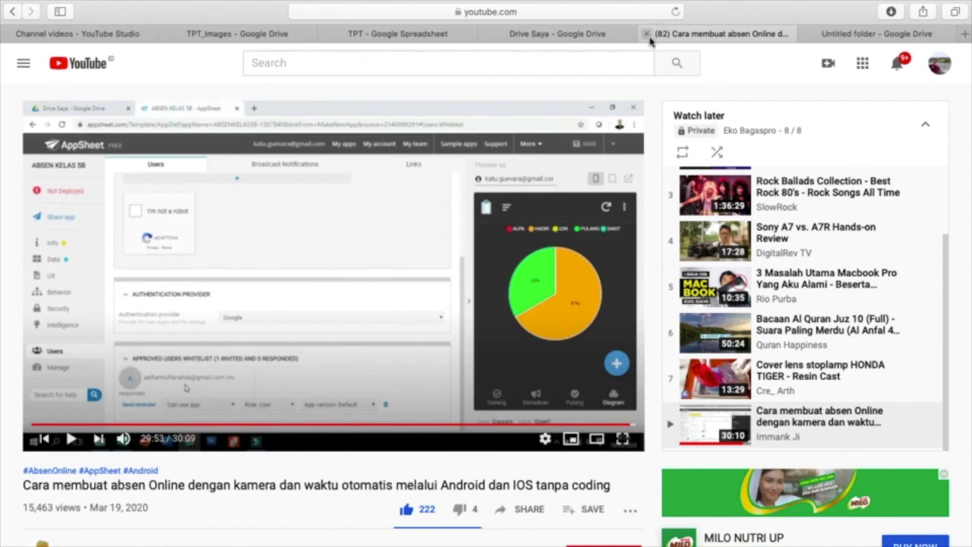
pyautogui.click(648, 35)
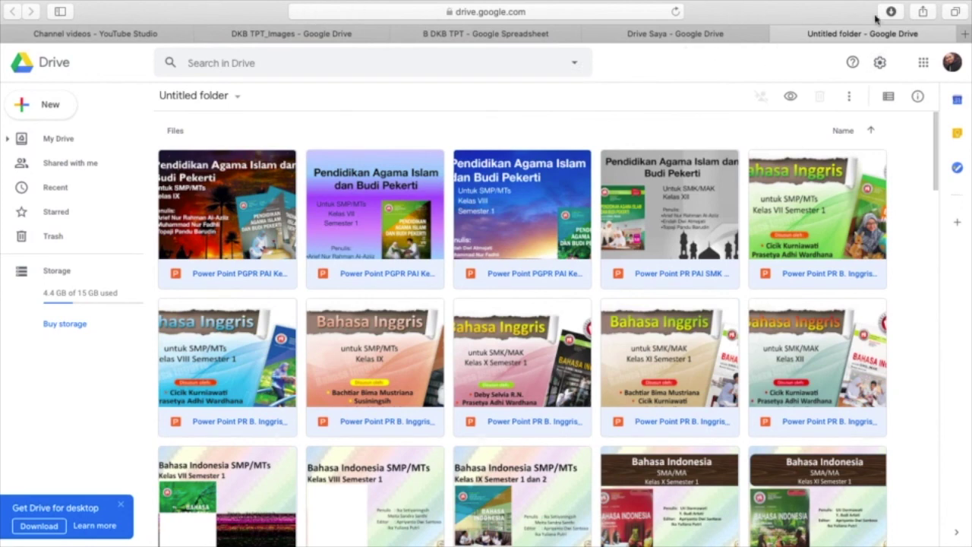
# - Open a new Safari tab and load appsheet.com from the address bar
pyautogui.moveTo(38, 4)
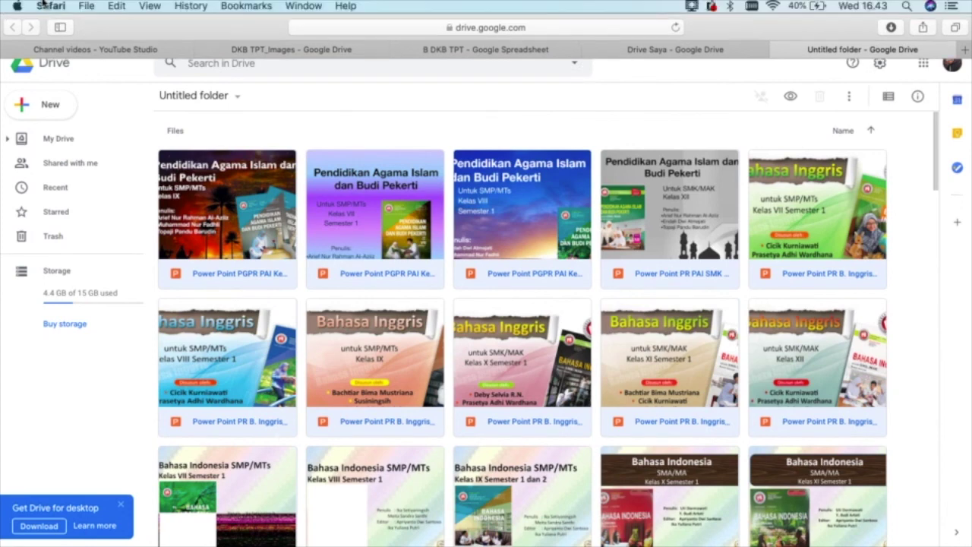
pyautogui.click(86, 7)
pyautogui.click(469, 238)
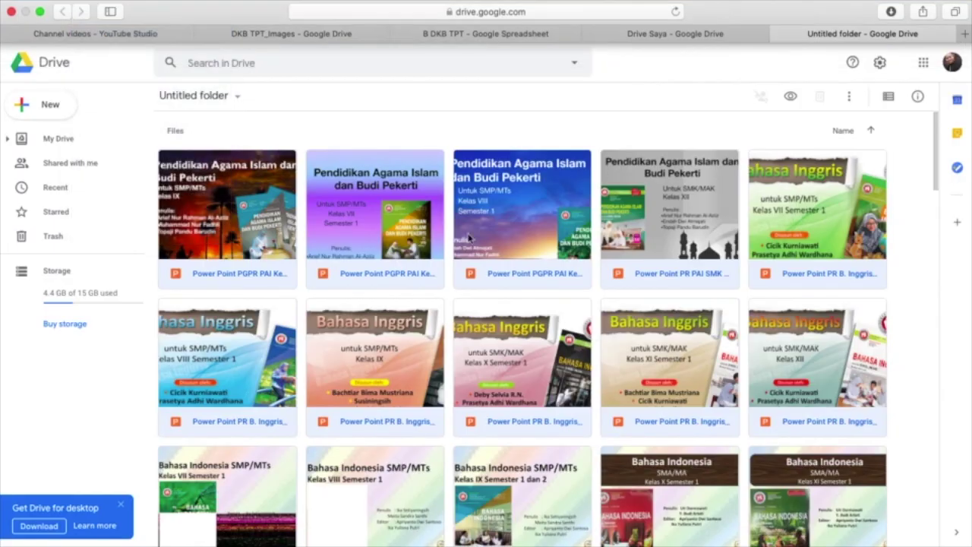
pyautogui.press('super+t')
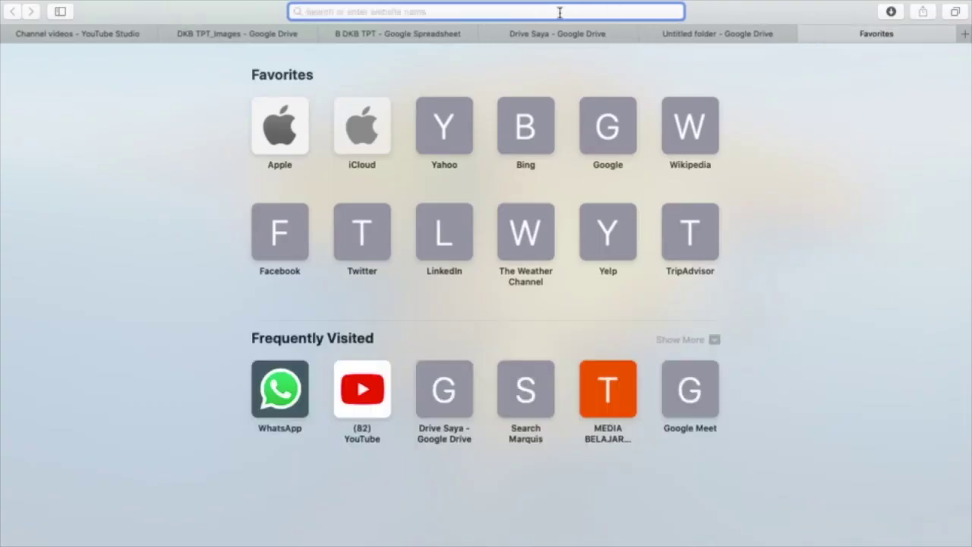
pyautogui.write('APP')
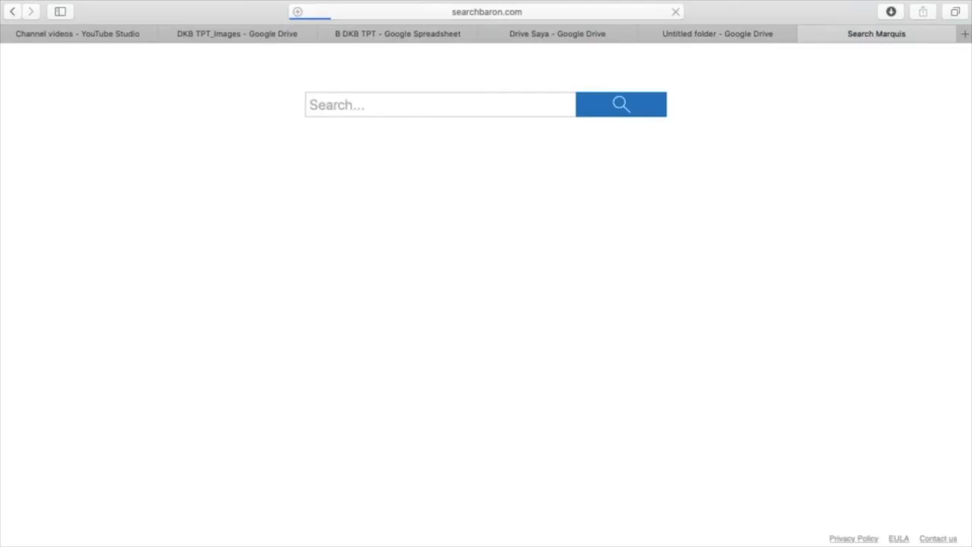
pyautogui.moveTo(510, 13)
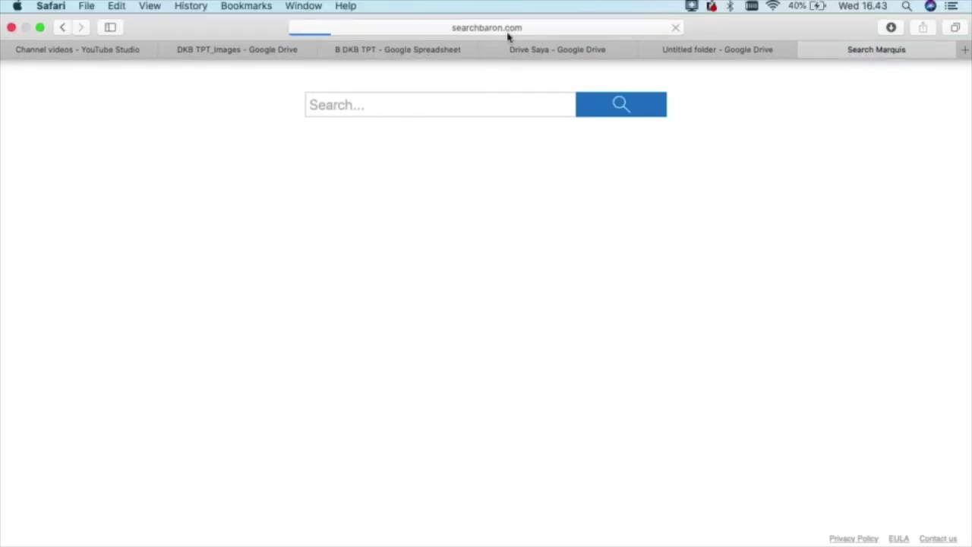
pyautogui.click(507, 30)
pyautogui.press('BackSpace')
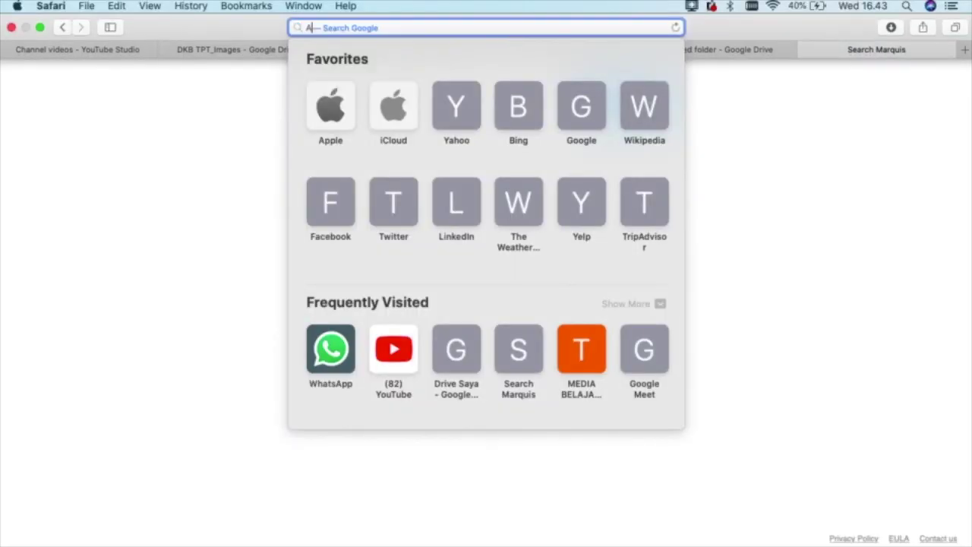
pyautogui.write('APP')
pyautogui.press('Return')
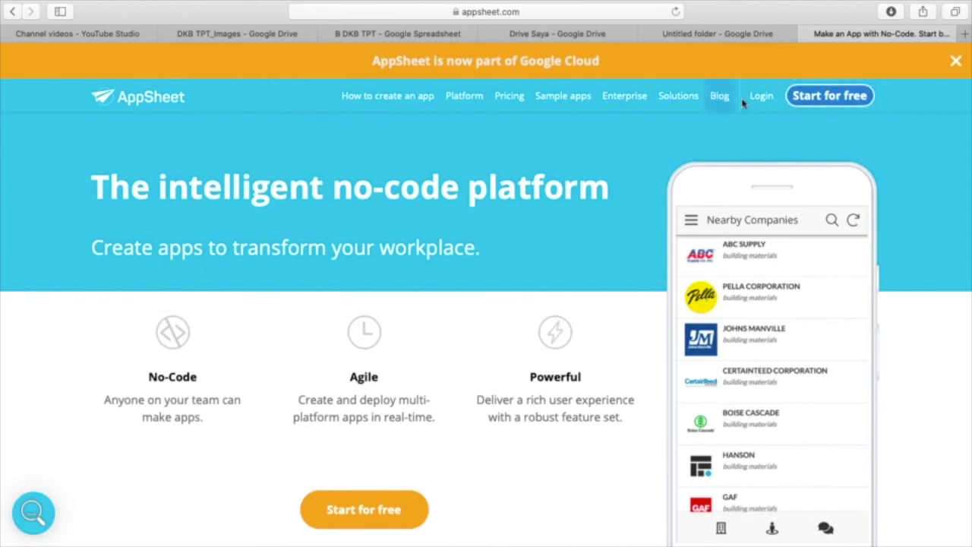
# - Log in to AppSheet with Google, pick the account, and grant access with Izinkan
pyautogui.click(760, 97)
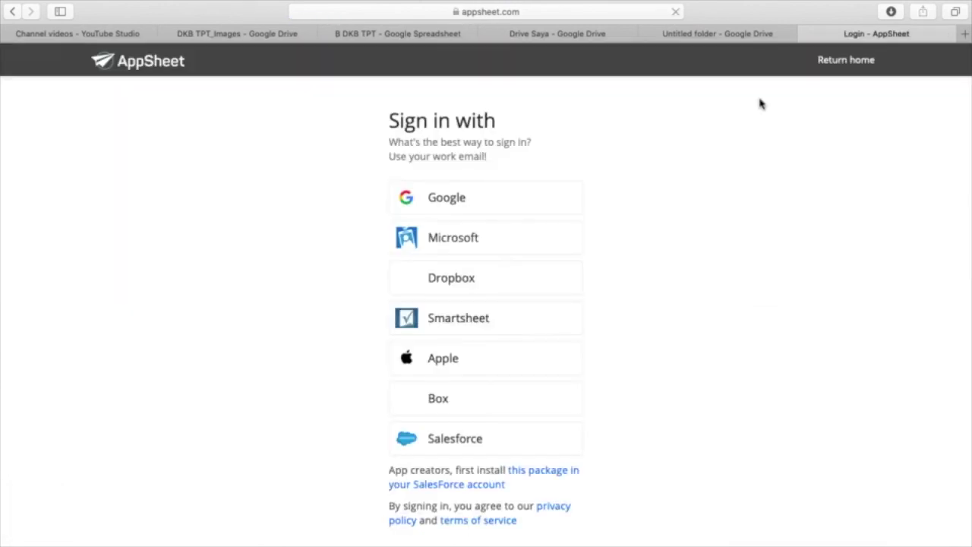
pyautogui.click(436, 237)
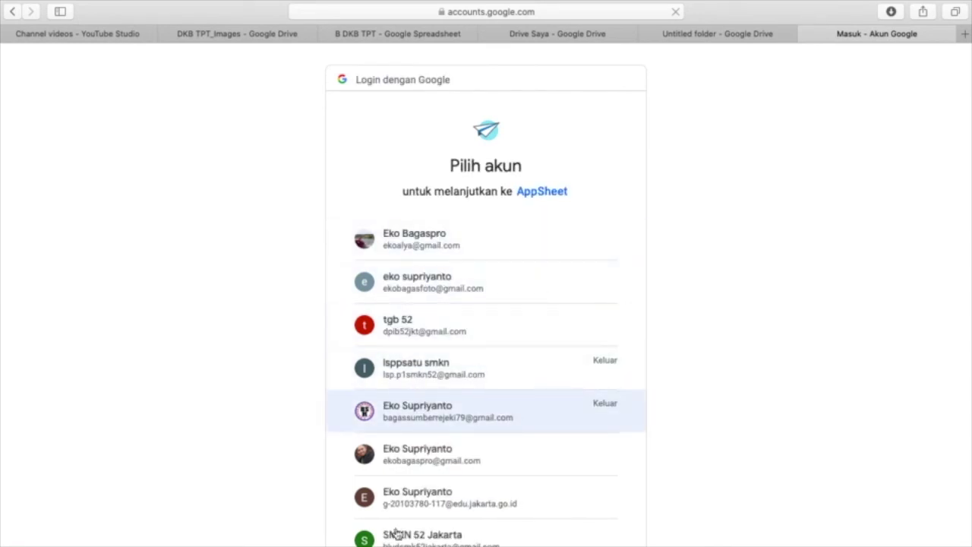
pyautogui.scroll(-3, 419, 508)
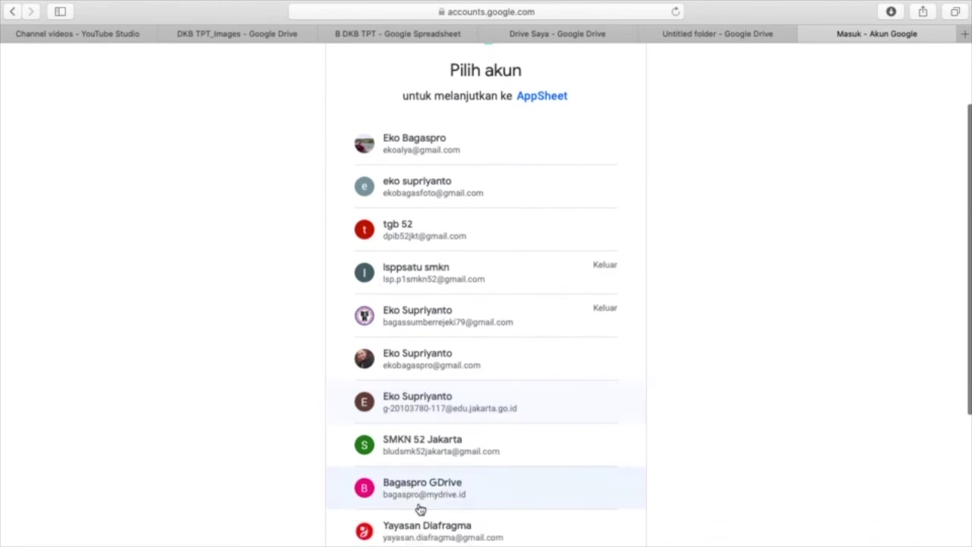
pyautogui.click(419, 494)
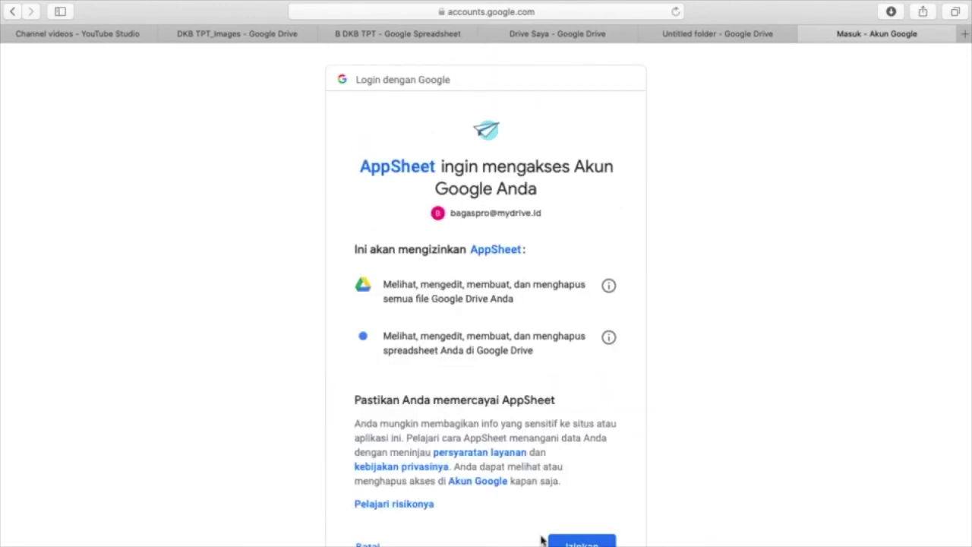
pyautogui.scroll(-1, 574, 542)
pyautogui.click(573, 535)
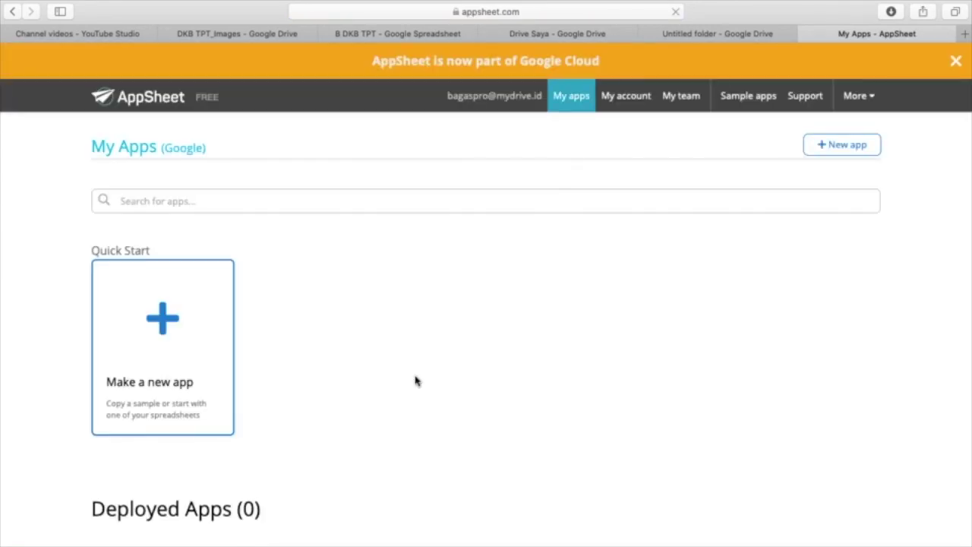
# - Edit the ABSENSI KELAS X DPIB B DKBTPT app from the Prototype Apps list
pyautogui.scroll(-6, 599, 298)
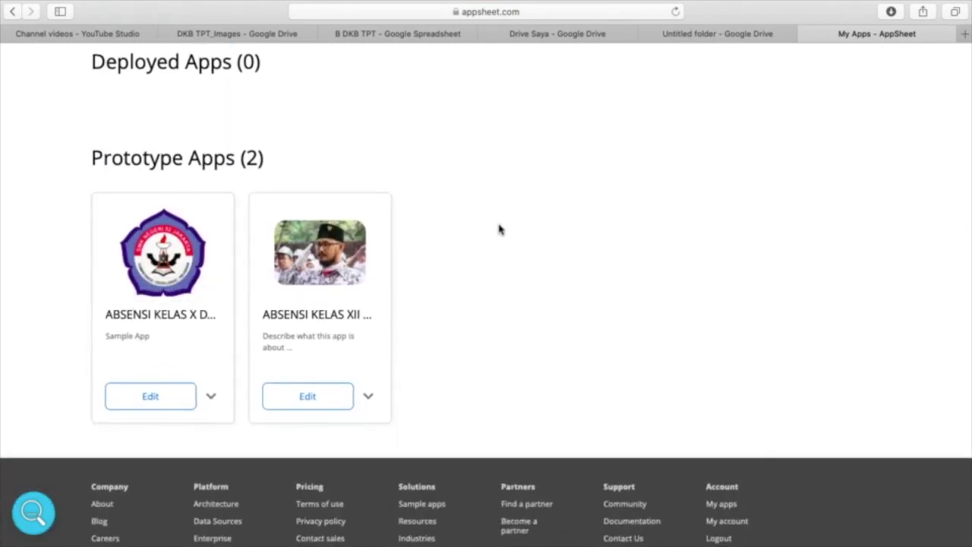
pyautogui.scroll(2, 500, 228)
pyautogui.rightClick(500, 228)
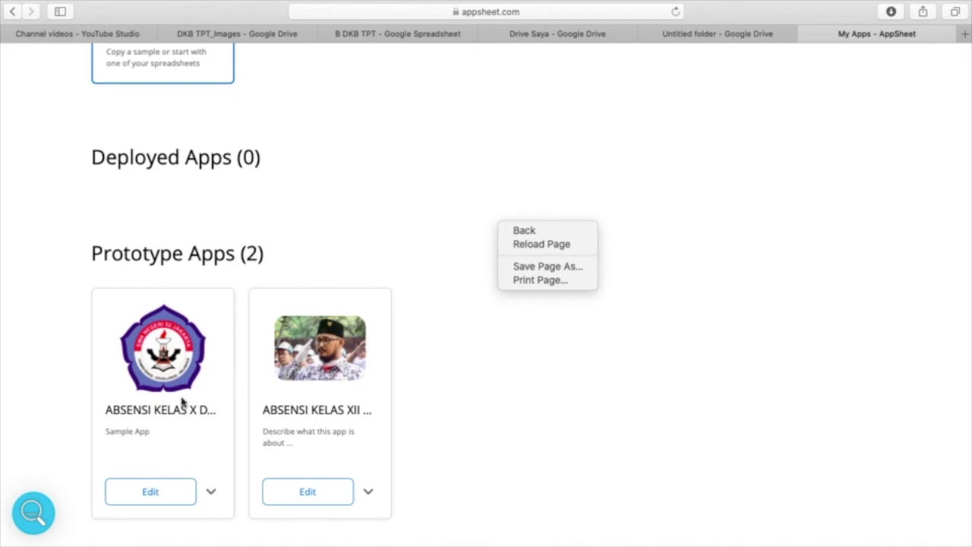
pyautogui.click(159, 498)
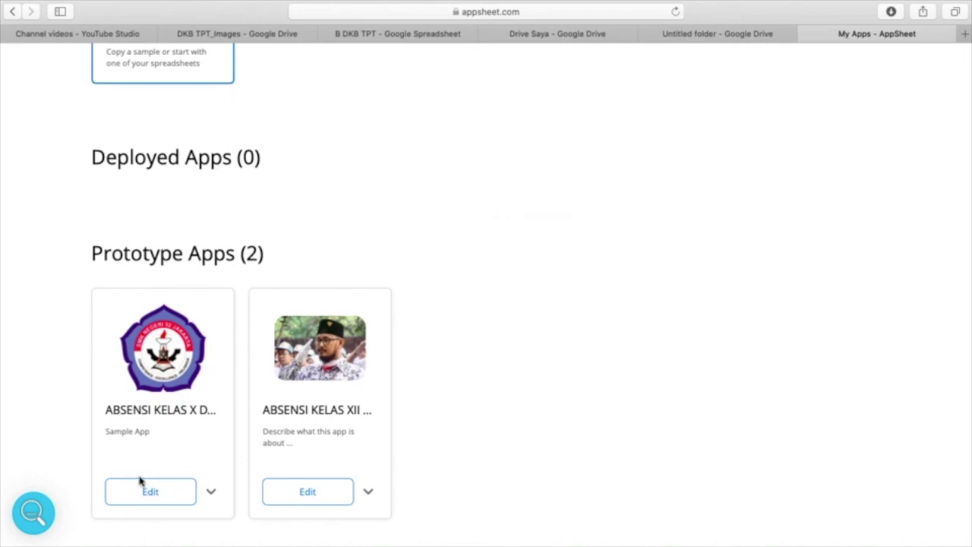
pyautogui.click(153, 495)
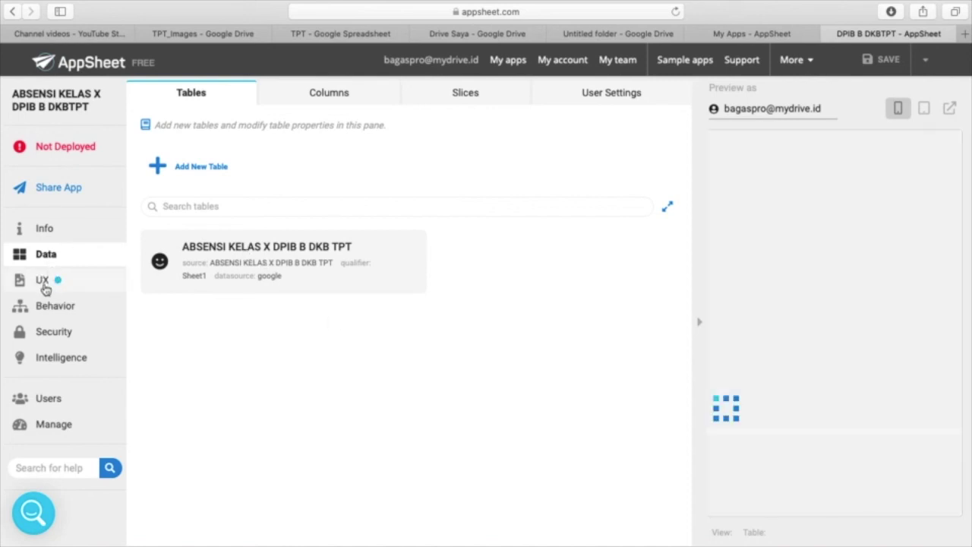
# - Open the UX Views page to load the attendance deck preview, then bring up the screen recorder
pyautogui.click(43, 282)
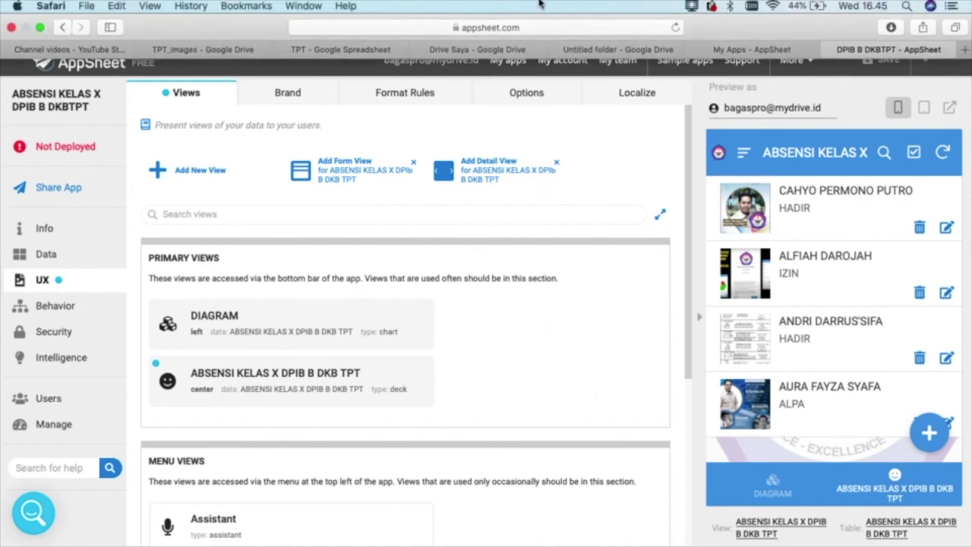
pyautogui.moveTo(3, 410)
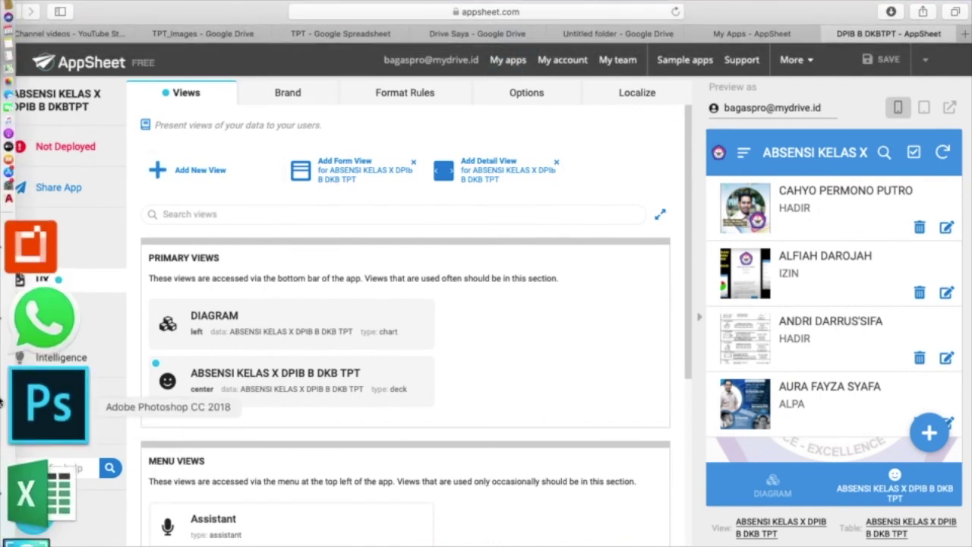
pyautogui.click(28, 430)
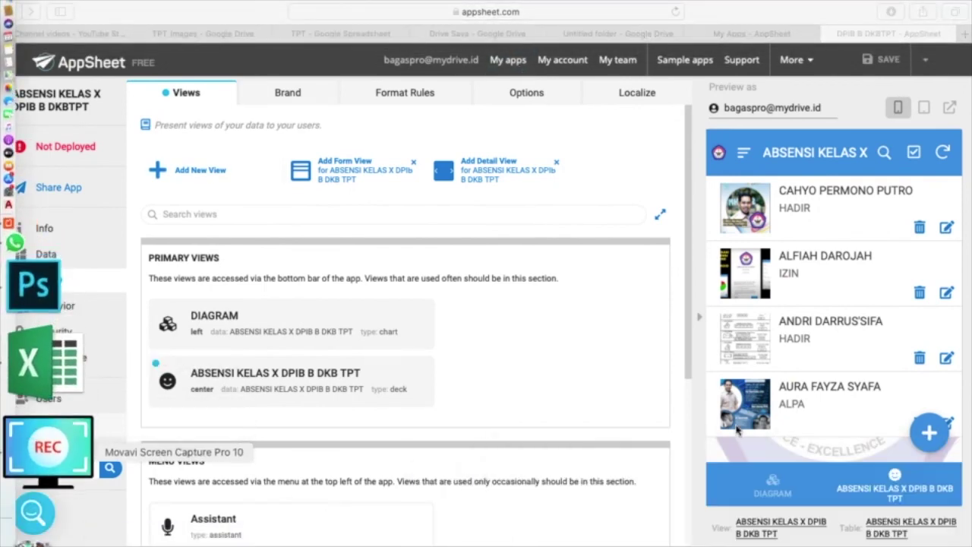